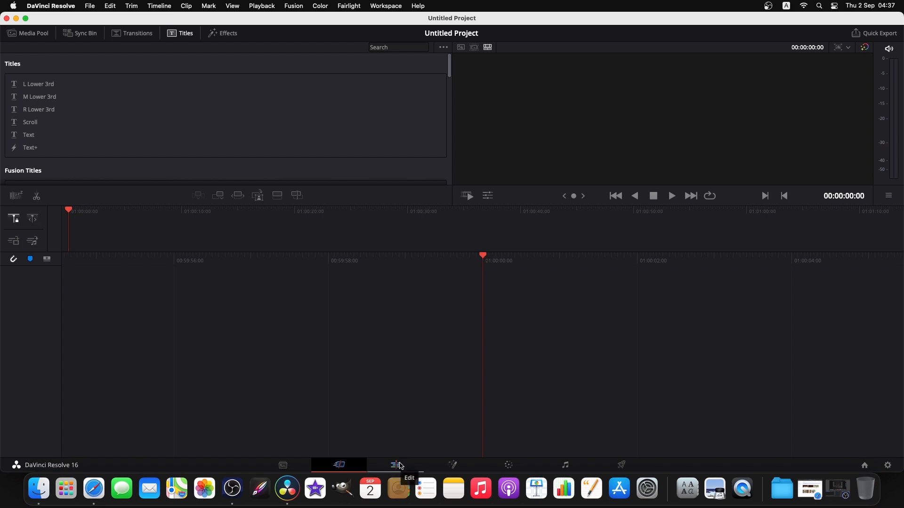
# Switch to the Edit page and import the dark concert photo from the Stock Videos folder into the media pool
pyautogui.click(400, 466)
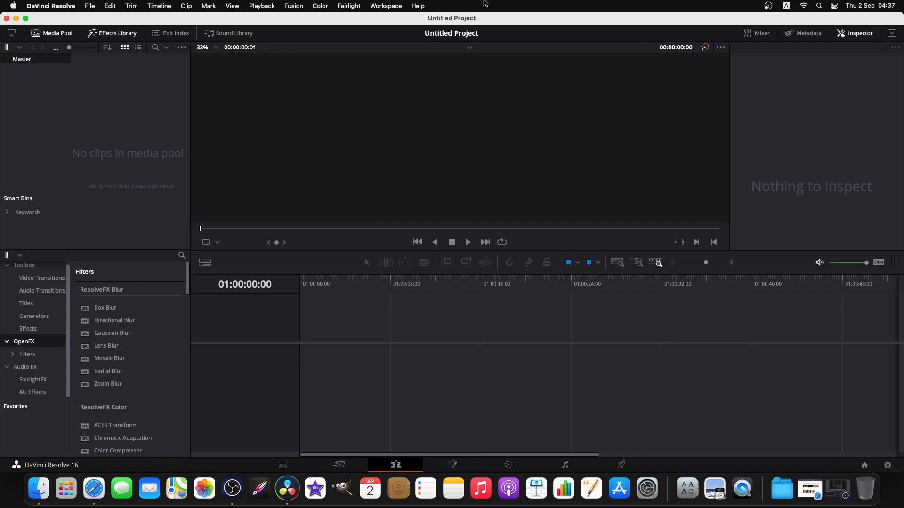
pyautogui.moveTo(472, 18); pyautogui.dragTo(738, 24)
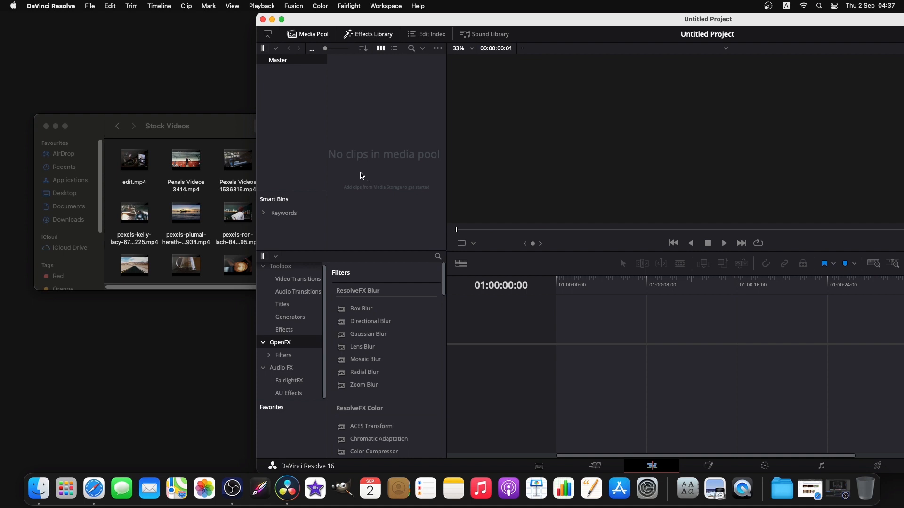
pyautogui.click(200, 133)
pyautogui.moveTo(228, 130); pyautogui.dragTo(246, 232)
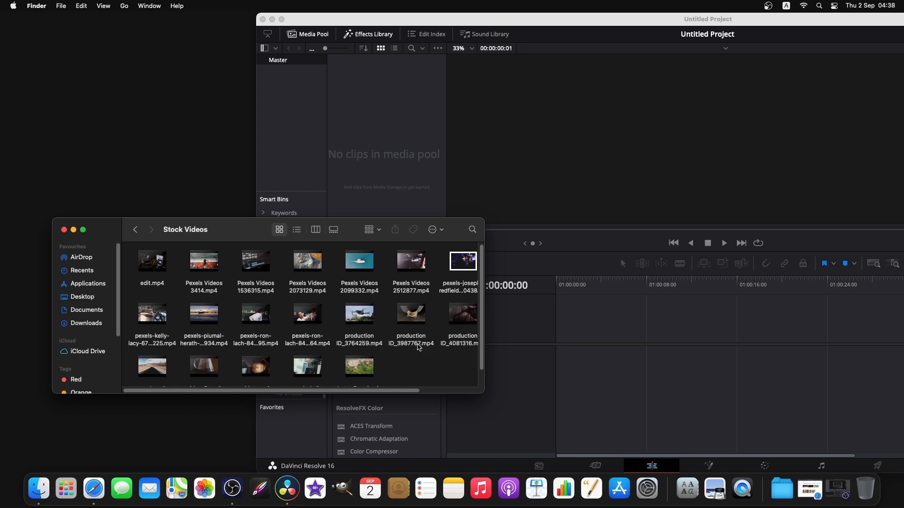
pyautogui.moveTo(471, 266); pyautogui.dragTo(387, 134)
pyautogui.click(64, 230)
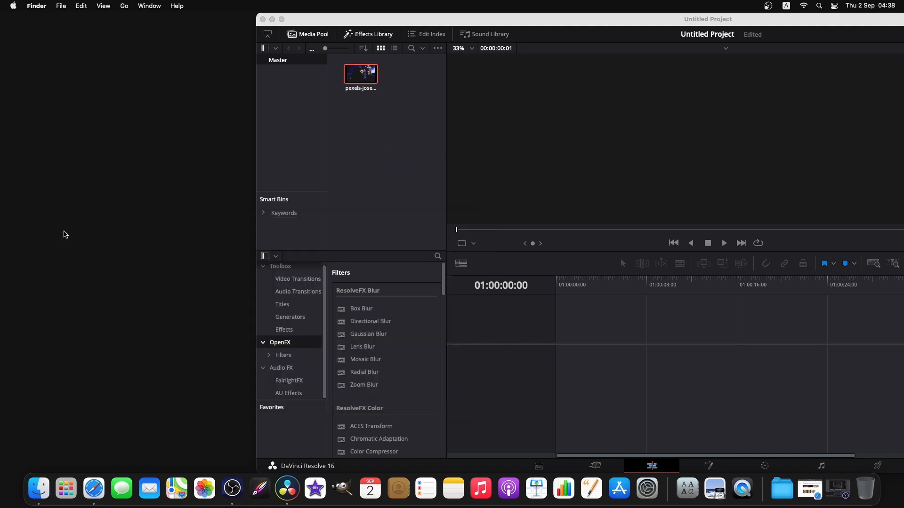
pyautogui.doubleClick(607, 16)
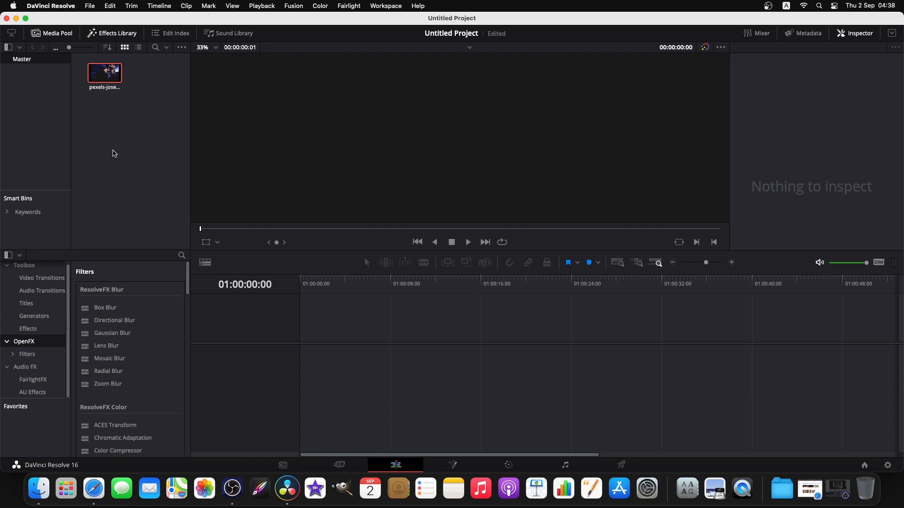
# Place the imported photo on a new timeline and remove the gap before it so it starts at 01:00:00:00
pyautogui.click(153, 147)
pyautogui.moveTo(110, 87); pyautogui.dragTo(330, 366)
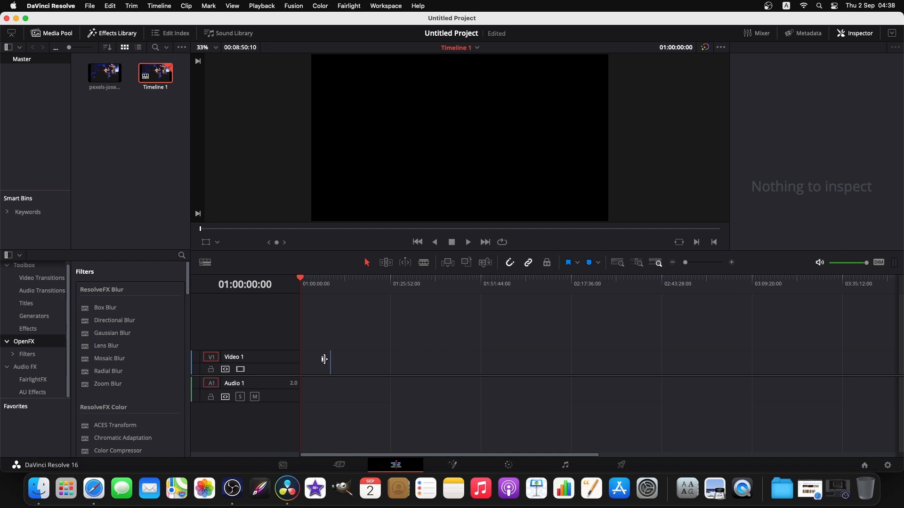
pyautogui.moveTo(355, 356); pyautogui.dragTo(307, 372)
pyautogui.moveTo(687, 267); pyautogui.dragTo(694, 268)
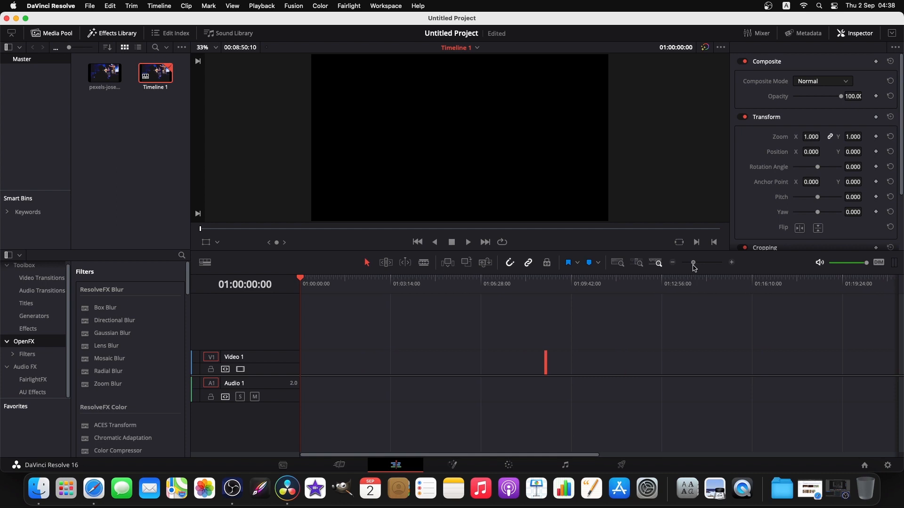
pyautogui.click(474, 369)
pyautogui.press('BackSpace')
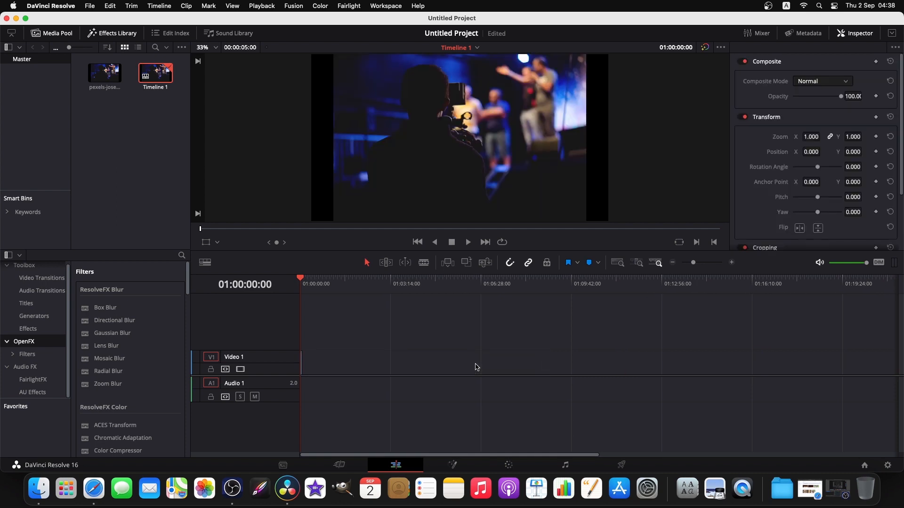
pyautogui.click(695, 265)
pyautogui.moveTo(695, 267); pyautogui.dragTo(712, 265)
pyautogui.click(492, 371)
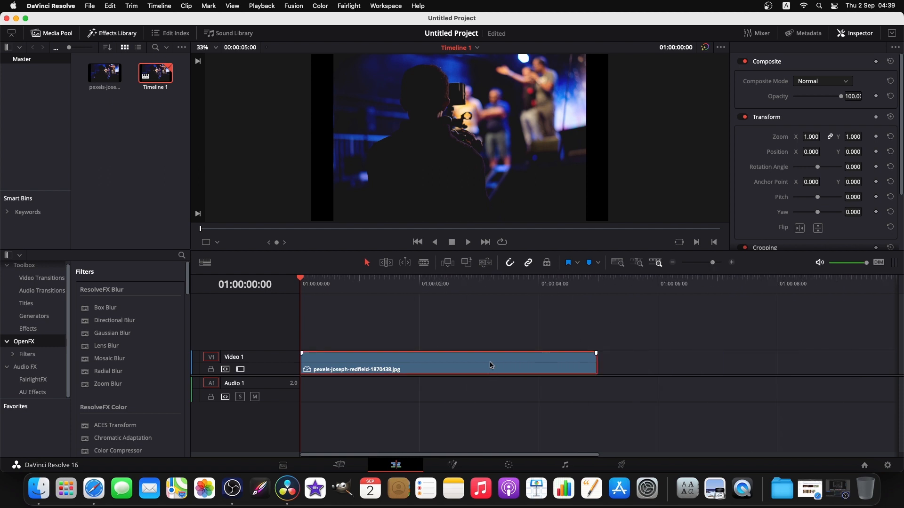
pyautogui.scroll(-2, 498, 182)
pyautogui.scroll(3, 498, 182)
pyautogui.scroll(-3, 497, 183)
pyautogui.scroll(3, 498, 182)
pyautogui.scroll(-1, 498, 183)
pyautogui.scroll(1, 498, 183)
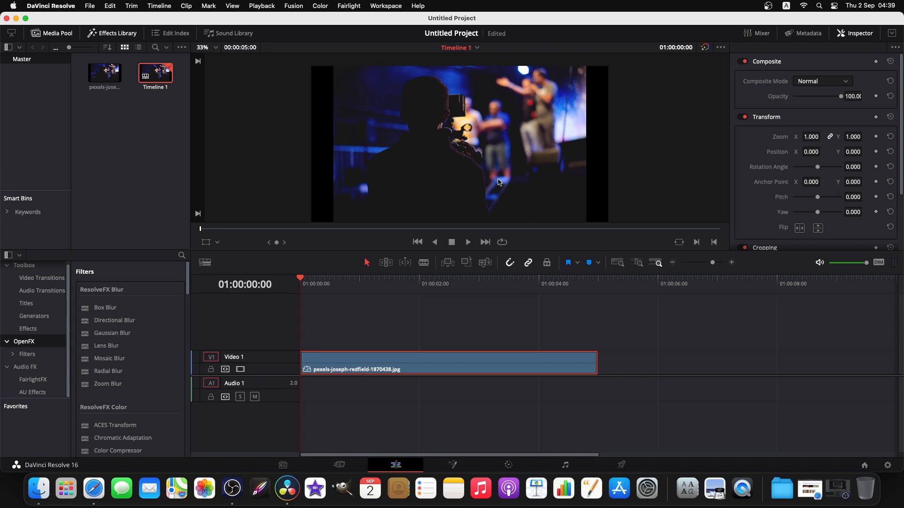
pyautogui.scroll(-2, 498, 183)
pyautogui.scroll(3, 498, 183)
pyautogui.scroll(-3, 498, 182)
pyautogui.scroll(2, 498, 182)
pyautogui.scroll(-2, 498, 183)
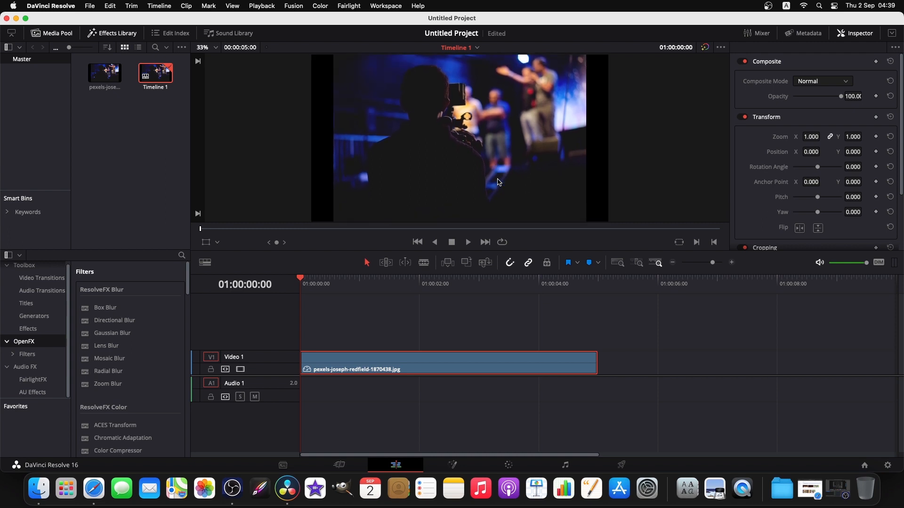
pyautogui.scroll(-2, 498, 183)
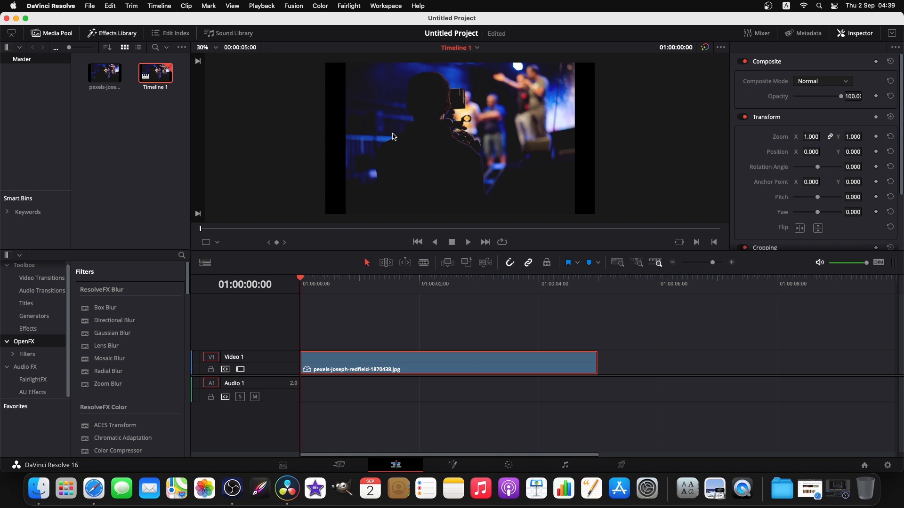
pyautogui.moveTo(301, 284); pyautogui.dragTo(359, 284)
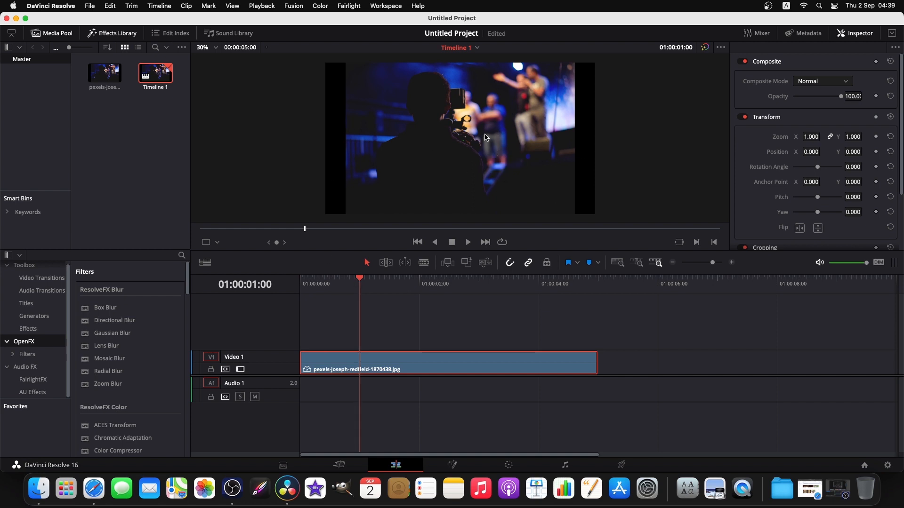
pyautogui.moveTo(357, 279); pyautogui.dragTo(282, 296)
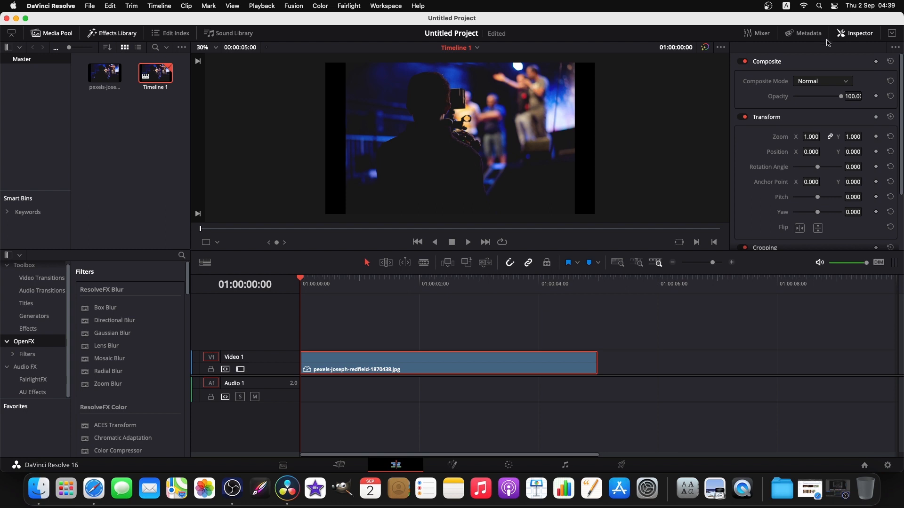
# Scale the photo clip to a linked zoom of 1.190 so that it fills the frame width
pyautogui.click(847, 36)
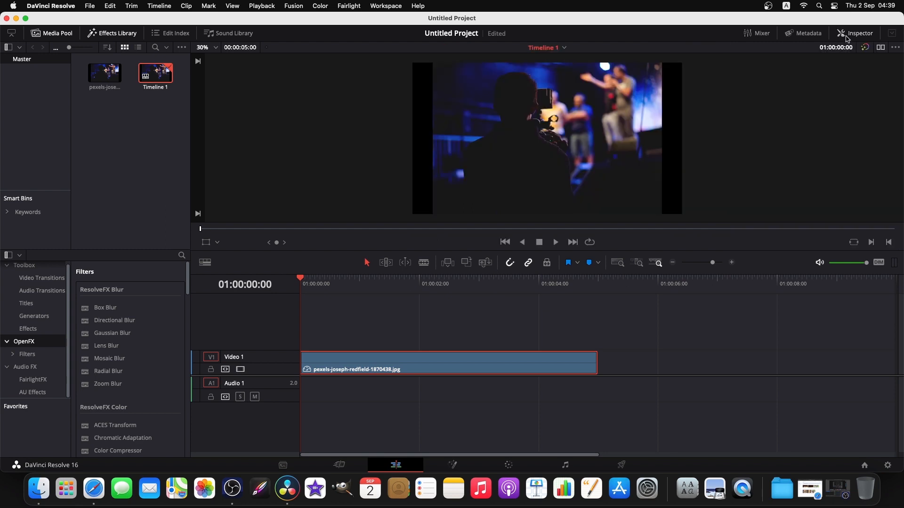
pyautogui.click(848, 36)
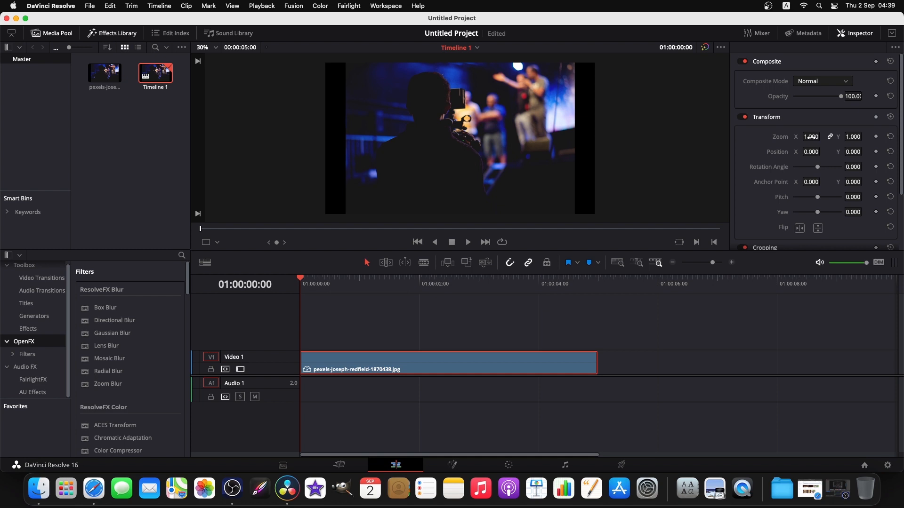
pyautogui.moveTo(810, 137); pyautogui.dragTo(822, 136)
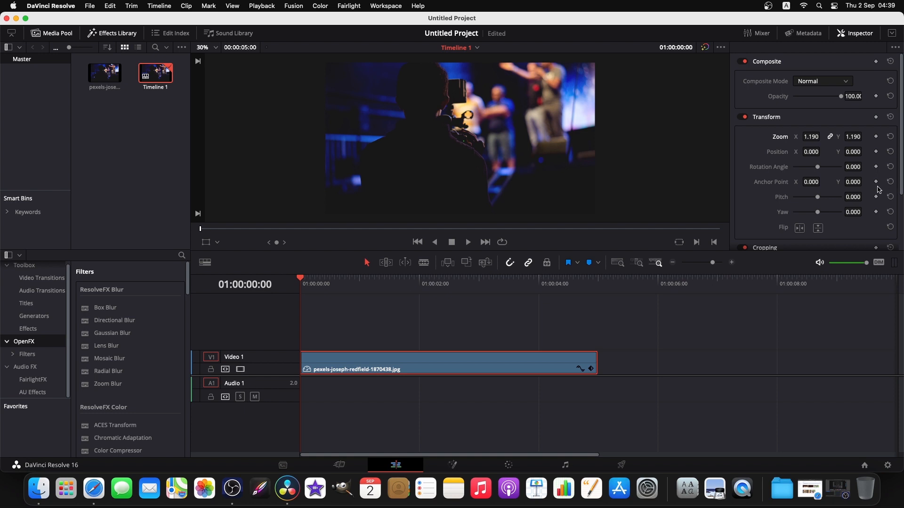
# Try flipping the photo clip horizontally and vertically, restoring its orientation each time
pyautogui.click(800, 229)
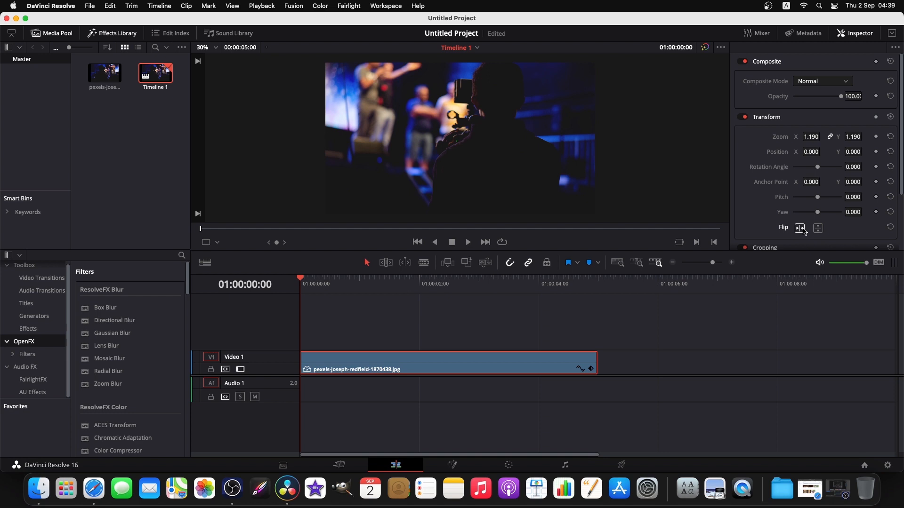
pyautogui.click(802, 228)
pyautogui.click(818, 228)
pyautogui.click(819, 227)
# Enable Dynamic Zoom on the photo clip
pyautogui.scroll(-3, 744, 226)
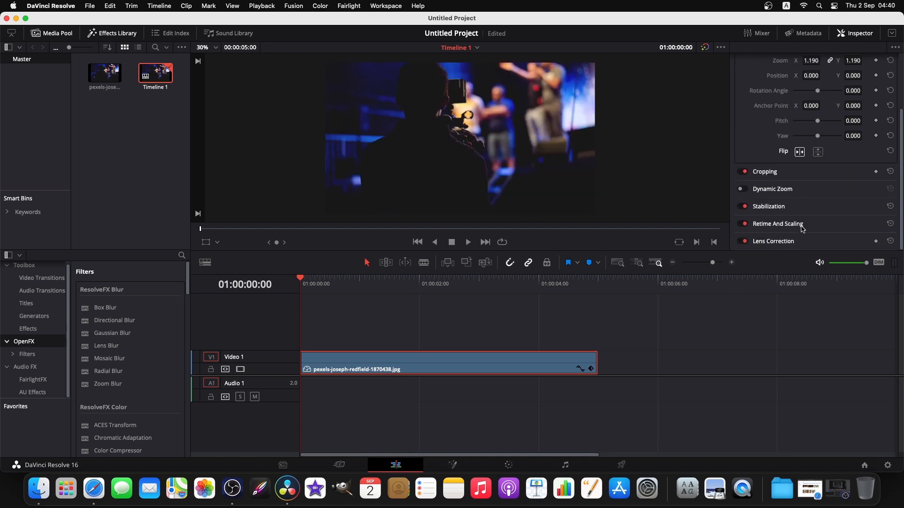
pyautogui.scroll(3, 748, 191)
pyautogui.scroll(-2, 746, 189)
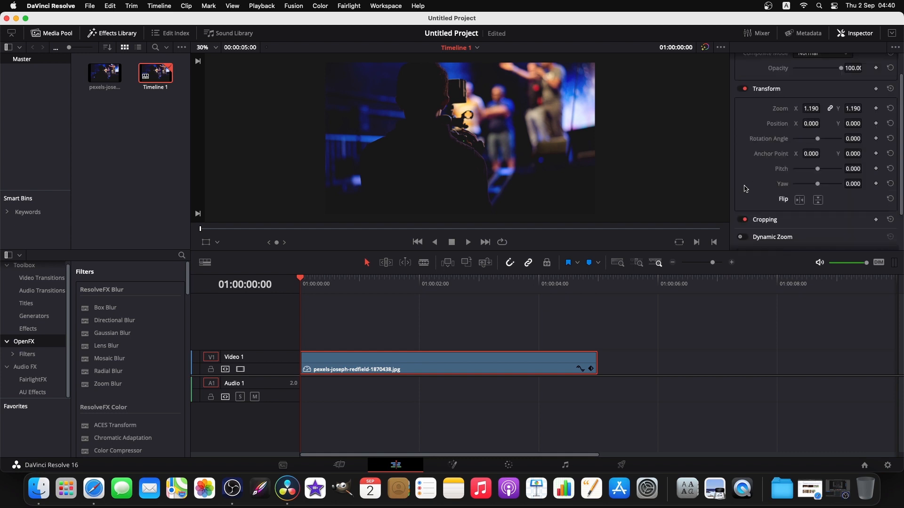
pyautogui.scroll(-2, 403, 182)
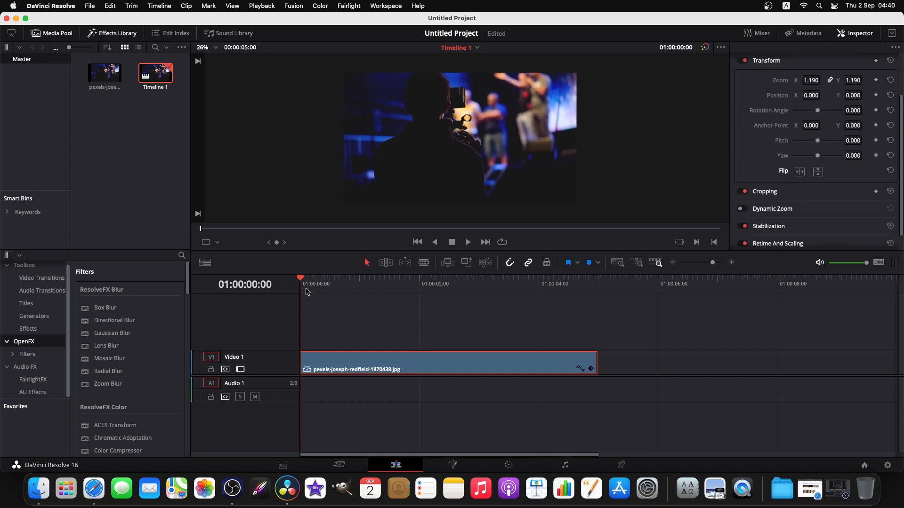
pyautogui.moveTo(299, 281)
pyautogui.mouseDown()
pyautogui.moveTo(343, 281)
pyautogui.moveTo(296, 278)
pyautogui.mouseUp()
pyautogui.scroll(2, 754, 207)
pyautogui.scroll(-3, 751, 200)
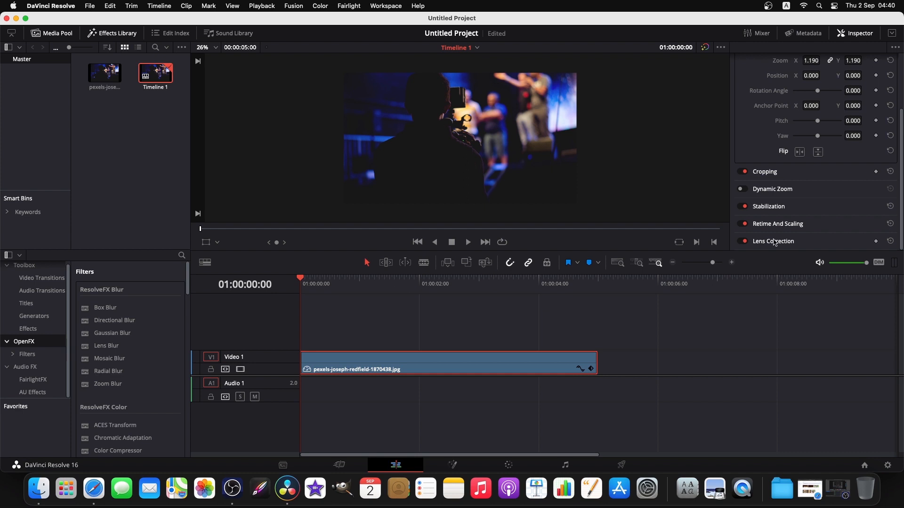
pyautogui.click(744, 189)
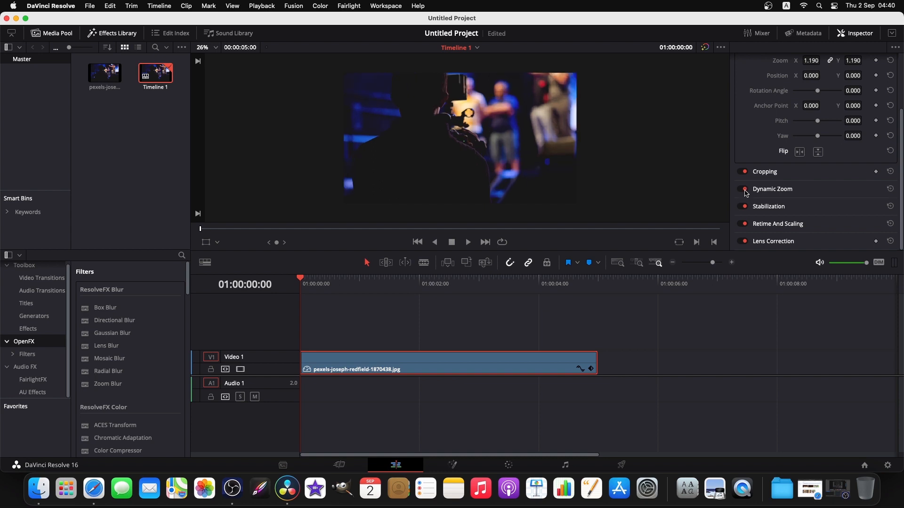
# Play the clip to preview the default dynamic zoom and return the playhead to the start
pyautogui.click(767, 343)
pyautogui.press('space')
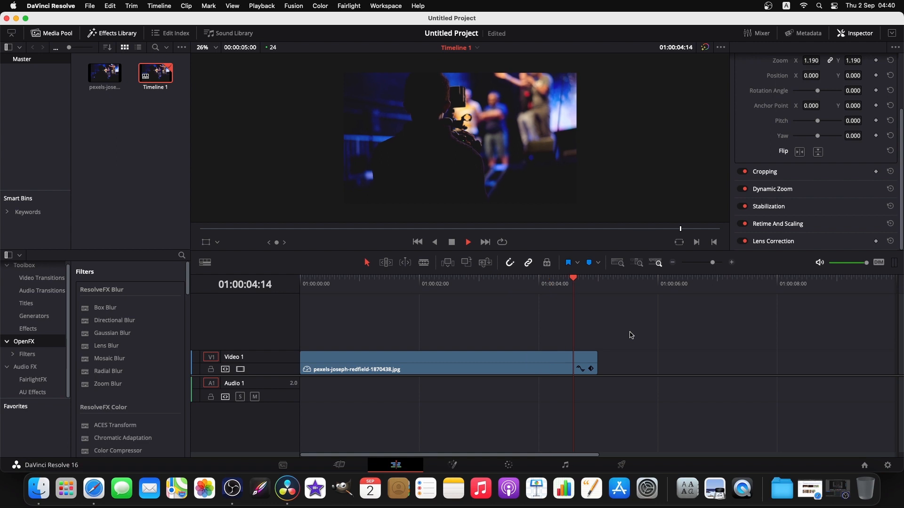
pyautogui.moveTo(597, 282); pyautogui.dragTo(290, 284)
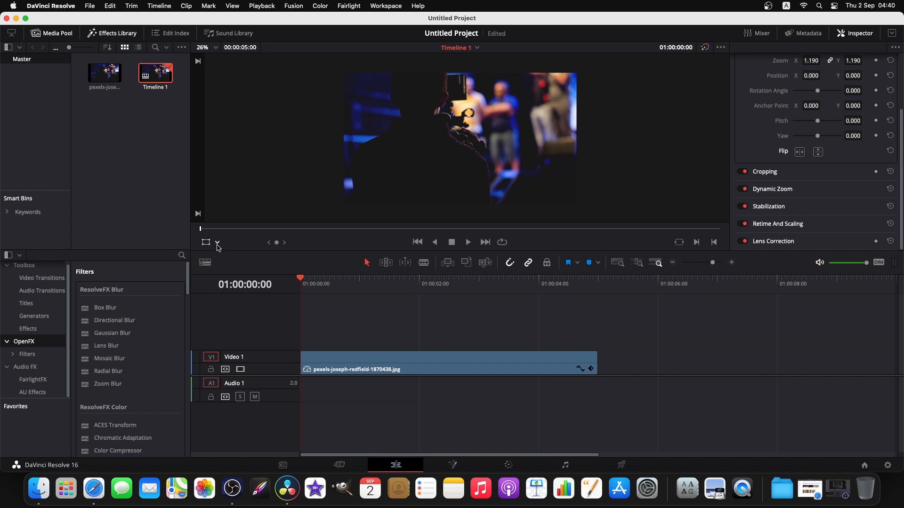
# Display the Dynamic Zoom overlay, shrink the green and red frames around the camera at the photo's centre, and hide the overlay
pyautogui.click(217, 243)
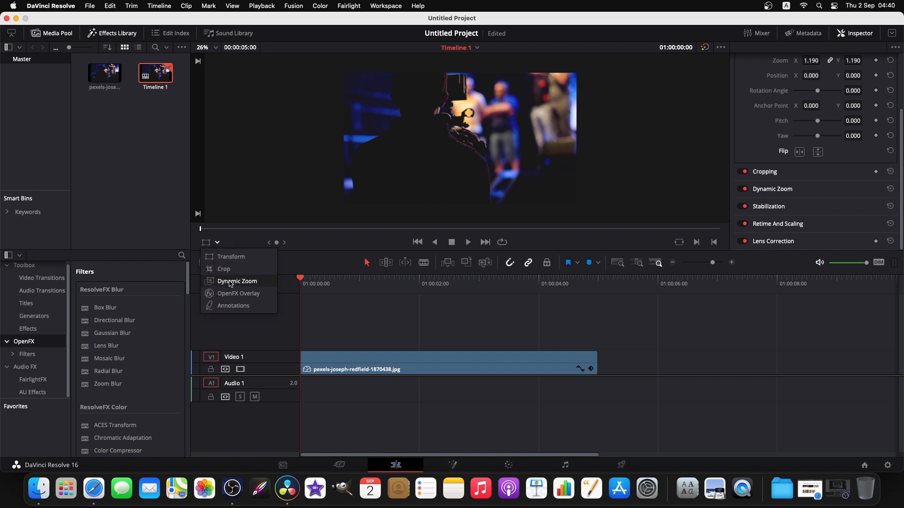
pyautogui.click(231, 281)
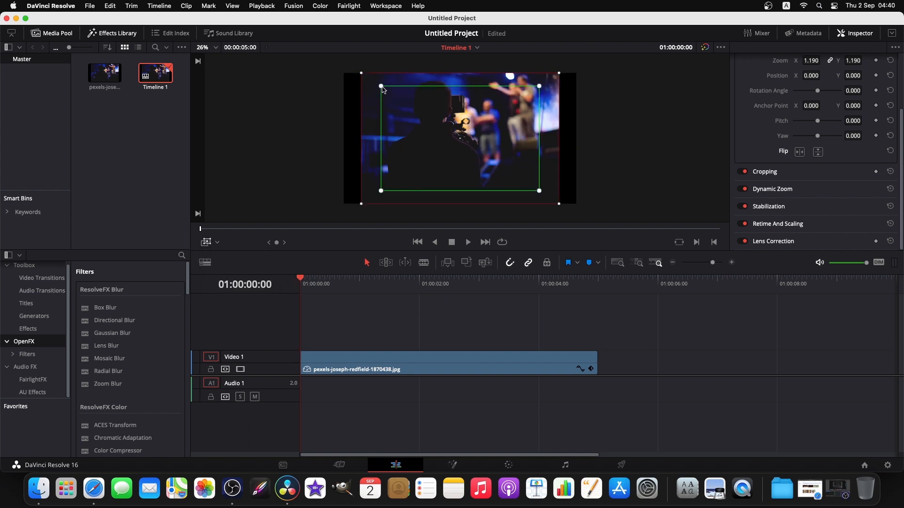
pyautogui.moveTo(381, 87); pyautogui.dragTo(408, 104)
pyautogui.moveTo(361, 73); pyautogui.dragTo(387, 108)
pyautogui.moveTo(384, 107); pyautogui.dragTo(418, 112)
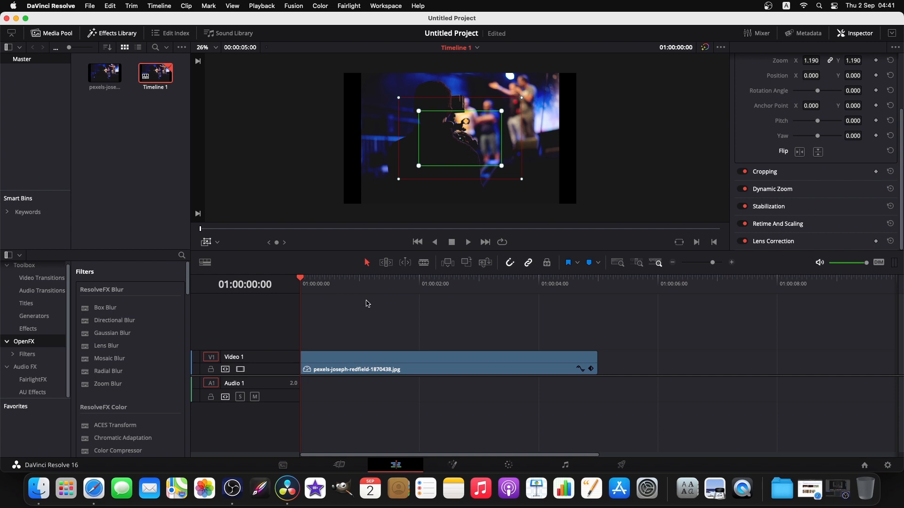
pyautogui.click(207, 244)
# Play back the tightened dynamic zoom and bring the playhead back to the start of the clip
pyautogui.press('space')
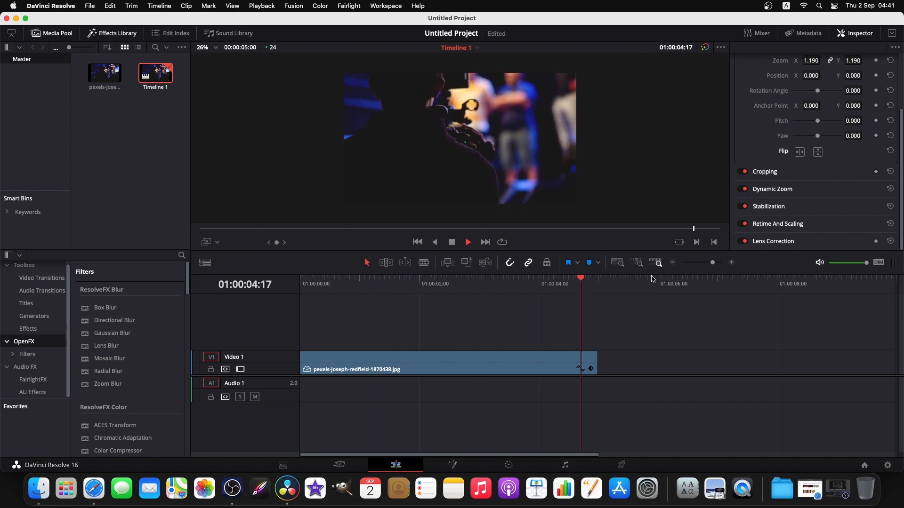
pyautogui.click(583, 368)
pyautogui.click(584, 315)
pyautogui.moveTo(546, 285); pyautogui.dragTo(292, 283)
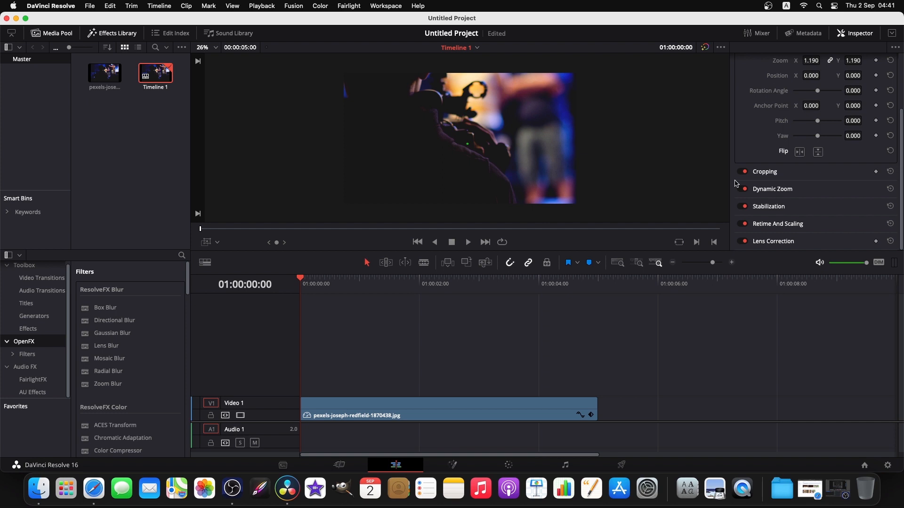
# Expand the photo clip's Dynamic Zoom settings and set the Dynamic Zoom Ease to Ease In
pyautogui.click(769, 192)
pyautogui.scroll(-2, 793, 211)
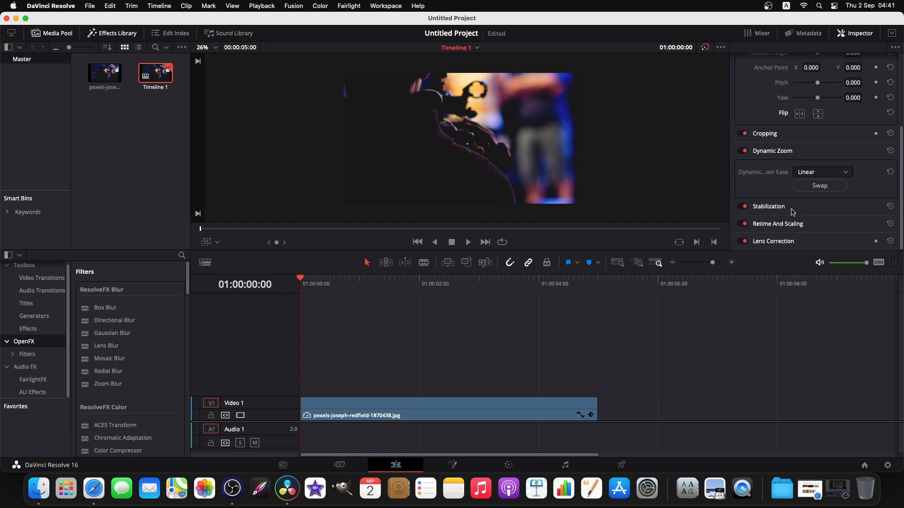
pyautogui.click(850, 175)
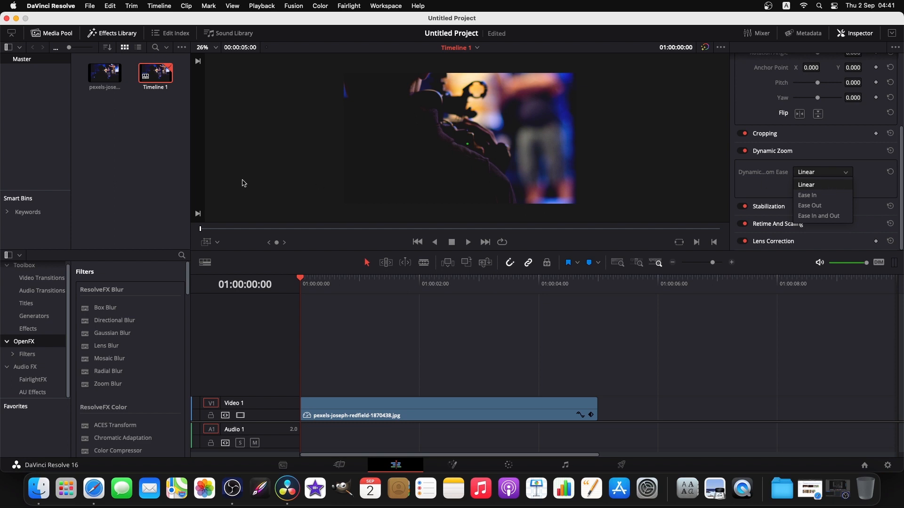
pyautogui.click(206, 228)
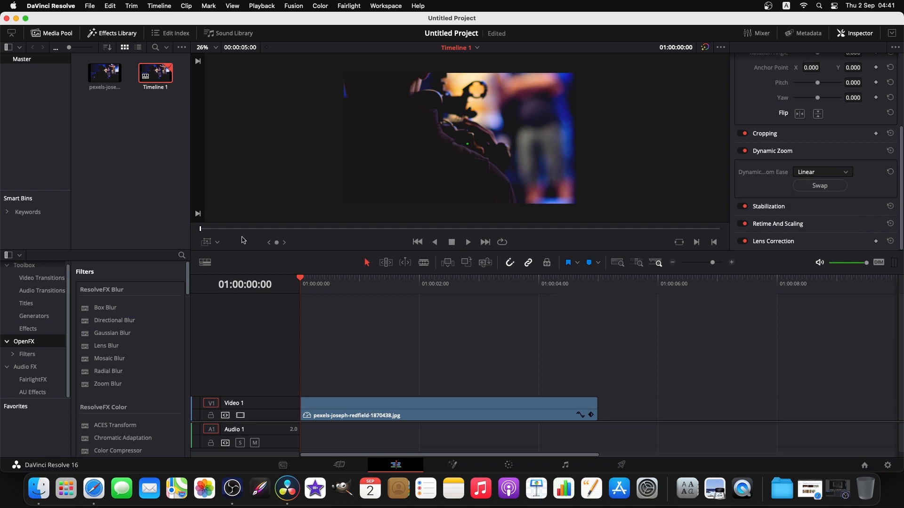
pyautogui.moveTo(201, 231); pyautogui.dragTo(168, 254)
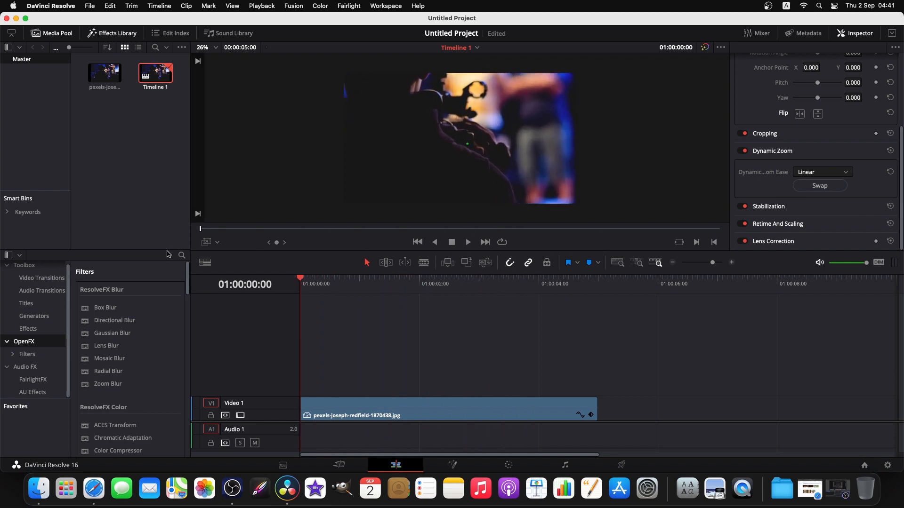
pyautogui.click(848, 174)
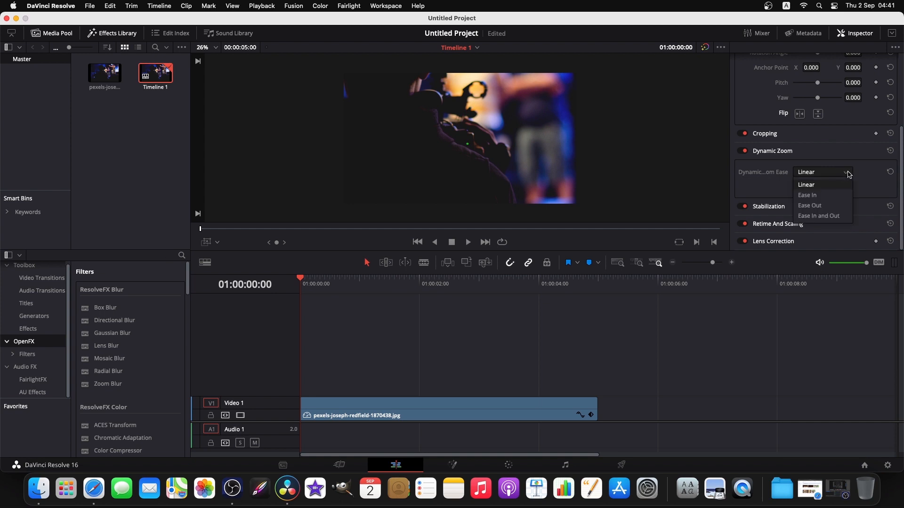
pyautogui.click(847, 198)
# Play the clip twice to preview the Ease In motion and return the playhead to the start
pyautogui.press('space')
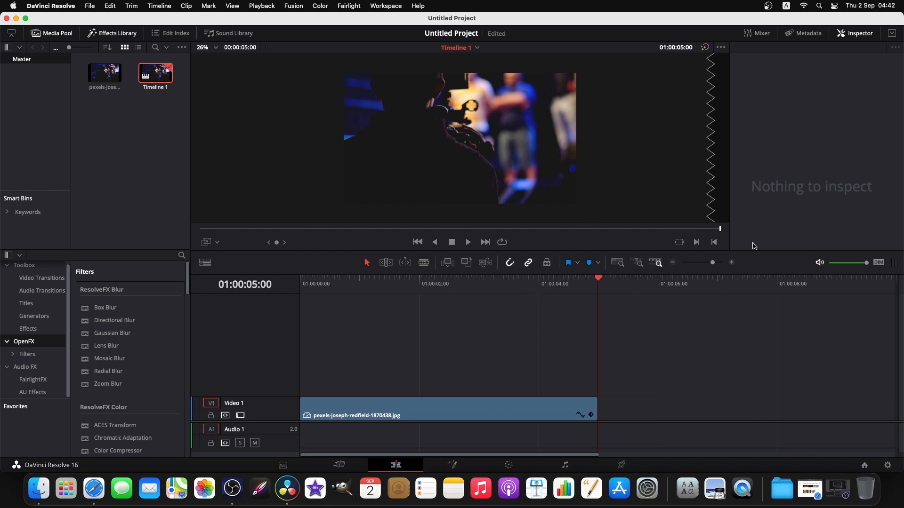
pyautogui.moveTo(524, 282); pyautogui.dragTo(276, 284)
pyautogui.press('space')
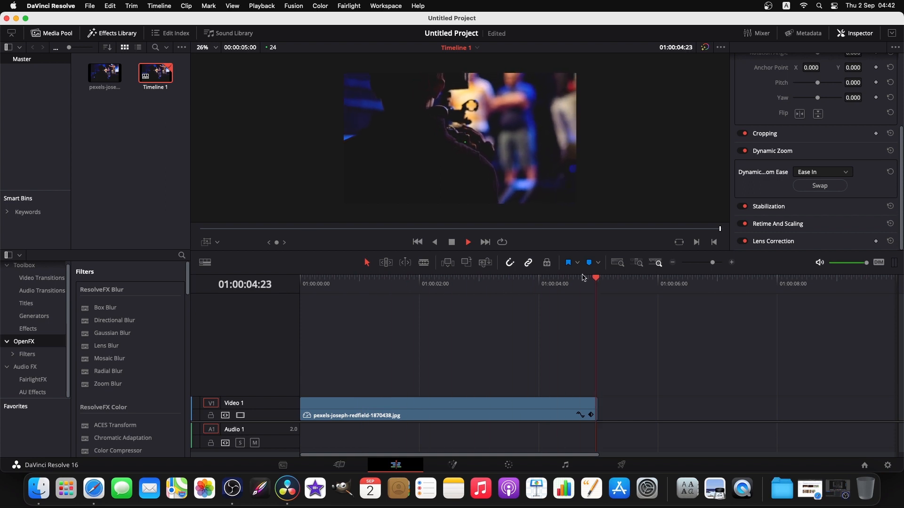
pyautogui.moveTo(610, 285); pyautogui.dragTo(292, 286)
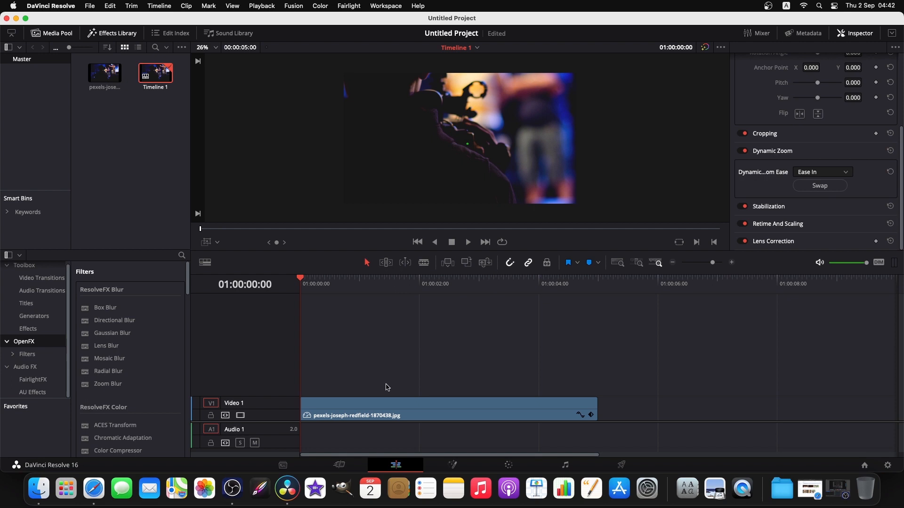
# Select the photo clip, display the Dynamic Zoom overlay and slightly resize the green start frame around the camera
pyautogui.click(431, 417)
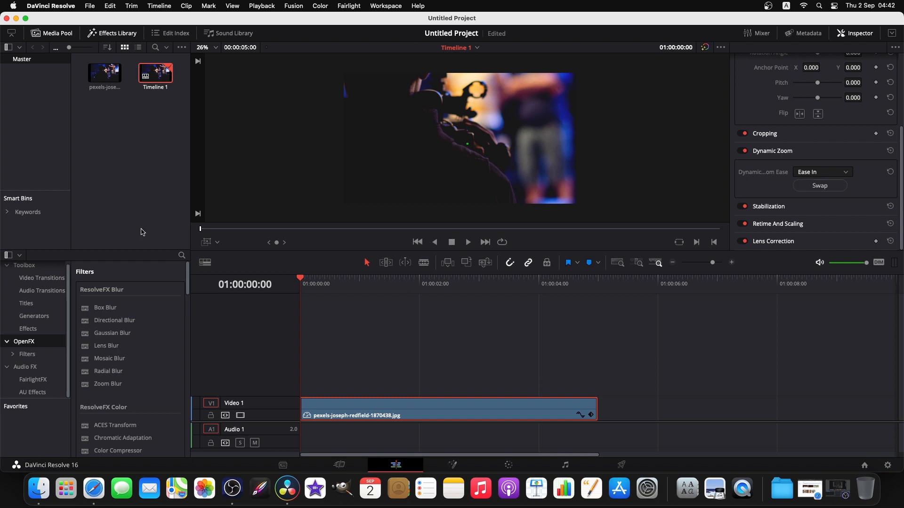
pyautogui.click(206, 243)
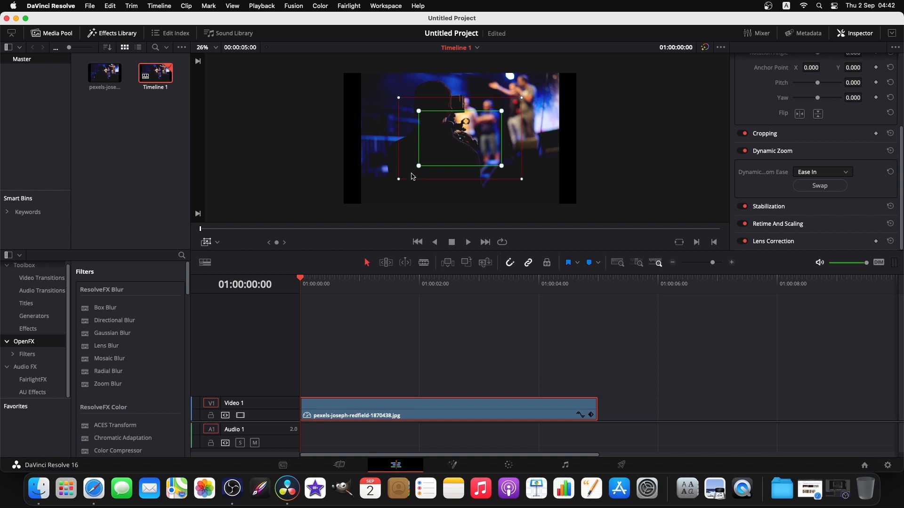
pyautogui.moveTo(418, 165)
pyautogui.mouseDown()
pyautogui.moveTo(430, 158)
pyautogui.moveTo(420, 166)
pyautogui.mouseUp()
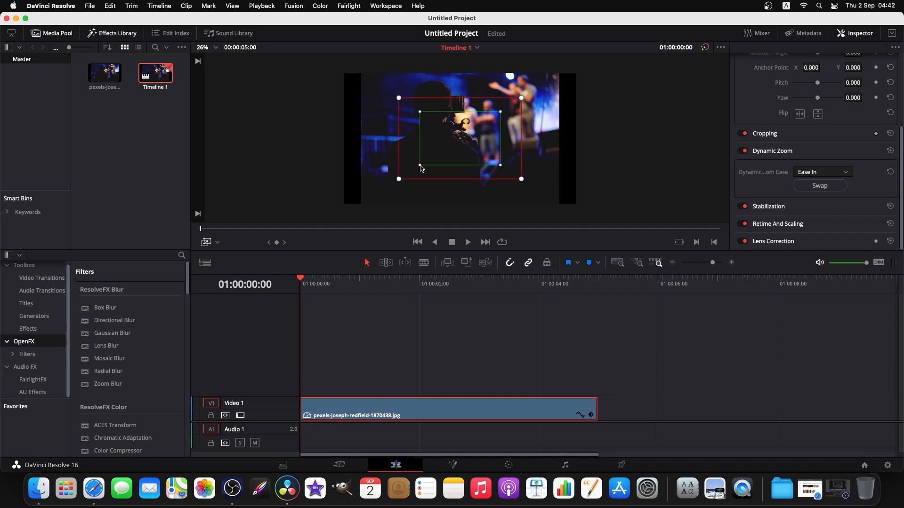
pyautogui.moveTo(420, 165); pyautogui.dragTo(419, 166)
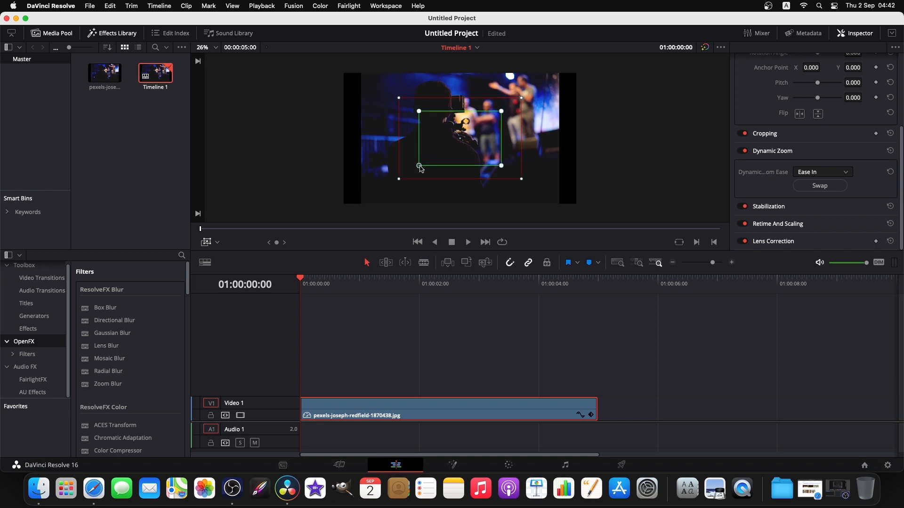
# Swap the Dynamic Zoom start and end frames back and forth to compare the two zoom directions
pyautogui.click(827, 188)
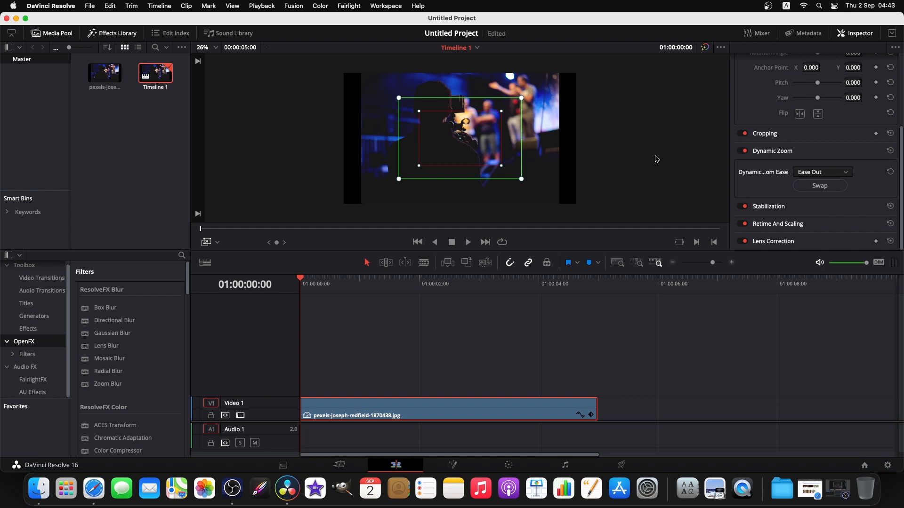
pyautogui.click(819, 187)
pyautogui.click(820, 188)
pyautogui.click(819, 187)
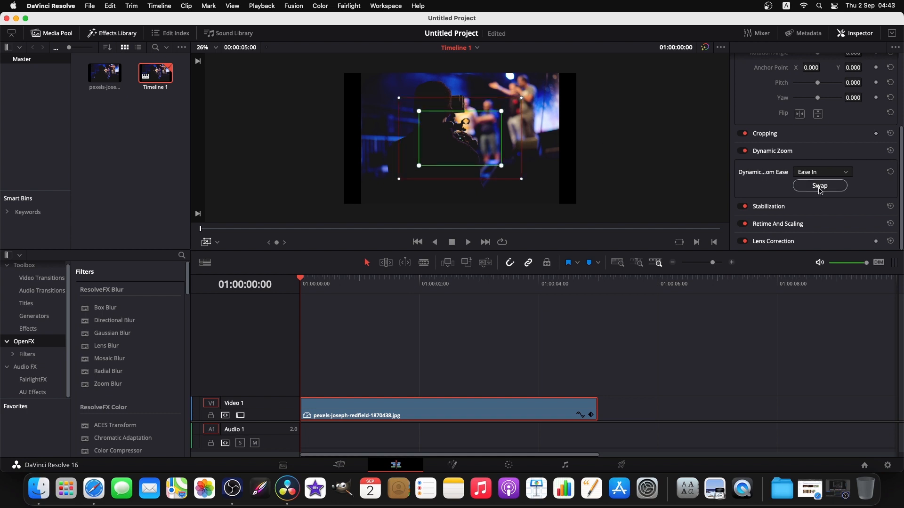
pyautogui.click(819, 186)
pyautogui.click(820, 187)
pyautogui.click(820, 186)
pyautogui.click(819, 187)
pyautogui.click(819, 186)
pyautogui.click(819, 187)
pyautogui.click(820, 186)
pyautogui.click(820, 187)
pyautogui.click(819, 186)
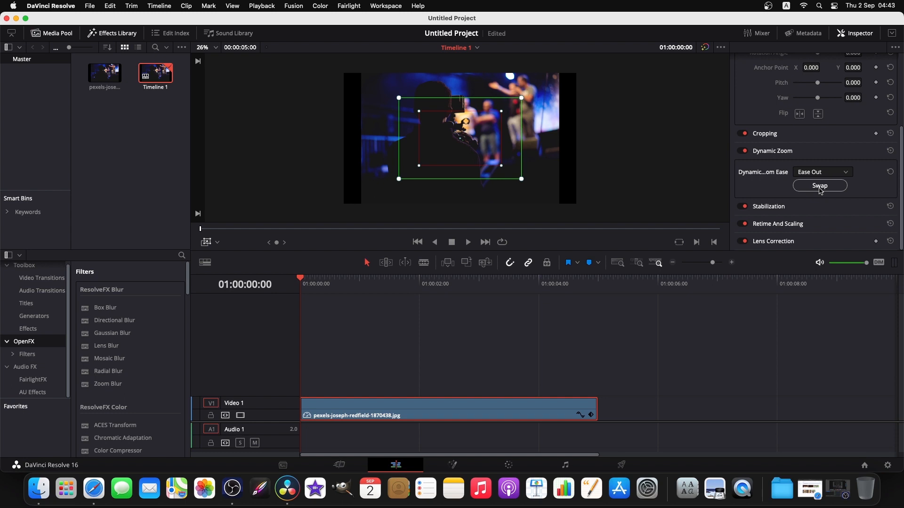
pyautogui.click(820, 186)
pyautogui.click(819, 187)
pyautogui.click(819, 186)
pyautogui.click(819, 187)
pyautogui.click(819, 186)
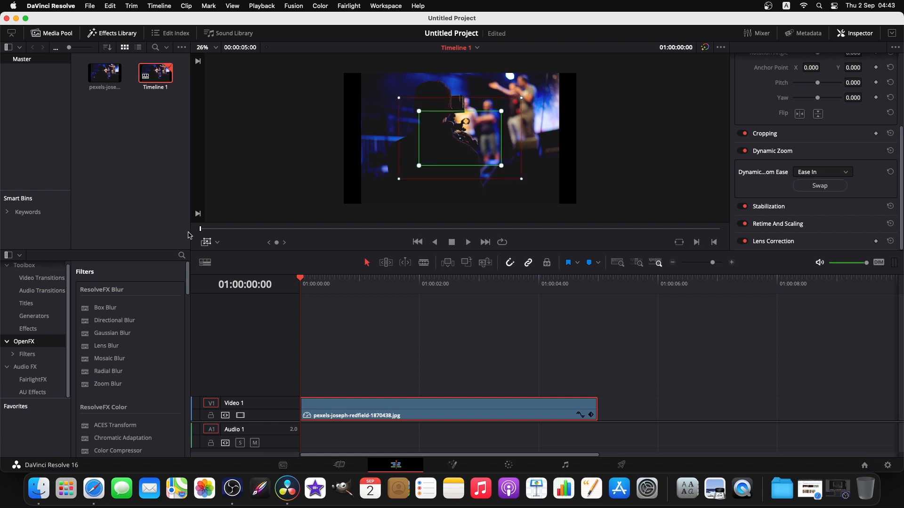
# Hide the Dynamic Zoom overlay and play the clip from its start
pyautogui.moveTo(204, 232)
pyautogui.mouseDown()
pyautogui.moveTo(269, 236)
pyautogui.moveTo(195, 238)
pyautogui.mouseUp()
pyautogui.click(548, 329)
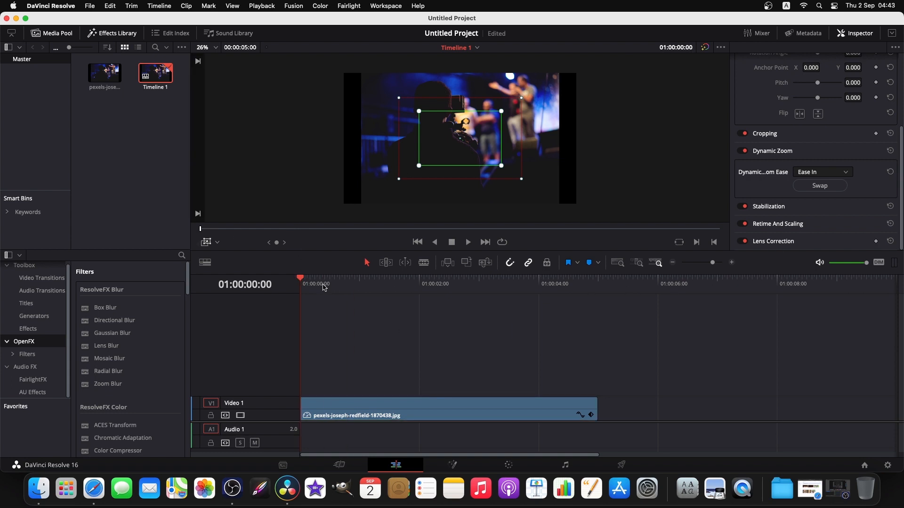
pyautogui.click(205, 242)
pyautogui.press('space')
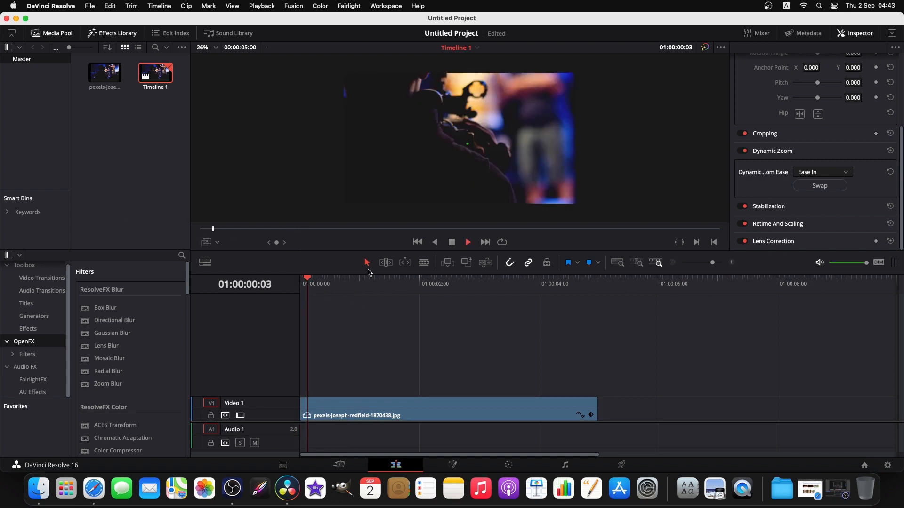
# Swap the start and end frames, preview the reversed zoom from the clip's start, and return the playhead there
pyautogui.click(833, 187)
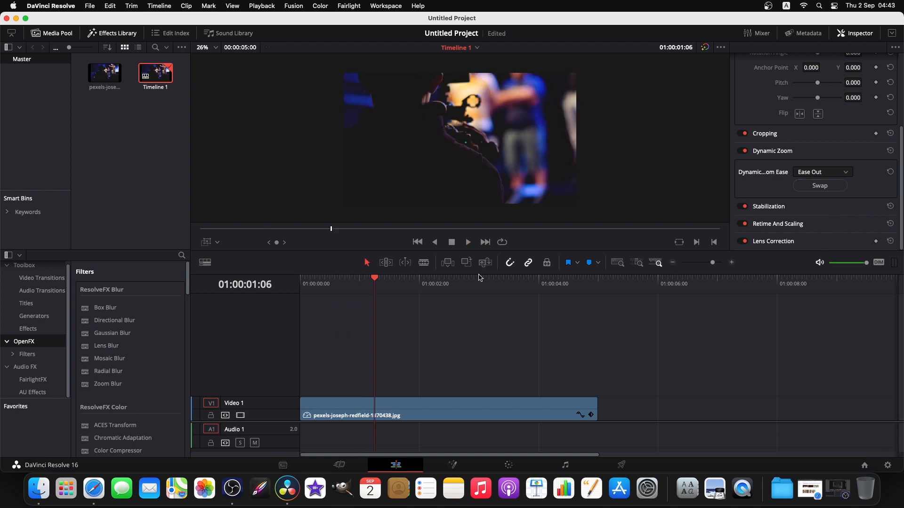
pyautogui.moveTo(361, 283); pyautogui.dragTo(268, 297)
pyautogui.press('space')
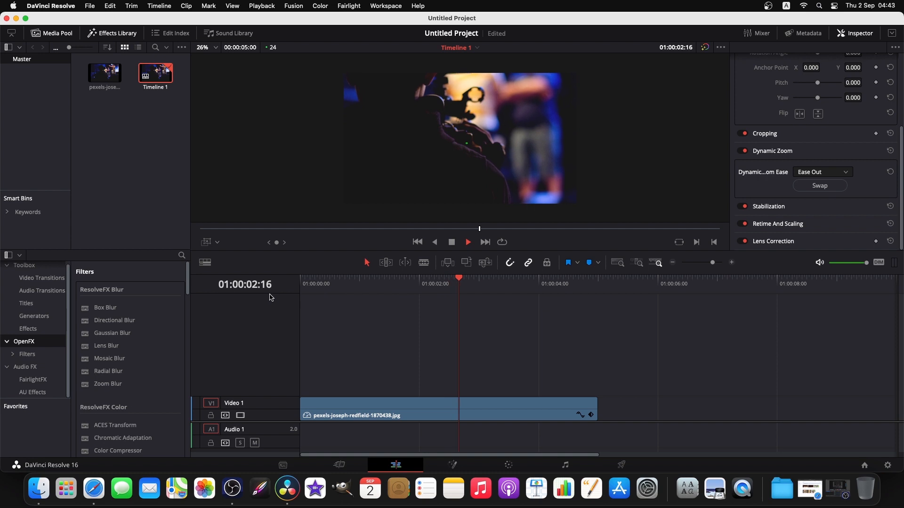
pyautogui.press('space')
pyautogui.moveTo(501, 284); pyautogui.dragTo(306, 297)
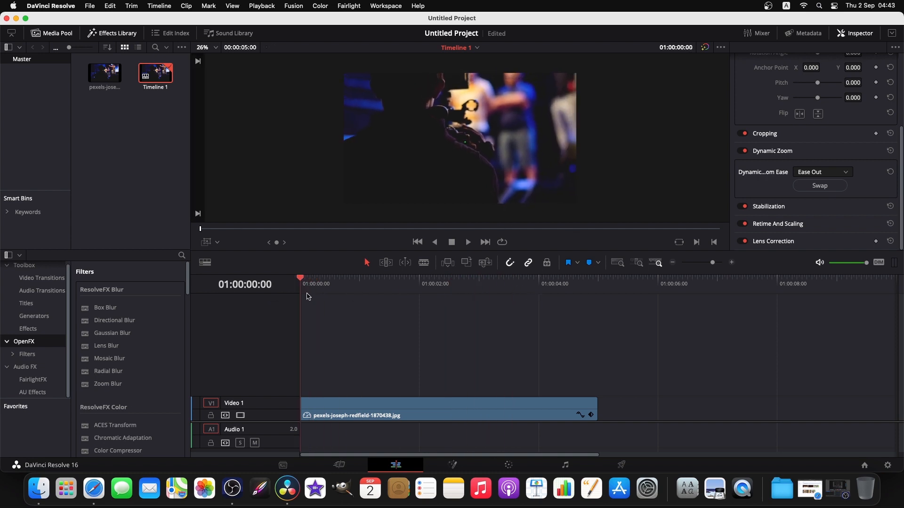
# Display the Dynamic Zoom overlay, shrink the red end frame onto the camera, and move the green start frame to the photo's upper-left corner
pyautogui.click(206, 242)
pyautogui.moveTo(456, 143); pyautogui.dragTo(437, 213)
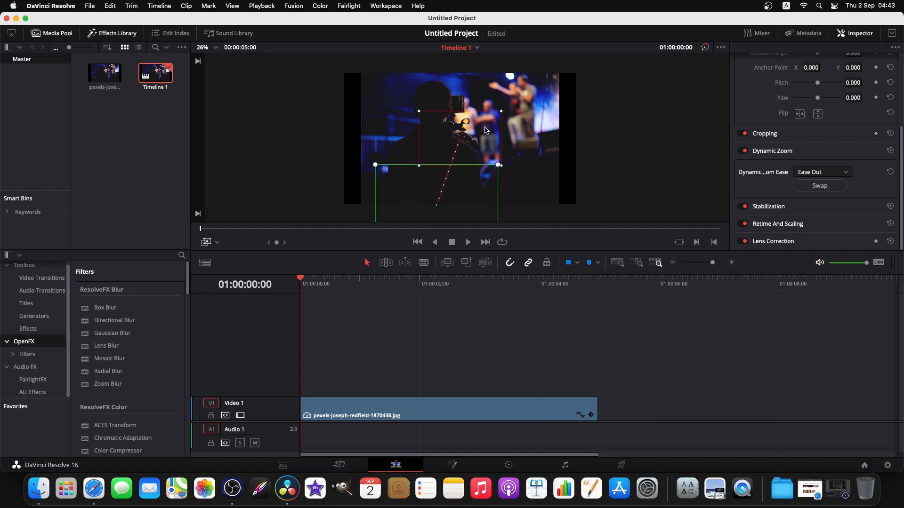
pyautogui.moveTo(503, 114); pyautogui.dragTo(471, 124)
pyautogui.moveTo(481, 183); pyautogui.dragTo(463, 99)
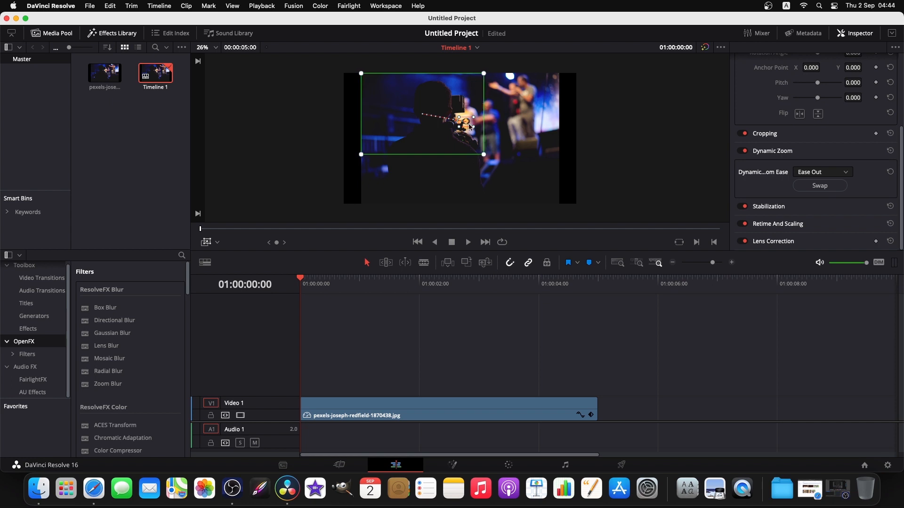
# Play back the zoom and pan onto the camera and return the playhead to the start of the clip
pyautogui.click(515, 295)
pyautogui.press('space')
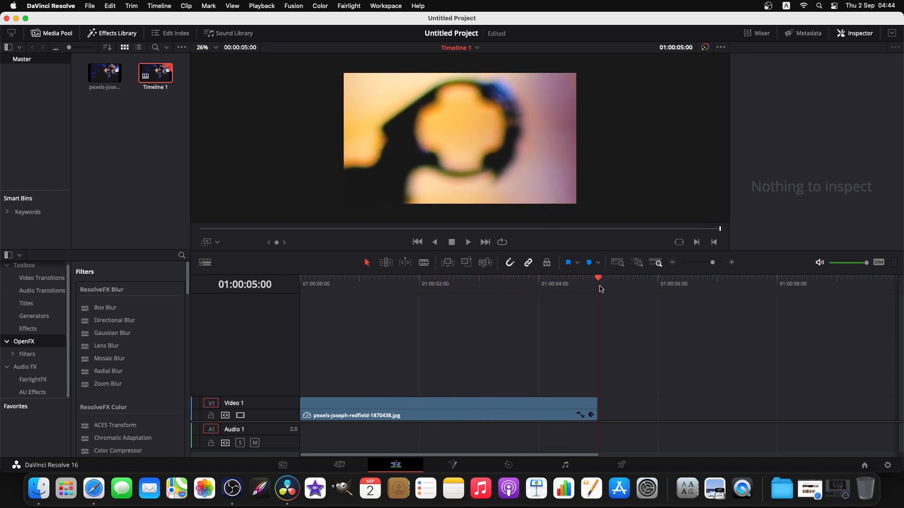
pyautogui.click(365, 296)
pyautogui.moveTo(342, 295); pyautogui.dragTo(303, 327)
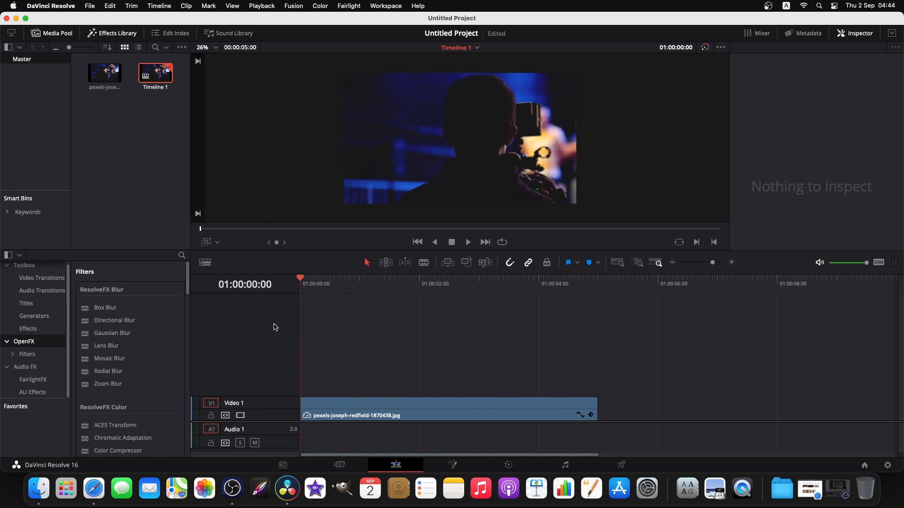
# Set the Dynamic Zoom Ease to Ease In and Out, play the clip, and return the playhead to its start
pyautogui.click(836, 173)
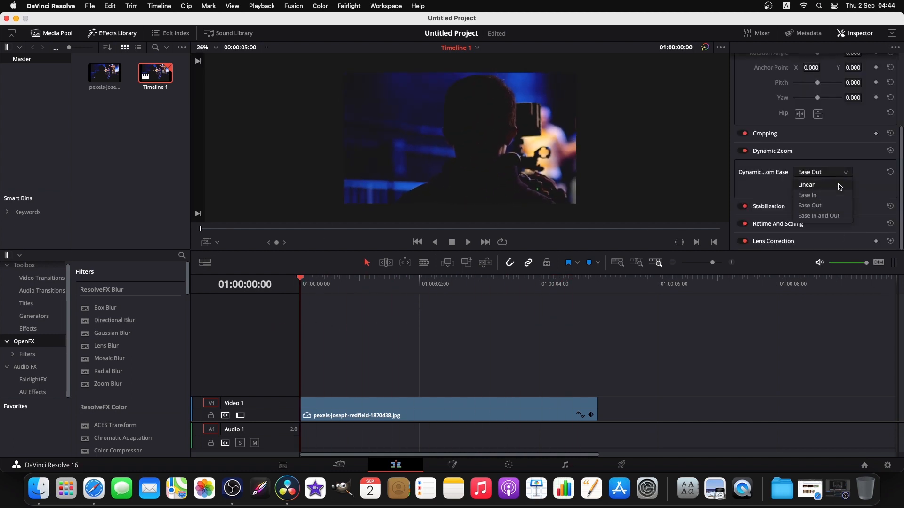
pyautogui.click(843, 217)
pyautogui.press('space')
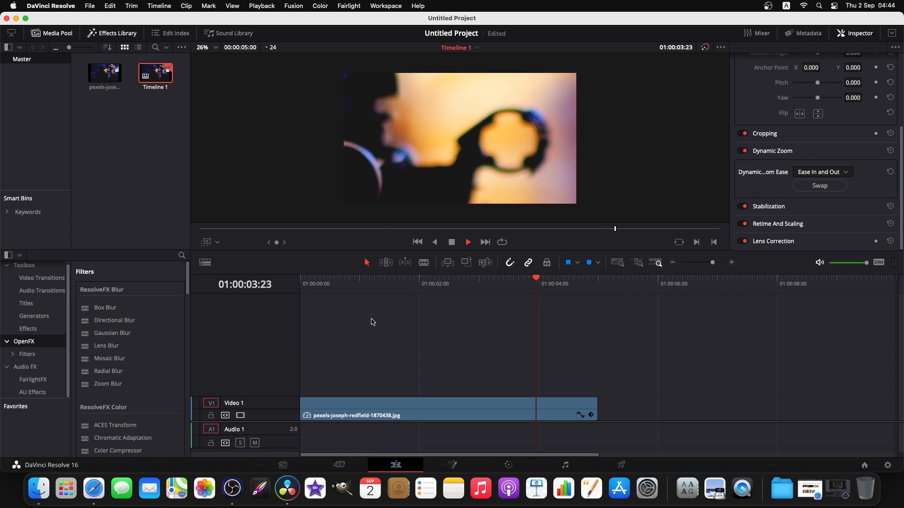
pyautogui.moveTo(636, 289); pyautogui.dragTo(278, 298)
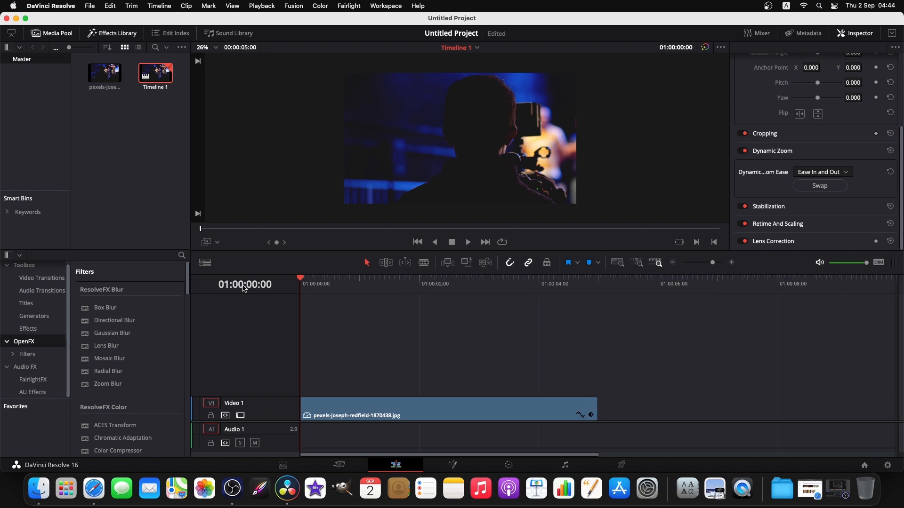
# Select the photo clip and toggle Dynamic Zoom to compare the image with and without it, leaving it disabled
pyautogui.click(360, 417)
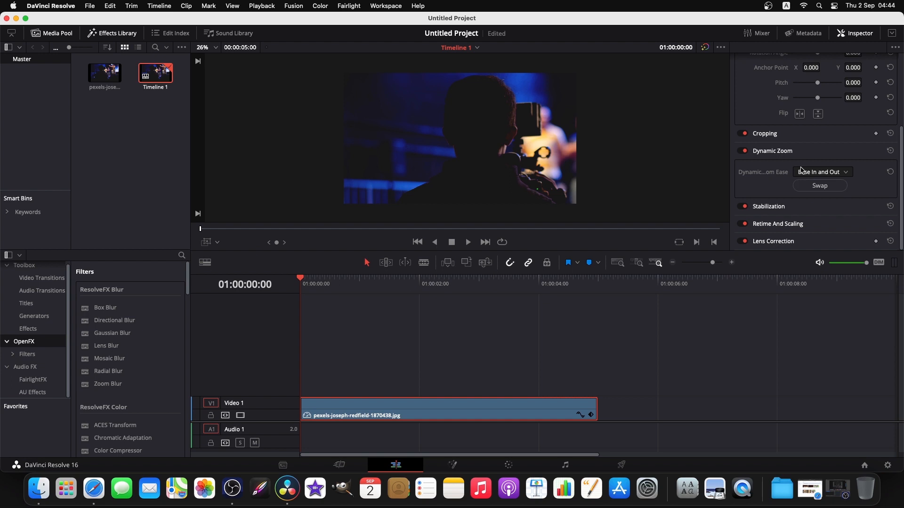
pyautogui.click(744, 151)
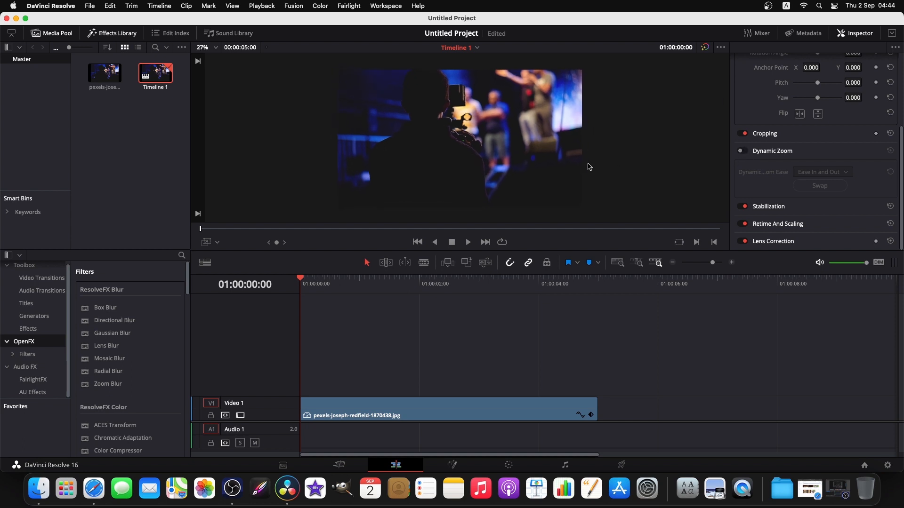
pyautogui.click(745, 151)
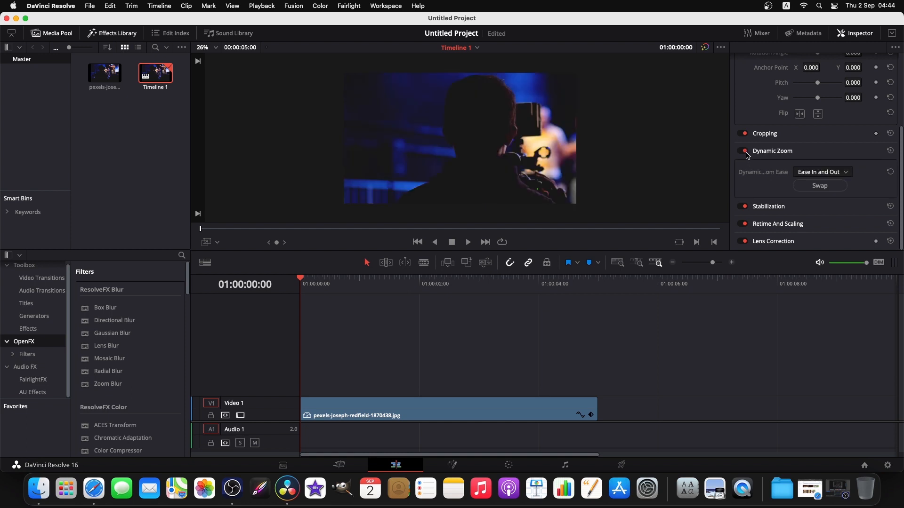
pyautogui.click(744, 151)
pyautogui.click(744, 152)
pyautogui.click(745, 152)
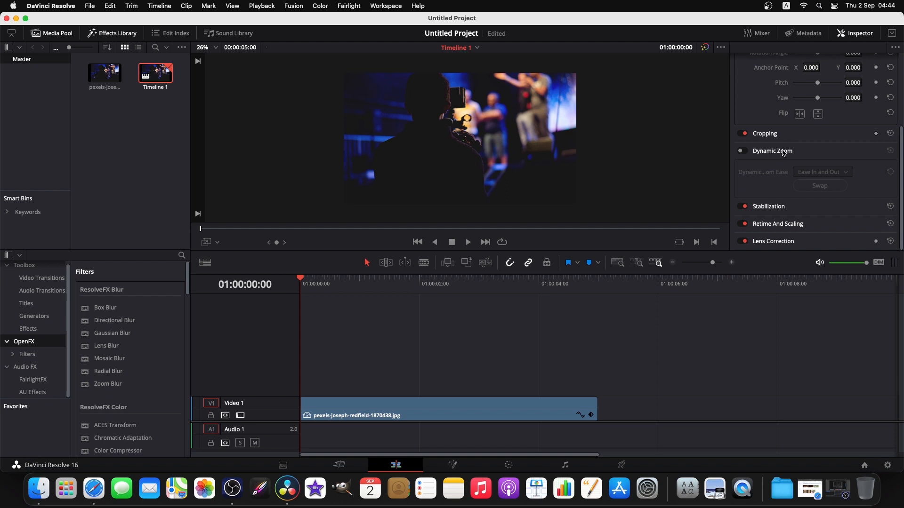
# Set the photo clip's Transform Zoom to 1.280 on both X and Y, and select the clip in the timeline
pyautogui.scroll(4, 794, 167)
pyautogui.scroll(-4, 794, 168)
pyautogui.scroll(-1, 794, 168)
pyautogui.scroll(3, 794, 168)
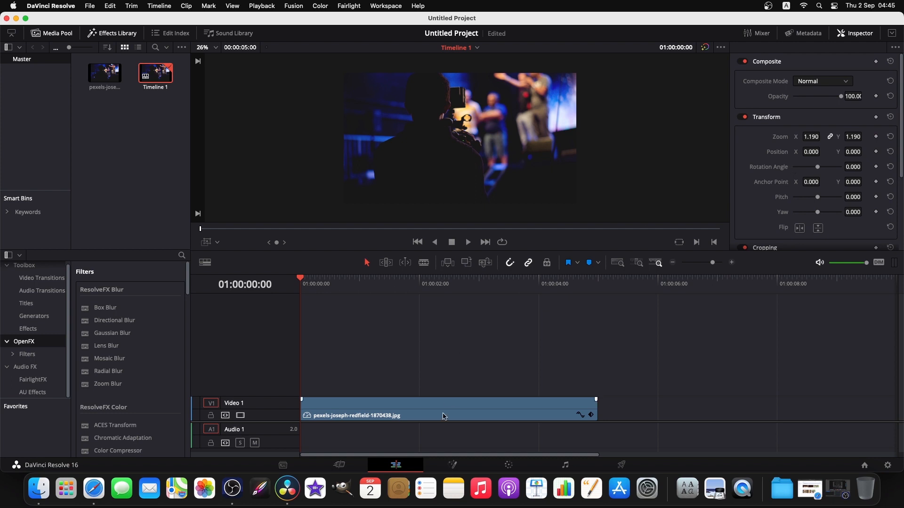
pyautogui.moveTo(811, 136); pyautogui.dragTo(822, 137)
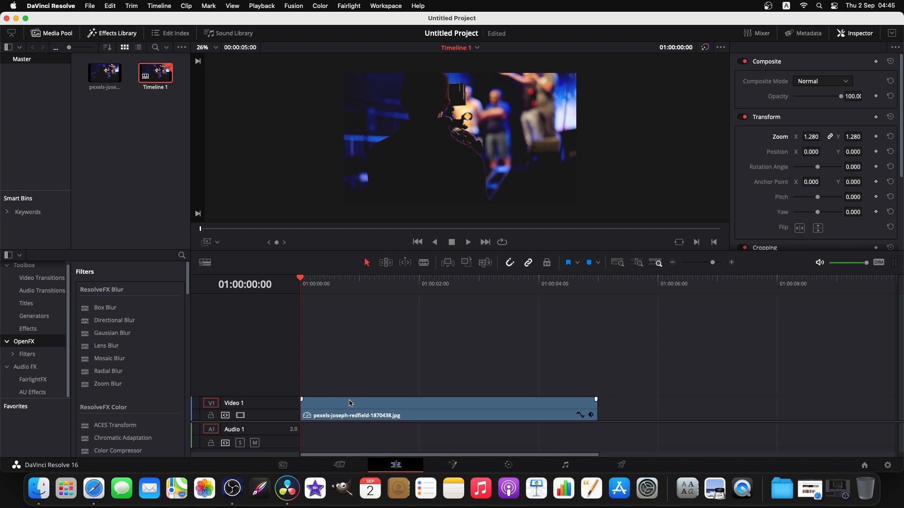
pyautogui.click(332, 411)
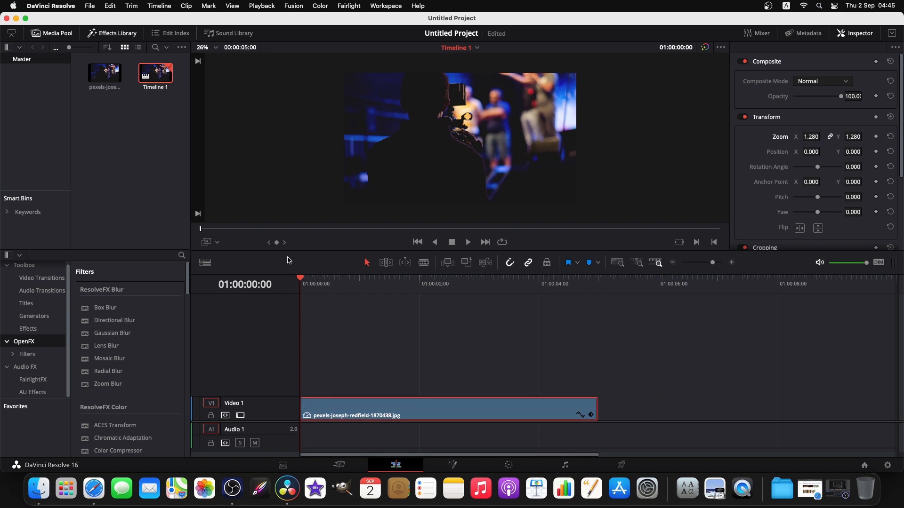
# Set the photo's Transform Zoom to 1.190 and keyframe Zoom, Position and Rotation Angle at the start of the clip
pyautogui.moveTo(811, 137); pyautogui.dragTo(821, 136)
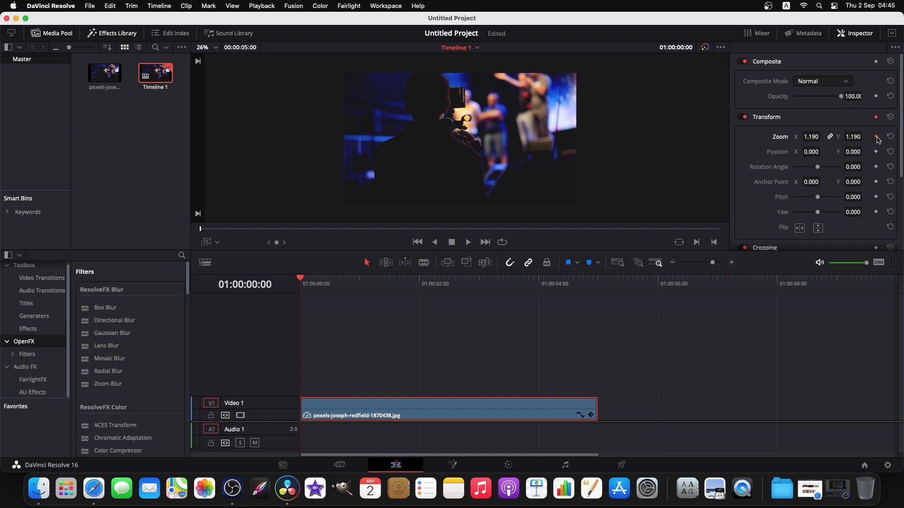
pyautogui.click(876, 152)
pyautogui.click(877, 168)
# Open the clip's curve editor and view the Rotation Angle, Position X, Zoom Y and Zoom X curves in turn
pyautogui.click(581, 415)
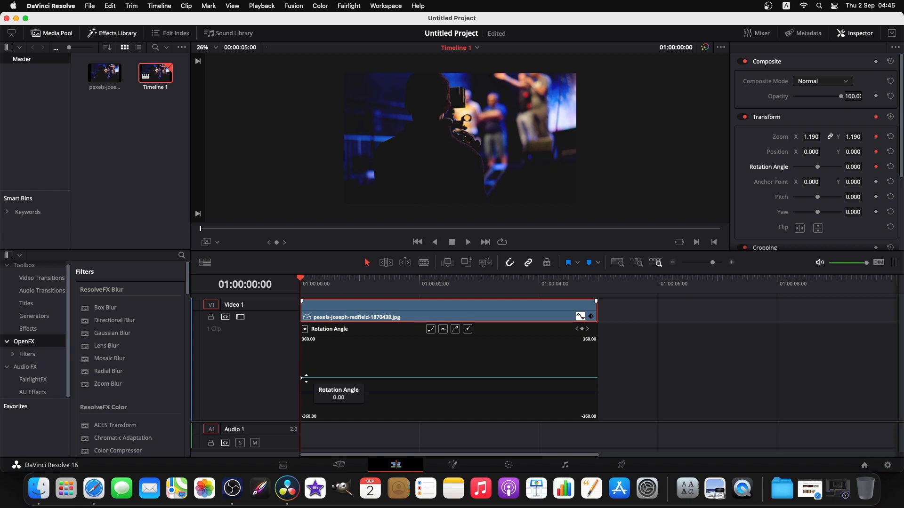
pyautogui.click(304, 329)
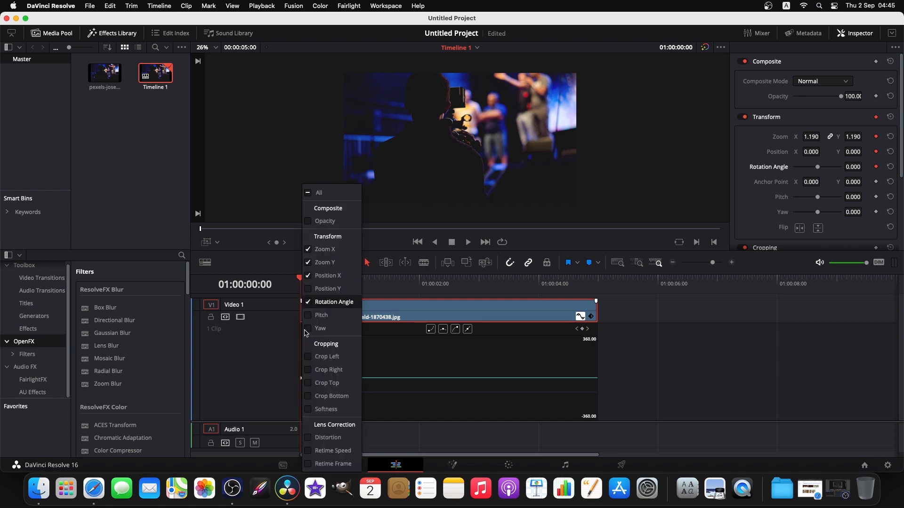
pyautogui.click(329, 276)
pyautogui.click(306, 330)
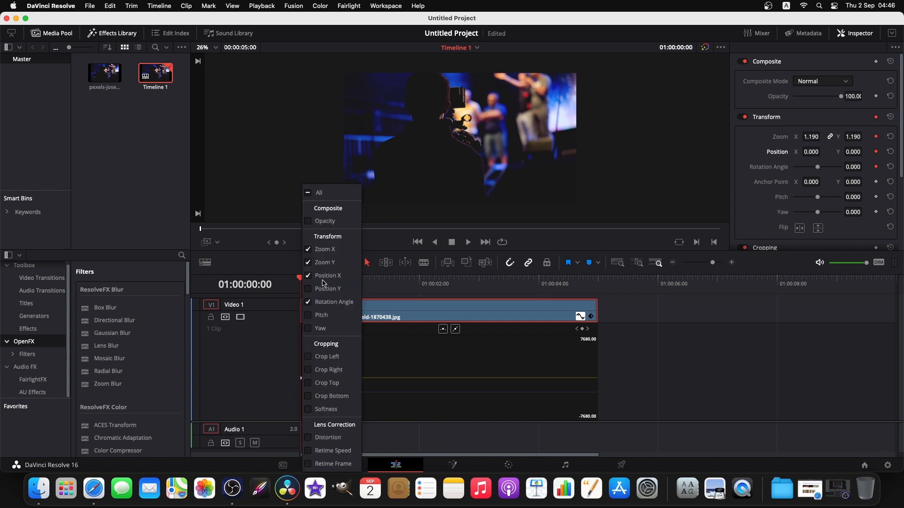
pyautogui.click(330, 267)
pyautogui.click(305, 329)
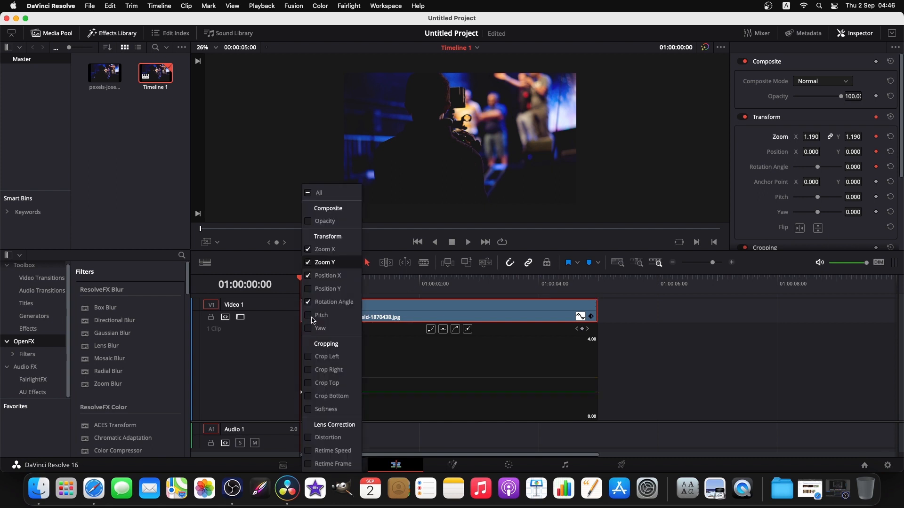
pyautogui.click(329, 250)
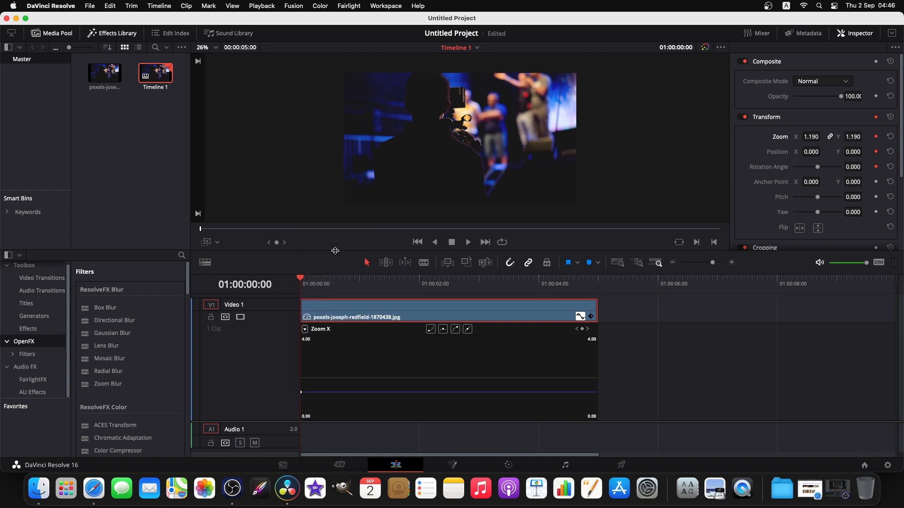
pyautogui.click(305, 330)
pyautogui.click(388, 343)
# Enable Dynamic Zoom temporarily to view its ease options, then disable it again and collapse its settings
pyautogui.scroll(-5, 788, 215)
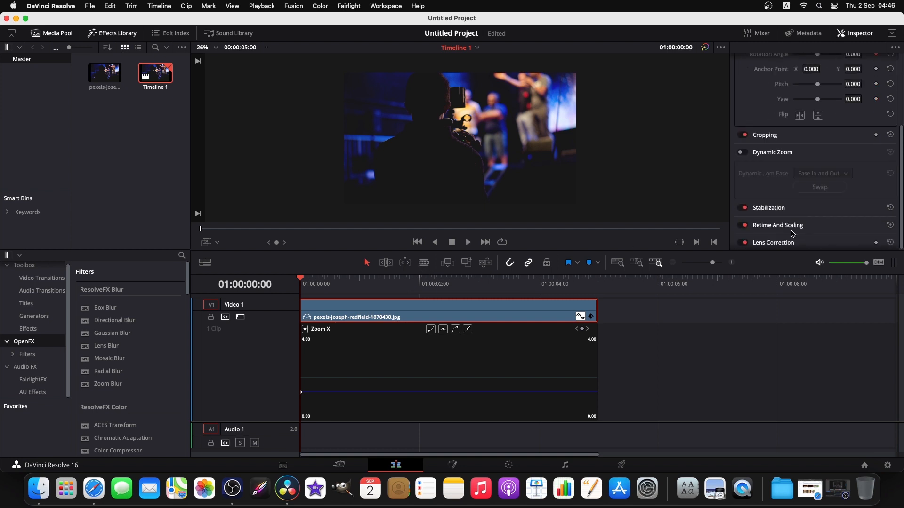
pyautogui.click(774, 151)
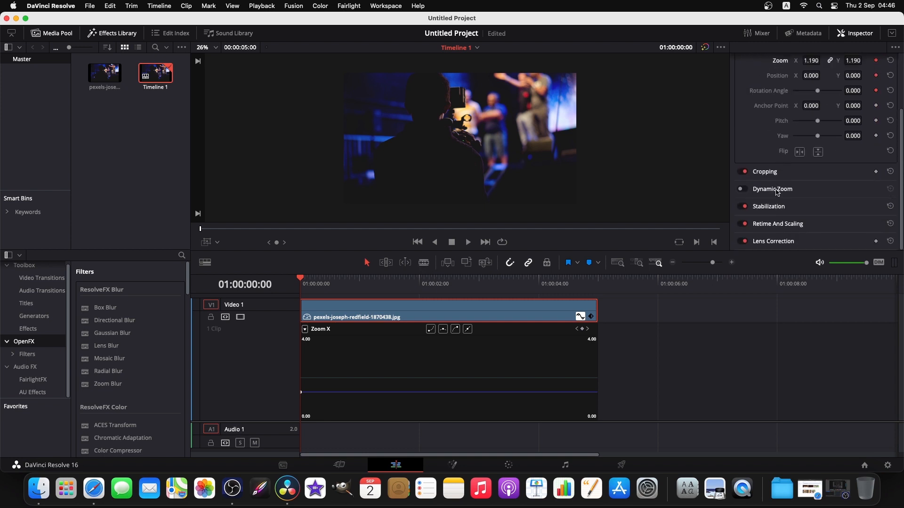
pyautogui.click(774, 188)
pyautogui.click(742, 188)
pyautogui.click(844, 212)
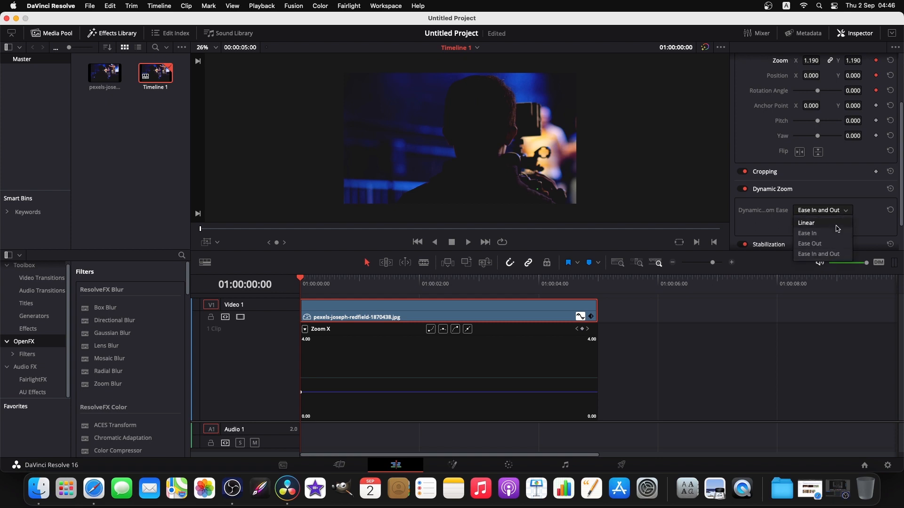
pyautogui.click(746, 193)
pyautogui.click(743, 190)
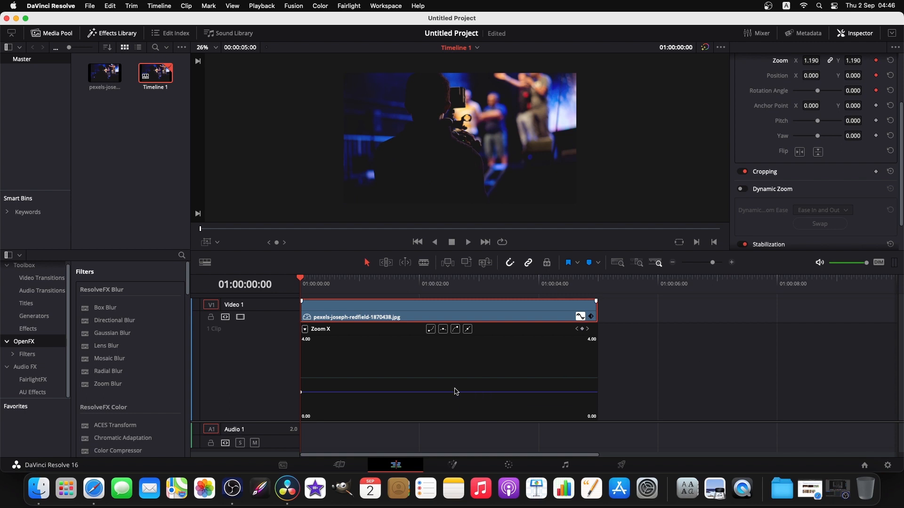
pyautogui.click(780, 190)
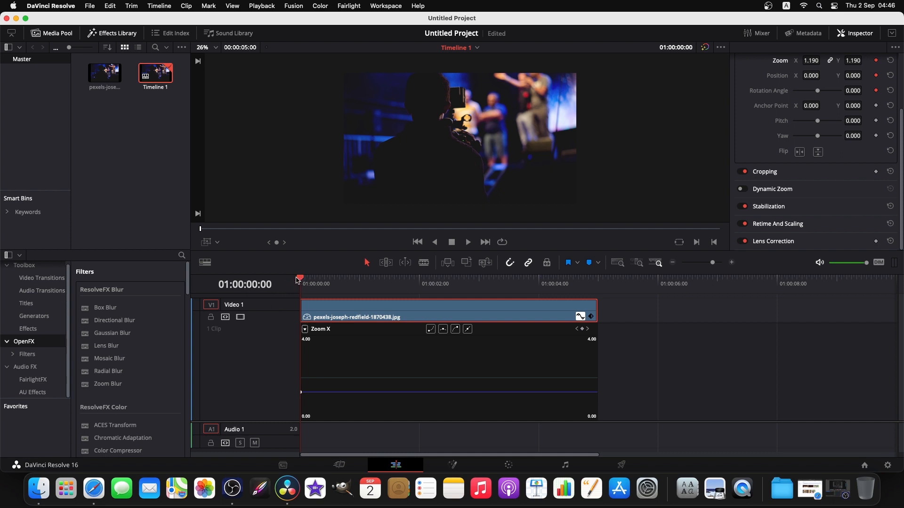
# Keyframe the Transform Zoom at 2.400 on both axes with the playhead at 01:00:01:04
pyautogui.moveTo(301, 281); pyautogui.dragTo(371, 296)
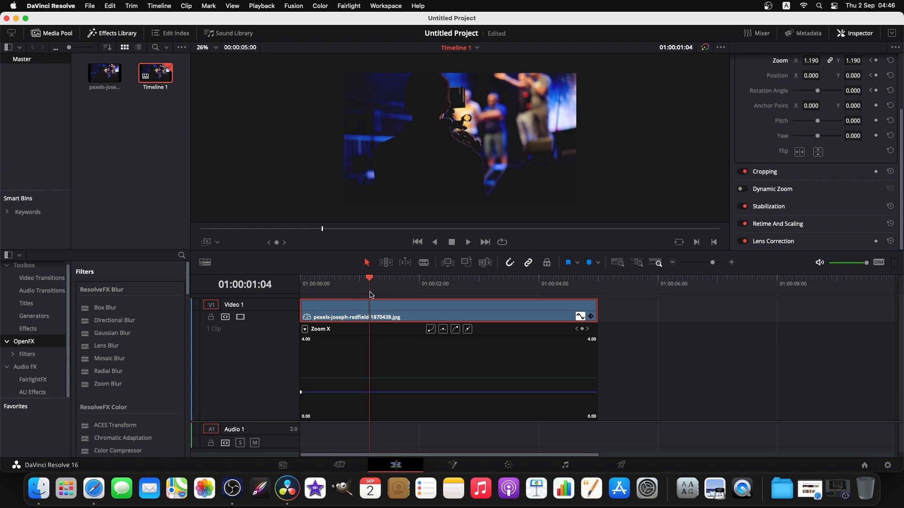
pyautogui.scroll(3, 813, 139)
pyautogui.scroll(-1, 812, 137)
pyautogui.scroll(-2, 812, 137)
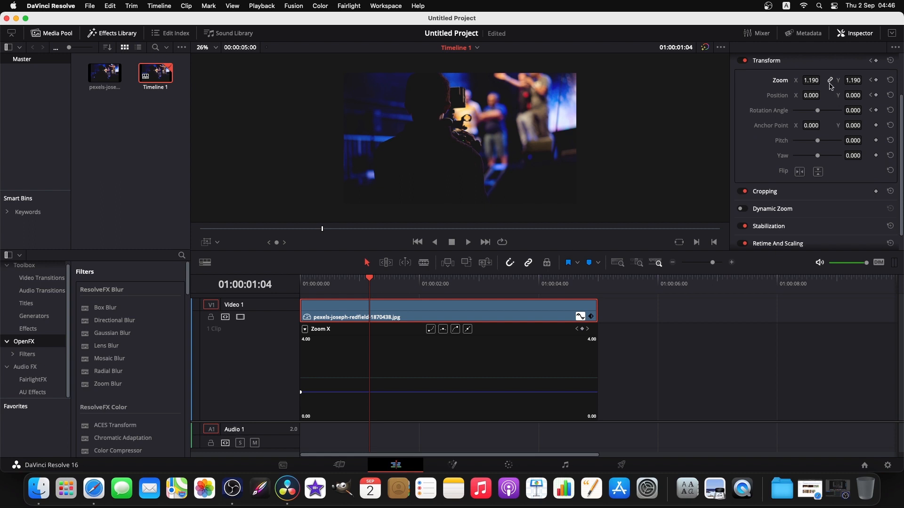
pyautogui.moveTo(812, 80); pyautogui.dragTo(822, 80)
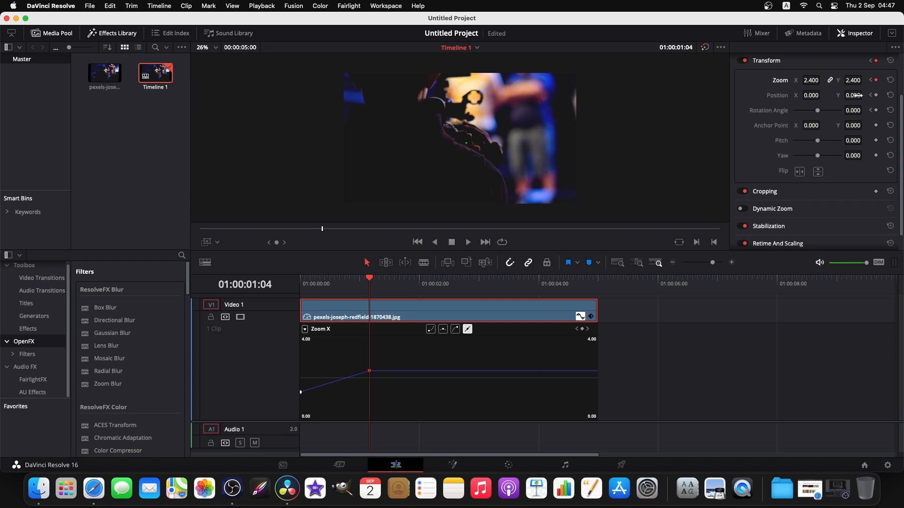
# Keyframe Position X at -172, Position Y at -403 and Rotation Angle at 47.10 at 01:00:01:04, and play the move from the start
pyautogui.moveTo(852, 95); pyautogui.dragTo(859, 95)
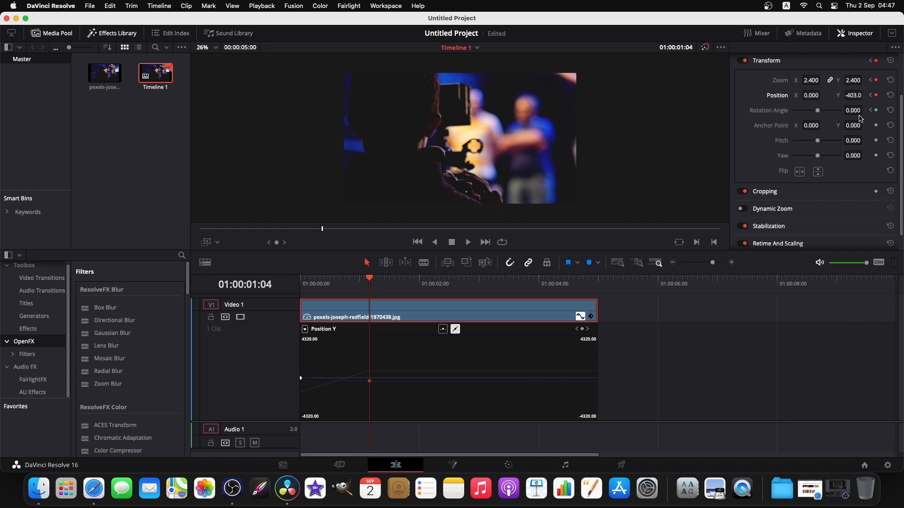
pyautogui.moveTo(851, 112); pyautogui.dragTo(864, 110)
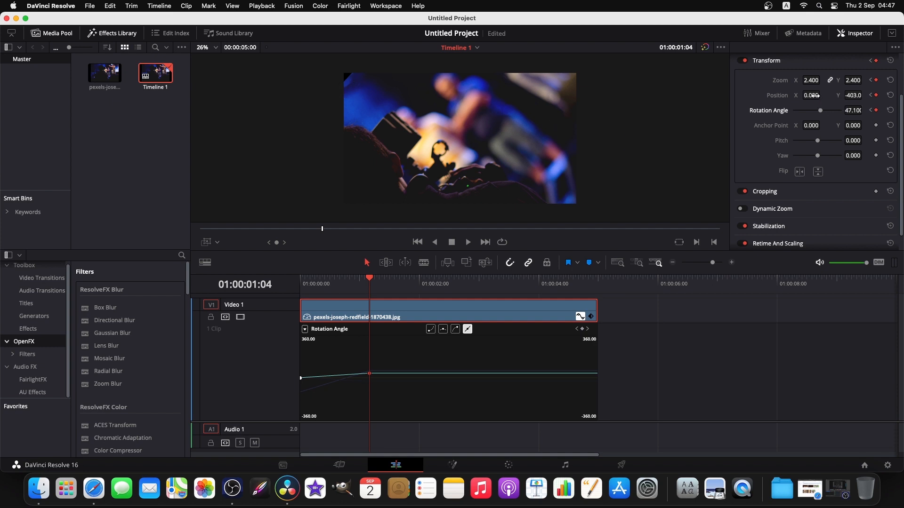
pyautogui.moveTo(814, 95)
pyautogui.mouseDown()
pyautogui.moveTo(822, 95)
pyautogui.moveTo(805, 109)
pyautogui.mouseUp()
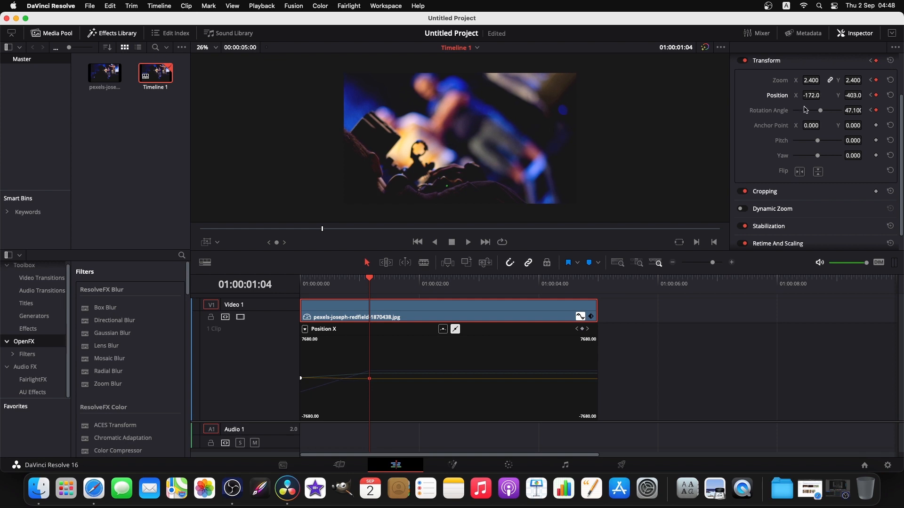
pyautogui.click(691, 392)
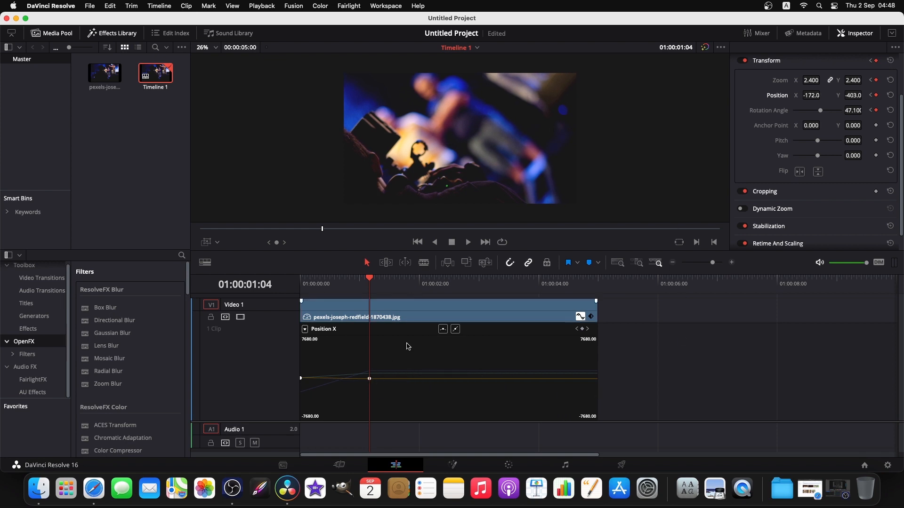
pyautogui.moveTo(370, 281); pyautogui.dragTo(300, 294)
pyautogui.press('space')
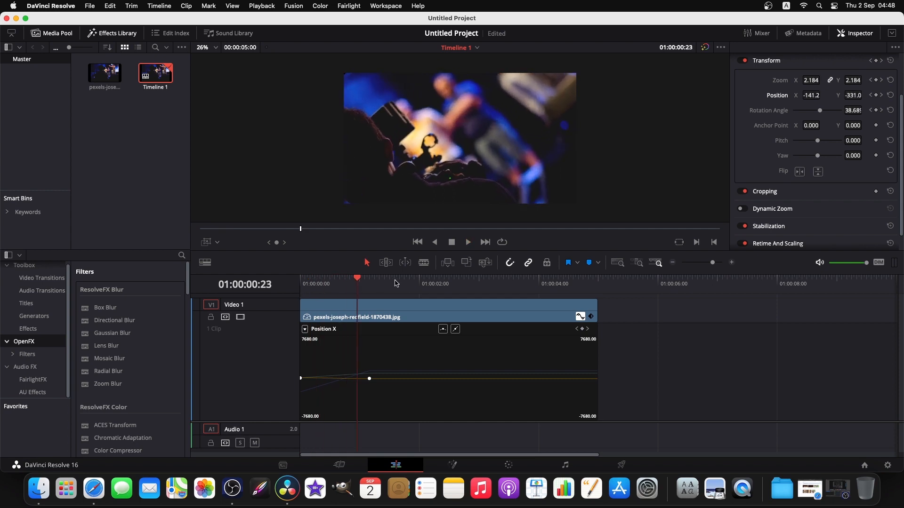
# Add an intermediate Zoom keyframe of 1.922 at 01:00:00:10 and scrub past it in the timeline
pyautogui.moveTo(358, 282); pyautogui.dragTo(324, 292)
pyautogui.moveTo(810, 81); pyautogui.dragTo(824, 81)
pyautogui.moveTo(329, 279); pyautogui.dragTo(441, 277)
pyautogui.click(405, 359)
# Play back the keyframed zoom, pan and rotation twice from the start of the clip
pyautogui.moveTo(442, 278); pyautogui.dragTo(261, 310)
pyautogui.press('space')
pyautogui.press('space')
pyautogui.moveTo(371, 290); pyautogui.dragTo(255, 288)
pyautogui.press('space')
pyautogui.press('space')
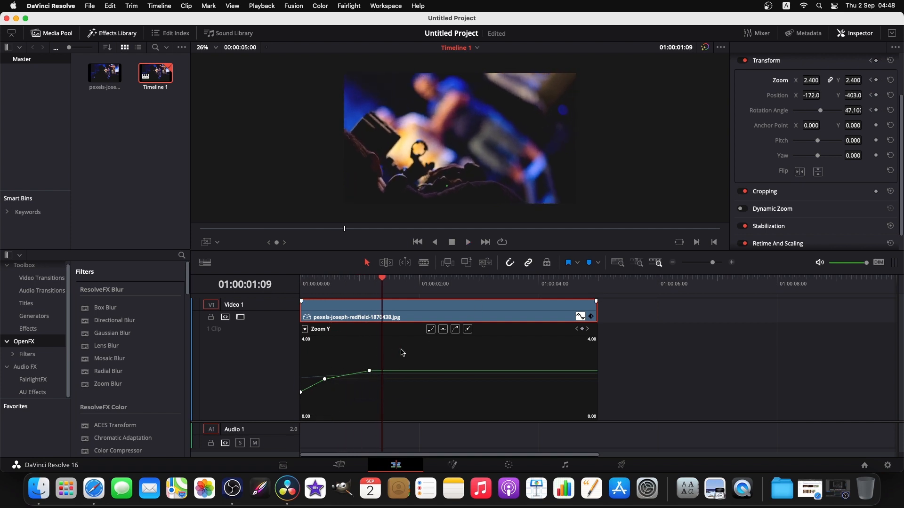
# Select all Zoom Y keyframes, apply ease in and out to smooth the curve, and play the clip from its start
pyautogui.moveTo(401, 351); pyautogui.dragTo(295, 420)
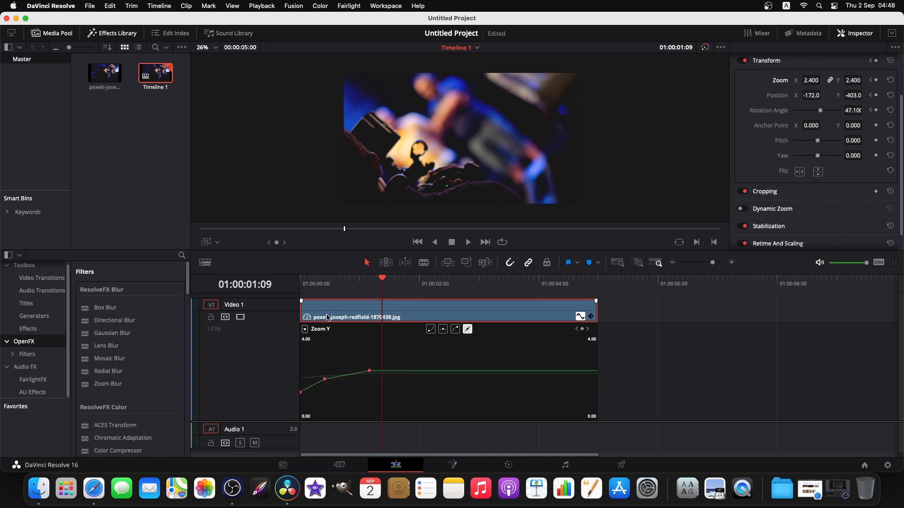
pyautogui.doubleClick(363, 323)
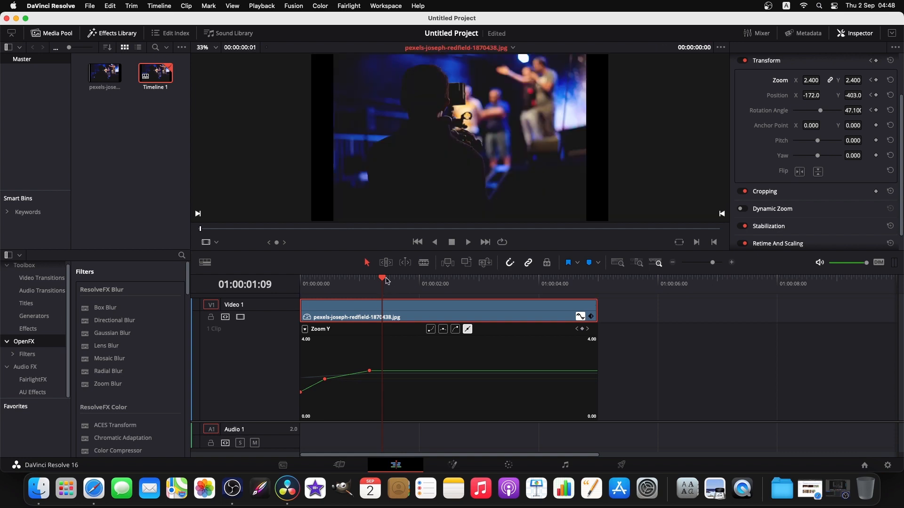
pyautogui.moveTo(387, 281); pyautogui.dragTo(325, 282)
pyautogui.moveTo(387, 352); pyautogui.dragTo(278, 416)
pyautogui.click(443, 330)
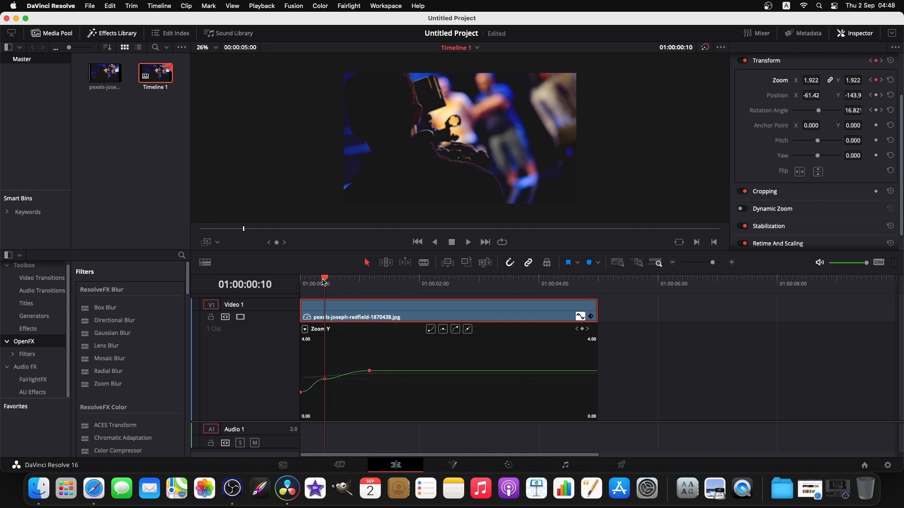
pyautogui.moveTo(325, 281); pyautogui.dragTo(297, 288)
pyautogui.press('space')
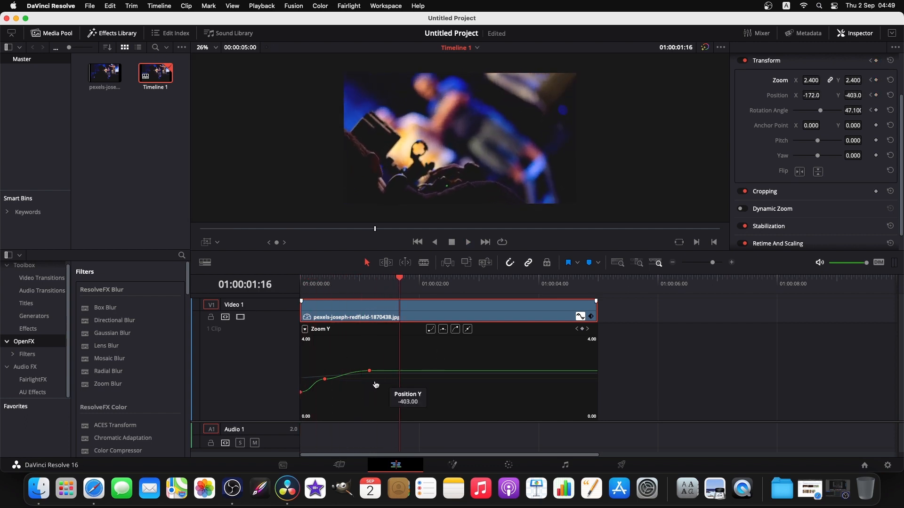
# Show the Position X curve, select all its keyframes and ease them in and out
pyautogui.click(304, 329)
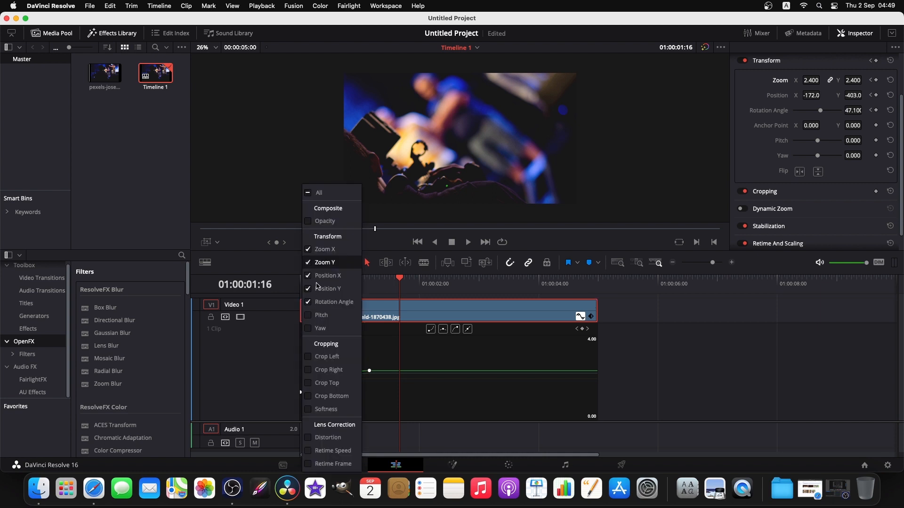
pyautogui.click(321, 277)
pyautogui.moveTo(411, 339); pyautogui.dragTo(280, 422)
pyautogui.click(442, 329)
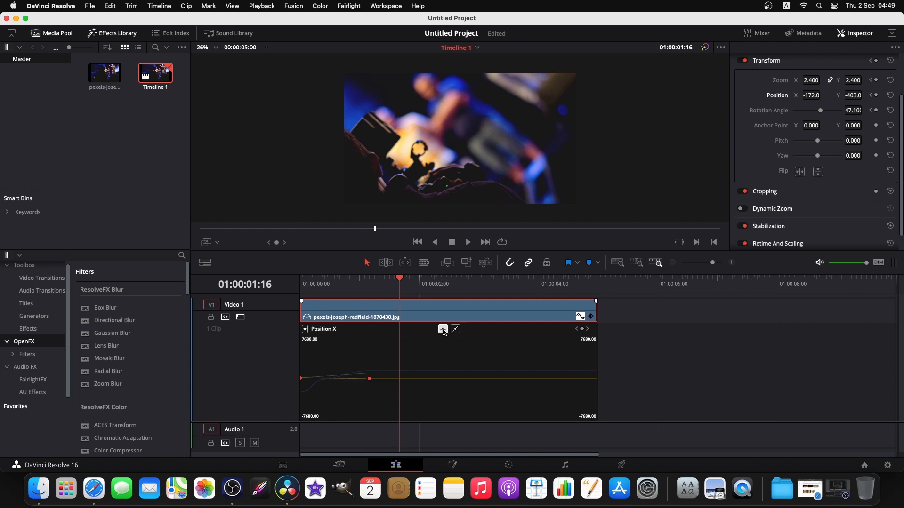
# Check the Zoom Y and Zoom X curves, and ease all Rotation Angle keyframes in and out
pyautogui.click(305, 329)
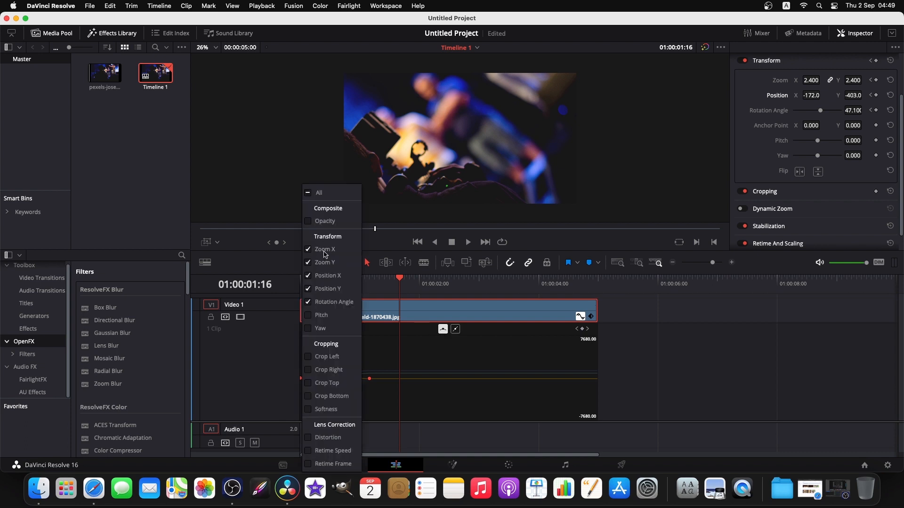
pyautogui.click(326, 262)
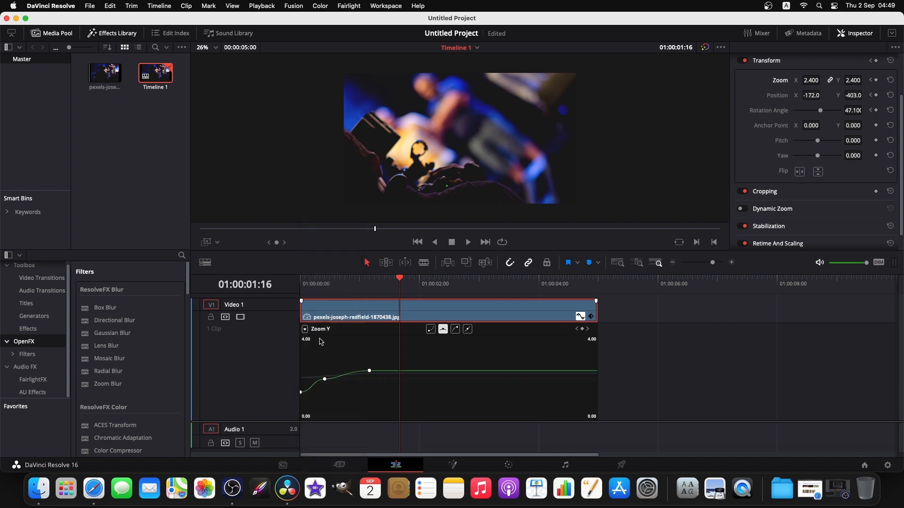
pyautogui.click(305, 329)
pyautogui.click(331, 248)
pyautogui.click(305, 329)
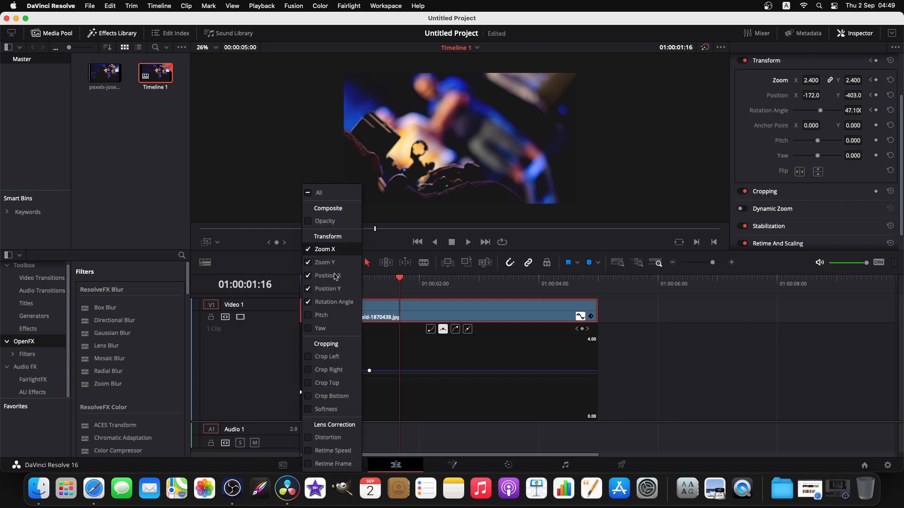
pyautogui.click(343, 302)
pyautogui.moveTo(385, 356); pyautogui.dragTo(300, 416)
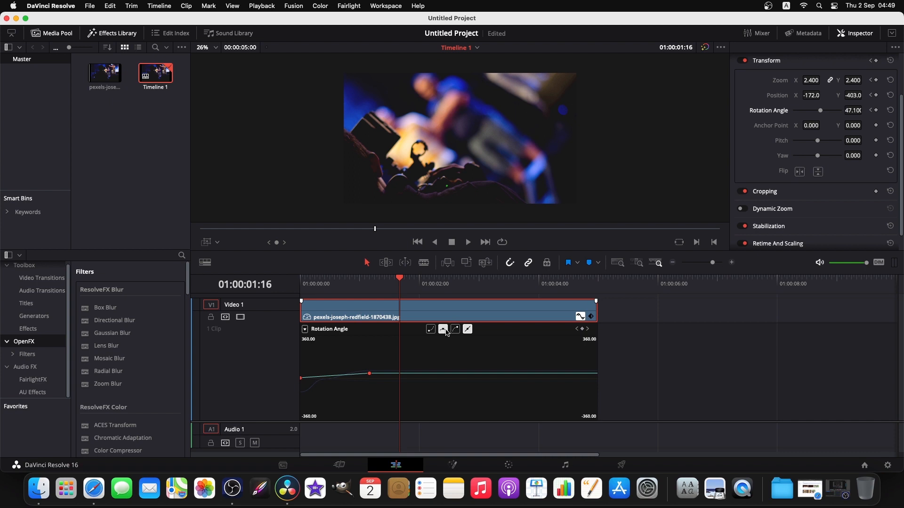
# Play the eased animation twice from the start of the clip and close the clip's curve editor
pyautogui.click(397, 282)
pyautogui.moveTo(396, 281); pyautogui.dragTo(290, 301)
pyautogui.press('space')
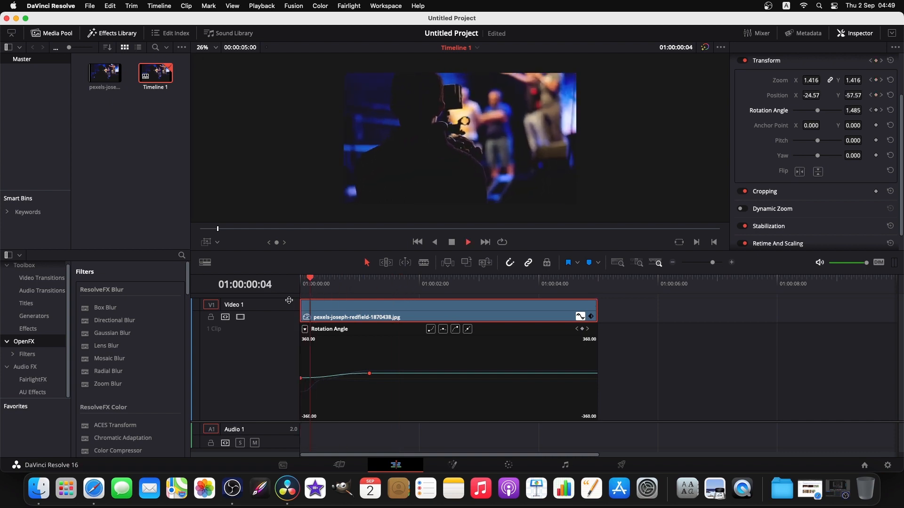
pyautogui.press('space')
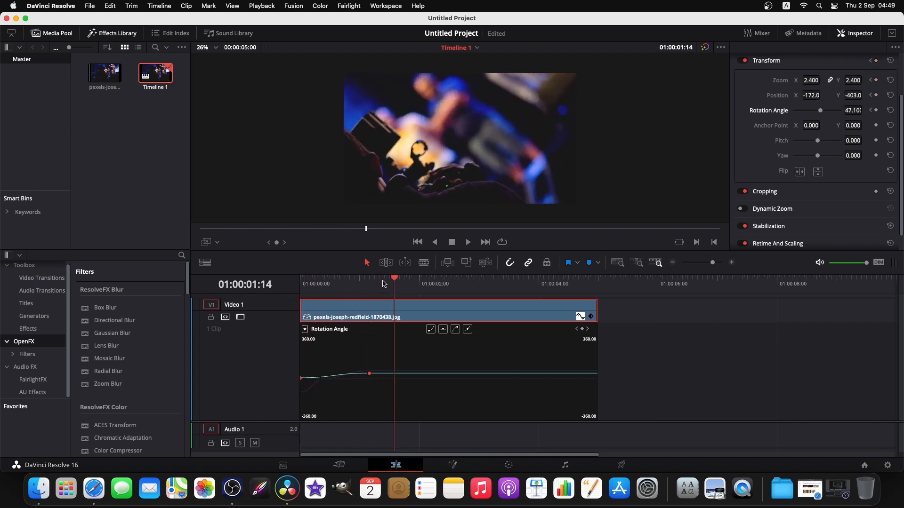
pyautogui.moveTo(382, 283); pyautogui.dragTo(304, 287)
pyautogui.press('space')
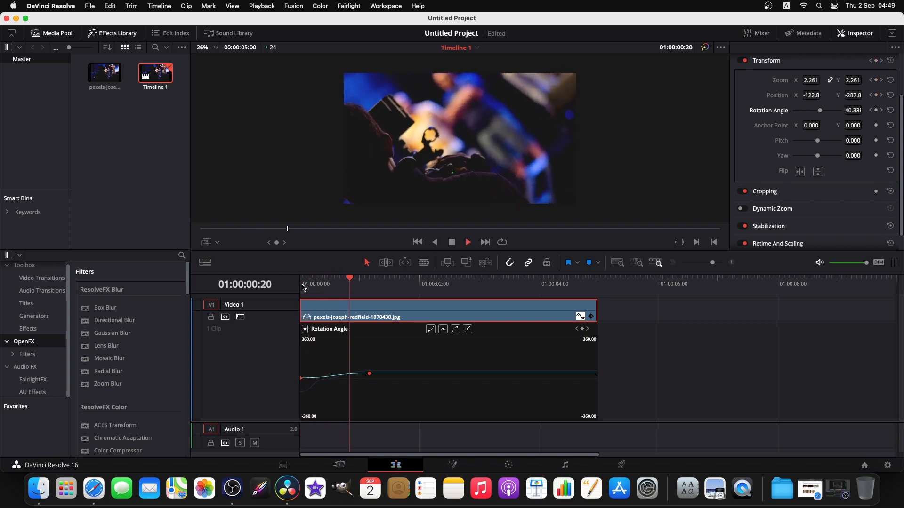
pyautogui.press('space')
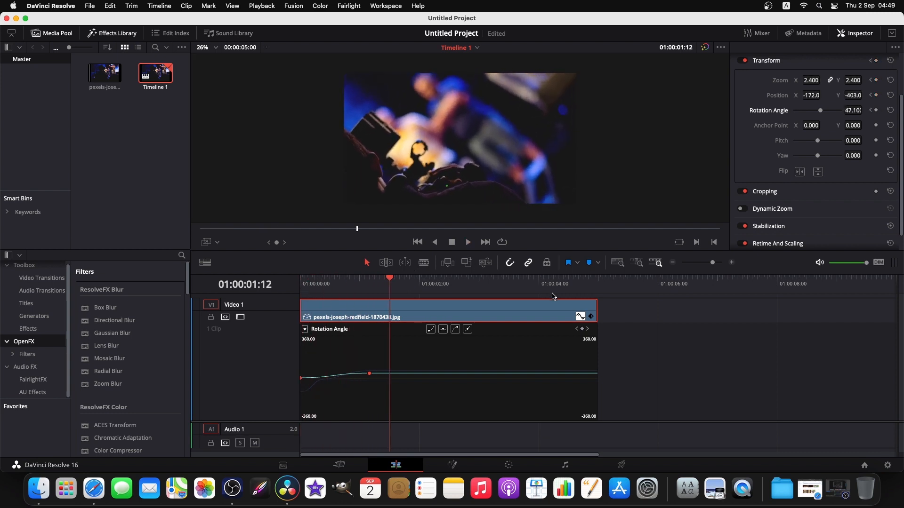
pyautogui.click(581, 316)
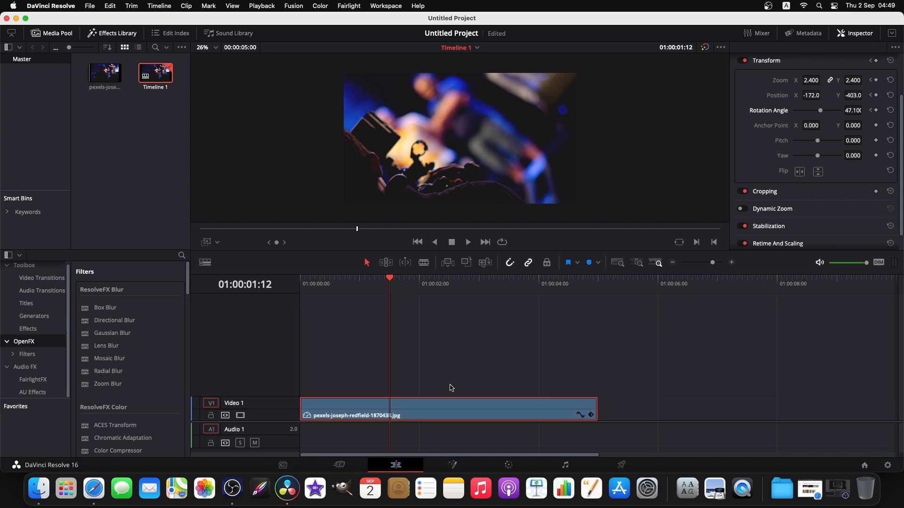
# Play the eased animation from the start of the clip and return the playhead to the beginning
pyautogui.moveTo(389, 282); pyautogui.dragTo(287, 292)
pyautogui.press('space')
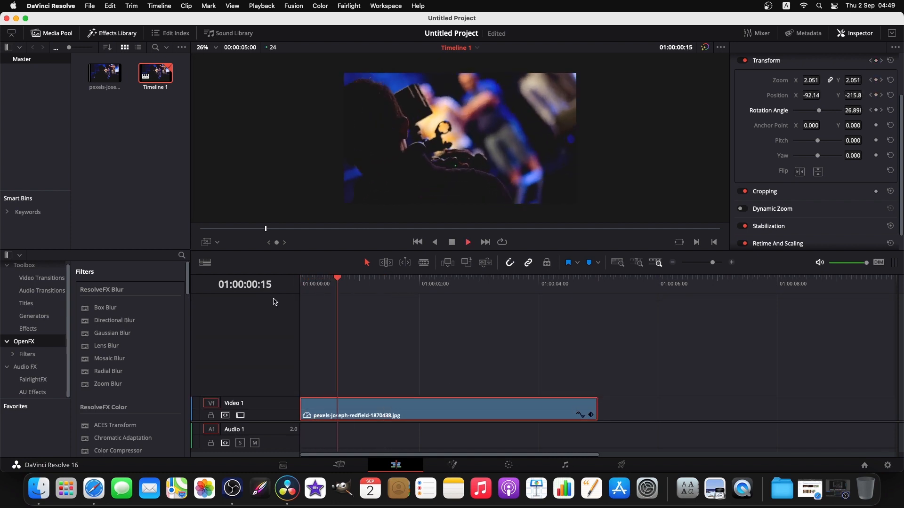
pyautogui.click(451, 339)
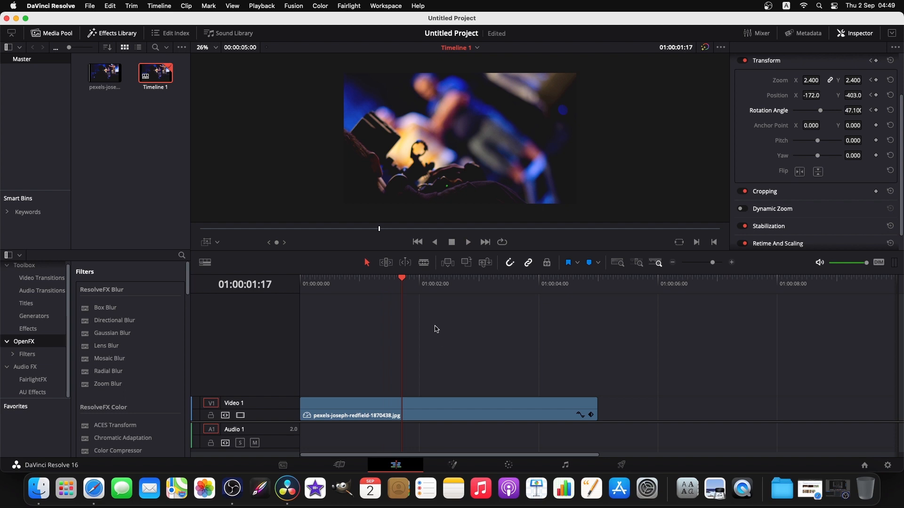
pyautogui.moveTo(402, 278); pyautogui.dragTo(303, 282)
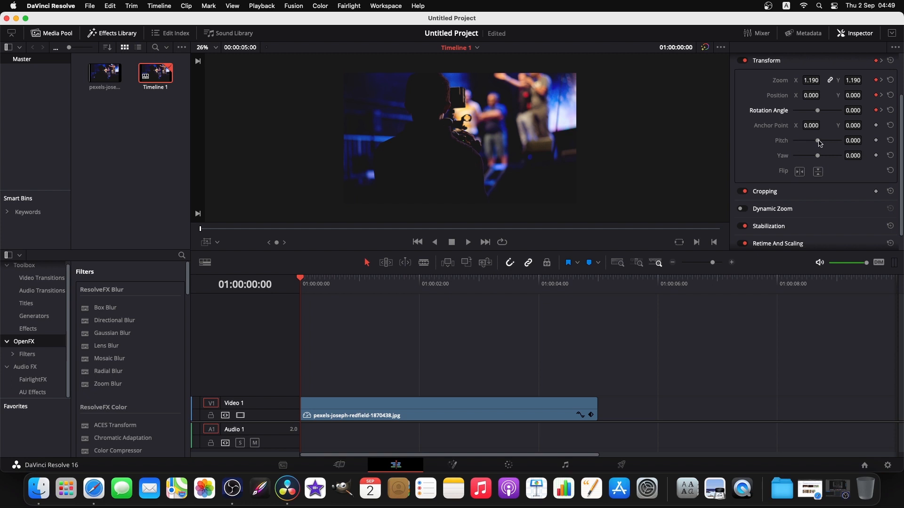
# Try the photo's Pitch and Yaw adjustments and reset both
pyautogui.moveTo(819, 144)
pyautogui.mouseDown()
pyautogui.moveTo(843, 140)
pyautogui.moveTo(792, 141)
pyautogui.moveTo(842, 134)
pyautogui.moveTo(792, 136)
pyautogui.moveTo(845, 134)
pyautogui.moveTo(801, 136)
pyautogui.moveTo(840, 134)
pyautogui.moveTo(809, 137)
pyautogui.moveTo(814, 156)
pyautogui.moveTo(840, 156)
pyautogui.moveTo(819, 156)
pyautogui.mouseUp()
pyautogui.click(890, 140)
pyautogui.click(890, 156)
# At the 2-second mark, keyframe the photo's linked Zoom at 1.000 and its Position Y at 0.000
pyautogui.moveTo(306, 281); pyautogui.dragTo(418, 291)
pyautogui.click(436, 400)
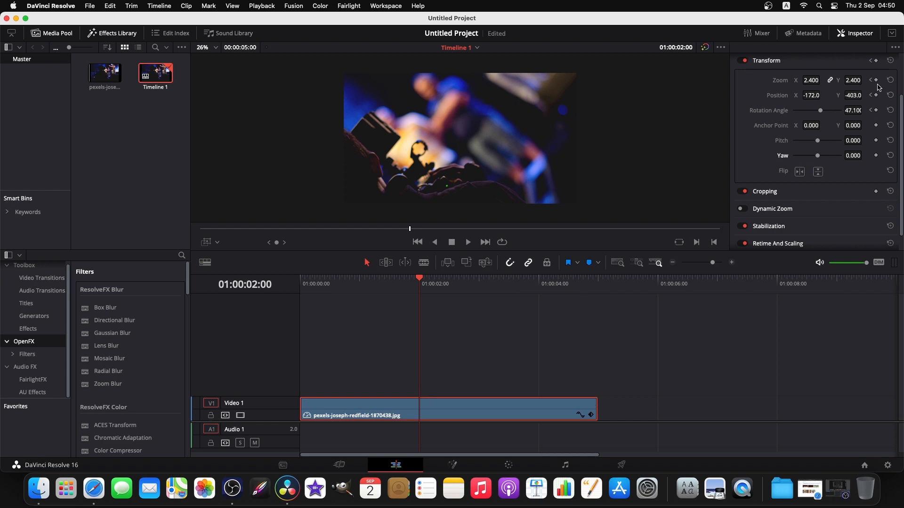
pyautogui.click(854, 80)
pyautogui.write('1')
pyautogui.click(851, 96)
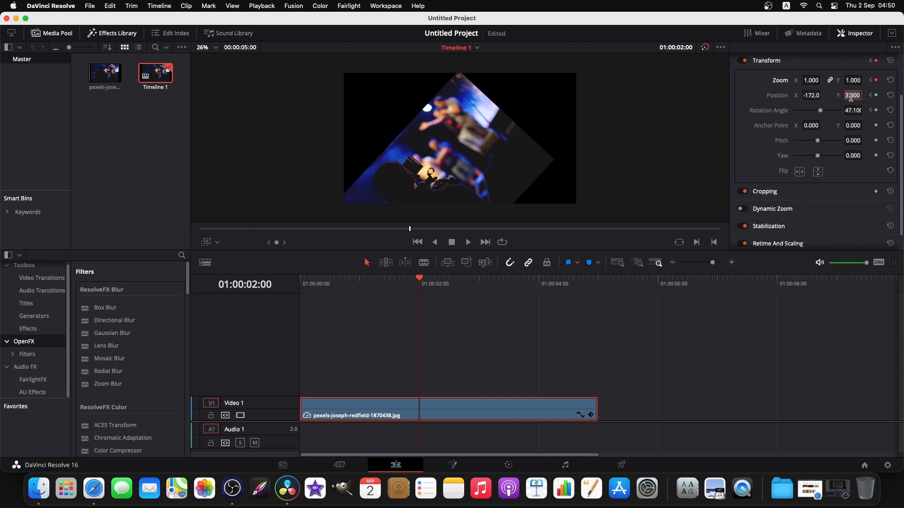
pyautogui.write('0')
pyautogui.press('Return')
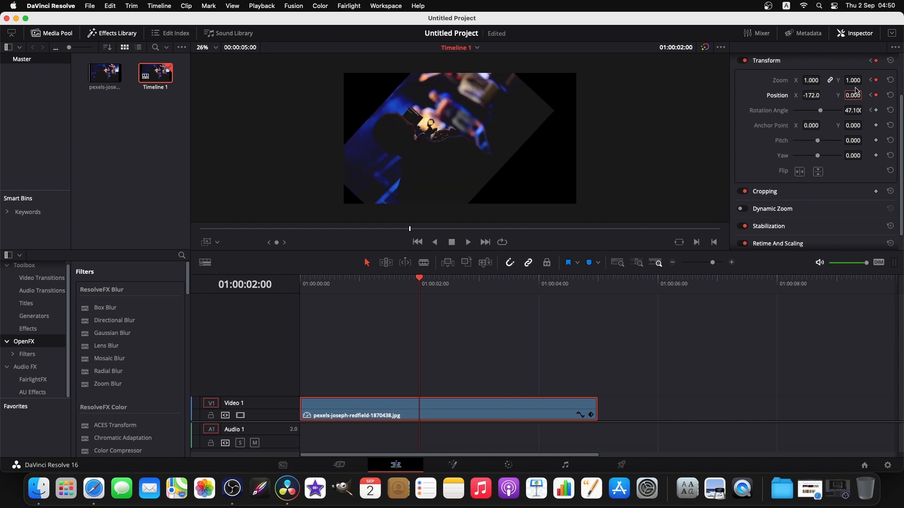
# At the same mark, set Rotation Angle and Position X to 0.000 and raise the linked Zoom to 1.190
pyautogui.click(853, 110)
pyautogui.write('0')
pyautogui.press('Return')
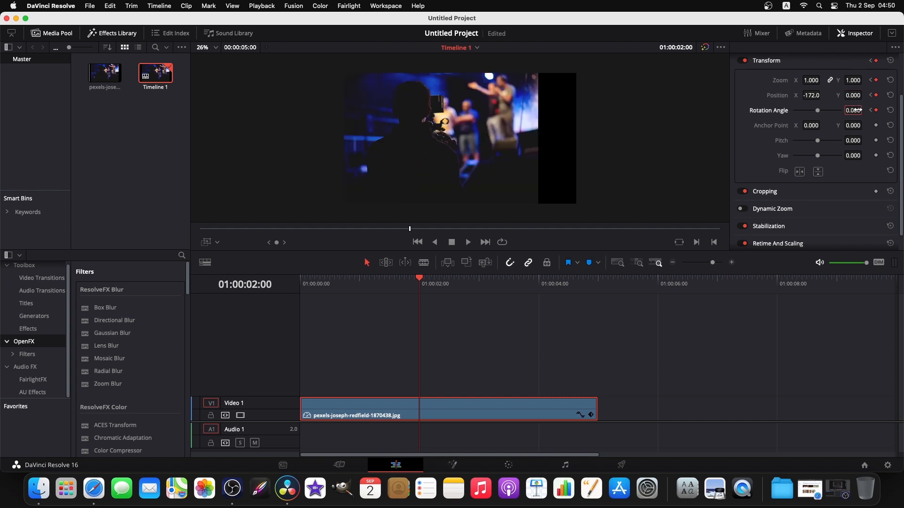
pyautogui.click(817, 96)
pyautogui.write('0')
pyautogui.press('Return')
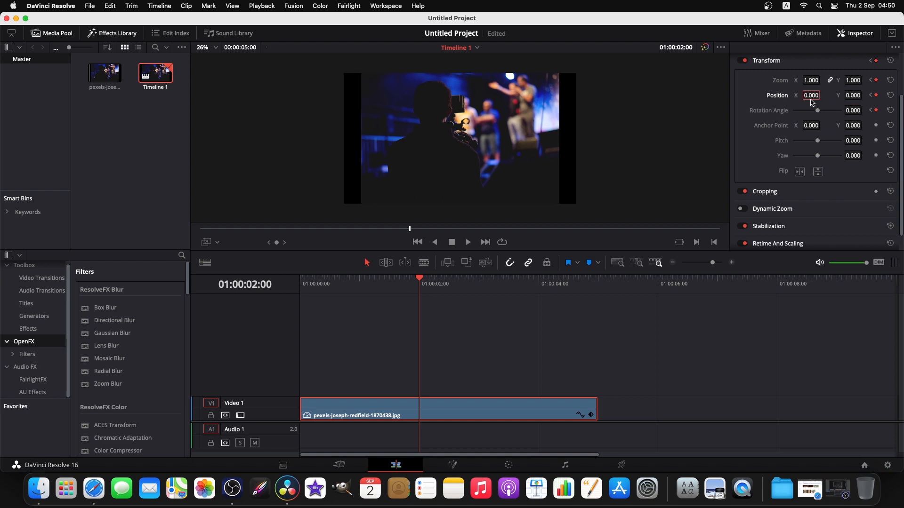
pyautogui.moveTo(811, 81); pyautogui.dragTo(811, 81)
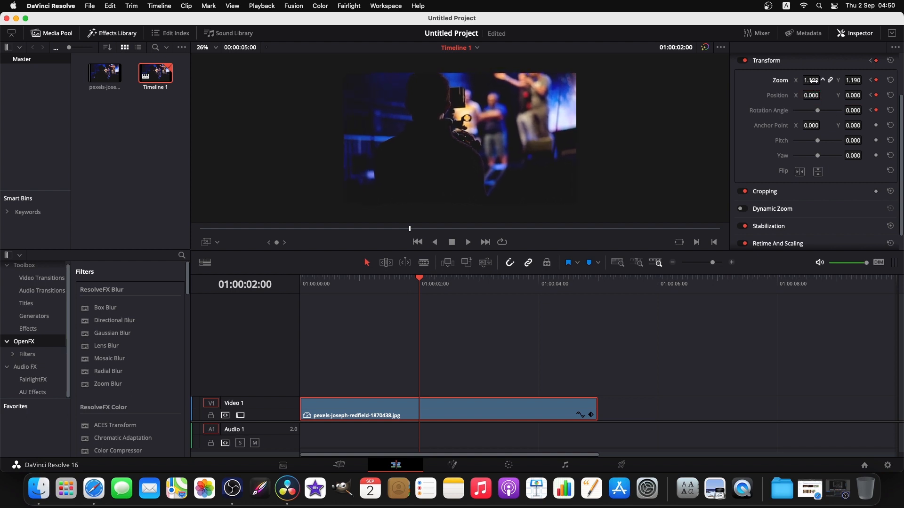
pyautogui.click(726, 342)
# Play the full zoom-in and return animation several times from the start of the clip
pyautogui.moveTo(418, 279); pyautogui.dragTo(302, 279)
pyautogui.press('space')
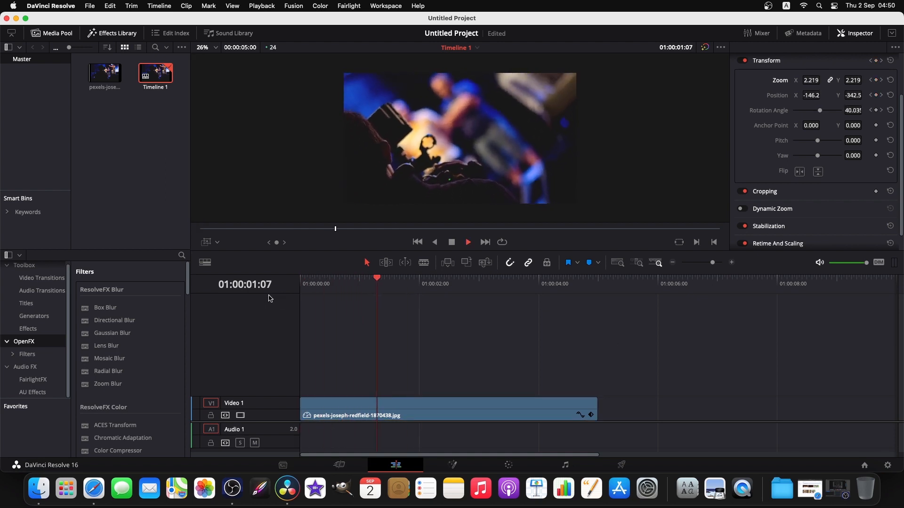
pyautogui.press('space')
pyautogui.moveTo(387, 282)
pyautogui.mouseDown()
pyautogui.moveTo(306, 287)
pyautogui.moveTo(386, 295)
pyautogui.mouseUp()
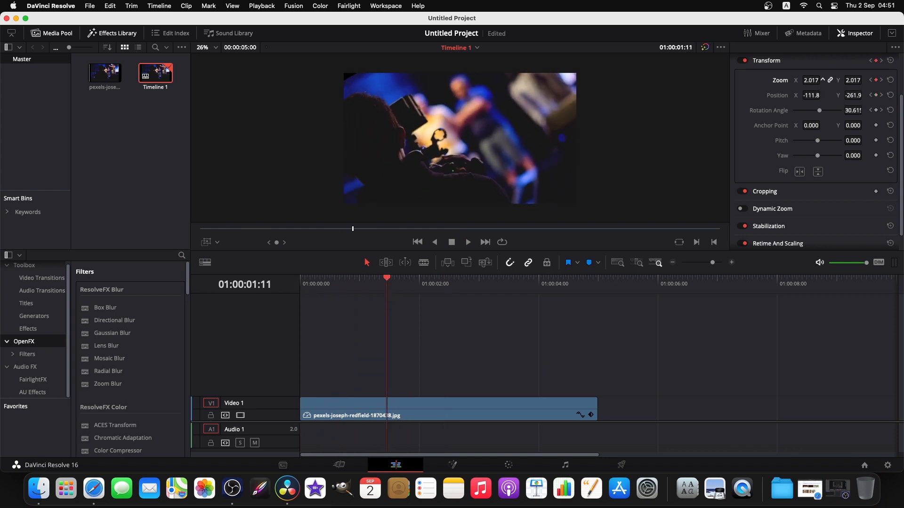
pyautogui.click(358, 282)
pyautogui.press('Home')
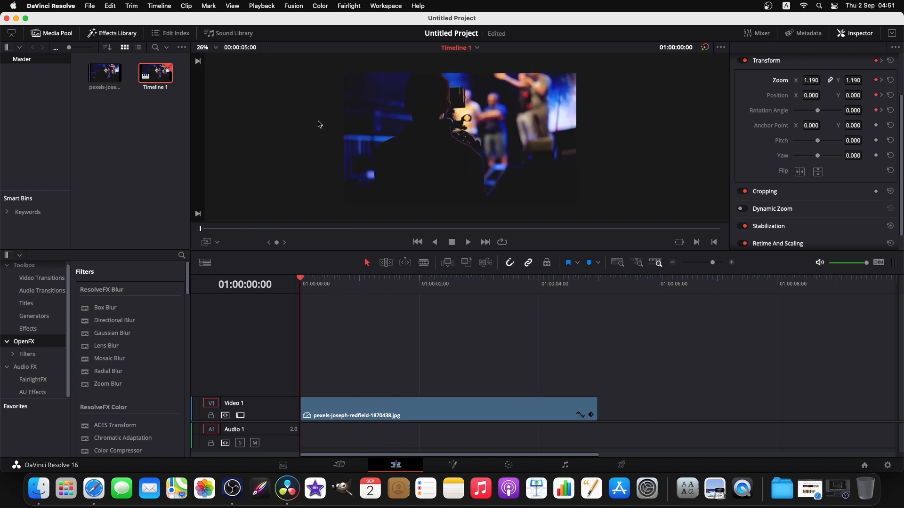
pyautogui.press('space')
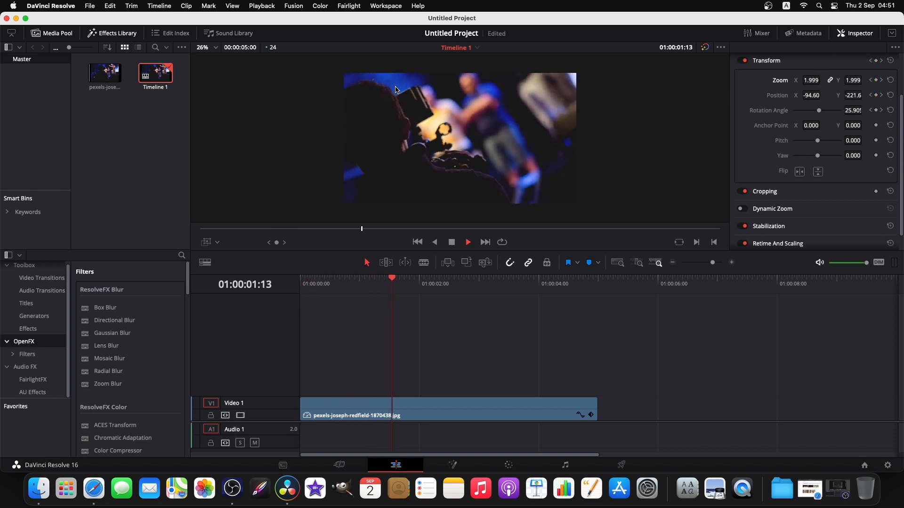
pyautogui.press('space')
pyautogui.press('Home')
pyautogui.press('space')
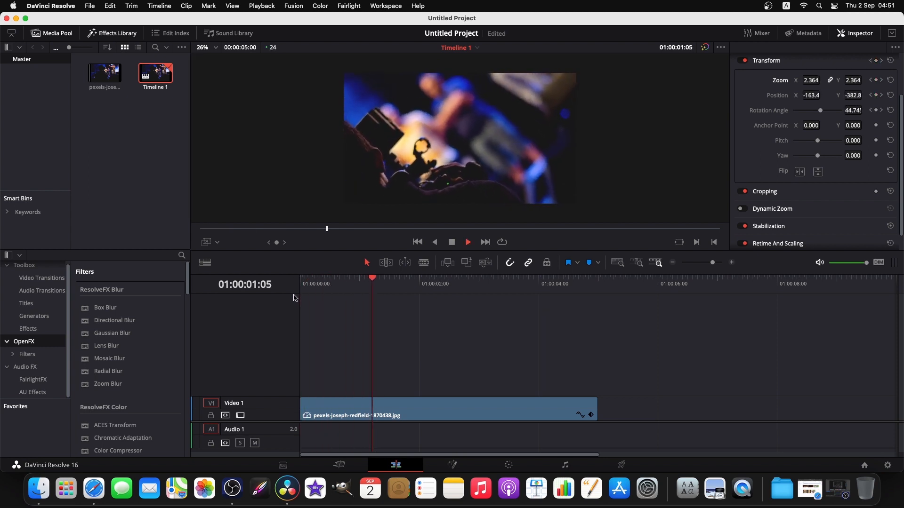
pyautogui.click(528, 293)
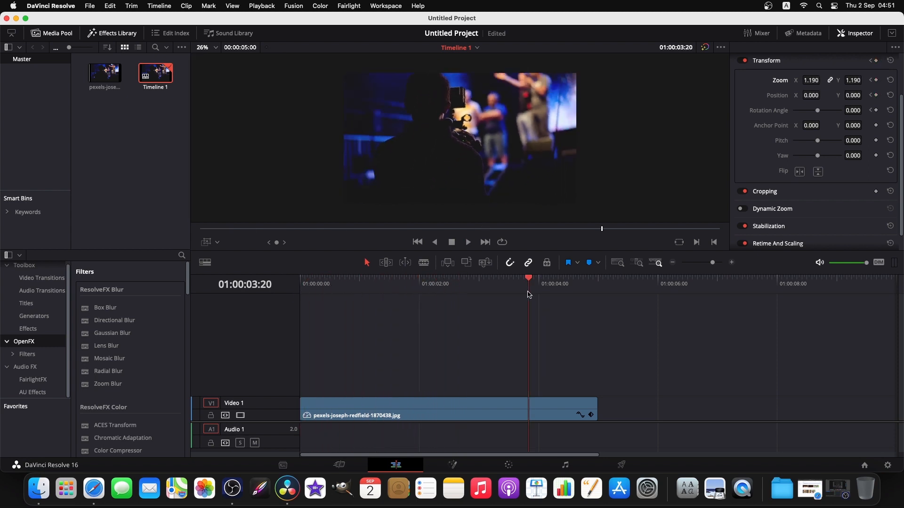
# Expand the Cropping settings at 01:00:02:02 and try Crop Bottom at about 663 with Softness at 100
pyautogui.moveTo(530, 278); pyautogui.dragTo(425, 296)
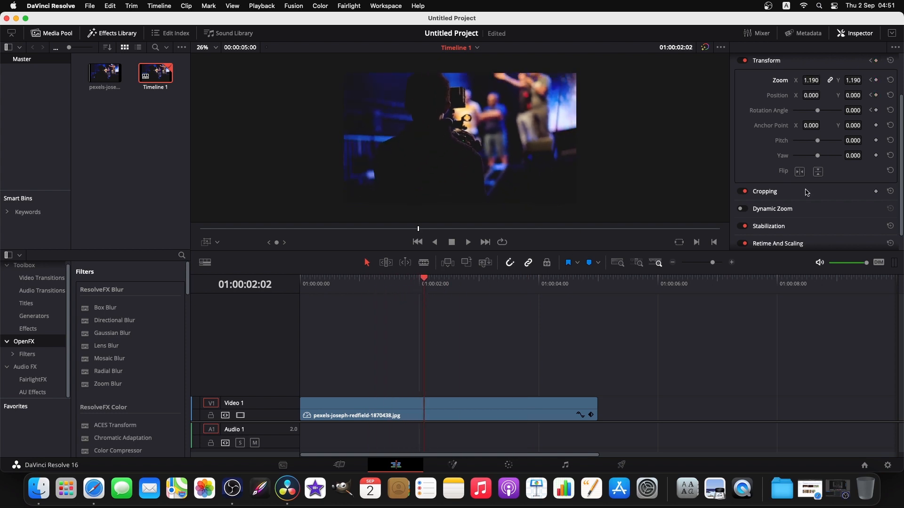
pyautogui.scroll(-1, 793, 220)
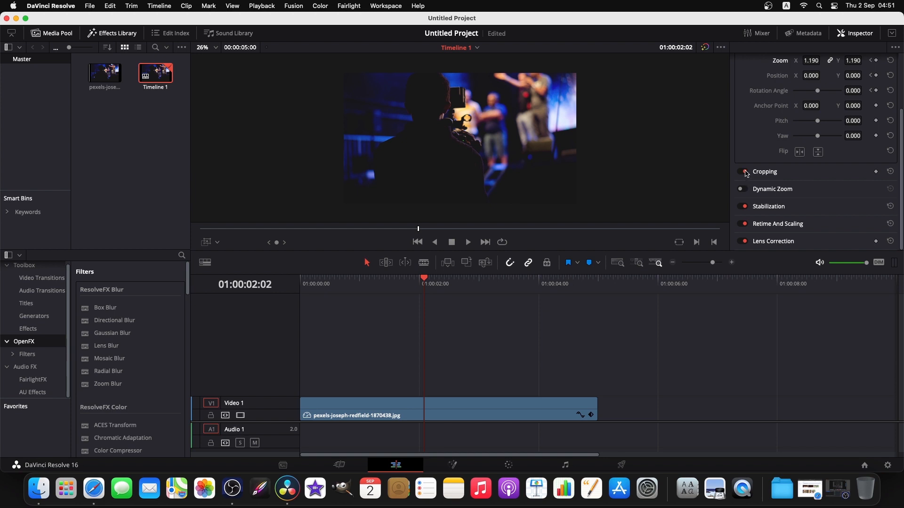
pyautogui.click(775, 173)
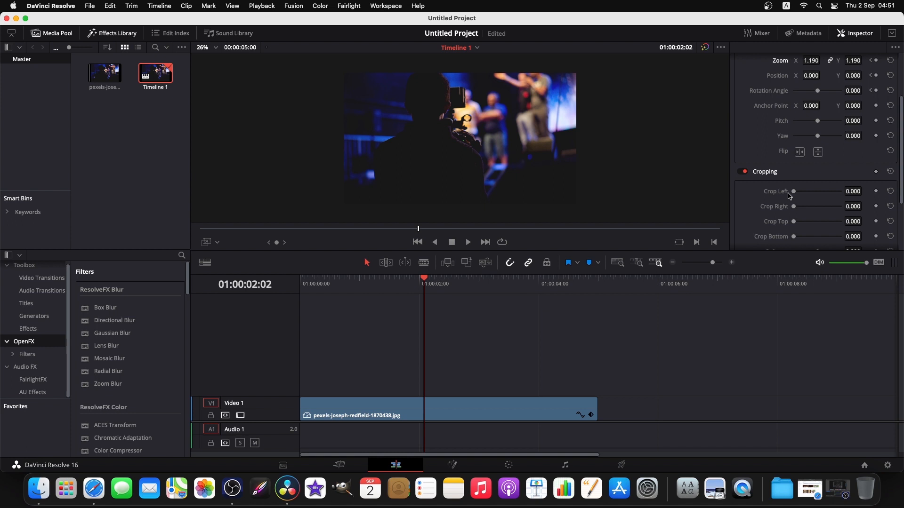
pyautogui.moveTo(794, 193); pyautogui.dragTo(800, 237)
pyautogui.scroll(-3, 803, 231)
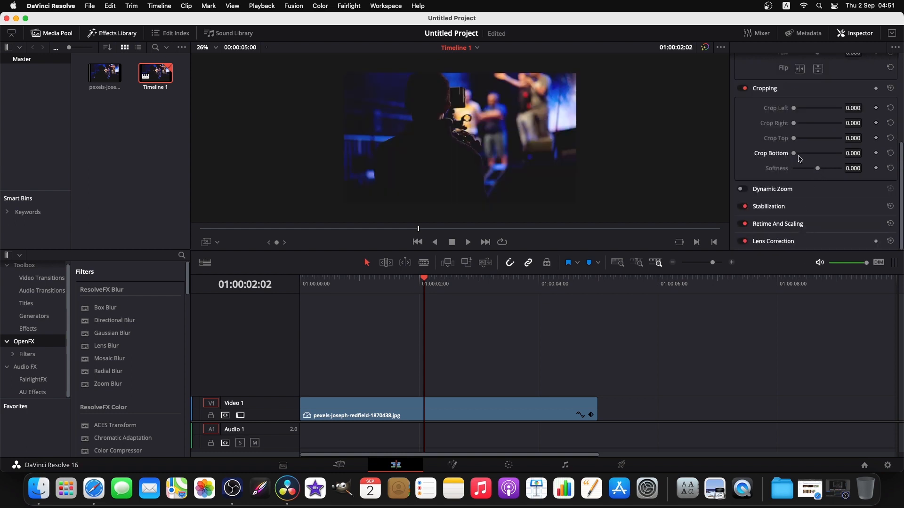
pyautogui.moveTo(795, 155); pyautogui.dragTo(844, 171)
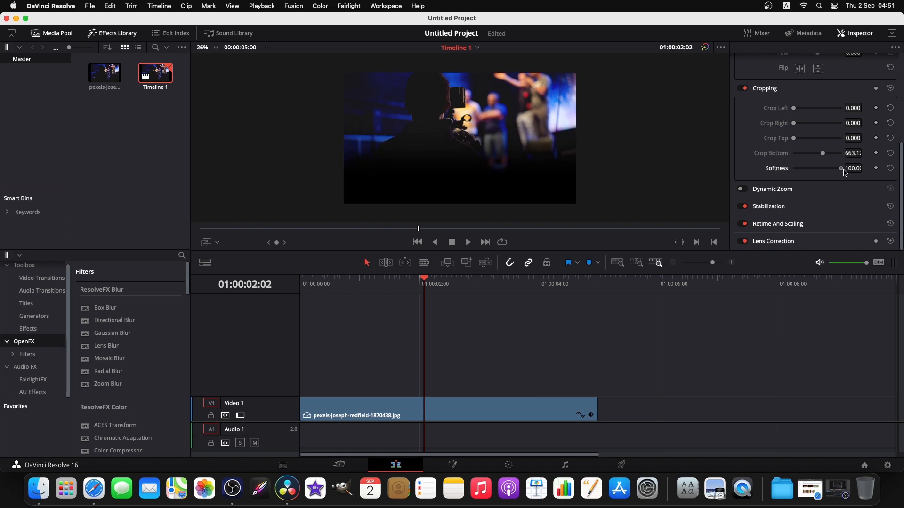
# Set Crop Bottom back to 0 and Softness to -100 for a vignette, compare it with Cropping disabled, and collapse the settings
pyautogui.moveTo(822, 156); pyautogui.dragTo(771, 146)
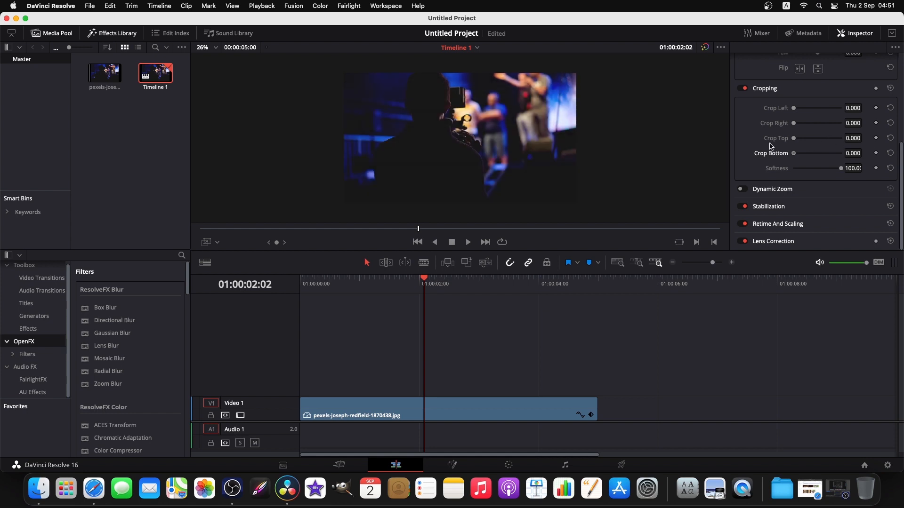
pyautogui.moveTo(841, 169); pyautogui.dragTo(779, 170)
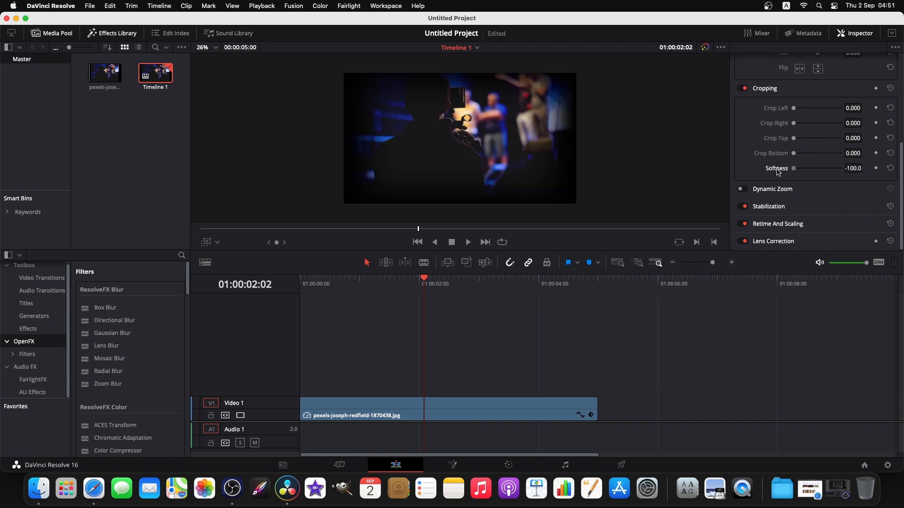
pyautogui.click(744, 89)
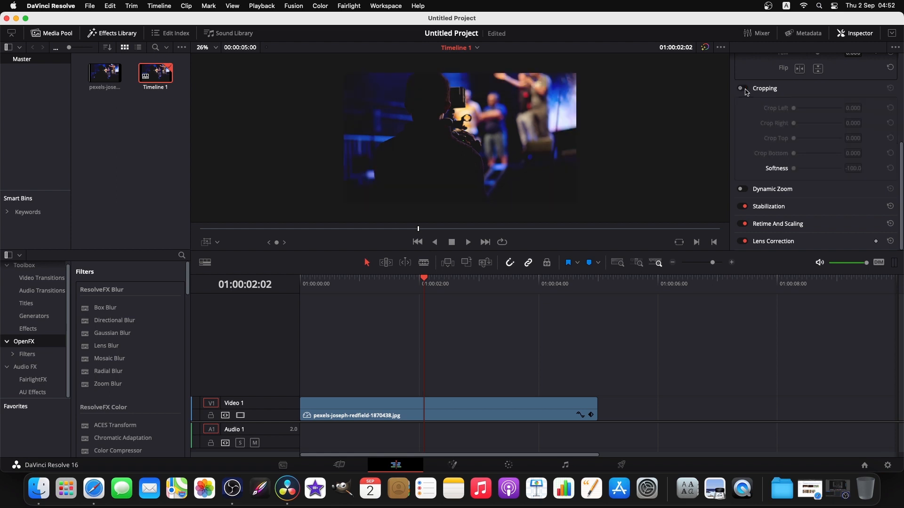
pyautogui.click(744, 88)
pyautogui.click(772, 89)
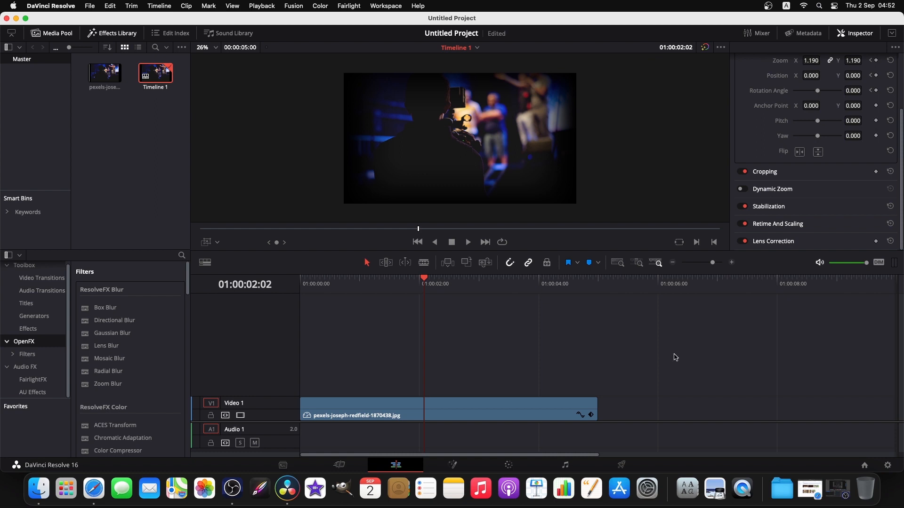
# Toggle Cropping to compare the photo with and without the vignette, leaving Cropping disabled at 01:00:02:16
pyautogui.click(743, 172)
pyautogui.click(743, 172)
pyautogui.click(744, 173)
pyautogui.click(745, 172)
pyautogui.moveTo(423, 280); pyautogui.dragTo(459, 281)
pyautogui.click(742, 173)
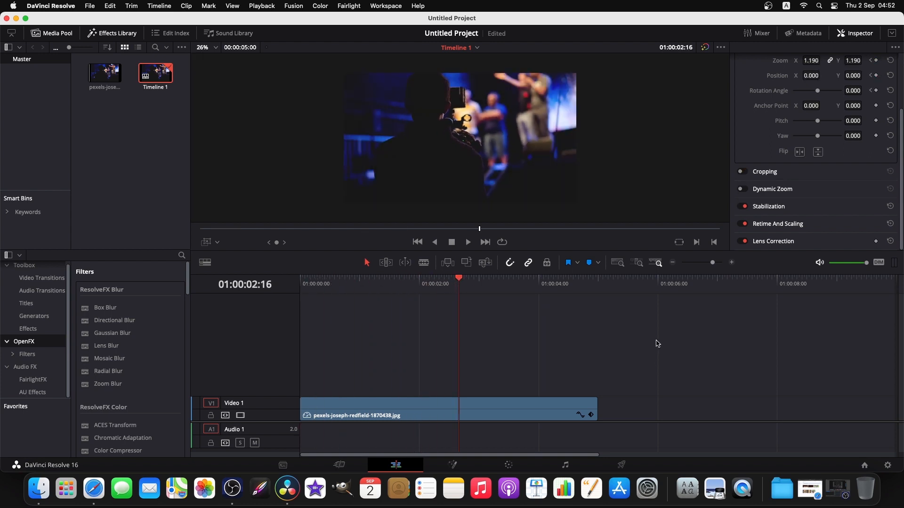
# Play the animation without cropping from the start of the timeline and stop it
pyautogui.press('Home')
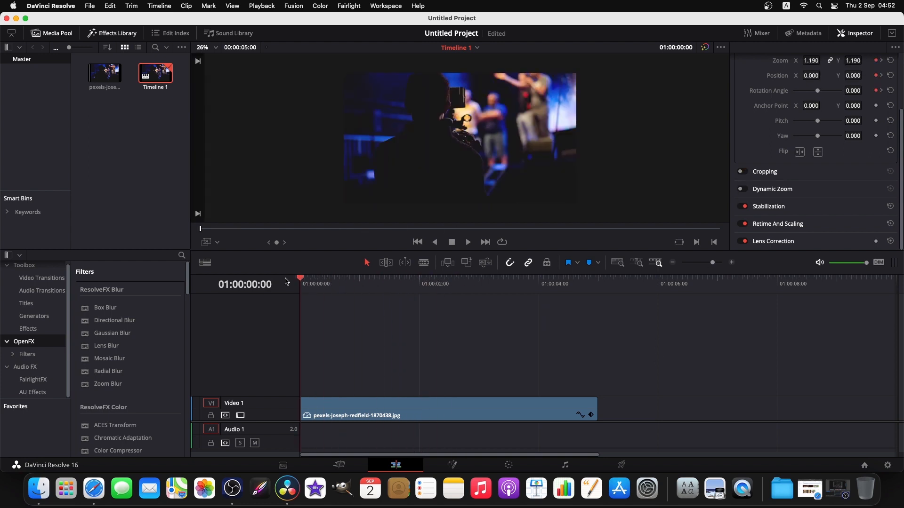
pyautogui.press('space')
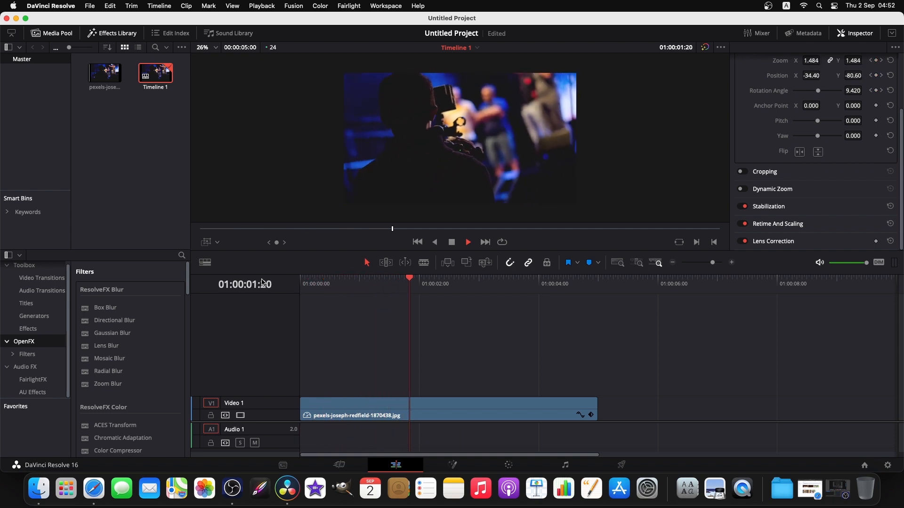
pyautogui.press('space')
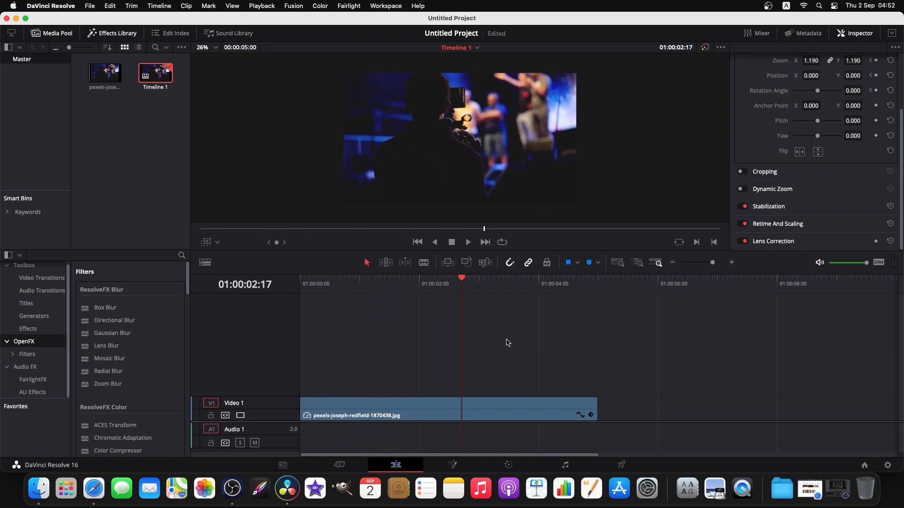
# Delete the animated clip from Video 1 and add the photo from the media pool to the track again
pyautogui.click(500, 413)
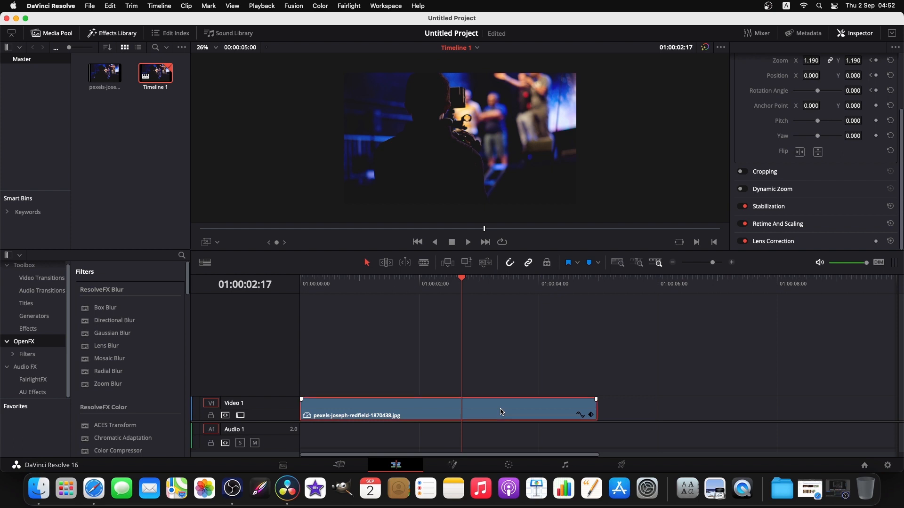
pyautogui.press('Delete')
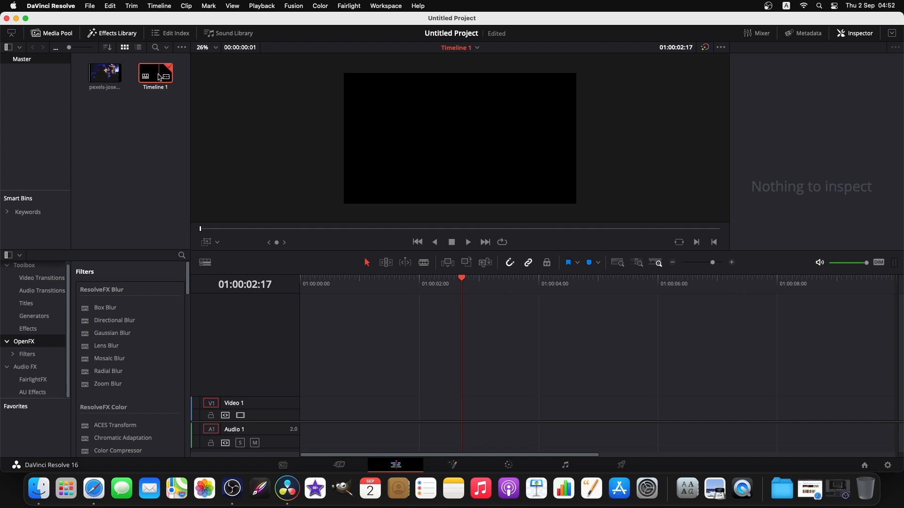
pyautogui.moveTo(104, 75); pyautogui.dragTo(336, 421)
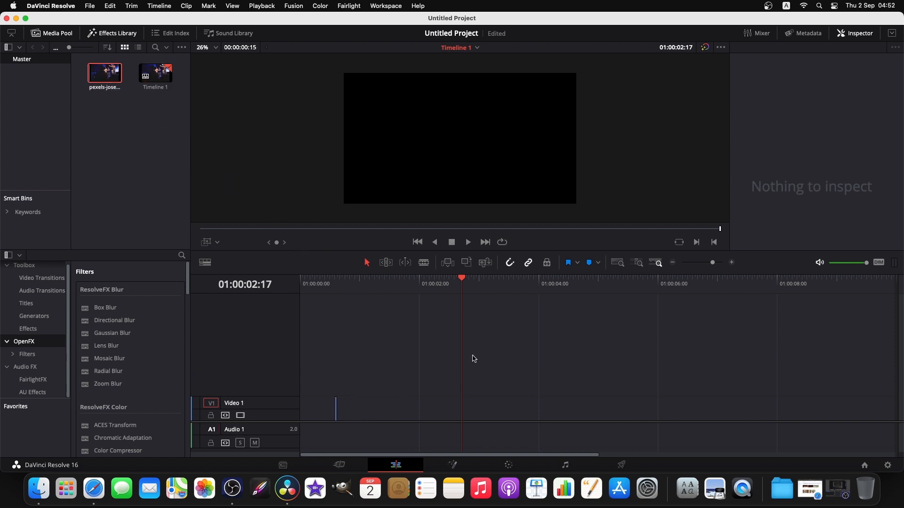
# Delete the gap before the photo on Video 1 and place the playhead at the start of the timeline
pyautogui.click(319, 417)
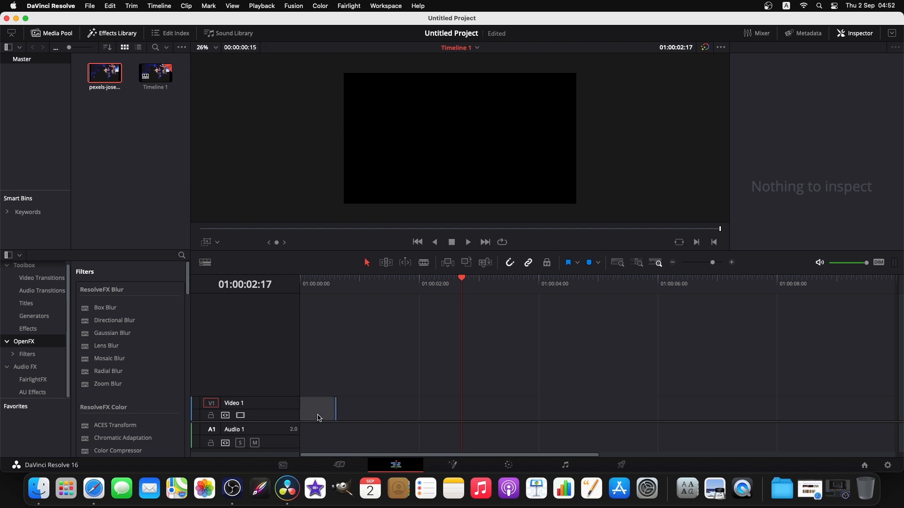
pyautogui.press('BackSpace')
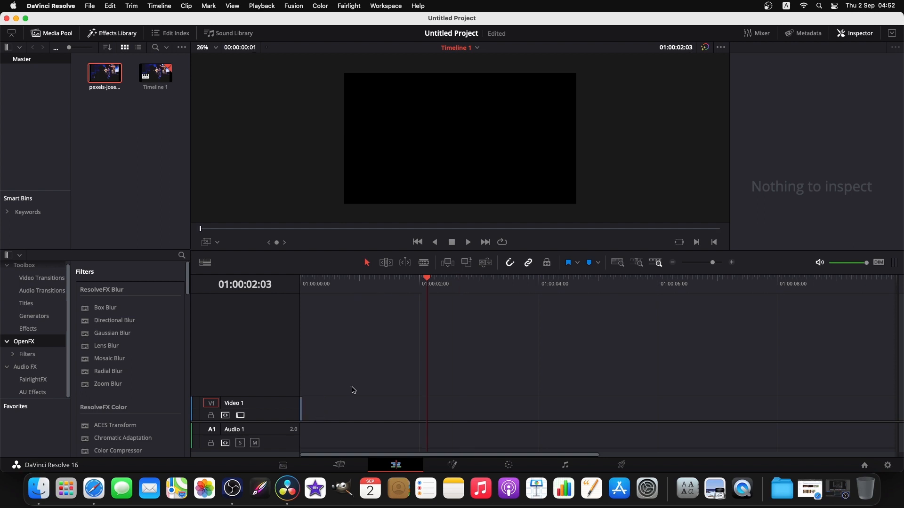
pyautogui.moveTo(391, 285); pyautogui.dragTo(292, 291)
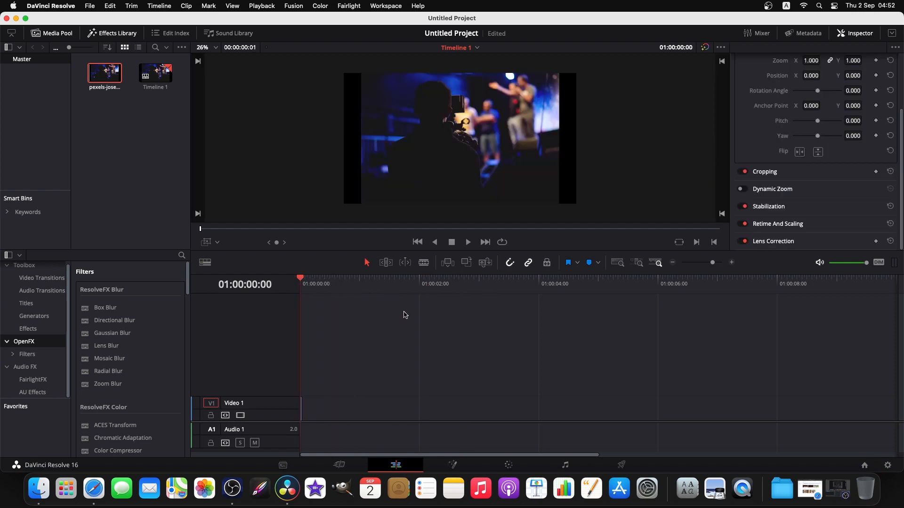
pyautogui.moveTo(712, 263); pyautogui.dragTo(727, 266)
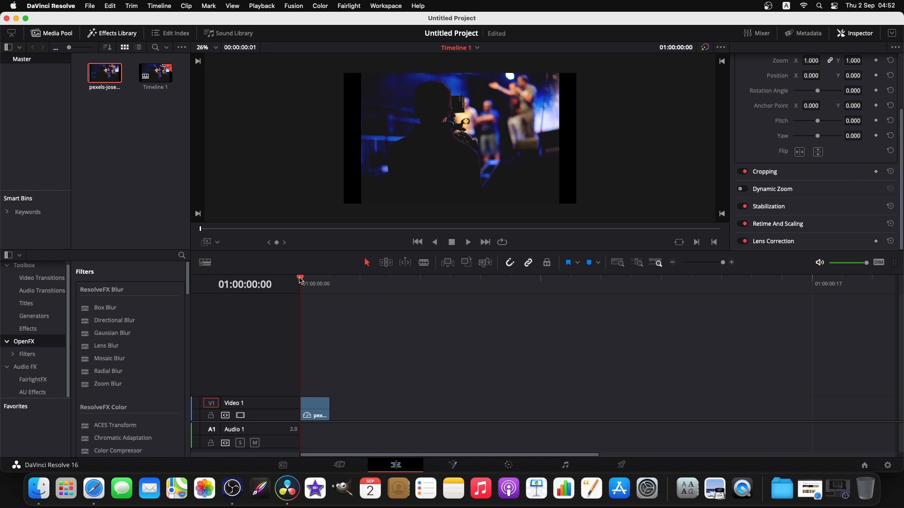
# Extend the photo clip on Video 1 to a length of six frames, ending at 01:00:00:06
pyautogui.click(317, 281)
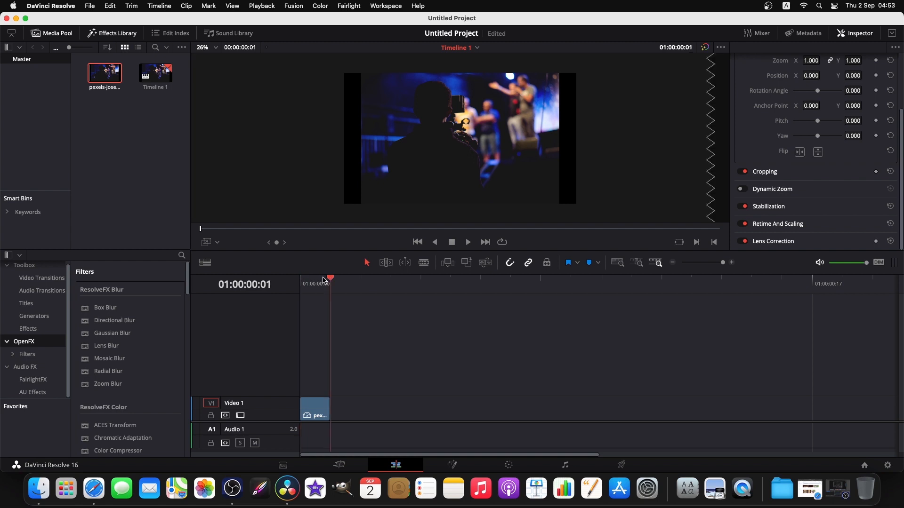
pyautogui.click(319, 414)
pyautogui.press('Delete')
pyautogui.moveTo(116, 77); pyautogui.dragTo(426, 407)
pyautogui.click(398, 291)
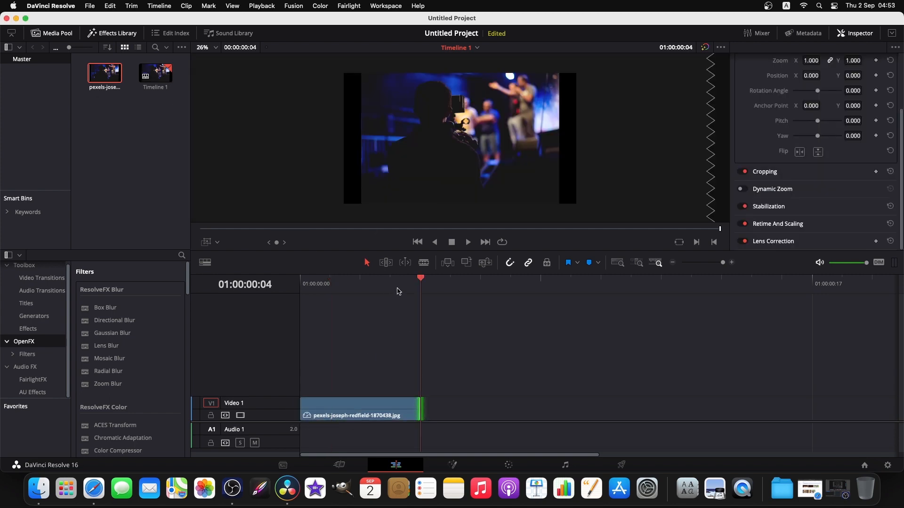
pyautogui.click(438, 388)
pyautogui.moveTo(422, 411); pyautogui.dragTo(488, 410)
pyautogui.click(475, 290)
pyautogui.click(473, 318)
pyautogui.click(455, 411)
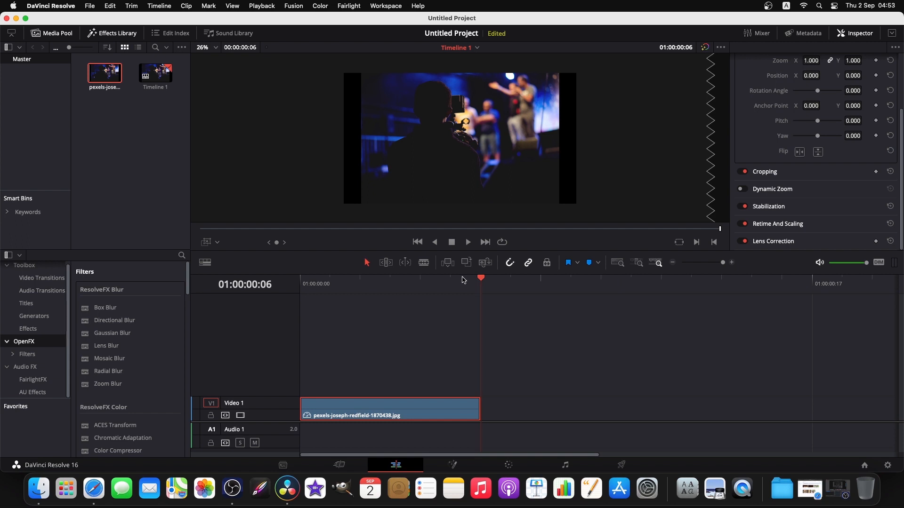
# Play the short photo clip from the timeline start and place the playhead inside it at 01:00:00:03
pyautogui.moveTo(410, 285); pyautogui.dragTo(393, 297)
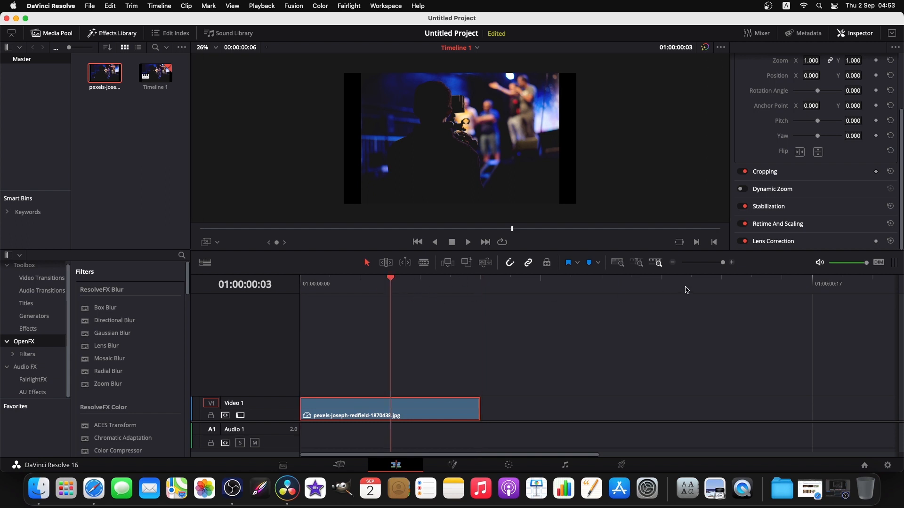
pyautogui.moveTo(724, 267); pyautogui.dragTo(716, 269)
pyautogui.press('space')
pyautogui.moveTo(331, 279); pyautogui.dragTo(278, 282)
pyautogui.click(330, 411)
pyautogui.click(320, 405)
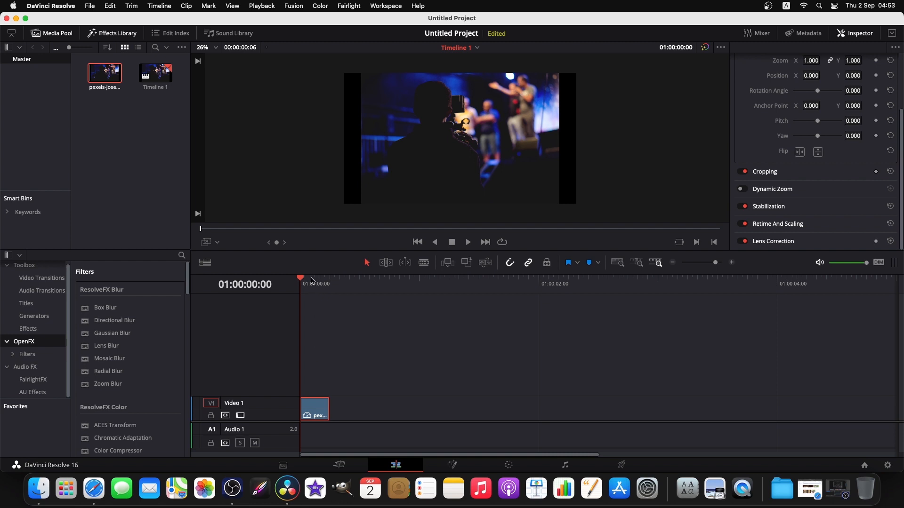
pyautogui.moveTo(303, 280); pyautogui.dragTo(315, 283)
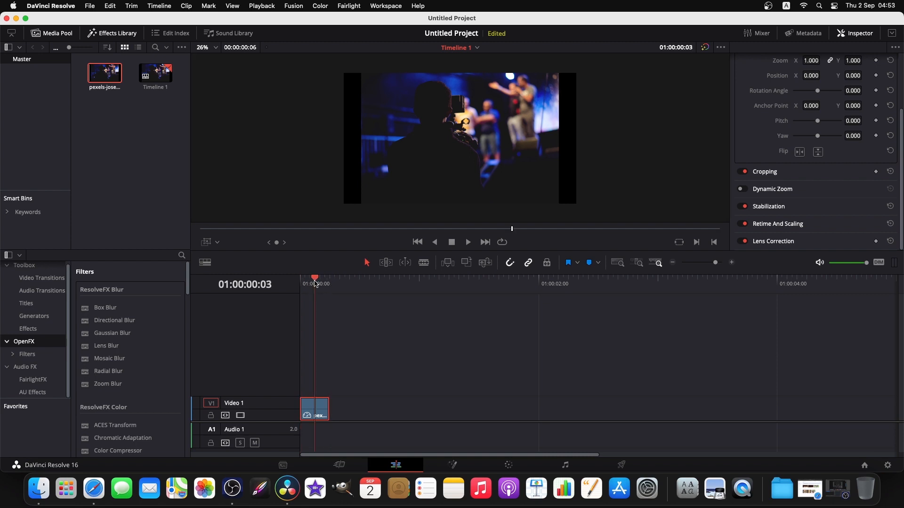
# Open the photo clip on the Fusion page, spread the MediaIn1 and MediaOut1 nodes apart, and select MediaIn1
pyautogui.click(462, 464)
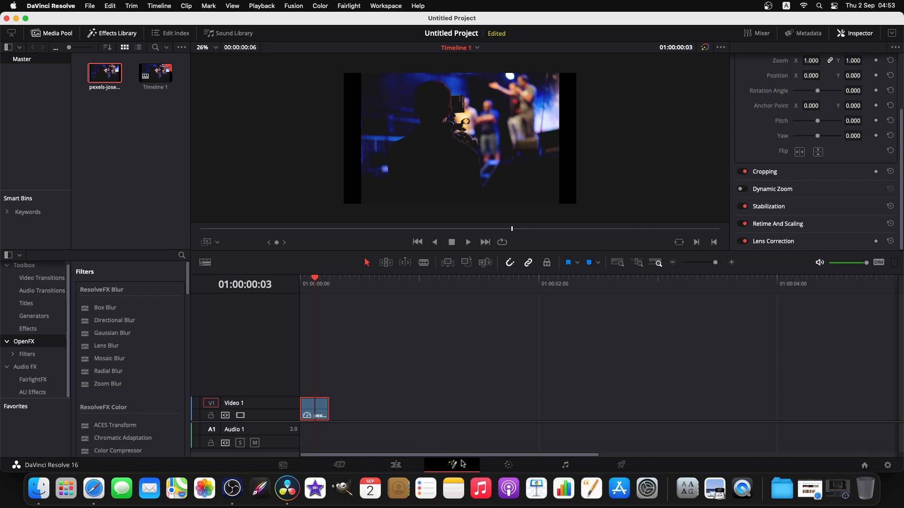
pyautogui.moveTo(452, 332); pyautogui.dragTo(645, 356)
pyautogui.moveTo(73, 331); pyautogui.dragTo(117, 360)
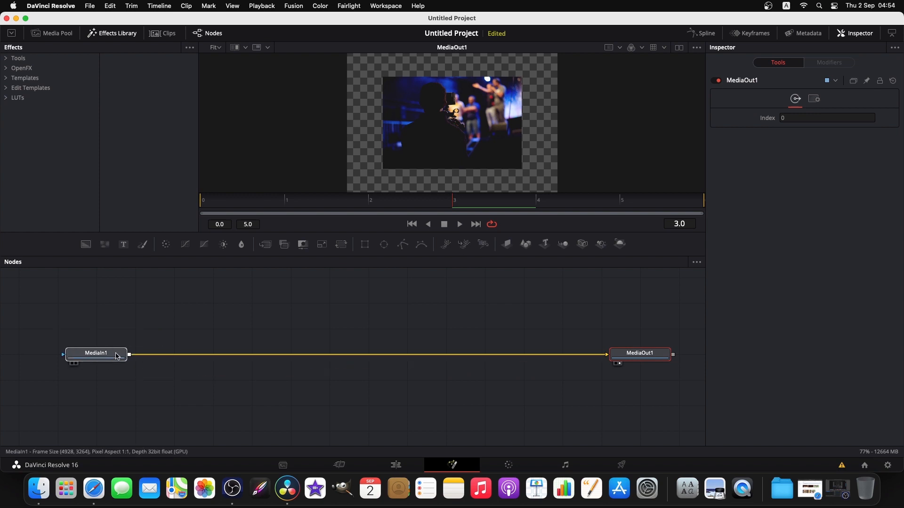
pyautogui.click(117, 356)
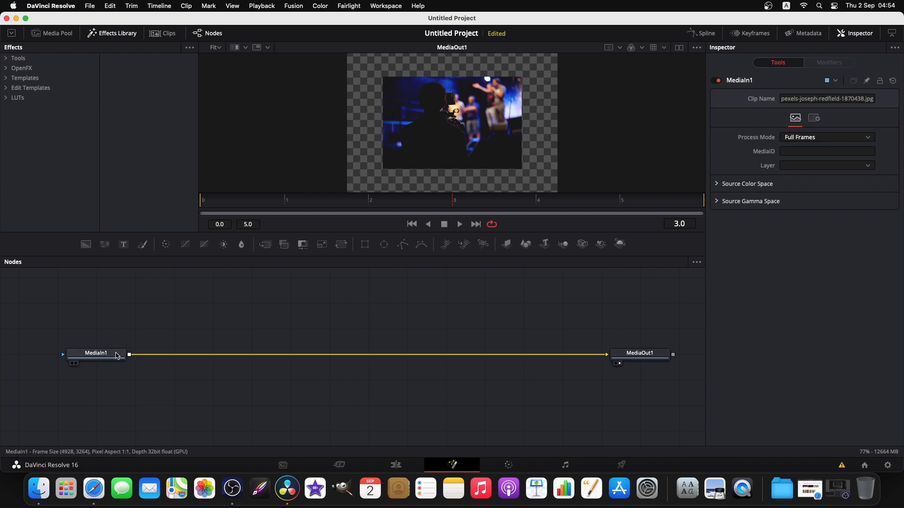
# Add a Transform node and wire it between MediaIn1 and MediaOut1 in place of their direct connection
pyautogui.moveTo(117, 356)
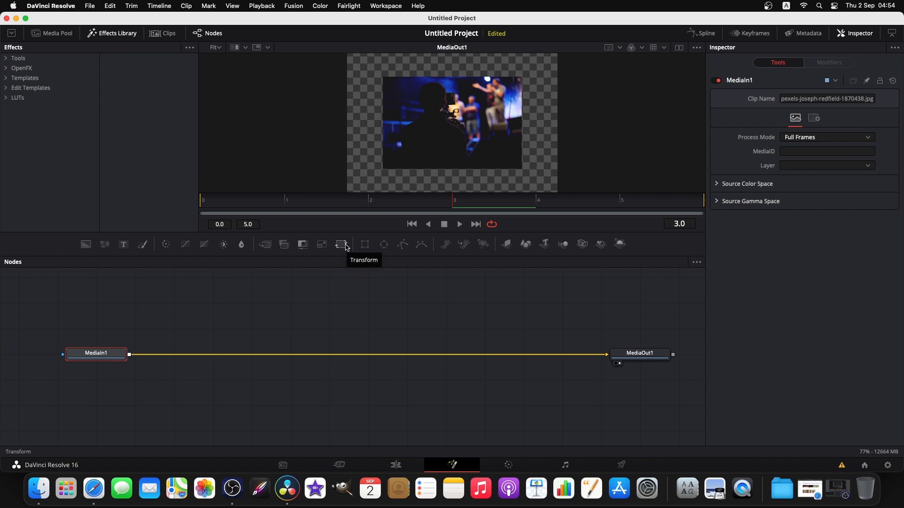
pyautogui.moveTo(346, 247); pyautogui.dragTo(340, 328)
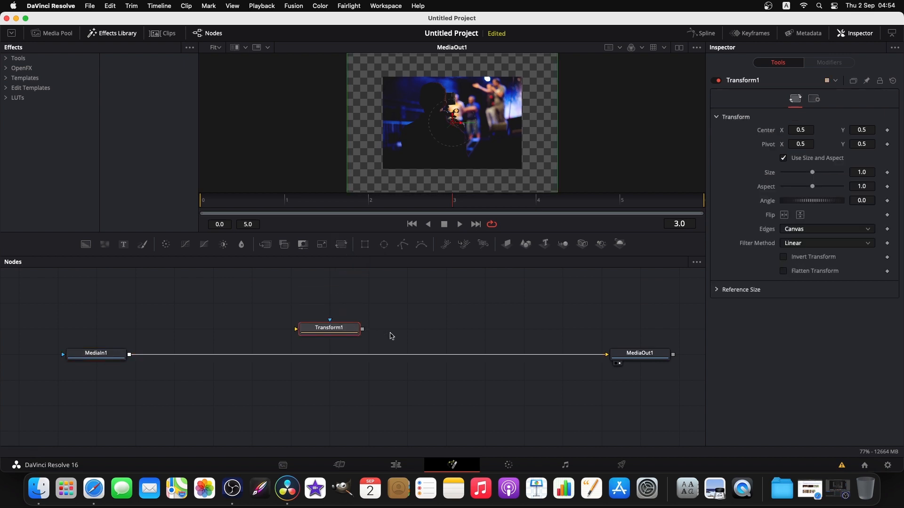
pyautogui.click(577, 355)
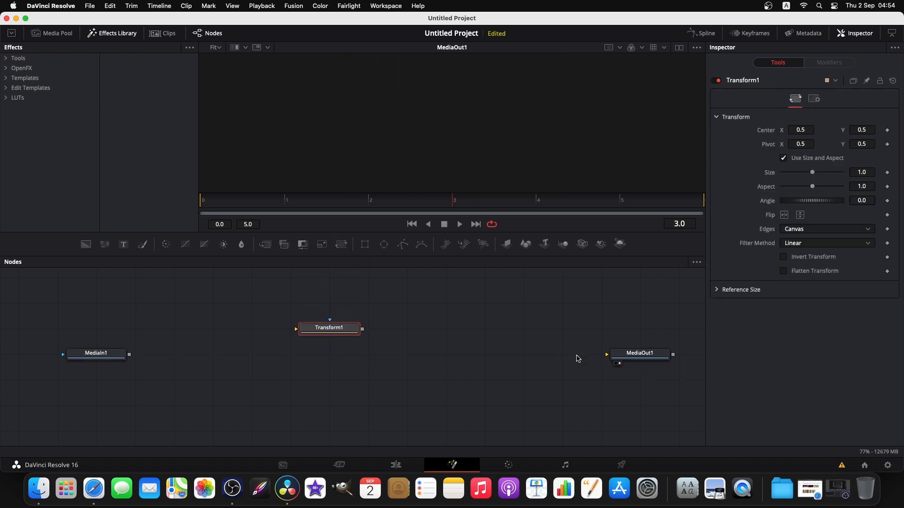
pyautogui.moveTo(130, 354); pyautogui.dragTo(298, 332)
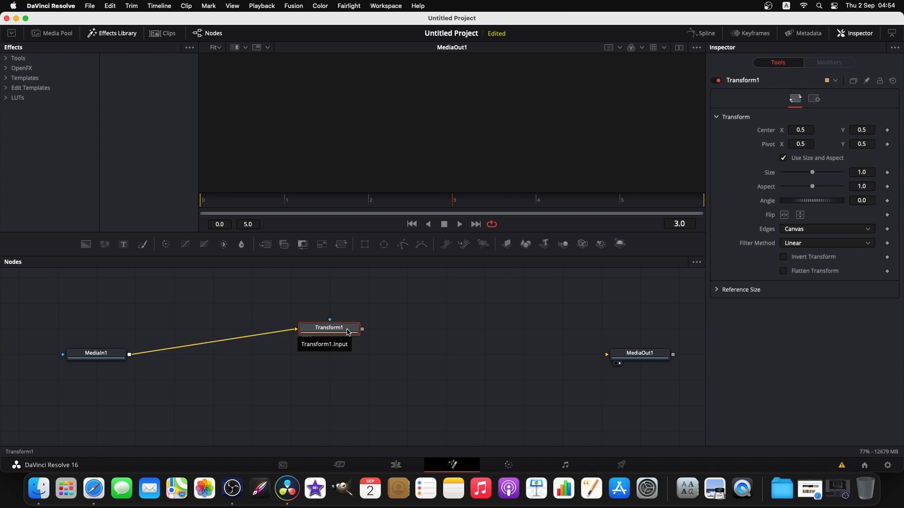
pyautogui.moveTo(363, 328); pyautogui.dragTo(613, 356)
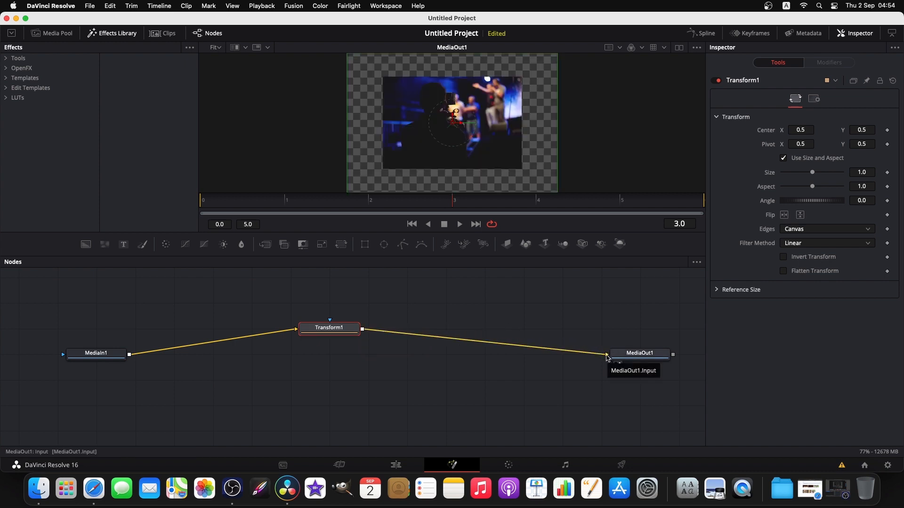
pyautogui.moveTo(345, 324); pyautogui.dragTo(349, 349)
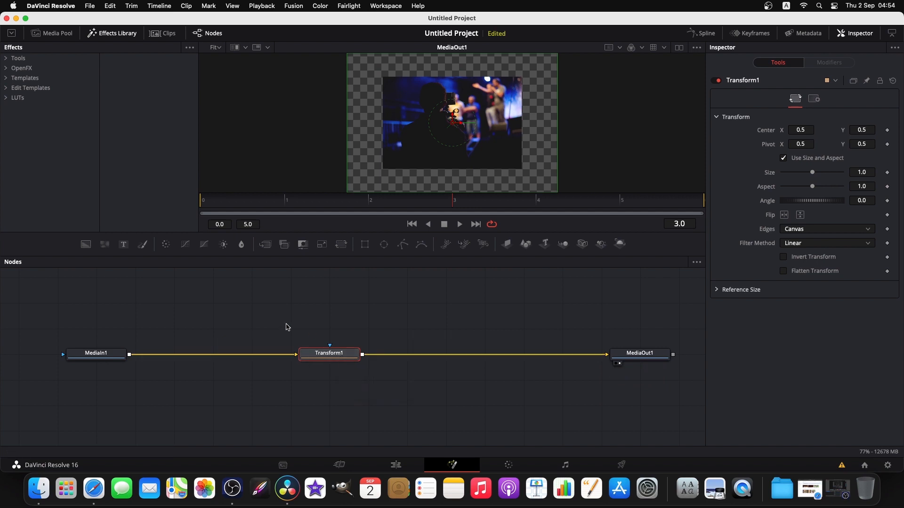
pyautogui.click(267, 318)
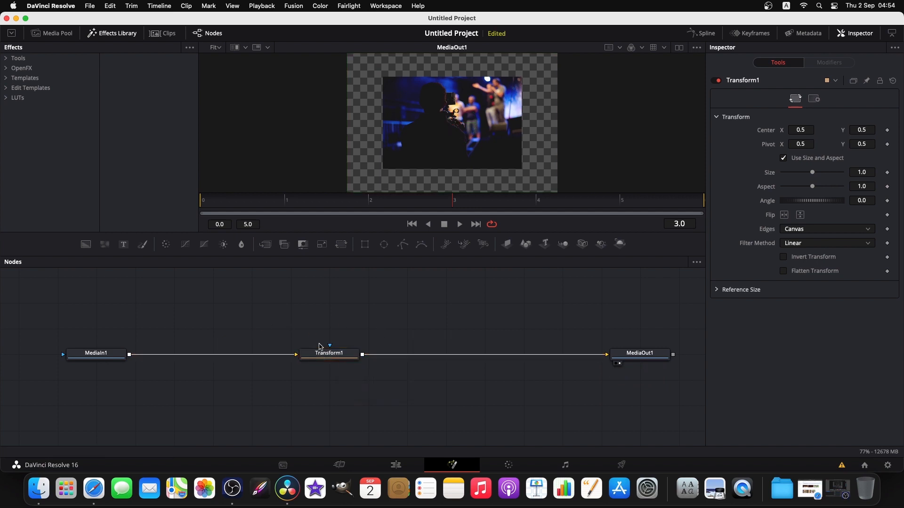
# Try Transform1's viewer handles: shift the photo's center to about 0.466, 0.466, scale it to about 0.74, and rotate it
pyautogui.click(342, 356)
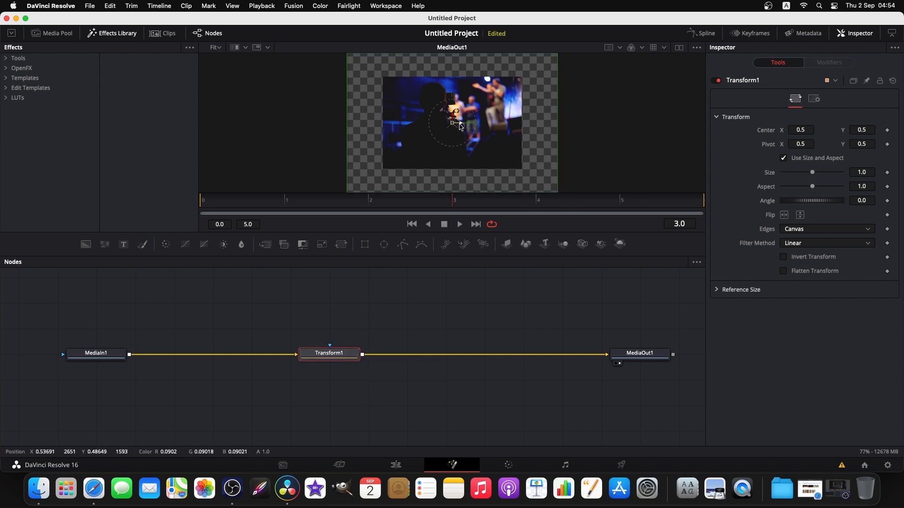
pyautogui.moveTo(461, 126)
pyautogui.mouseDown()
pyautogui.moveTo(451, 66)
pyautogui.moveTo(451, 182)
pyautogui.moveTo(451, 123)
pyautogui.moveTo(574, 128)
pyautogui.moveTo(449, 127)
pyautogui.mouseUp()
pyautogui.moveTo(550, 118); pyautogui.dragTo(524, 121)
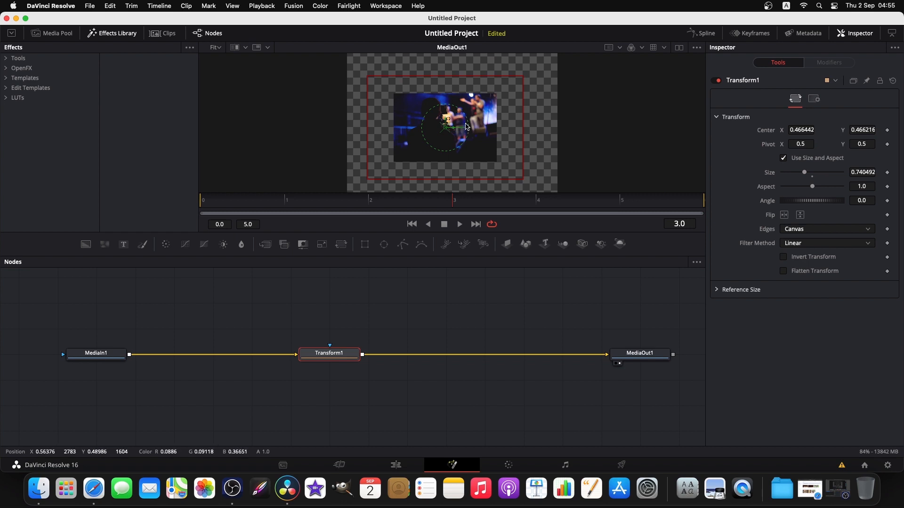
pyautogui.moveTo(468, 126); pyautogui.dragTo(461, 159)
pyautogui.click(328, 204)
pyautogui.moveTo(328, 207); pyautogui.dragTo(201, 208)
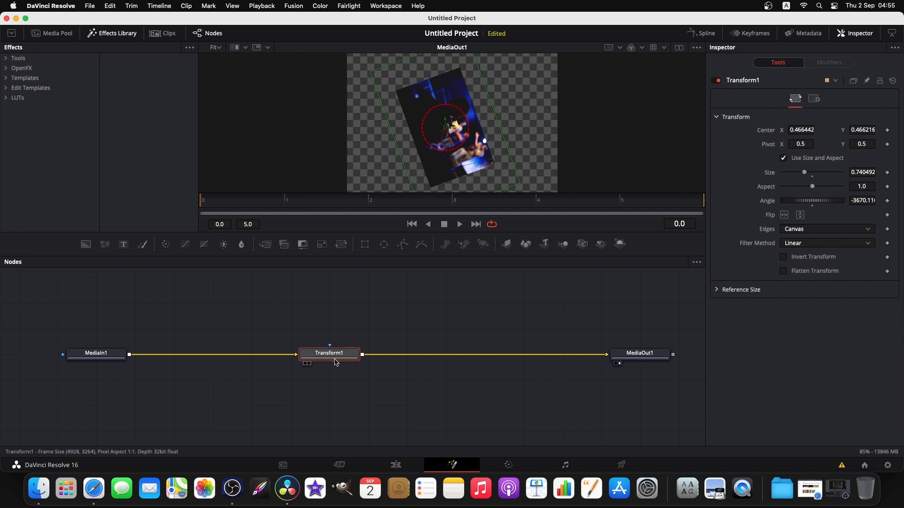
# Delete the Transform1 node, and try adding an unconnected Transform node before removing it too
pyautogui.press('Delete')
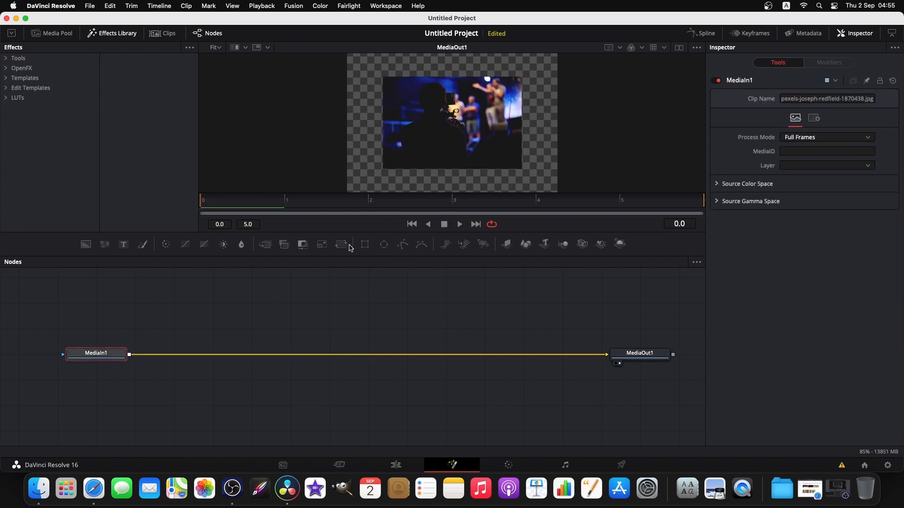
pyautogui.moveTo(341, 245); pyautogui.dragTo(348, 268)
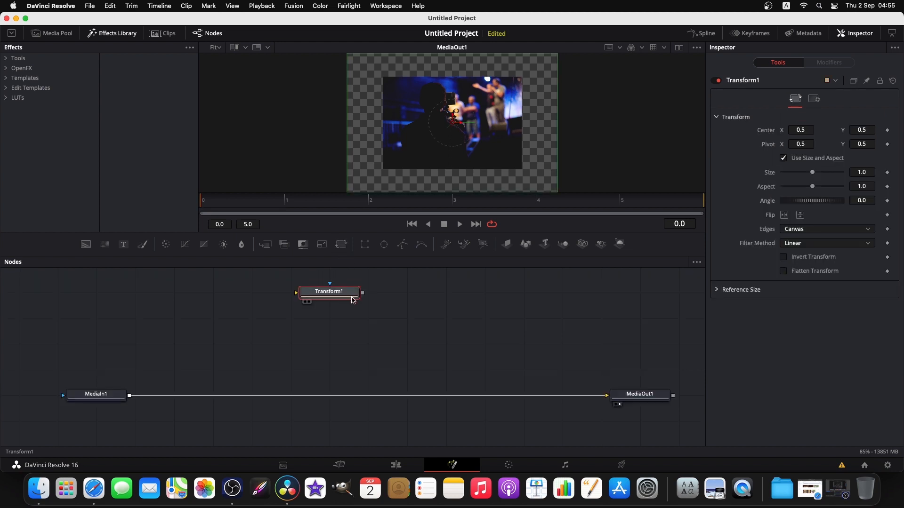
pyautogui.press('Delete')
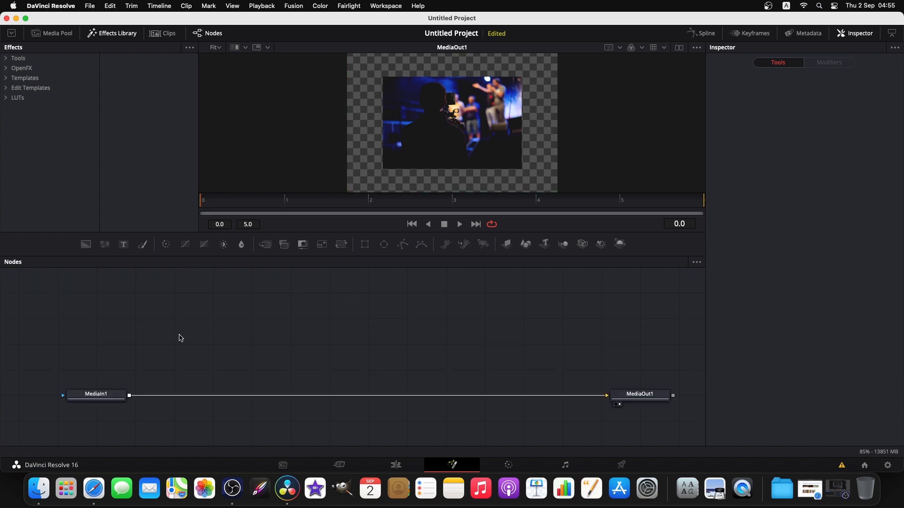
# Insert a Transform node directly after MediaIn1 and place it about midway between MediaIn1 and MediaOut1
pyautogui.click(115, 400)
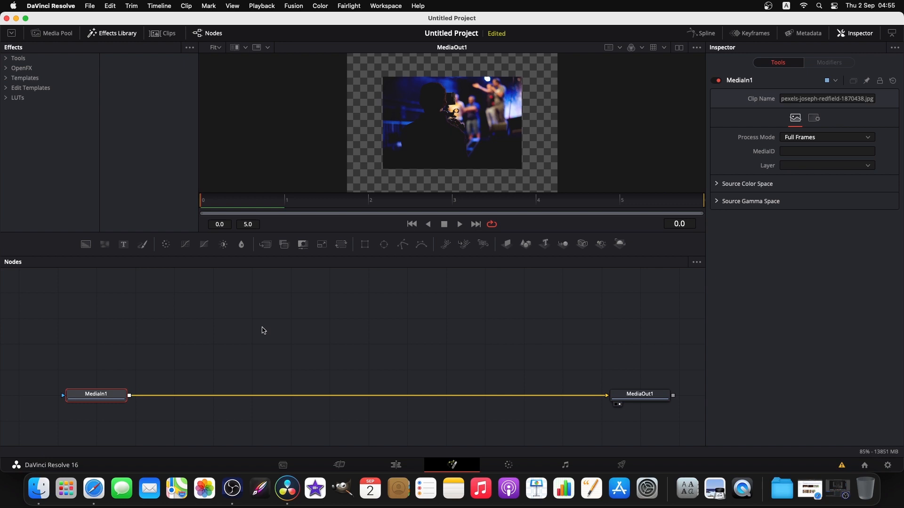
pyautogui.click(346, 244)
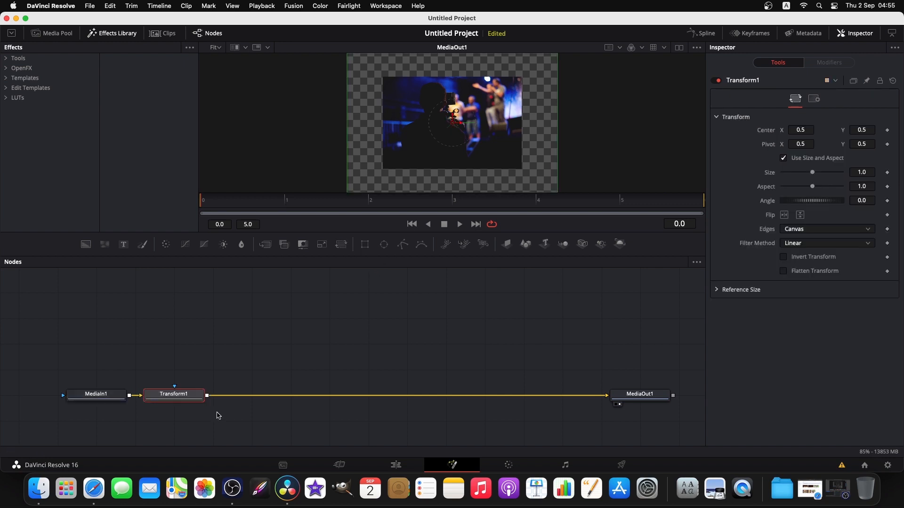
pyautogui.moveTo(187, 395); pyautogui.dragTo(358, 389)
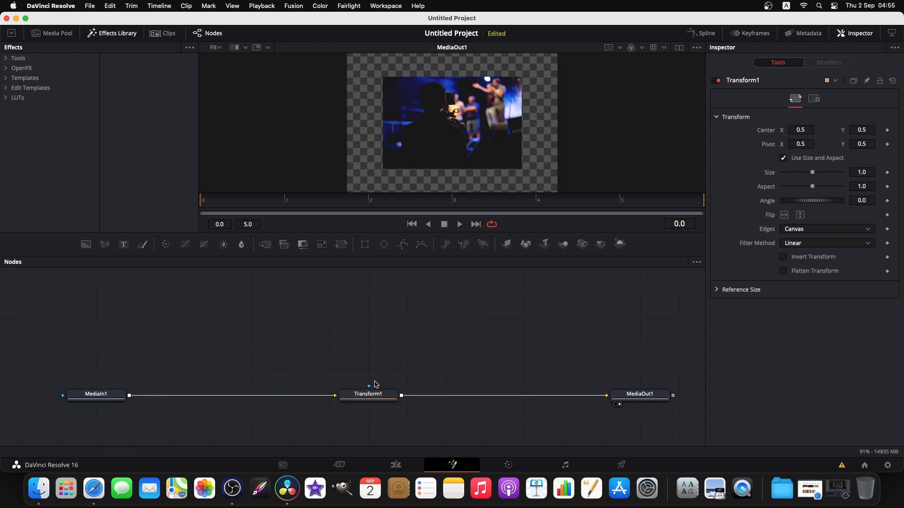
pyautogui.moveTo(368, 398); pyautogui.dragTo(362, 372)
pyautogui.hotkey('ctrl', 'z')
pyautogui.click(369, 382)
pyautogui.moveTo(377, 394)
pyautogui.mouseDown()
pyautogui.moveTo(387, 352)
pyautogui.moveTo(381, 337)
pyautogui.moveTo(377, 395)
pyautogui.mouseUp()
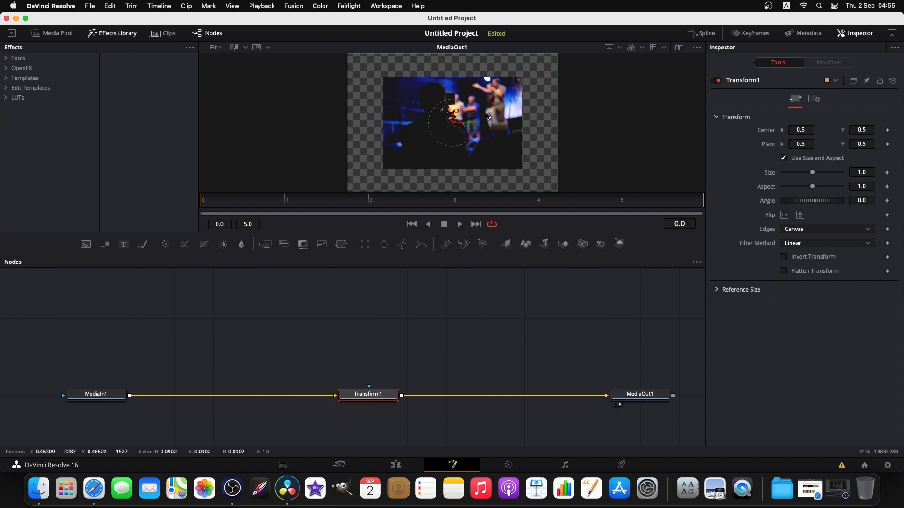
# Reduce Transform1's size to 0.94, keeping its center at 0.5, 0.5
pyautogui.rightClick(802, 131)
pyautogui.click(799, 130)
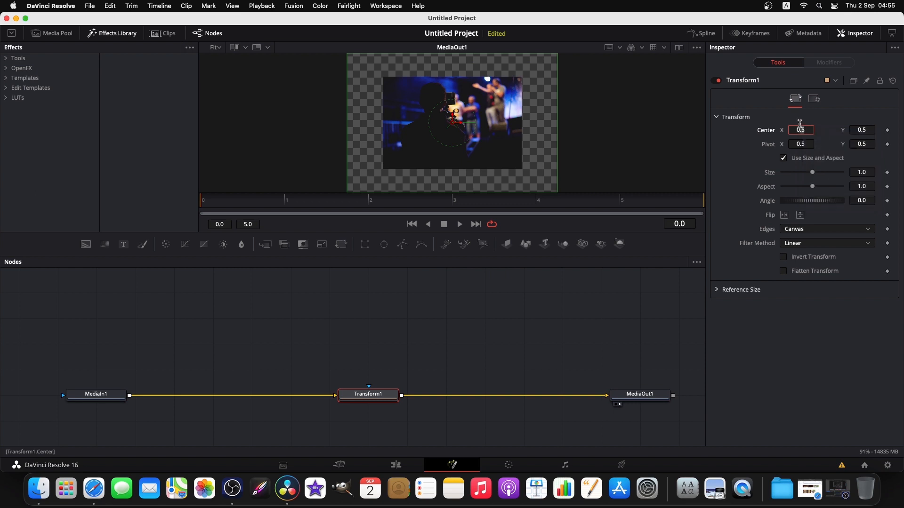
pyautogui.moveTo(809, 131); pyautogui.dragTo(777, 130)
pyautogui.moveTo(811, 172)
pyautogui.mouseDown()
pyautogui.moveTo(831, 178)
pyautogui.moveTo(810, 173)
pyautogui.mouseUp()
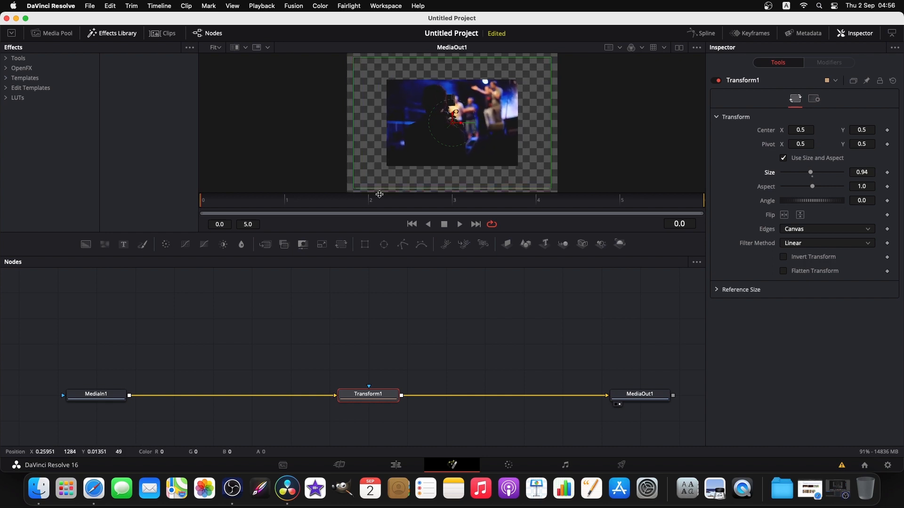
# Play the Fusion composition from frame 1 and return the playhead to frame 0
pyautogui.click(288, 206)
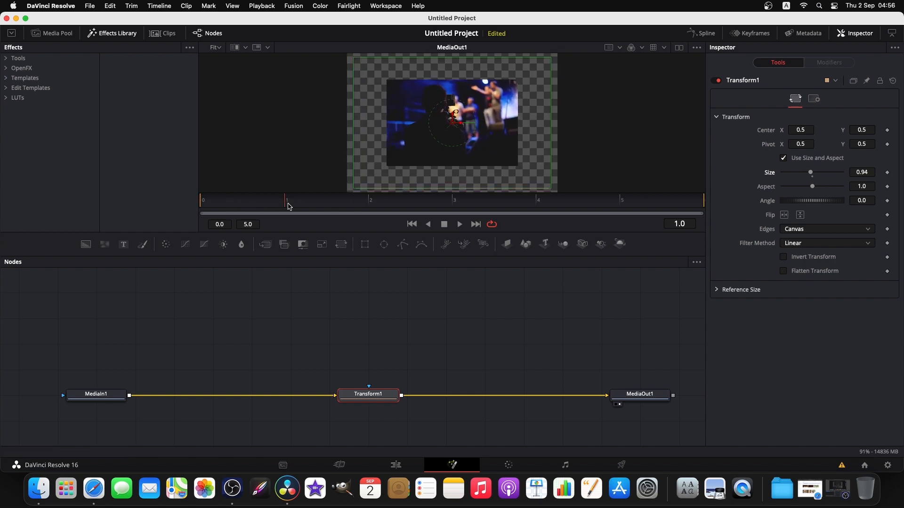
pyautogui.press('space')
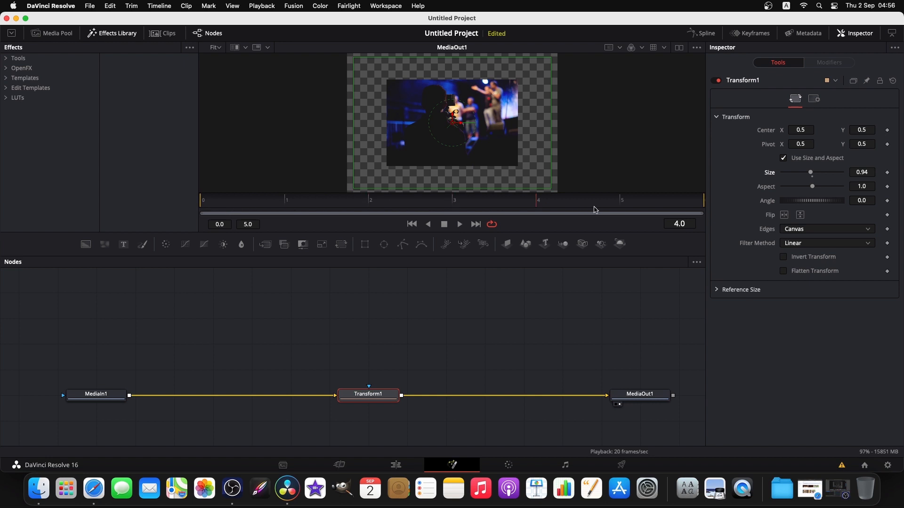
pyautogui.click(199, 209)
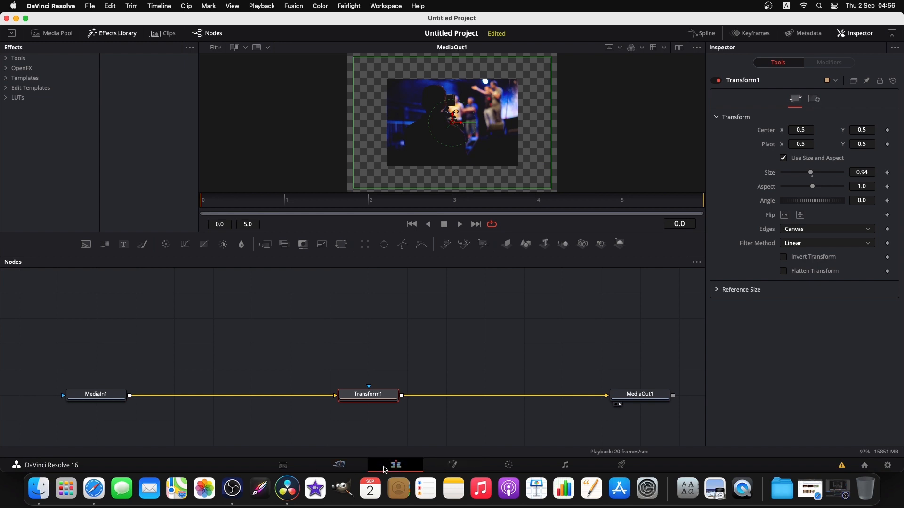
# On the Edit page, extend the photo clip to 00:00:02:10, and reopen it on the Fusion page
pyautogui.click(384, 467)
pyautogui.moveTo(331, 413); pyautogui.dragTo(587, 412)
pyautogui.click(445, 281)
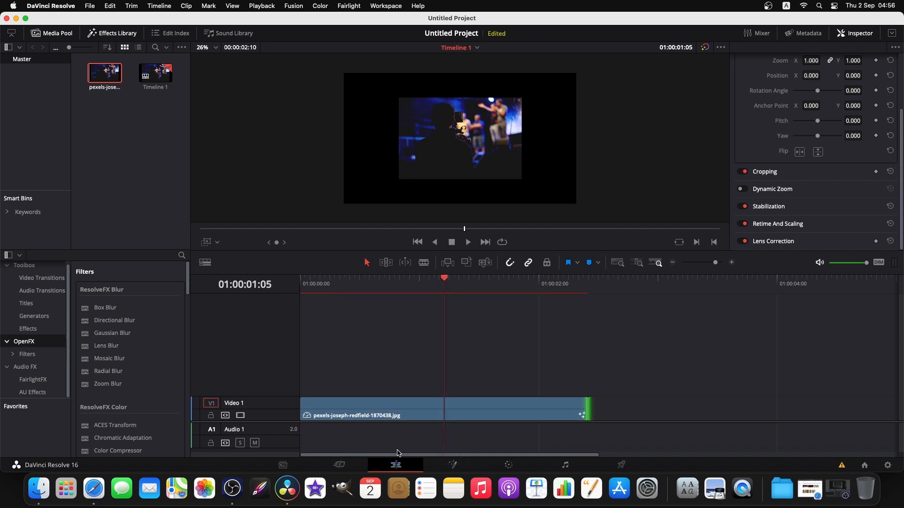
pyautogui.click(452, 465)
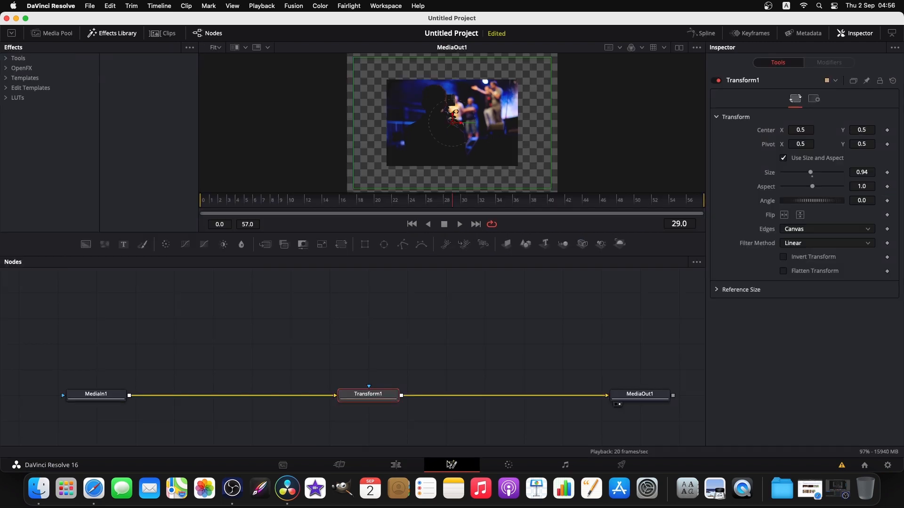
# Place the playhead at frame 0 of the composition and select the Transform1 node
pyautogui.moveTo(447, 214); pyautogui.dragTo(193, 211)
pyautogui.moveTo(377, 396); pyautogui.dragTo(377, 396)
pyautogui.click(396, 356)
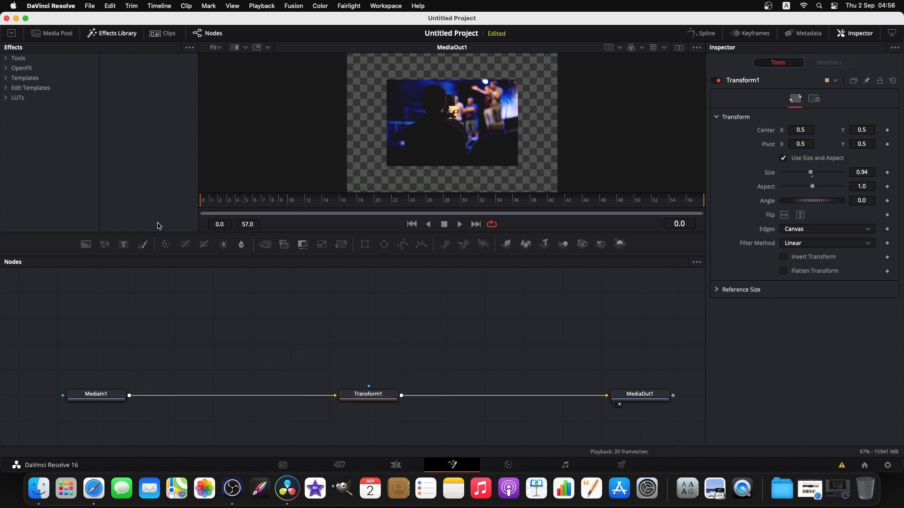
pyautogui.click(367, 394)
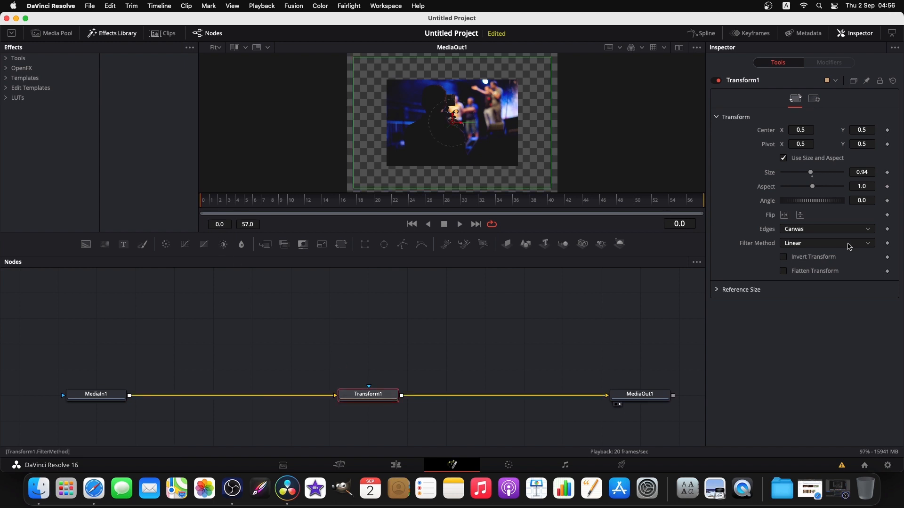
# Keyframe Transform1's size at 1.51 on frame 0 and at 2.97 on frame 5
pyautogui.moveTo(812, 179); pyautogui.dragTo(820, 176)
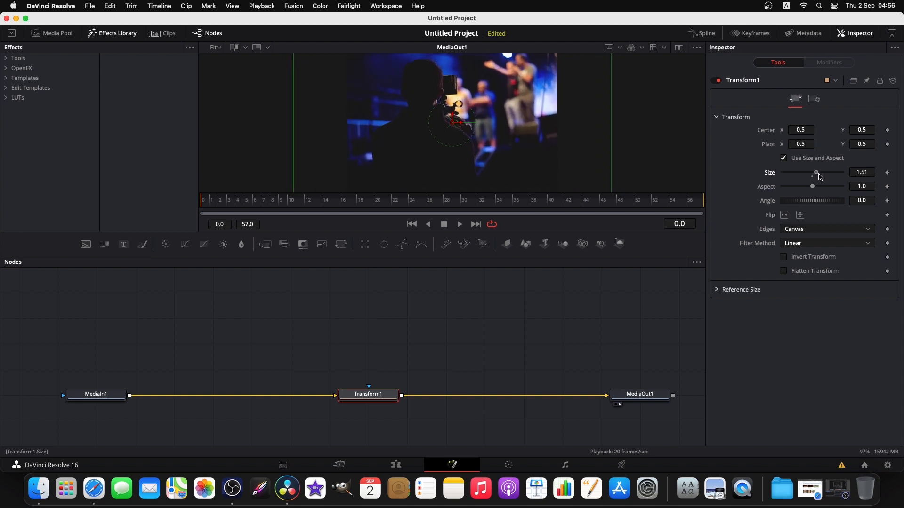
pyautogui.click(887, 174)
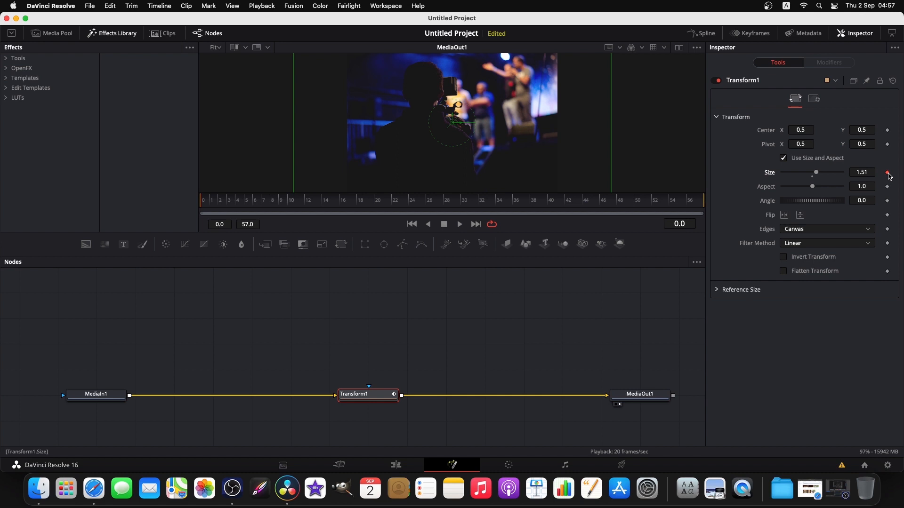
pyautogui.moveTo(203, 206); pyautogui.dragTo(237, 209)
pyautogui.moveTo(818, 175); pyautogui.dragTo(826, 175)
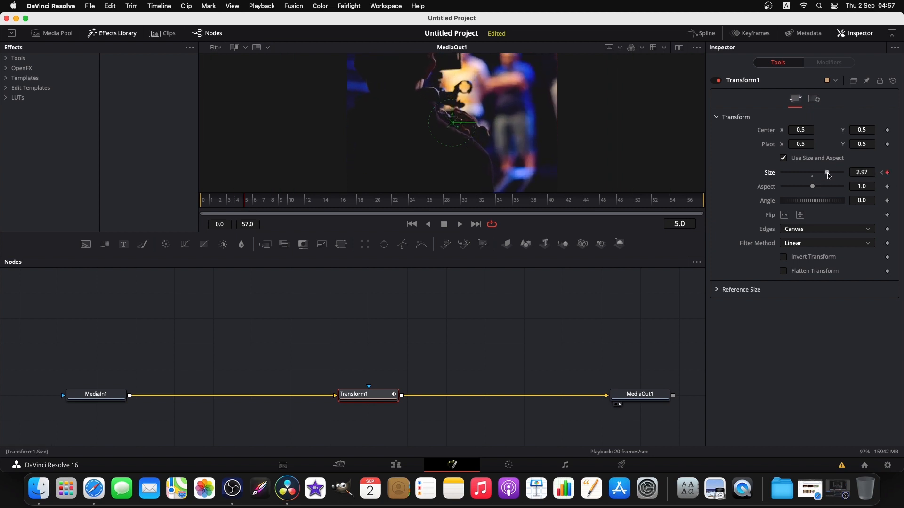
# Keyframe Transform1's size at 1.76 on frame 10 and at 3.48 on frame 17
pyautogui.click(290, 209)
pyautogui.moveTo(827, 173); pyautogui.dragTo(816, 175)
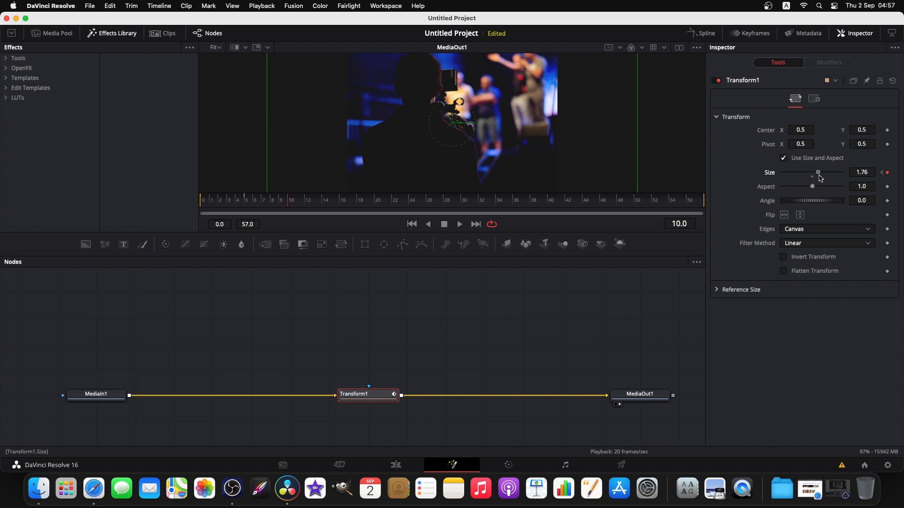
pyautogui.moveTo(320, 202); pyautogui.dragTo(336, 205)
pyautogui.moveTo(818, 174); pyautogui.dragTo(821, 178)
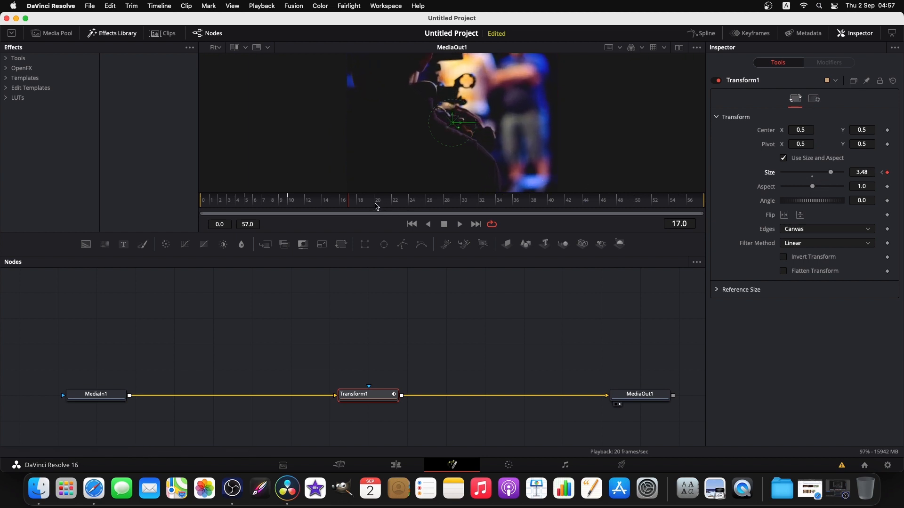
# Keyframe Transform1's size at 2.21 on frame 20, 2.78 on frame 22, and the default 1.0 on frame 27
pyautogui.moveTo(831, 173); pyautogui.dragTo(822, 175)
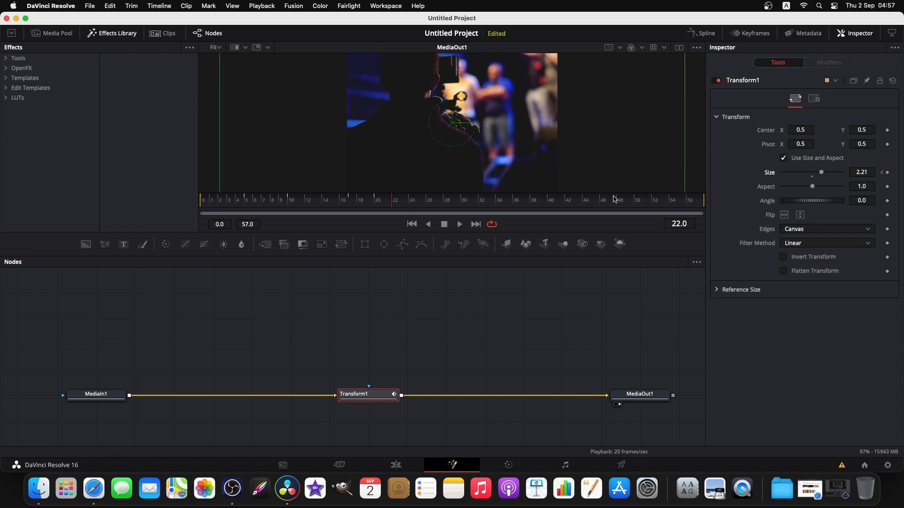
pyautogui.moveTo(823, 175); pyautogui.dragTo(827, 175)
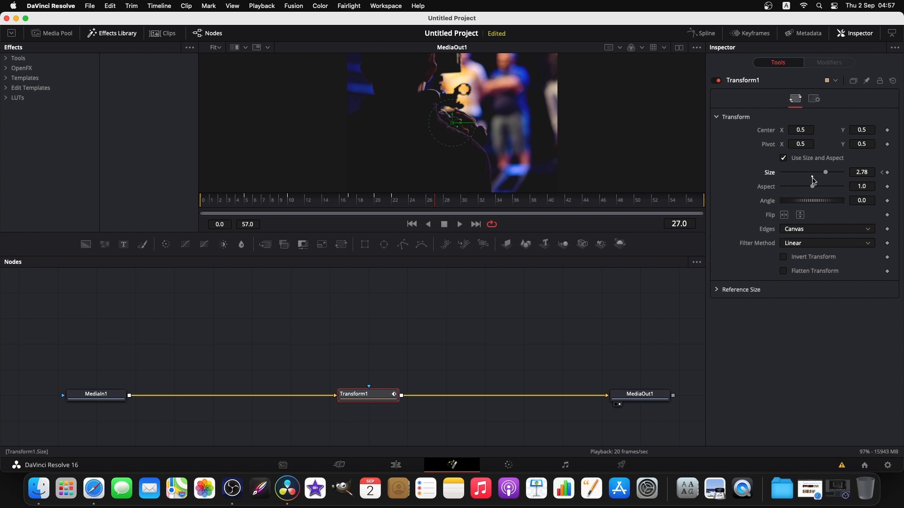
pyautogui.doubleClick(812, 181)
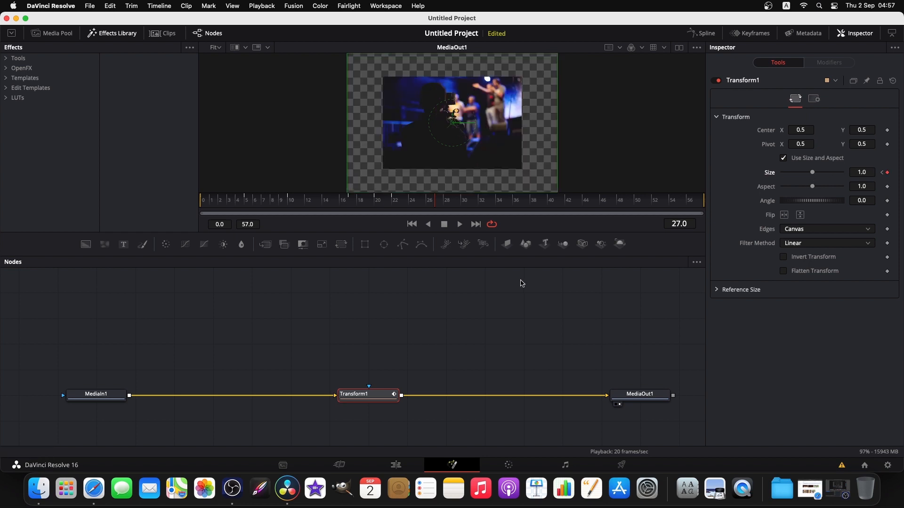
# Play the size animation from frame 0 several times and return the playhead to frame 0
pyautogui.moveTo(425, 200); pyautogui.dragTo(199, 204)
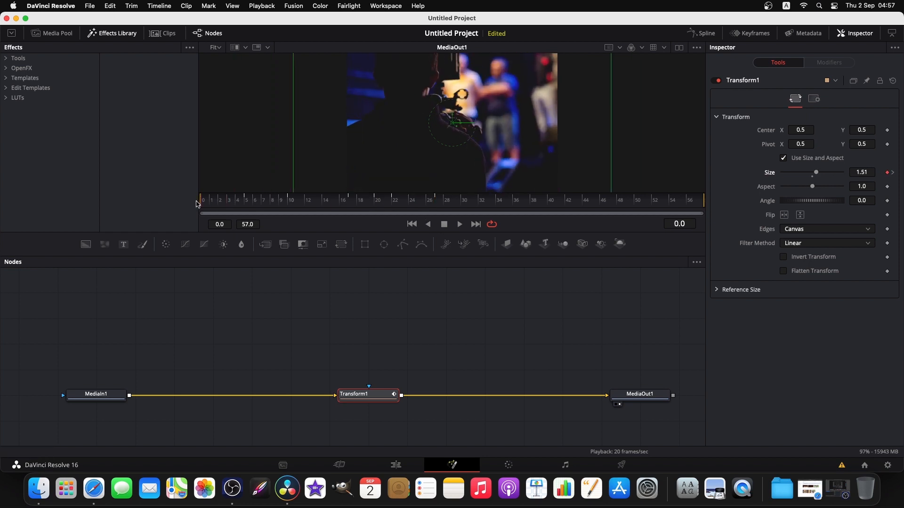
pyautogui.click(378, 348)
pyautogui.press('space')
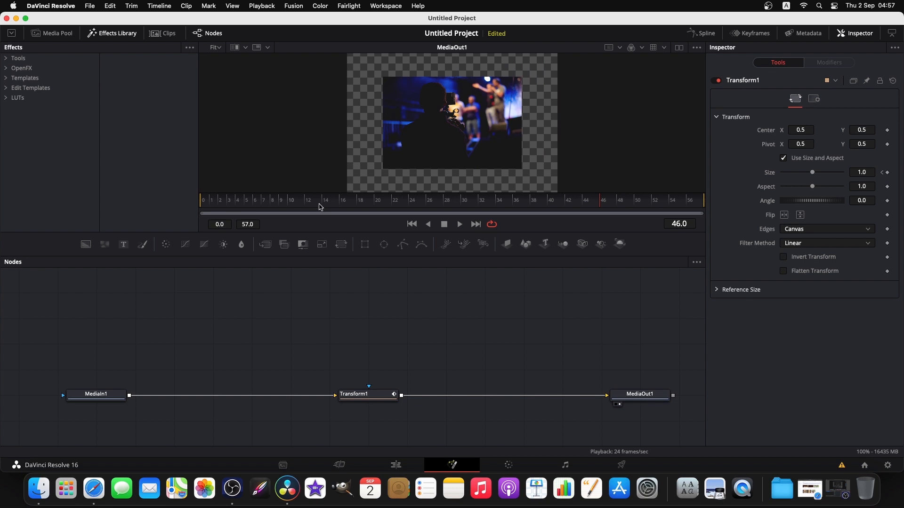
pyautogui.moveTo(320, 204); pyautogui.dragTo(193, 203)
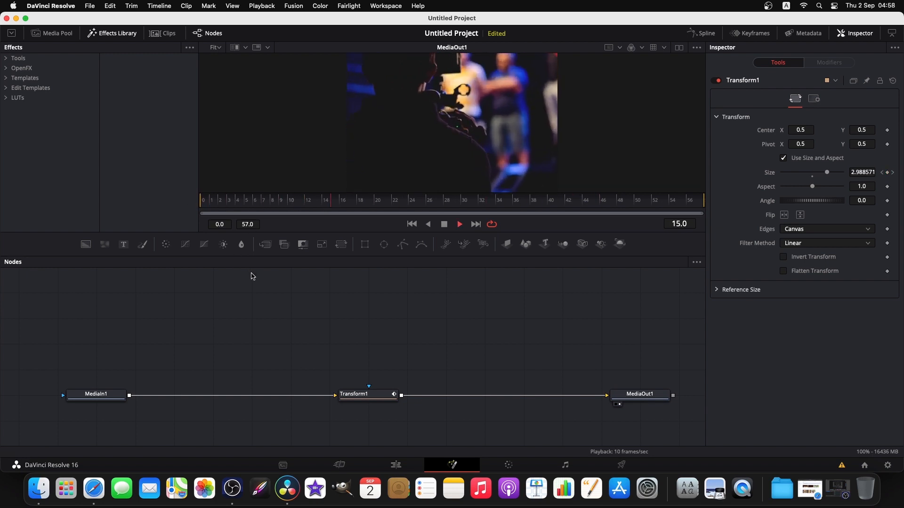
pyautogui.moveTo(368, 200); pyautogui.dragTo(189, 200)
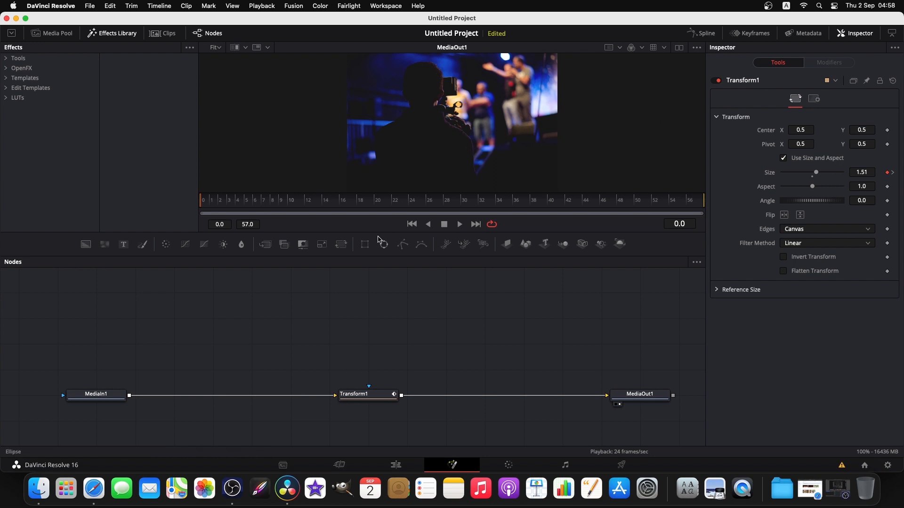
pyautogui.press('space')
pyautogui.press('space')
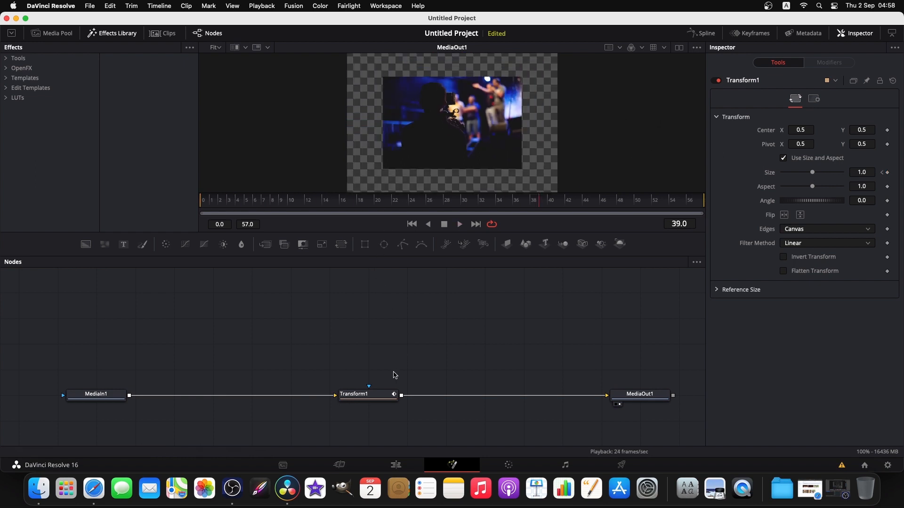
pyautogui.moveTo(338, 203); pyautogui.dragTo(204, 208)
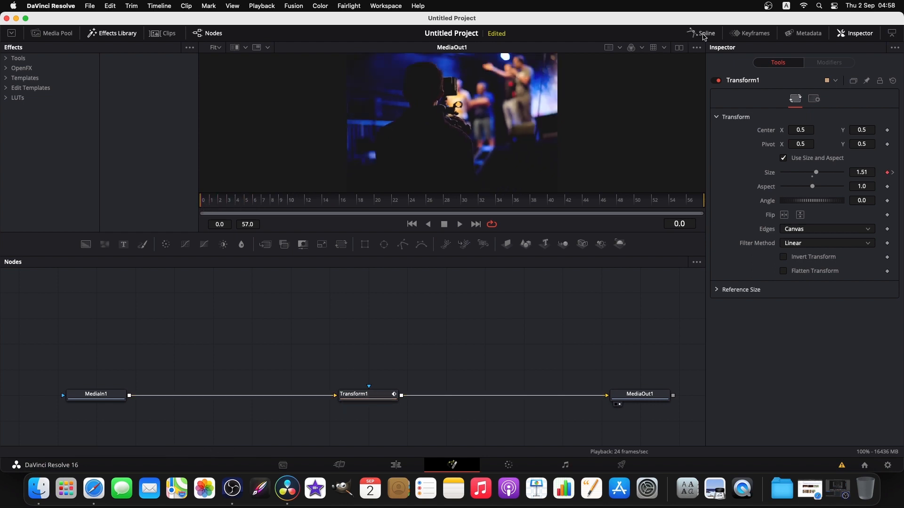
# Display Transform1's Size curve in the Spline editor, limited to the selected tool and scaled so all its keyframes fit
pyautogui.click(366, 395)
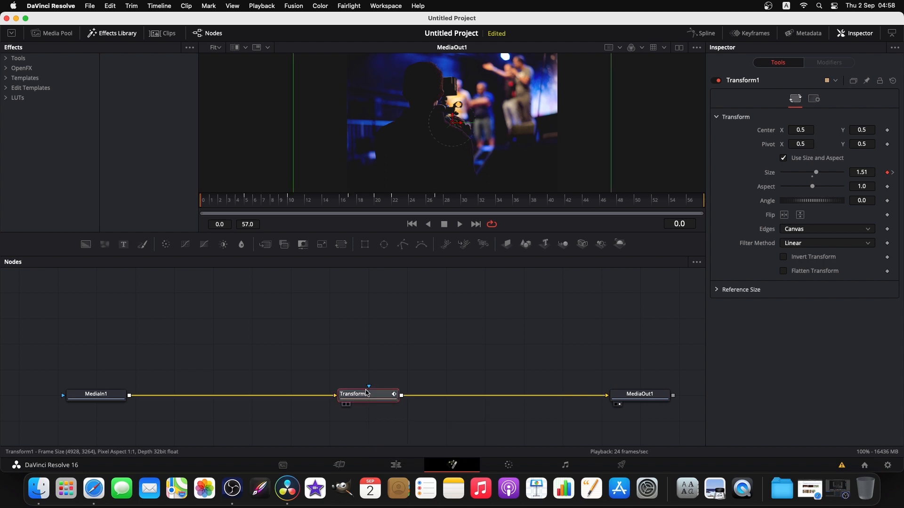
pyautogui.click(702, 33)
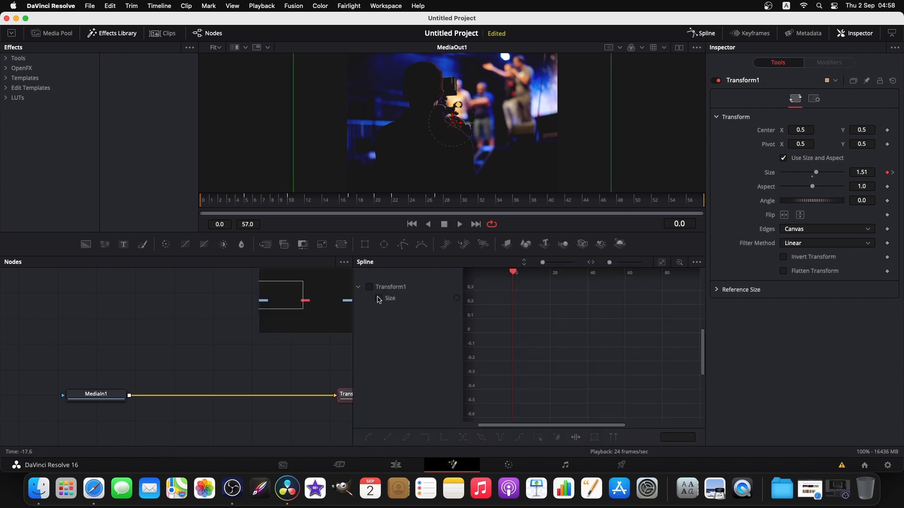
pyautogui.click(697, 262)
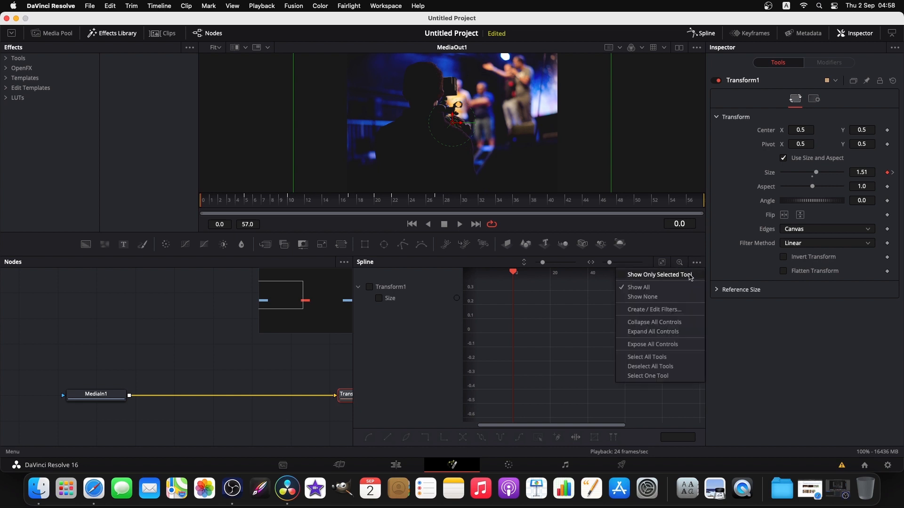
pyautogui.click(688, 275)
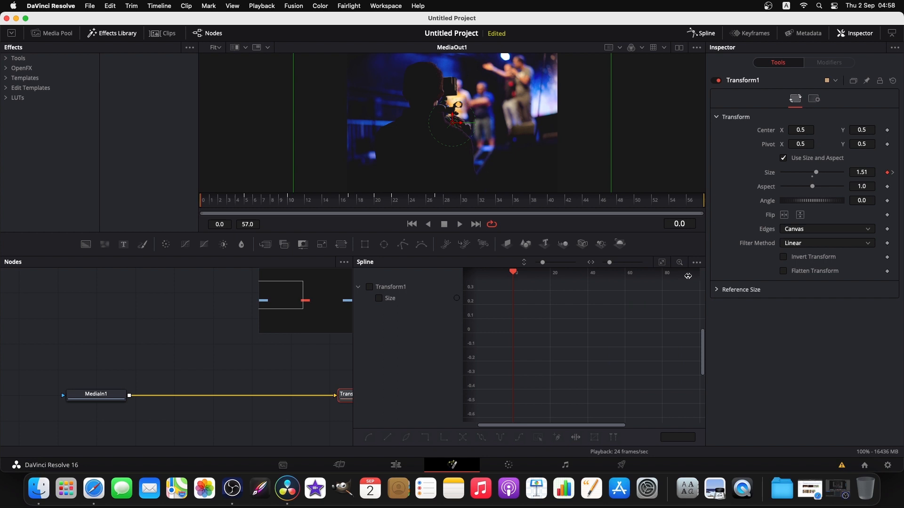
pyautogui.click(370, 287)
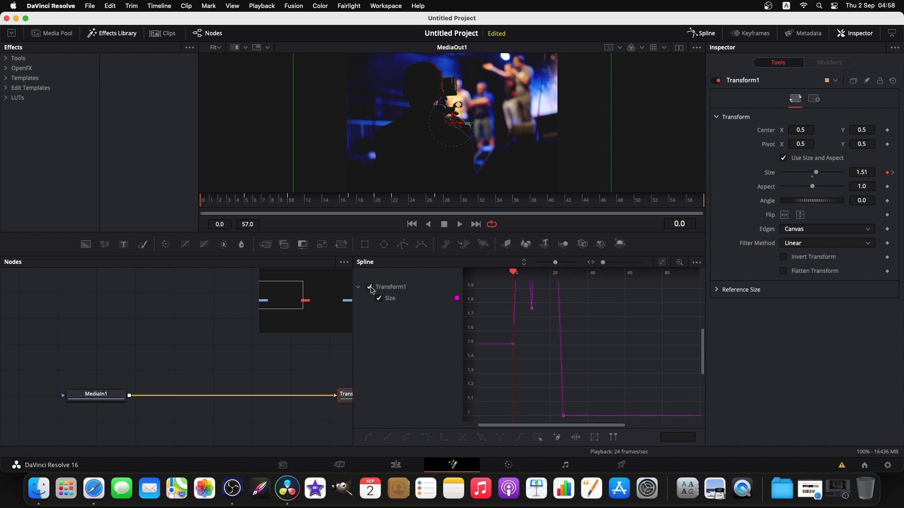
pyautogui.scroll(5, 550, 311)
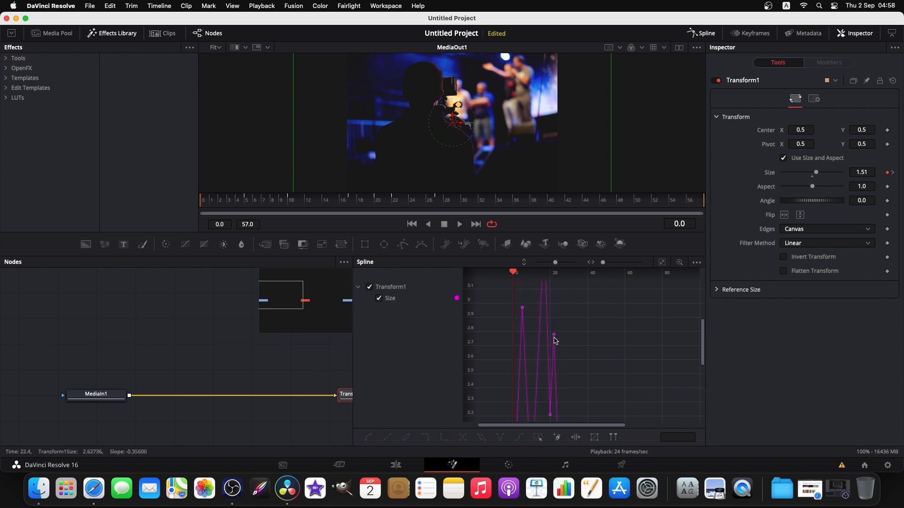
pyautogui.moveTo(556, 264); pyautogui.dragTo(538, 264)
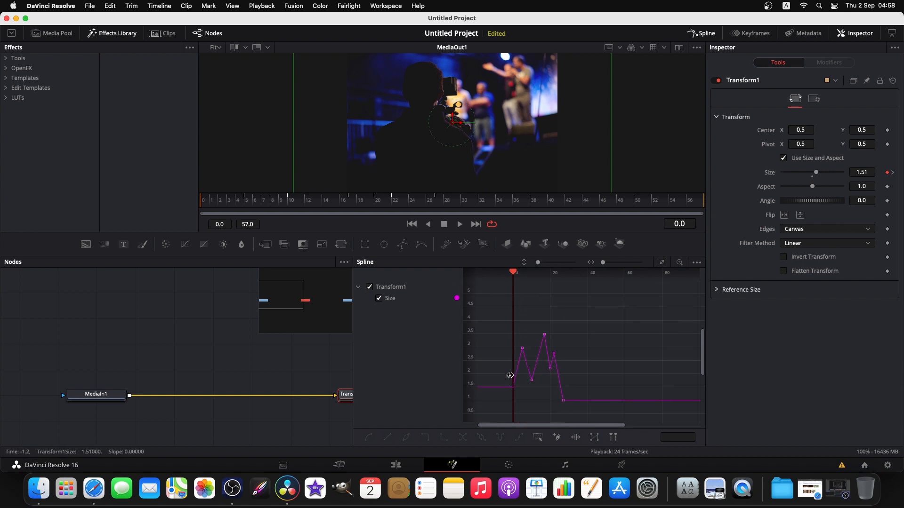
# Select all keyframes of Transform1's Size curve and flatten their handles to ease the motion
pyautogui.click(550, 367)
pyautogui.moveTo(664, 302); pyautogui.dragTo(499, 412)
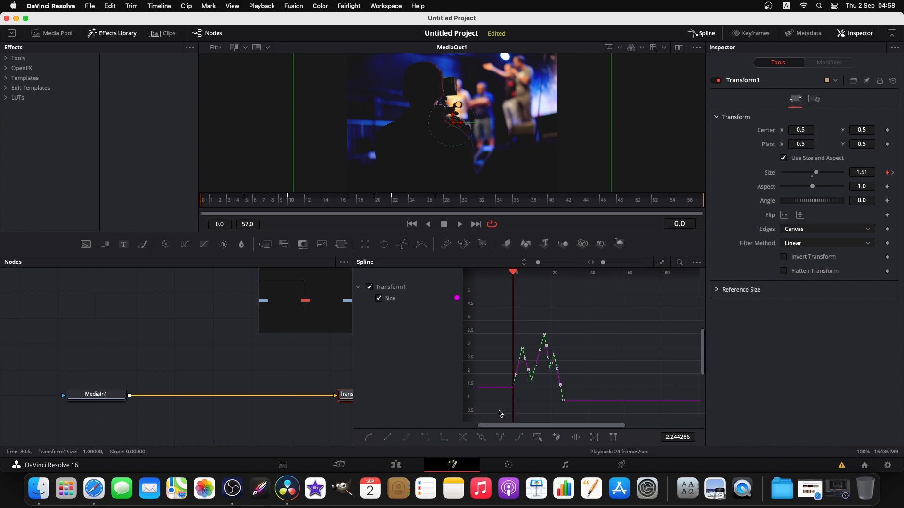
pyautogui.press('f')
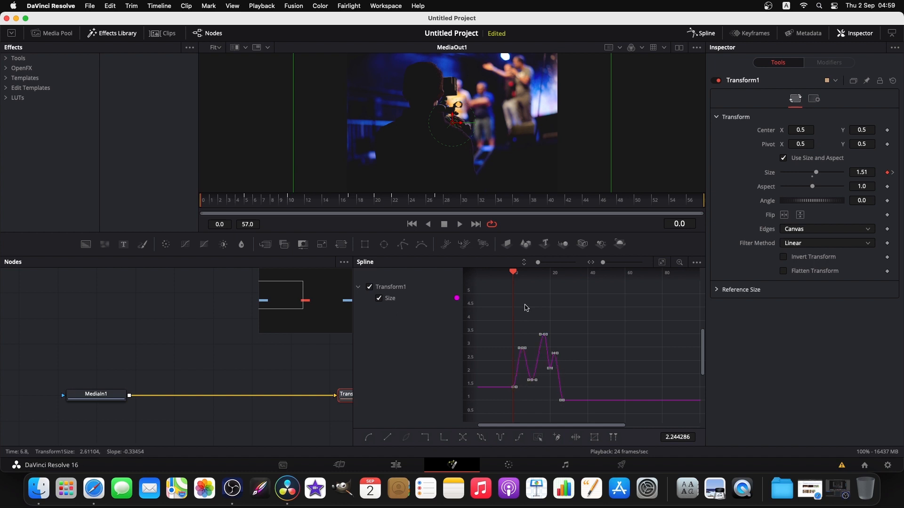
# Replay the composition from frame 0 to check the eased size animation, and close the Spline editor
pyautogui.moveTo(514, 273)
pyautogui.mouseDown()
pyautogui.moveTo(499, 278)
pyautogui.moveTo(514, 281)
pyautogui.mouseUp()
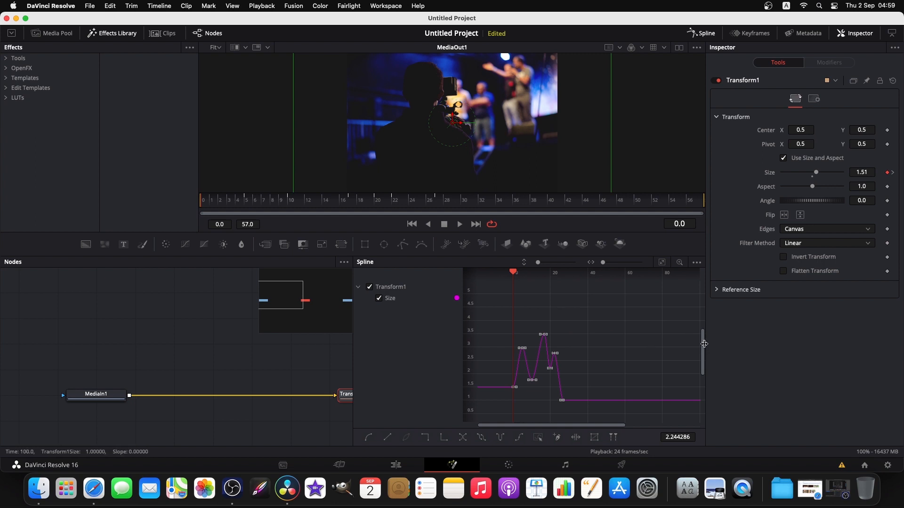
pyautogui.moveTo(703, 346); pyautogui.dragTo(704, 354)
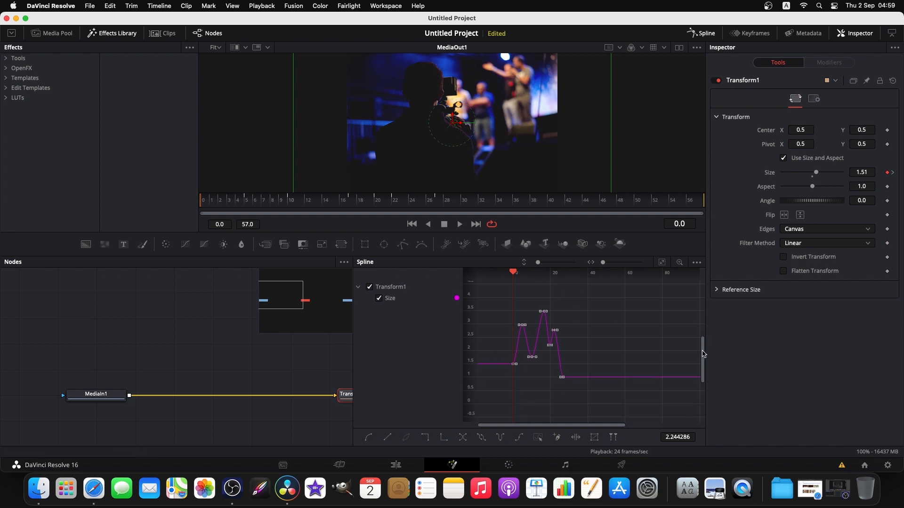
pyautogui.press('space')
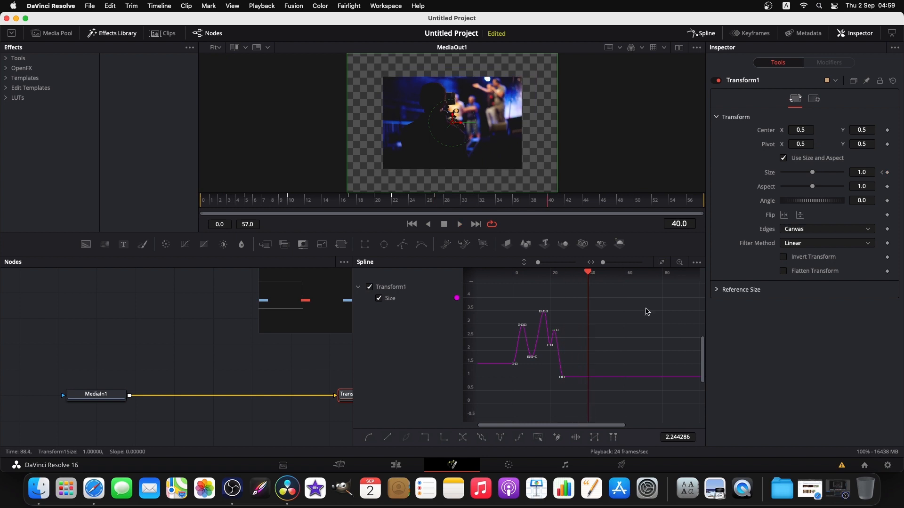
pyautogui.moveTo(559, 275); pyautogui.dragTo(514, 275)
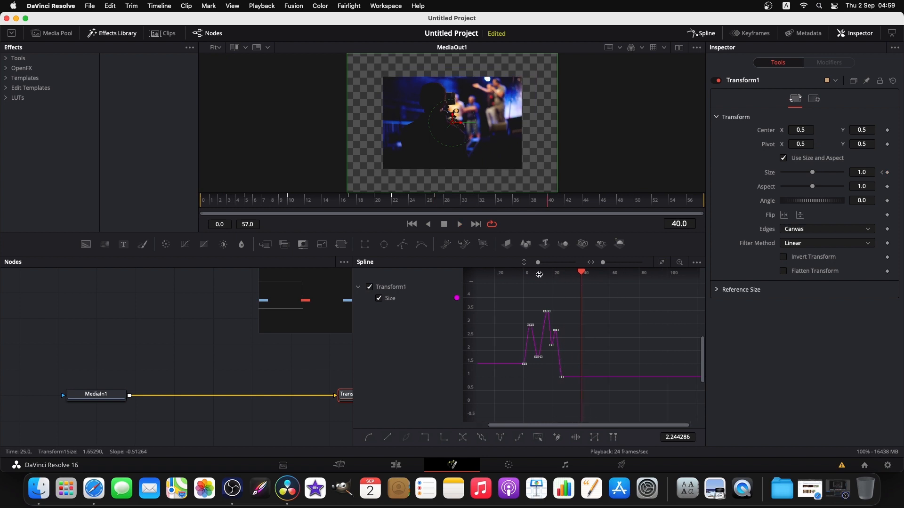
pyautogui.moveTo(578, 275); pyautogui.dragTo(494, 275)
pyautogui.press('space')
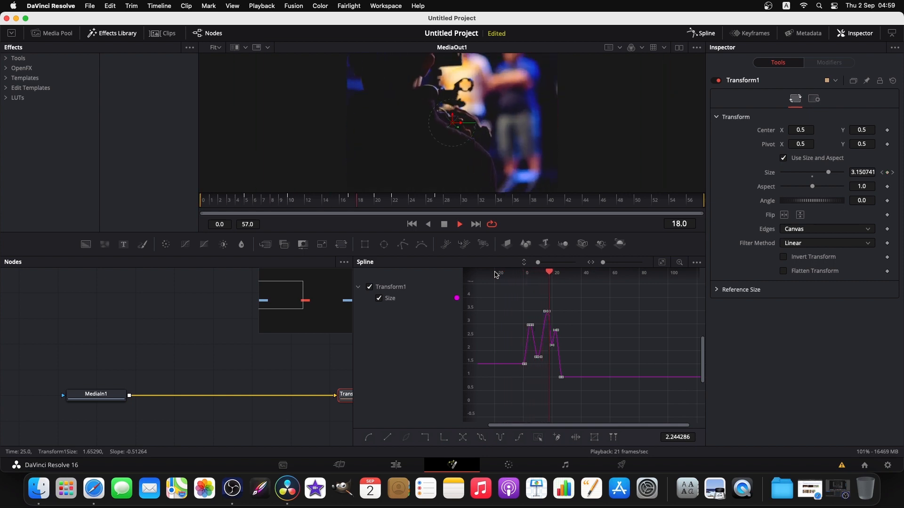
pyautogui.press('space')
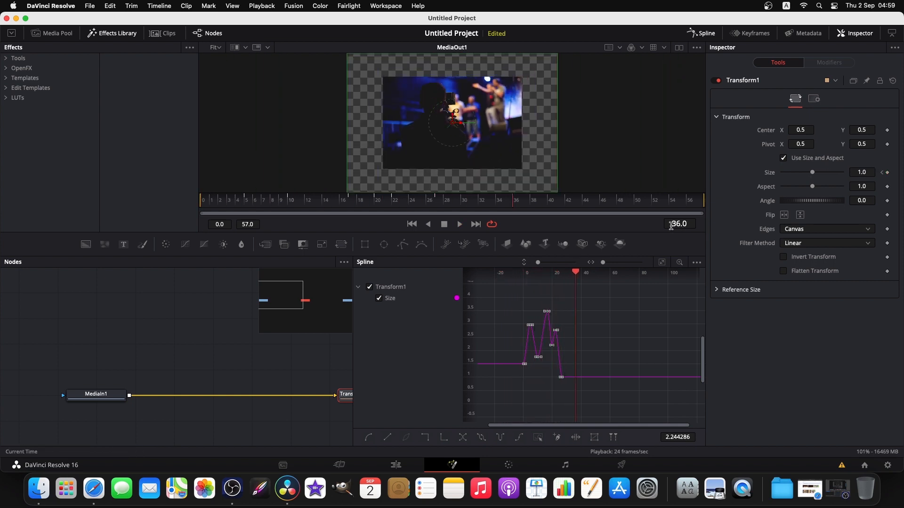
pyautogui.click(701, 33)
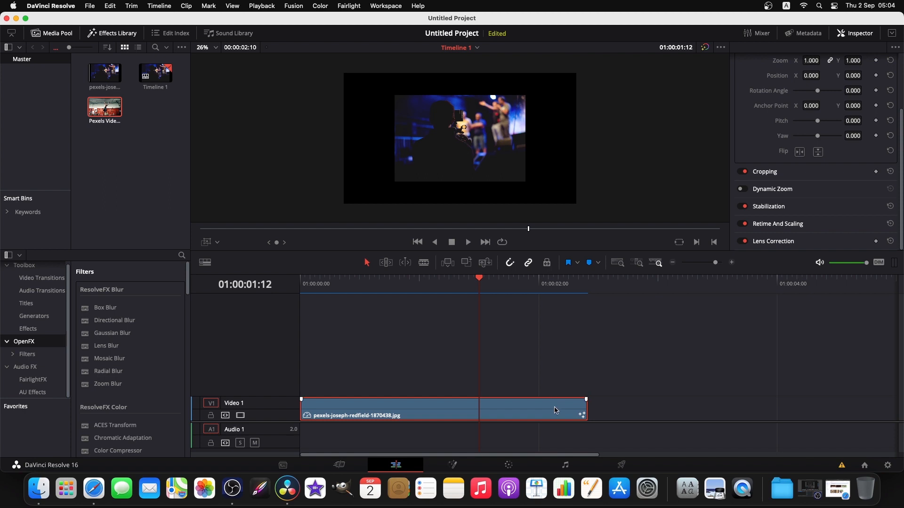
# On the Edit page, replace the photo clip with Pexels Videos 3414.mp4 at the start of track Video 1
pyautogui.press('Delete')
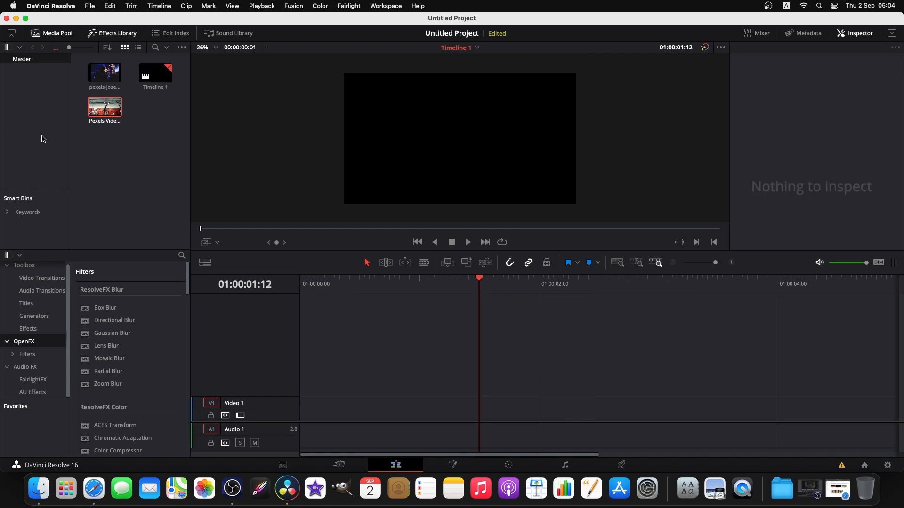
pyautogui.moveTo(103, 109); pyautogui.dragTo(301, 406)
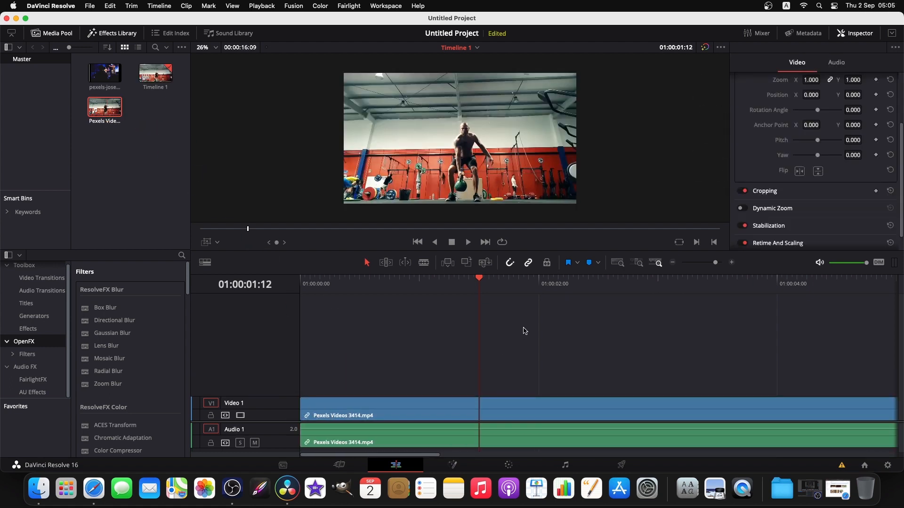
pyautogui.scroll(-3, 376, 72)
pyautogui.scroll(3, 387, 87)
pyautogui.scroll(-3, 399, 116)
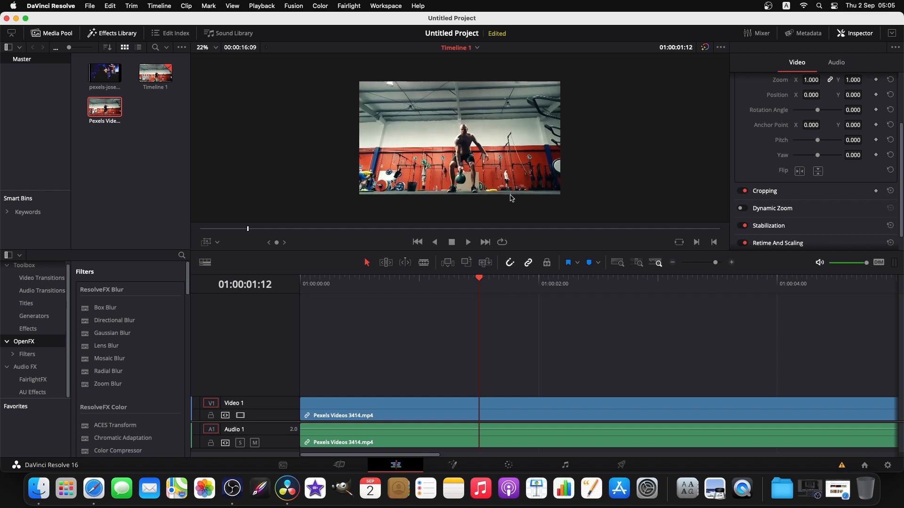
pyautogui.scroll(2, 554, 205)
pyautogui.scroll(3, 553, 206)
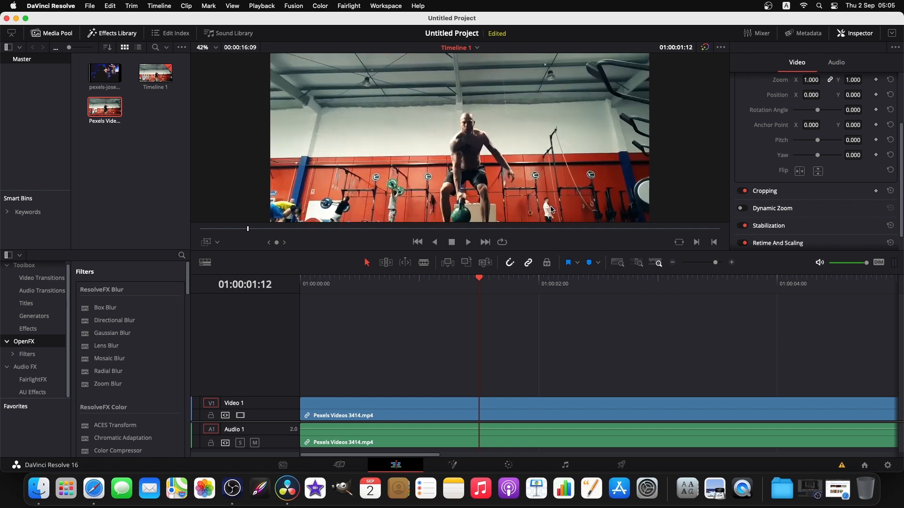
pyautogui.hscroll(2, 549, 212)
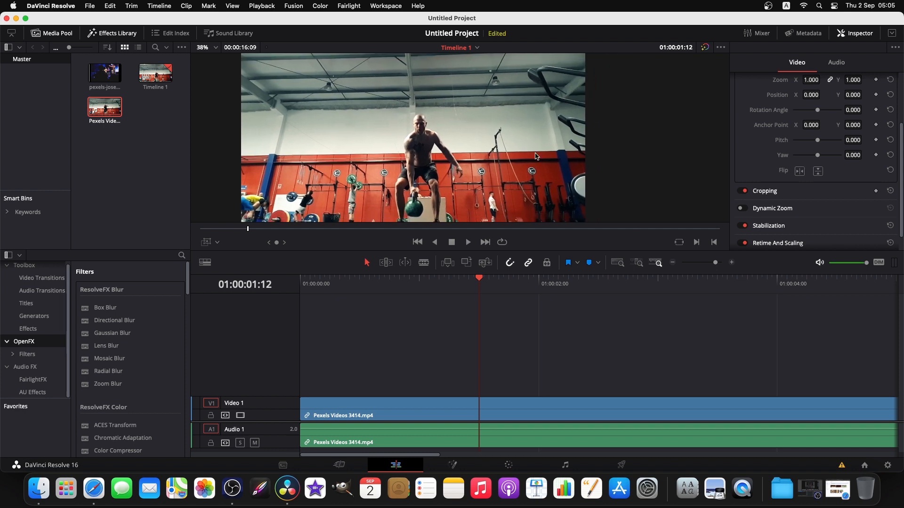
pyautogui.scroll(-4, 534, 156)
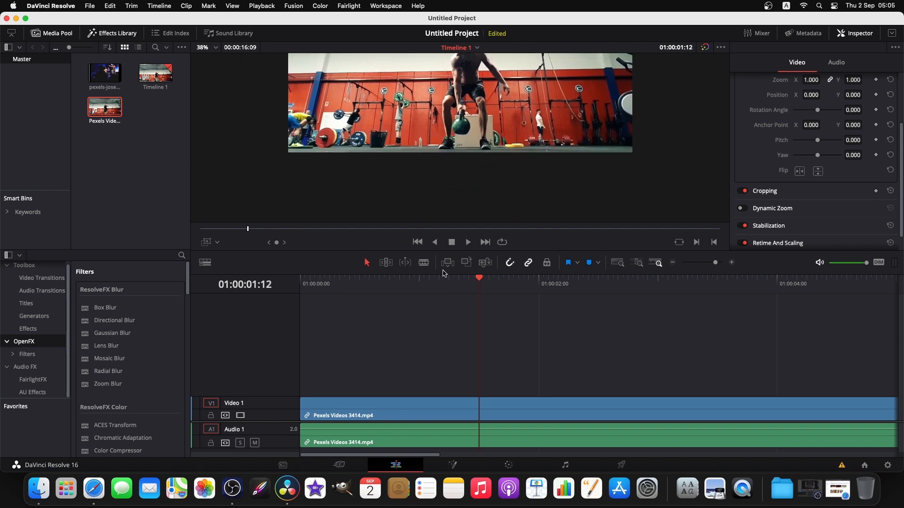
pyautogui.click(547, 415)
pyautogui.moveTo(811, 80); pyautogui.dragTo(823, 79)
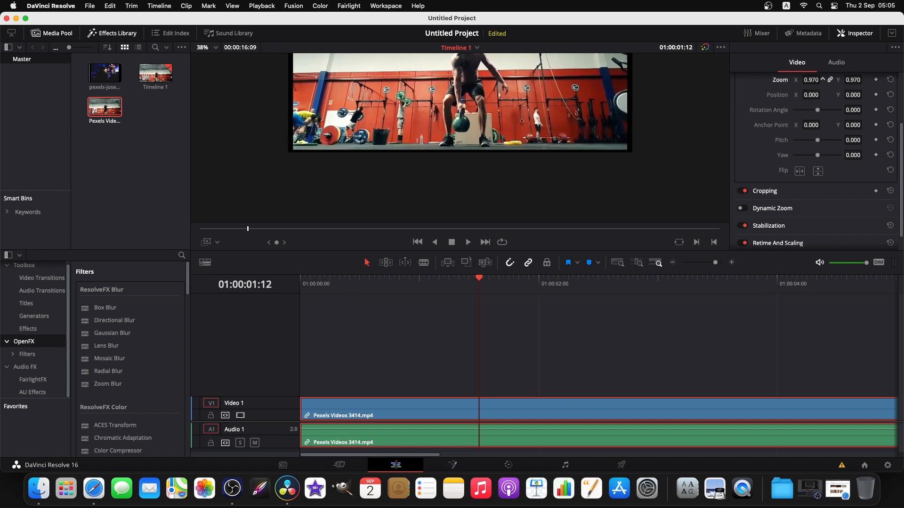
pyautogui.click(890, 80)
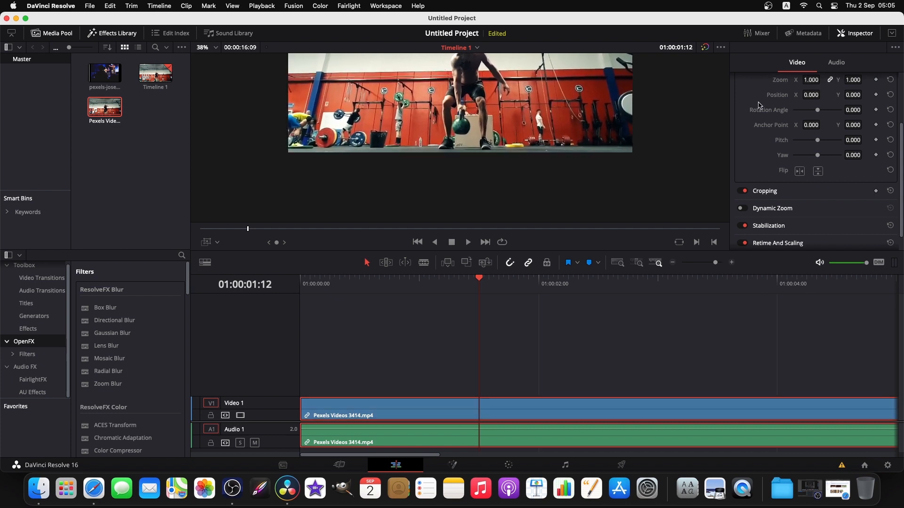
pyautogui.hscroll(-2, 390, 170)
pyautogui.hscroll(2, 390, 169)
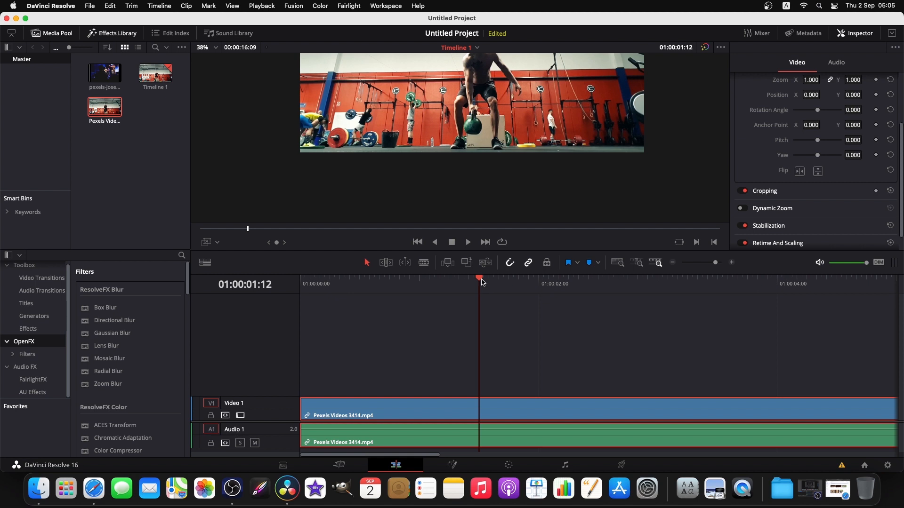
pyautogui.press('super+z')
pyautogui.press('super+z')
pyautogui.press('super+z')
pyautogui.press('super+z')
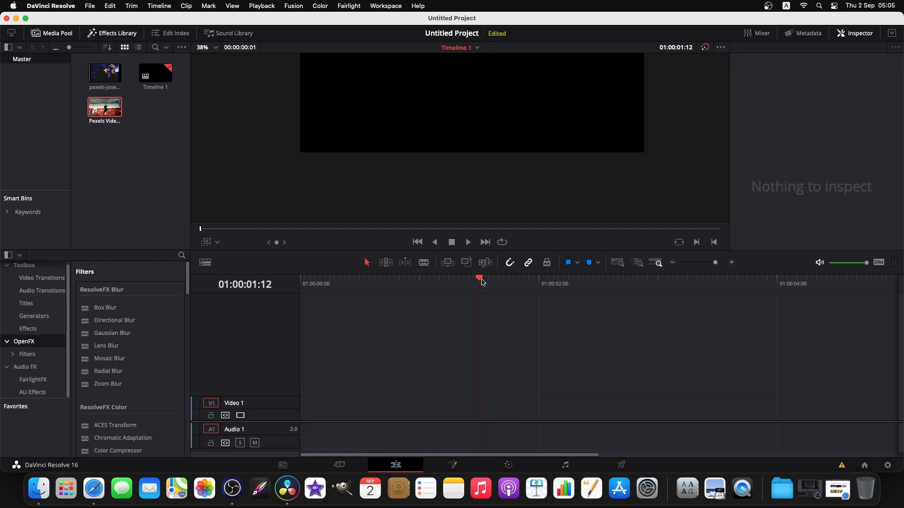
pyautogui.press('super+shift+z')
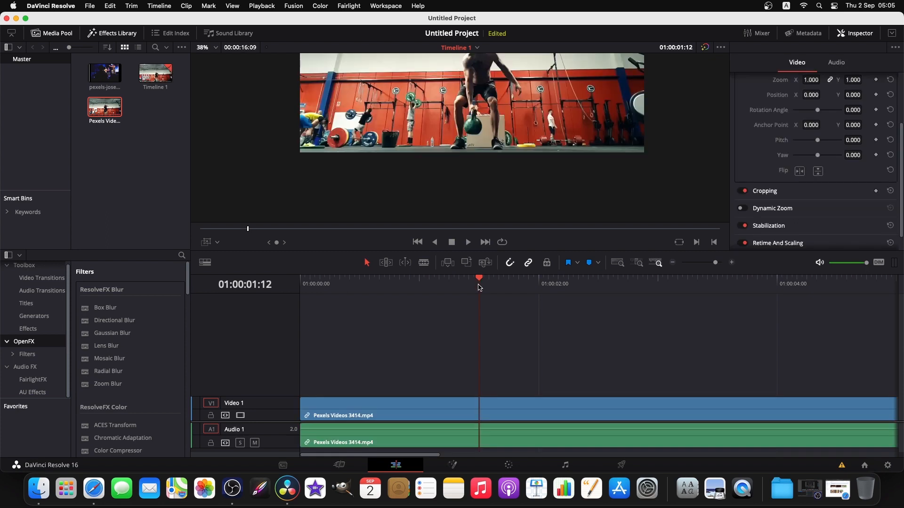
# Unlink the gym clip's audio from its video and delete the audio clip from track Audio 1
pyautogui.scroll(2, 488, 133)
pyautogui.scroll(-3, 487, 133)
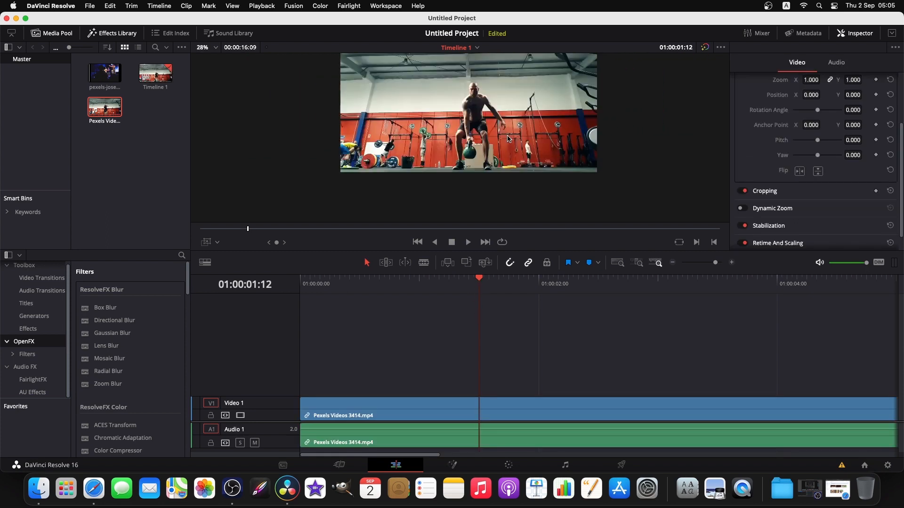
pyautogui.moveTo(480, 285); pyautogui.dragTo(301, 284)
pyautogui.moveTo(715, 262)
pyautogui.mouseDown()
pyautogui.moveTo(673, 262)
pyautogui.moveTo(723, 262)
pyautogui.moveTo(713, 262)
pyautogui.mouseUp()
pyautogui.rightClick(475, 414)
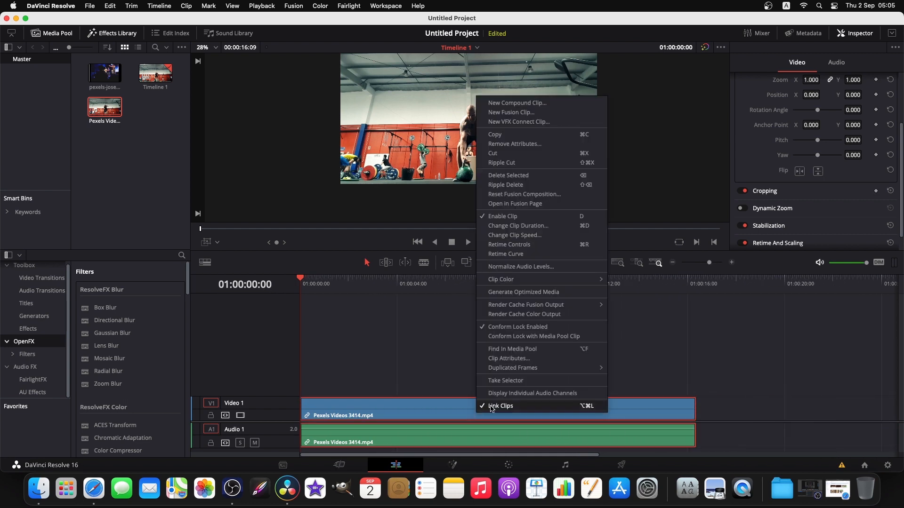
pyautogui.click(495, 406)
pyautogui.click(497, 442)
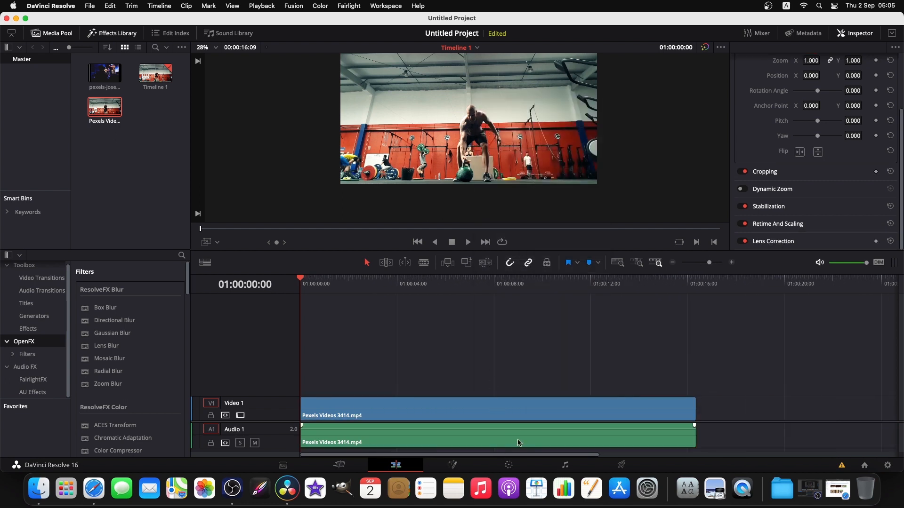
pyautogui.press('Delete')
# Play the gym video clip to find the moment when the kettlebell is raised overhead
pyautogui.click(331, 406)
pyautogui.press('space')
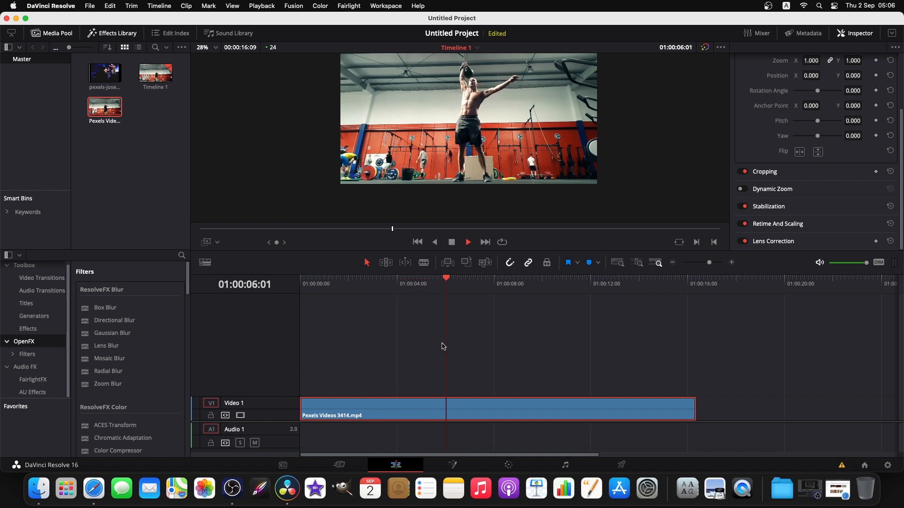
pyautogui.press('space')
pyautogui.moveTo(463, 288); pyautogui.dragTo(374, 303)
pyautogui.press('space')
pyautogui.press('space')
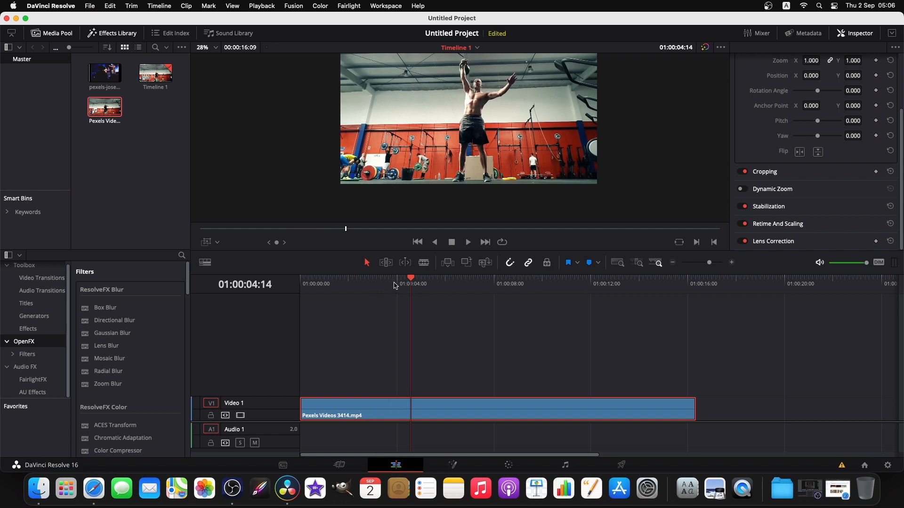
# Flag the gym clip and add clip markers at 01:00:03:12 and 01:00:04:19
pyautogui.moveTo(410, 281); pyautogui.dragTo(384, 287)
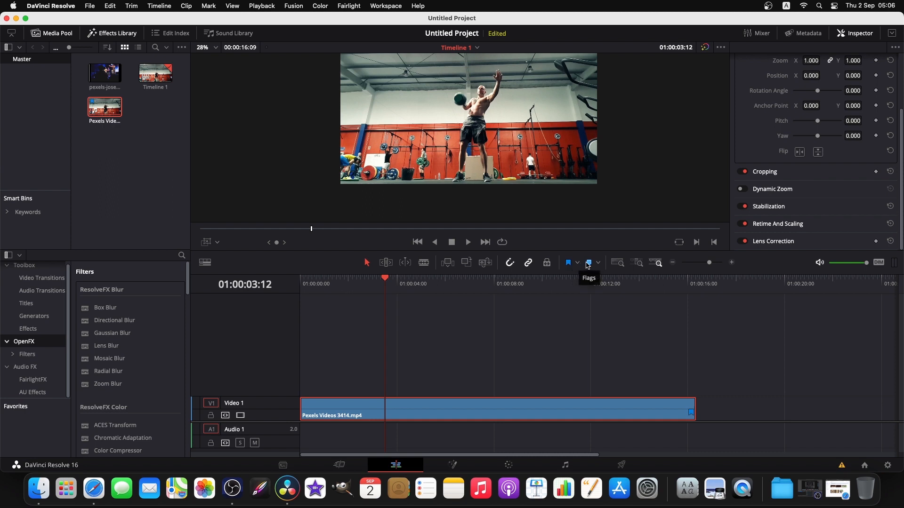
pyautogui.click(588, 264)
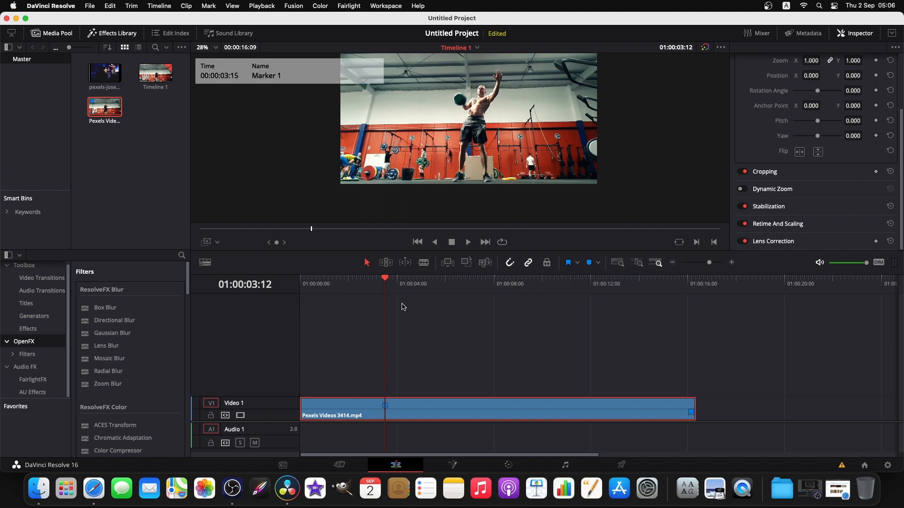
pyautogui.moveTo(388, 278); pyautogui.dragTo(417, 282)
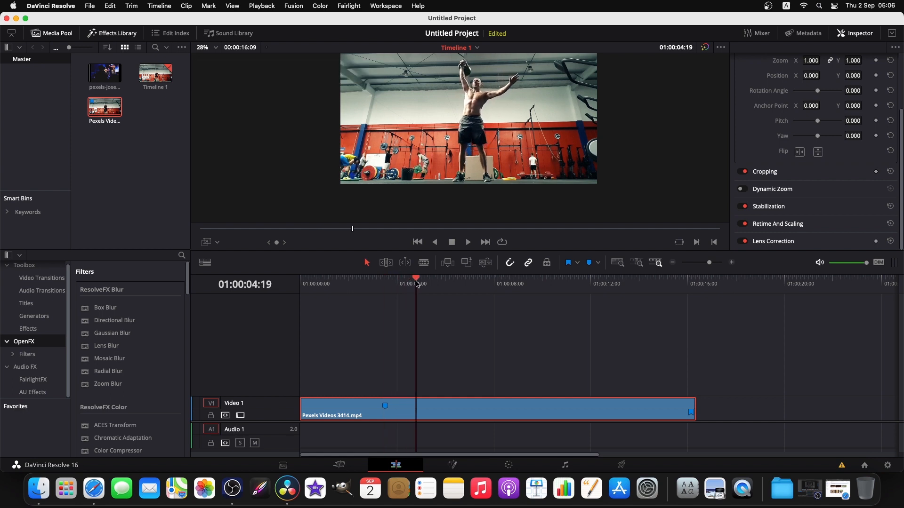
pyautogui.click(591, 267)
pyautogui.moveTo(418, 282); pyautogui.dragTo(384, 285)
pyautogui.click(449, 337)
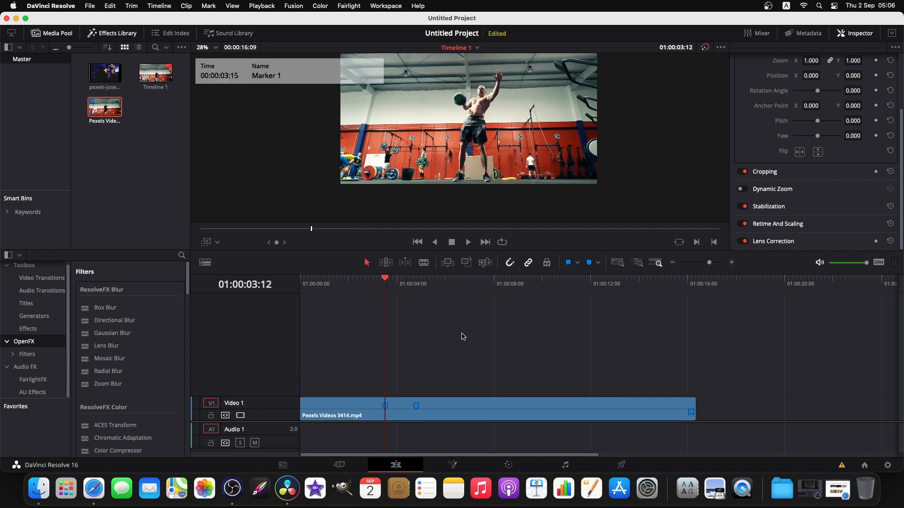
# Add Zoom and Position keyframes to the gym clip at the first marker, 01:00:03:12
pyautogui.click(466, 407)
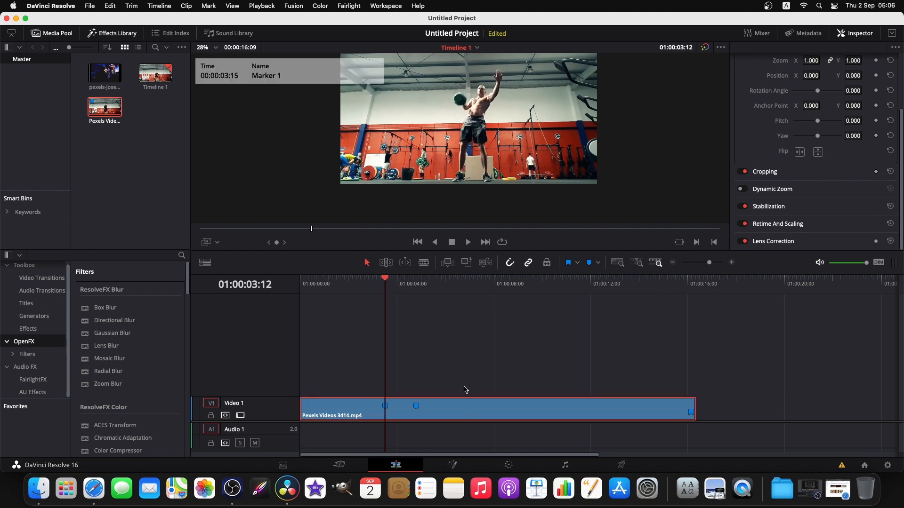
pyautogui.scroll(3, 794, 125)
pyautogui.scroll(-1, 508, 97)
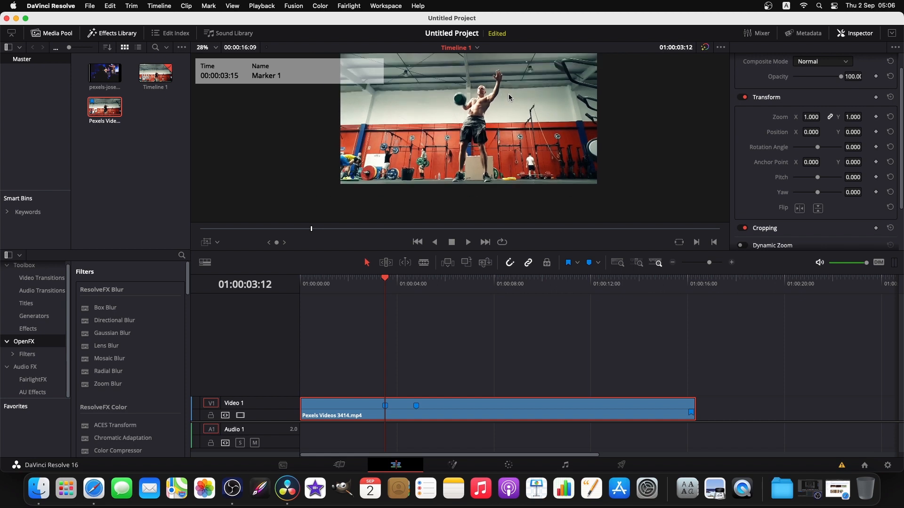
pyautogui.scroll(-3, 509, 97)
pyautogui.scroll(5, 508, 98)
pyautogui.scroll(-2, 508, 97)
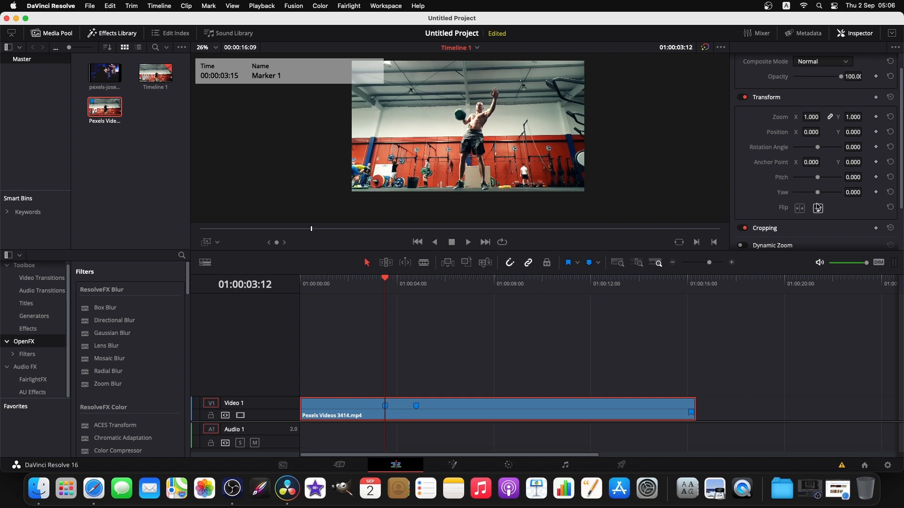
pyautogui.click(876, 117)
pyautogui.click(877, 133)
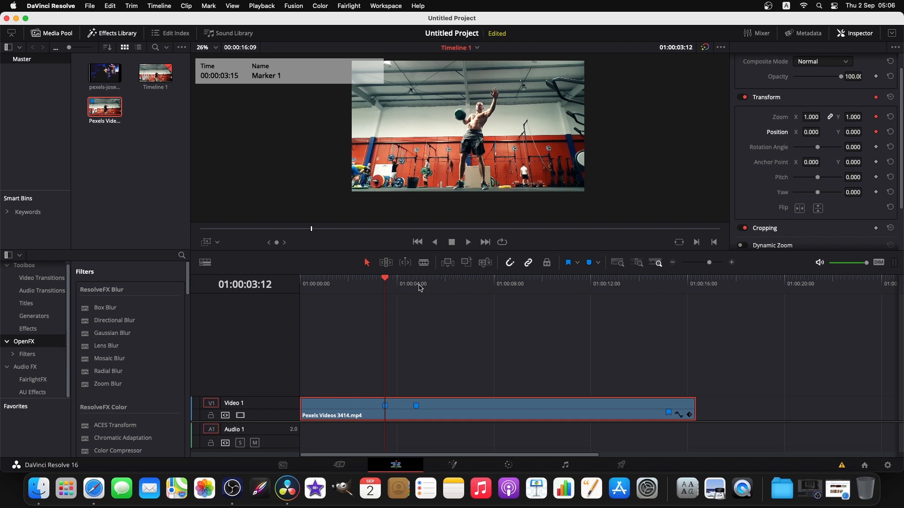
# At 01:00:04:10, keyframe the clip's Zoom at 4.160 and its Position at X -417 and Y -975 to frame the athlete's face
pyautogui.moveTo(387, 282); pyautogui.dragTo(407, 285)
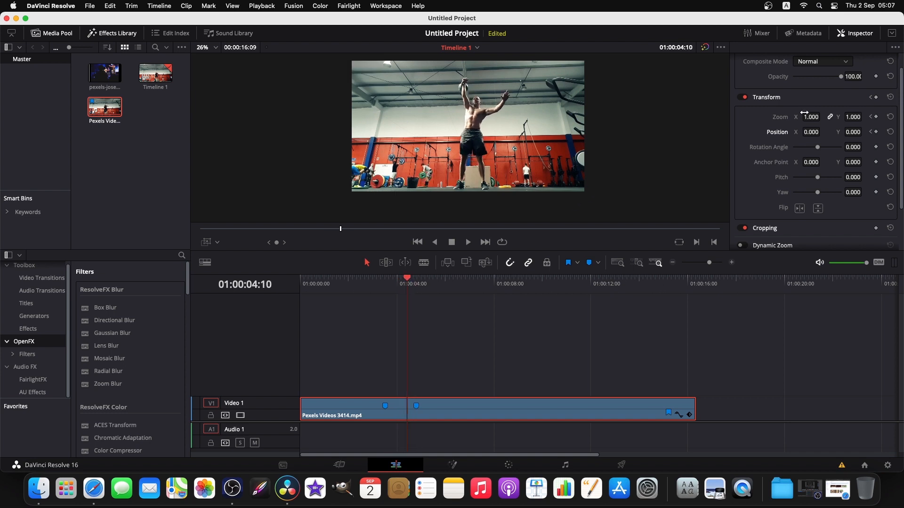
pyautogui.moveTo(809, 117); pyautogui.dragTo(858, 134)
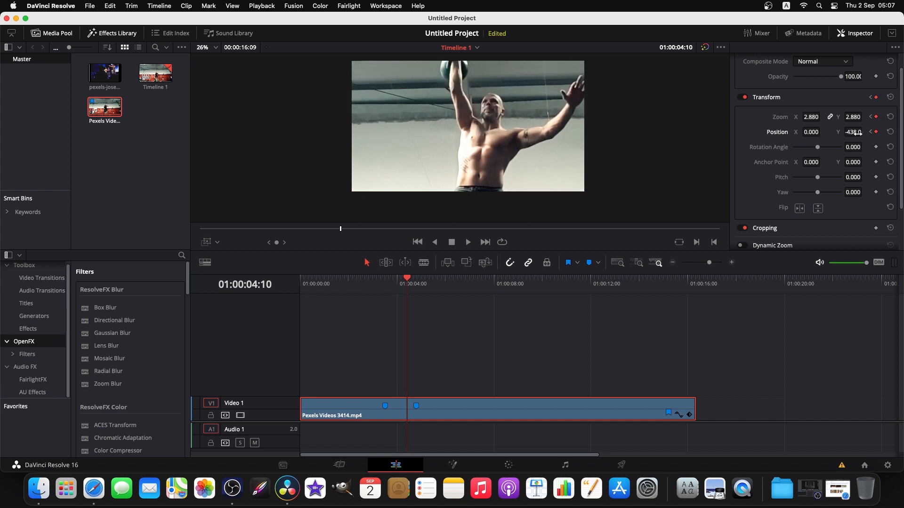
pyautogui.moveTo(808, 118); pyautogui.dragTo(822, 132)
# At 01:00:05:08, keyframe the clip back to Zoom 1.000 with Position X and Y at 0.000
pyautogui.moveTo(408, 281)
pyautogui.mouseDown()
pyautogui.moveTo(455, 285)
pyautogui.moveTo(429, 284)
pyautogui.mouseUp()
pyautogui.click(813, 119)
pyautogui.write('1')
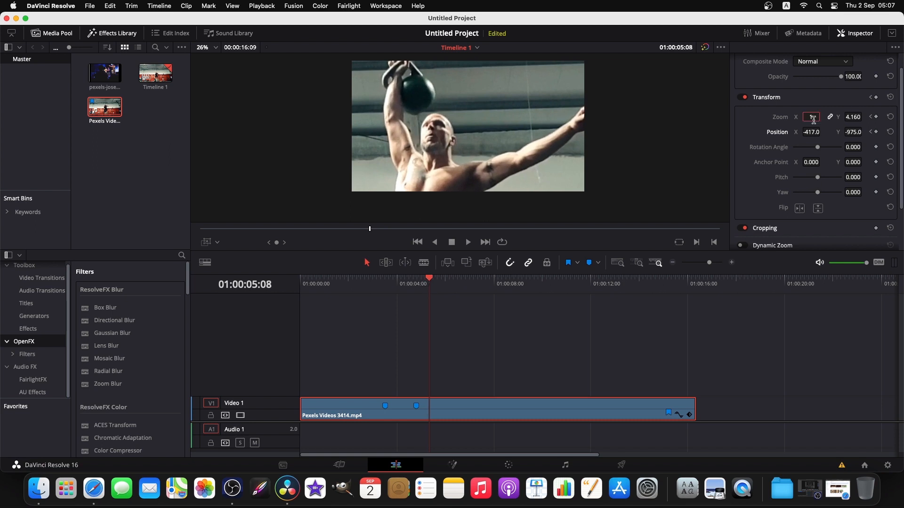
pyautogui.press('Return')
pyautogui.click(812, 132)
pyautogui.write('000')
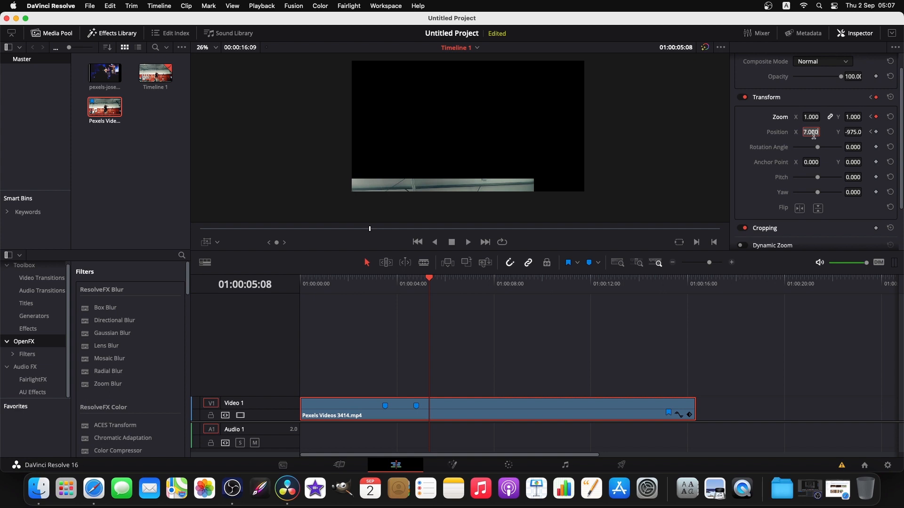
pyautogui.press('Return')
pyautogui.click(852, 132)
pyautogui.write('0')
pyautogui.press('Return')
pyautogui.click(554, 370)
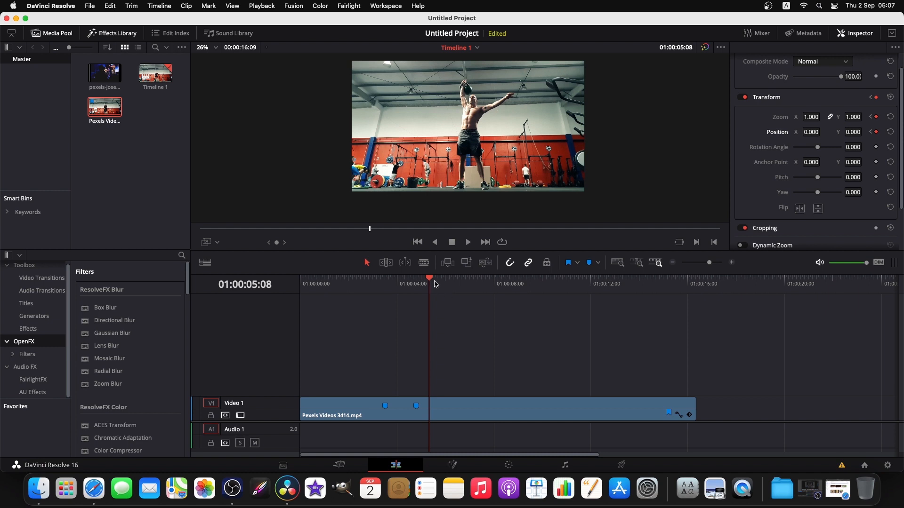
# Play the clip through the keyframed section to check the zoom in and out, and return to the first marker
pyautogui.moveTo(431, 279); pyautogui.dragTo(361, 295)
pyautogui.press('space')
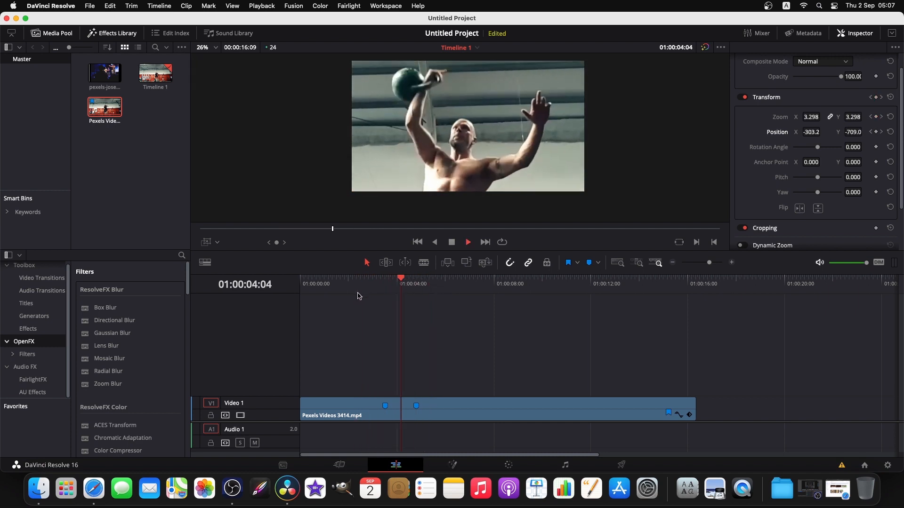
pyautogui.press('space')
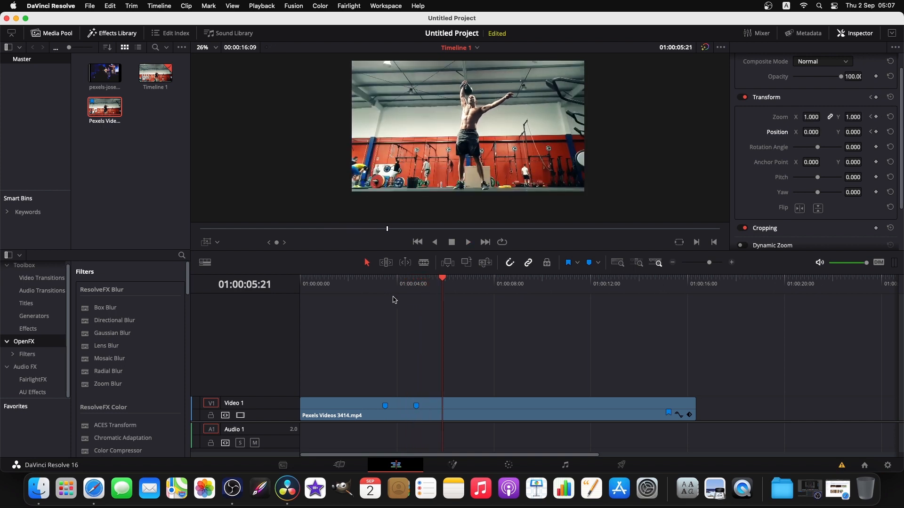
pyautogui.moveTo(440, 285); pyautogui.dragTo(381, 299)
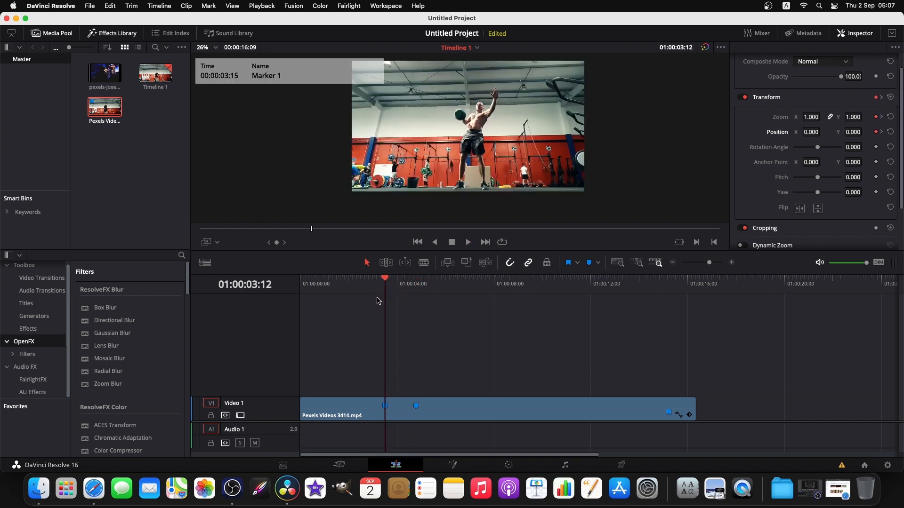
pyautogui.rightClick(670, 418)
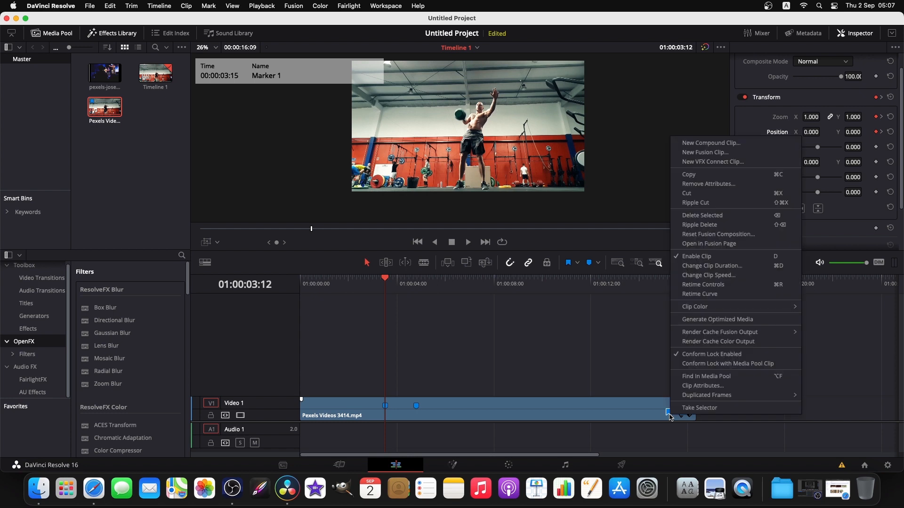
pyautogui.moveTo(685, 398)
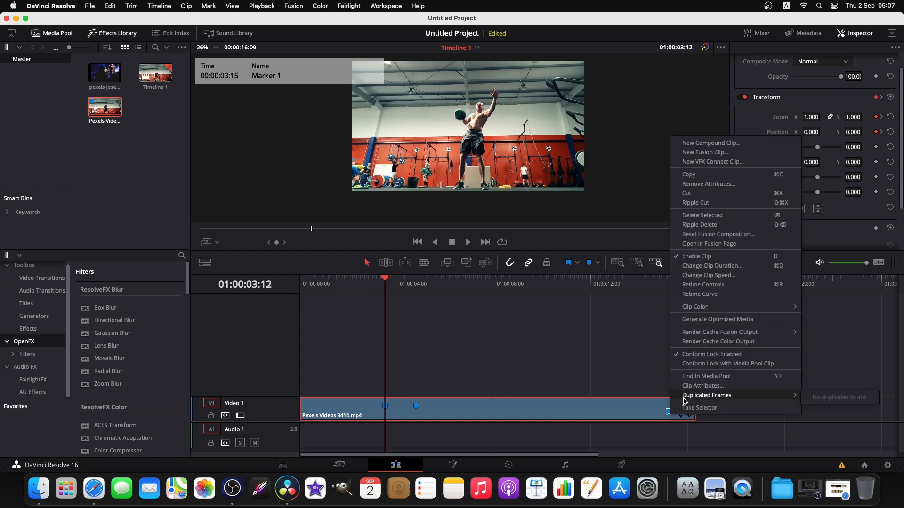
pyautogui.click(631, 369)
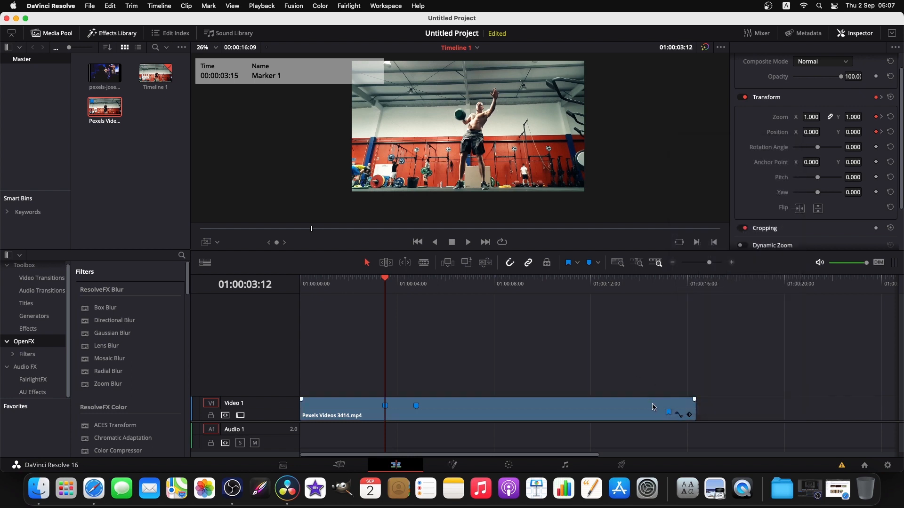
# Show the gym clip's keyframe curve and ease all three Zoom X keyframes into smooth Bezier points
pyautogui.click(677, 416)
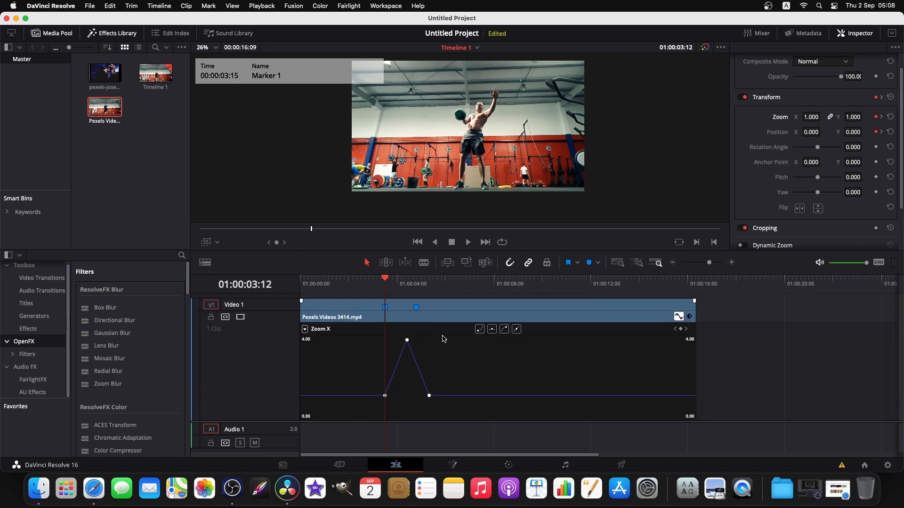
pyautogui.moveTo(345, 334); pyautogui.dragTo(397, 384)
pyautogui.moveTo(413, 403); pyautogui.dragTo(480, 415)
pyautogui.click(493, 329)
# Replay the clip from near its start to check the eased zoom
pyautogui.click(313, 281)
pyautogui.press('space')
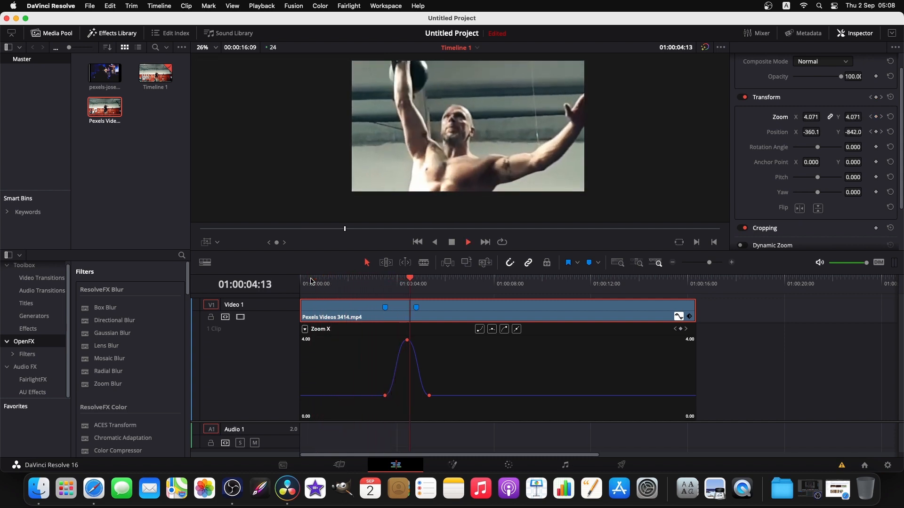
pyautogui.press('space')
# Step backward frame by frame from 01:00:04:10 to 01:00:03:20 to examine the athlete's framing during the zoom
pyautogui.moveTo(419, 277); pyautogui.dragTo(410, 282)
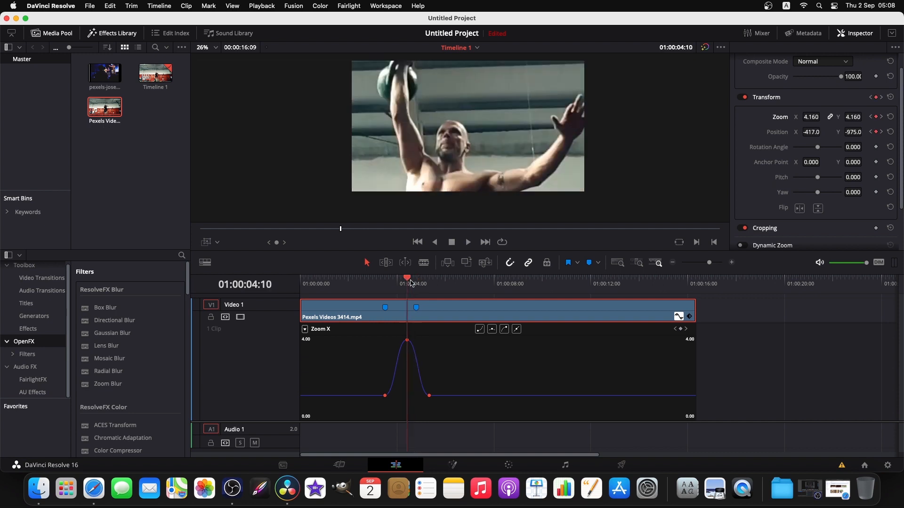
pyautogui.press('Left')
pyautogui.press('Left')
pyautogui.press('Left')
pyautogui.press('Left')
pyautogui.press('Left')
pyautogui.press('Left')
pyautogui.press('Left')
pyautogui.press('Left')
pyautogui.press('Left')
pyautogui.press('Left')
pyautogui.press('Left')
pyautogui.press('Left')
pyautogui.press('Left')
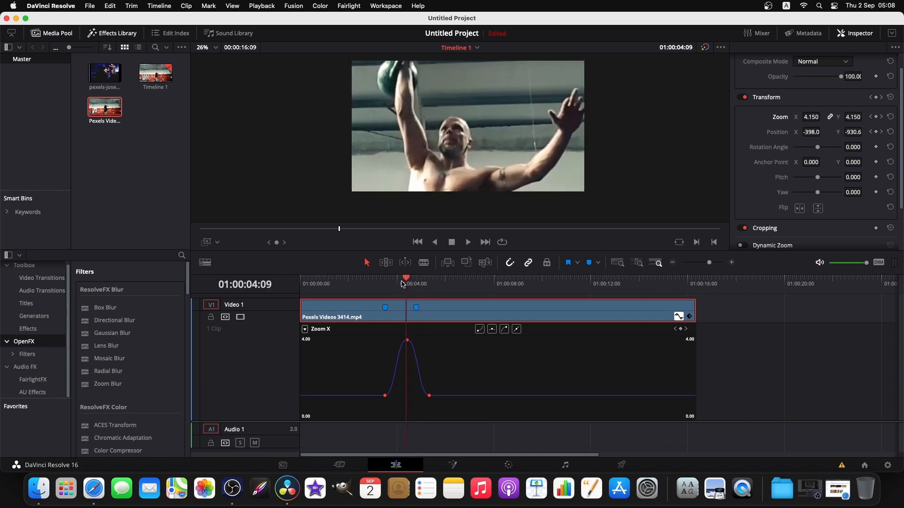
pyautogui.press('Left')
pyautogui.press('Left')
pyautogui.press('Left')
pyautogui.press('Left')
pyautogui.press('Left')
pyautogui.press('Left')
pyautogui.press('Left')
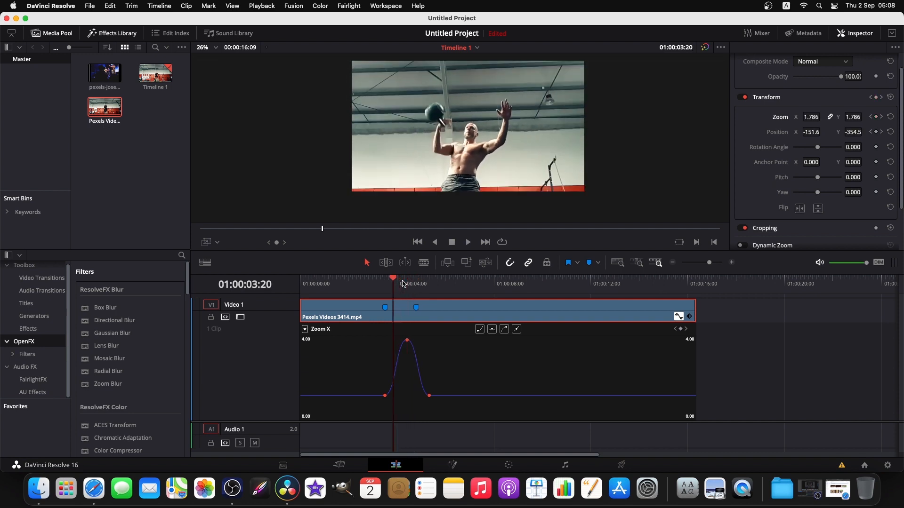
# Step frame by frame back to 01:00:03:14 to examine the frame edges at the start of the zoom
pyautogui.press('Right')
pyautogui.press('Right')
pyautogui.press('Right')
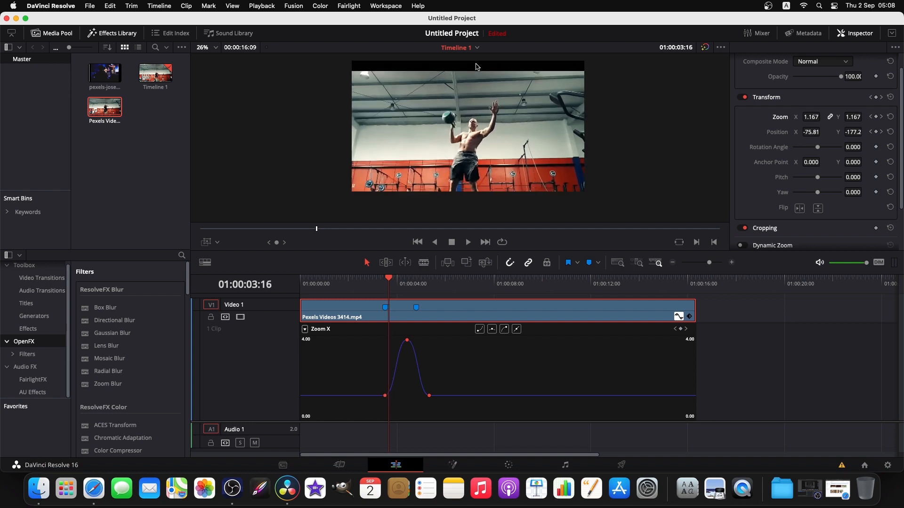
pyautogui.press('Left')
pyautogui.press('Left')
pyautogui.press('Left')
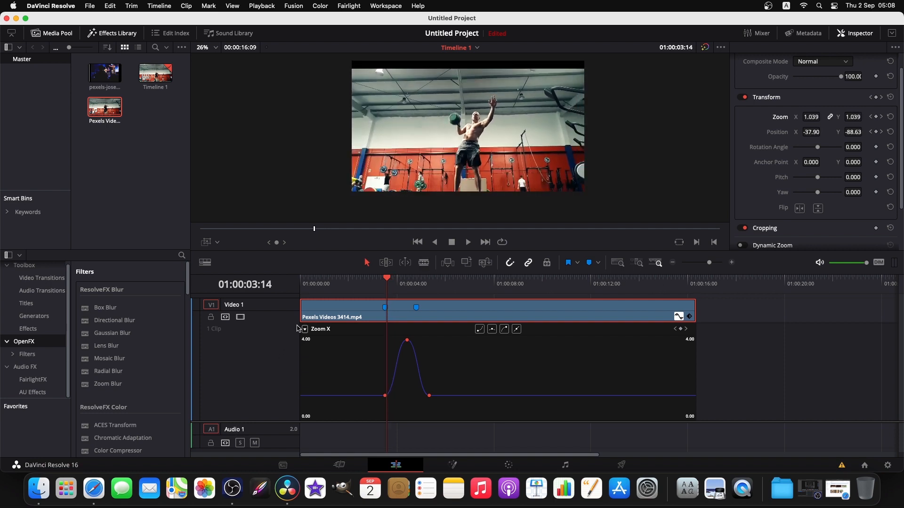
# Show the Position X and Position Y curves of the gym clip and select the three keyframes on each
pyautogui.click(305, 330)
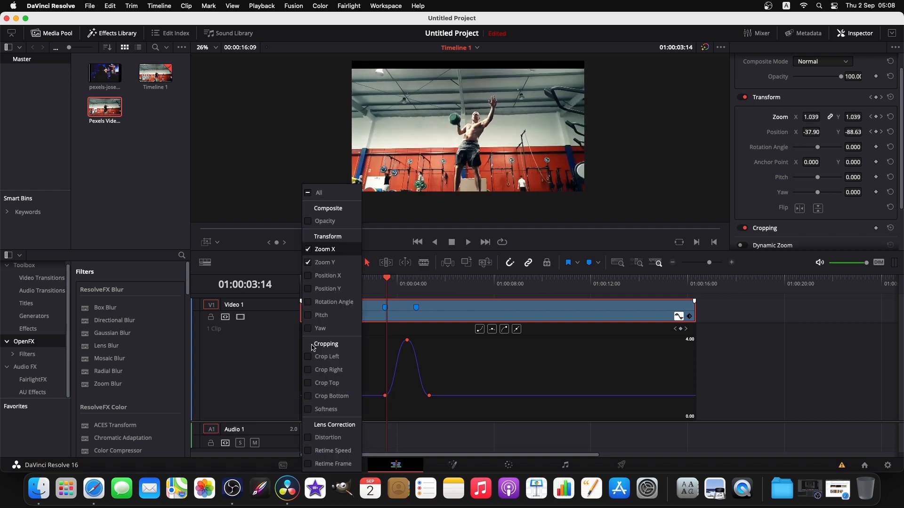
pyautogui.click(336, 276)
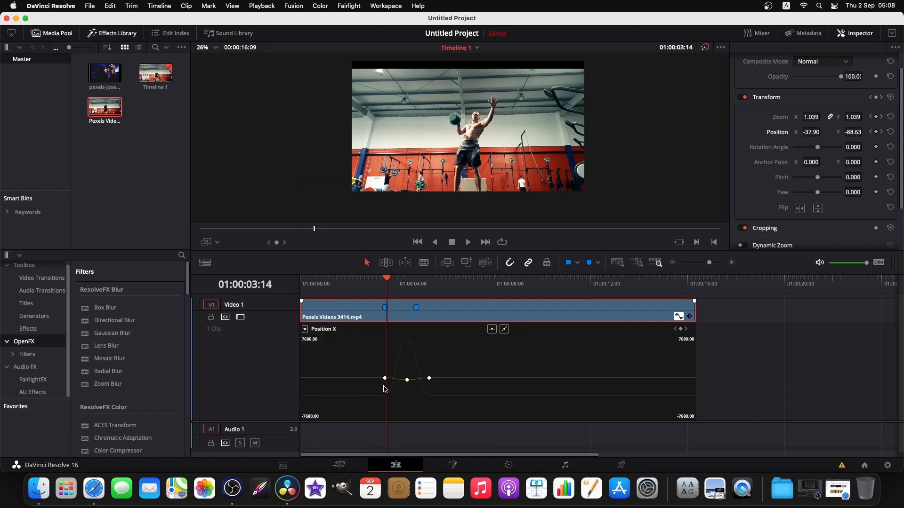
pyautogui.moveTo(378, 360); pyautogui.dragTo(460, 407)
pyautogui.click(305, 329)
pyautogui.click(326, 288)
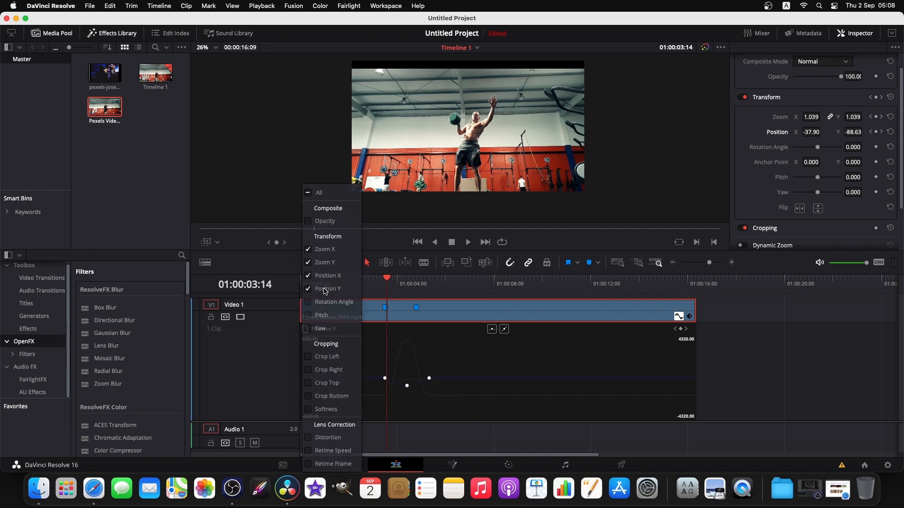
pyautogui.moveTo(466, 348); pyautogui.dragTo(359, 412)
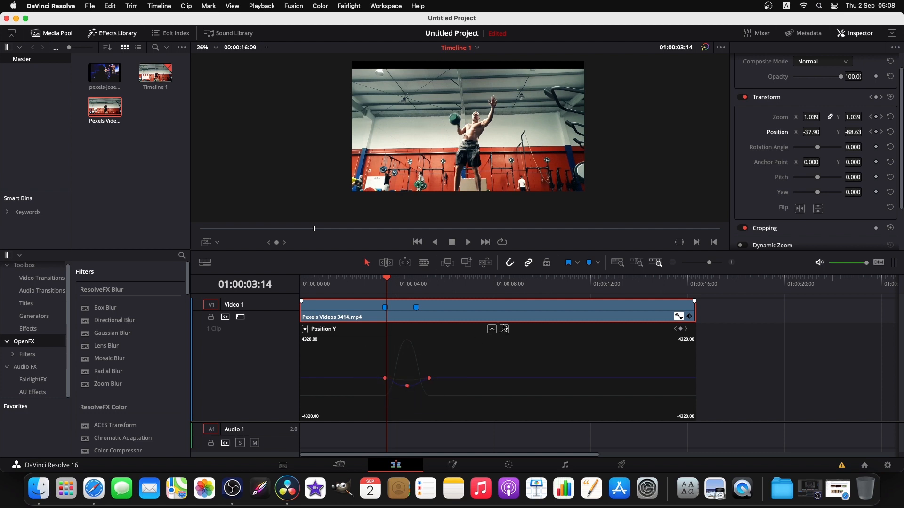
# Replay the clip from before the first marker to check the zoom, and return to the marker at 01:00:03:12
pyautogui.moveTo(388, 278); pyautogui.dragTo(347, 285)
pyautogui.press('space')
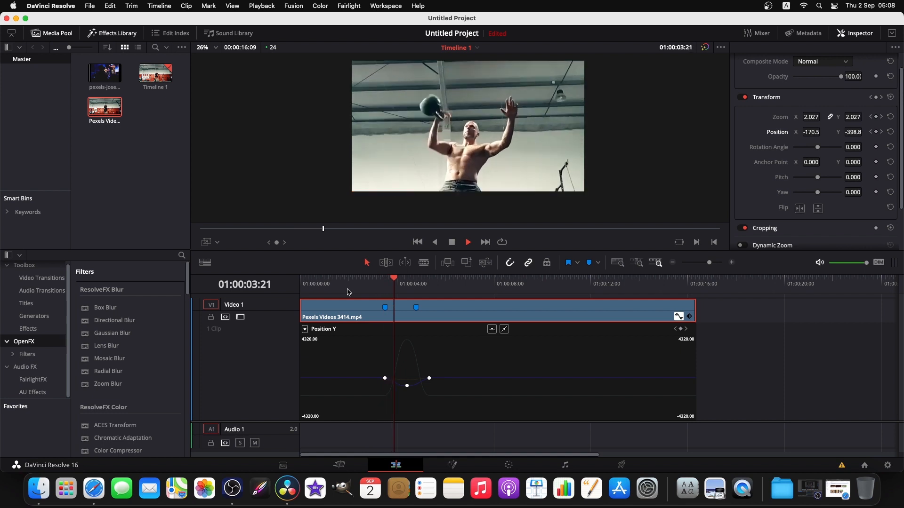
pyautogui.press('space')
pyautogui.moveTo(410, 279); pyautogui.dragTo(393, 282)
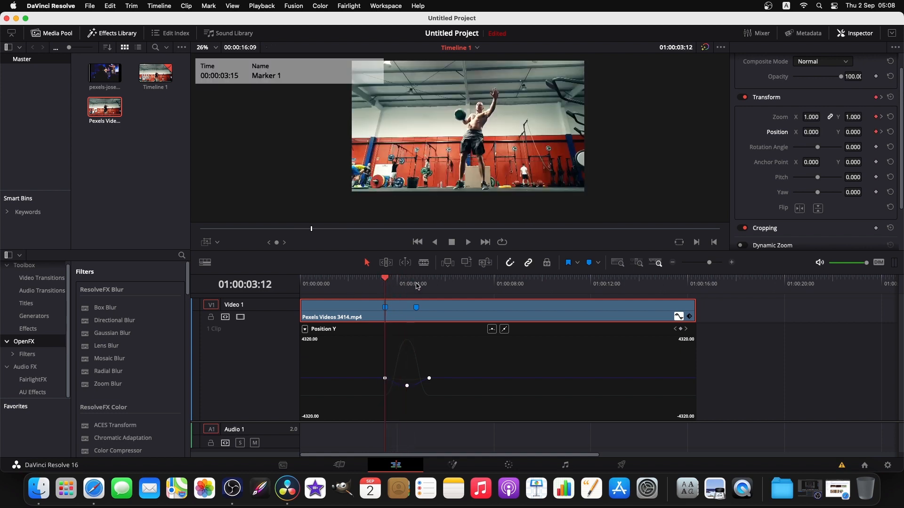
# Add a Position Y keyframe at 01:00:03:17 by making the vertical offset less negative
pyautogui.press('Right')
pyautogui.press('Right')
pyautogui.press('Right')
pyautogui.press('Right')
pyautogui.press('Right')
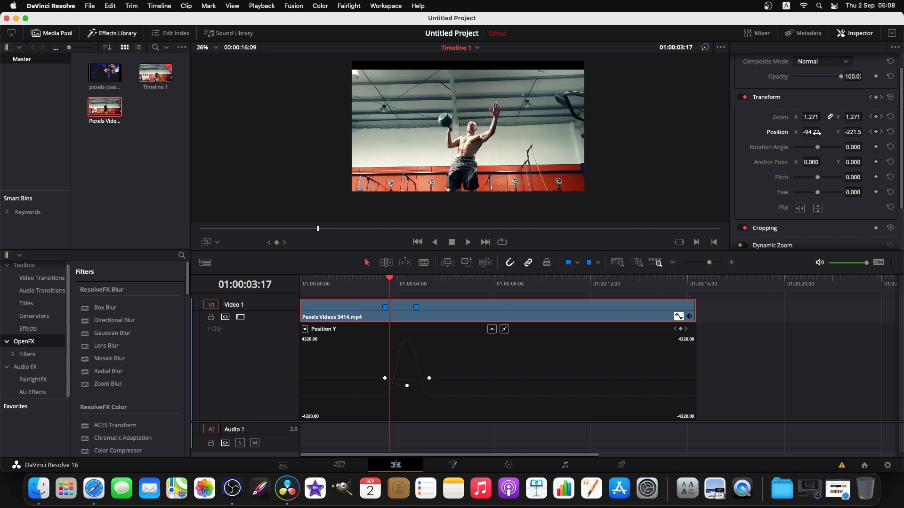
pyautogui.moveTo(856, 134); pyautogui.dragTo(854, 134)
# Ease the first three Position Y keyframes and replay the zoom around the first marker
pyautogui.press('space')
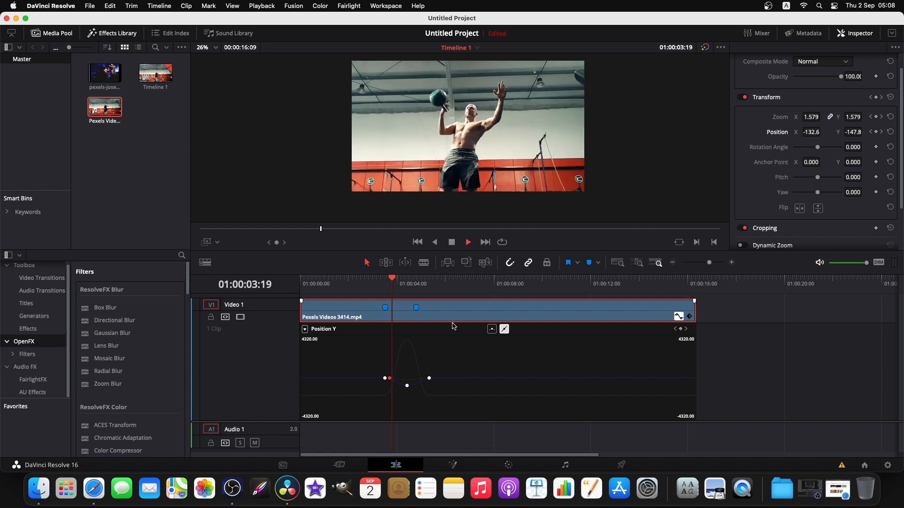
pyautogui.click(384, 286)
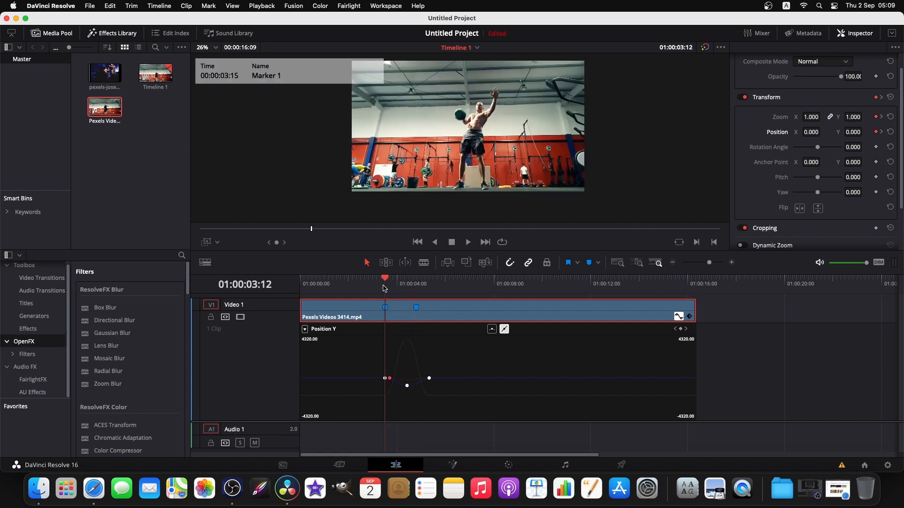
pyautogui.moveTo(367, 362); pyautogui.dragTo(407, 407)
pyautogui.press('space')
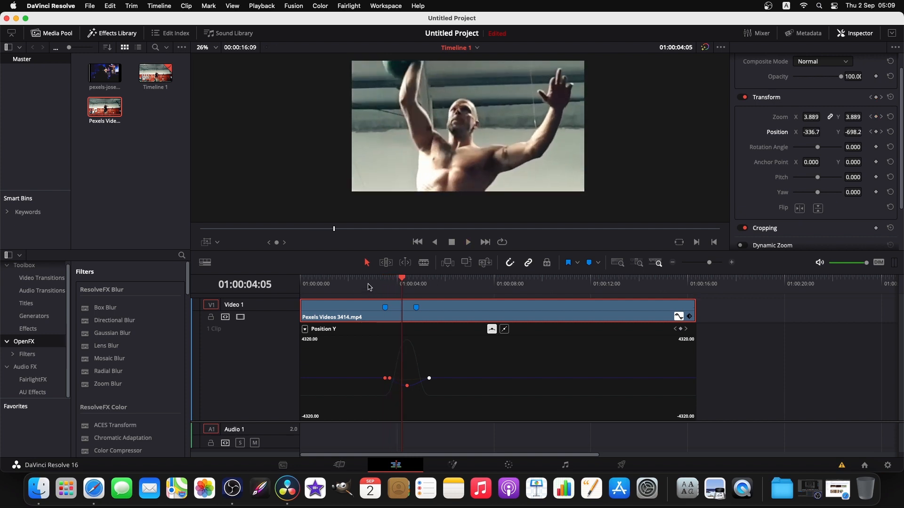
pyautogui.click(368, 285)
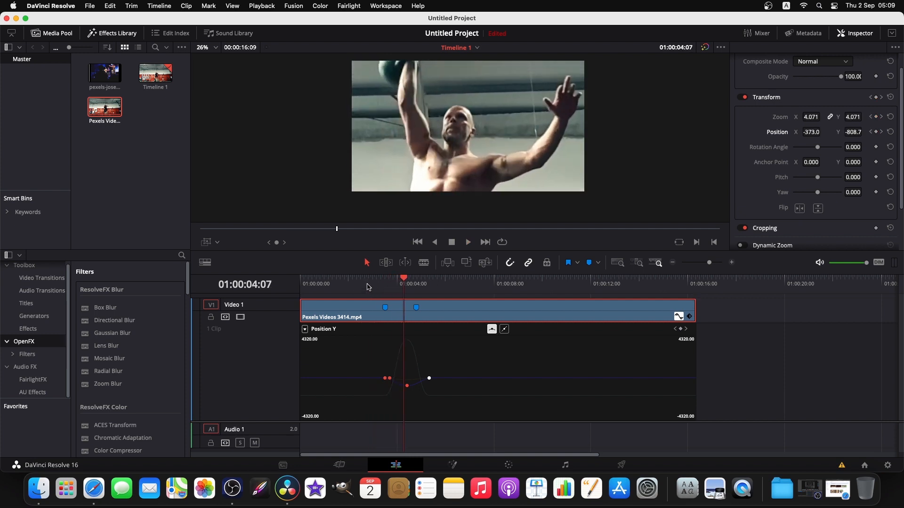
pyautogui.click(366, 286)
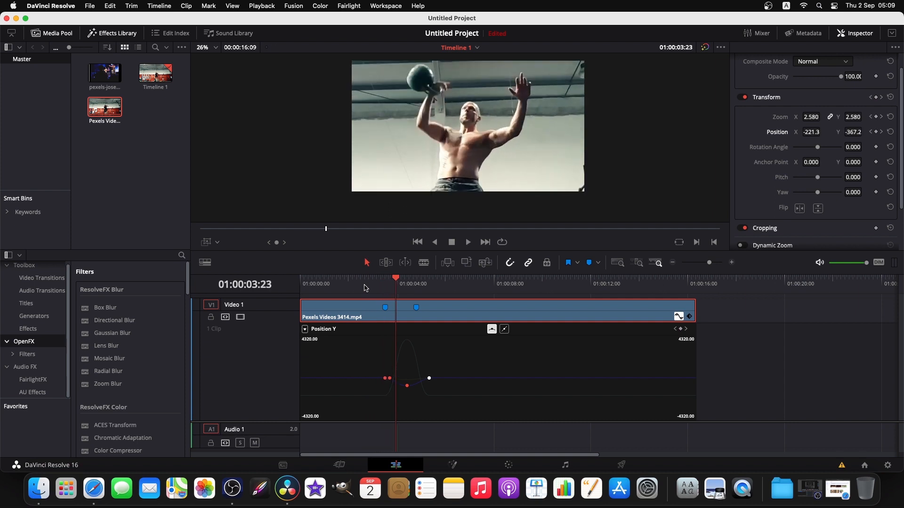
# Step backward frame by frame from 01:00:03:23 to 01:00:03:13 to examine the framing at the zoom's start
pyautogui.press('Left')
pyautogui.press('Left')
pyautogui.press('Left')
pyautogui.press('Left')
pyautogui.press('Left')
pyautogui.press('Left')
pyautogui.press('Left')
pyautogui.press('Left')
pyautogui.press('Left')
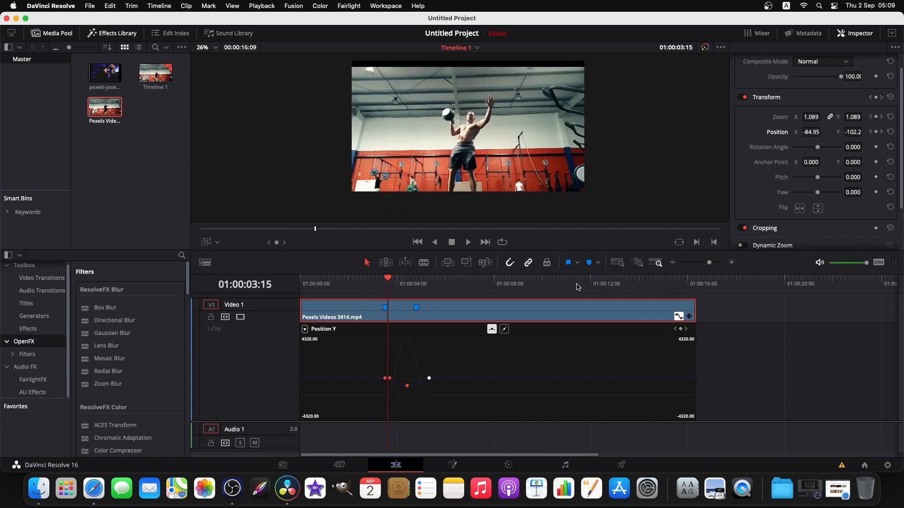
pyautogui.press('Left')
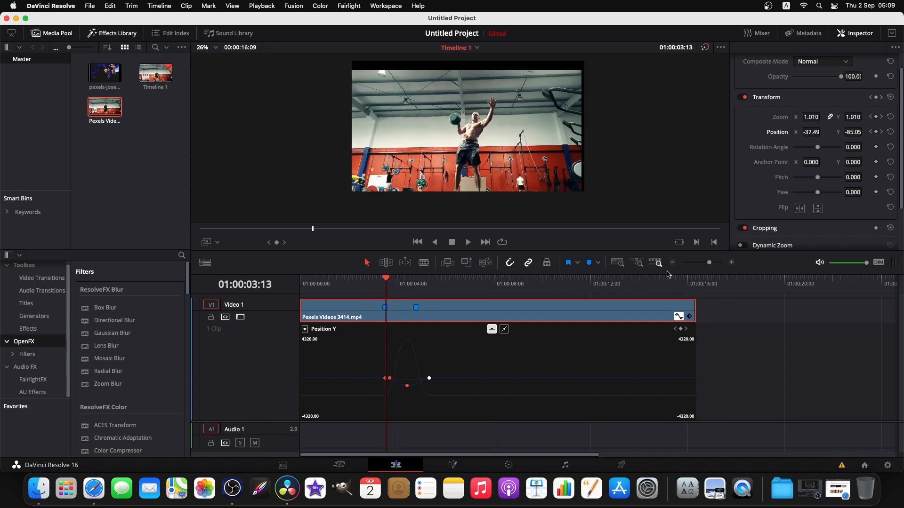
# Shift the first three Position Y keyframes slightly earlier and a little higher on the curve
pyautogui.moveTo(710, 262); pyautogui.dragTo(714, 264)
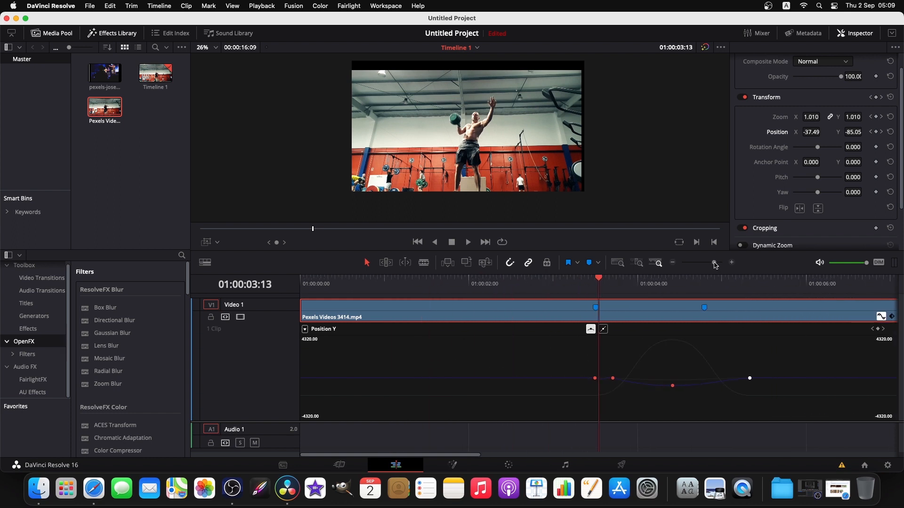
pyautogui.moveTo(614, 378); pyautogui.dragTo(611, 377)
pyautogui.moveTo(669, 384); pyautogui.dragTo(668, 384)
pyautogui.click(307, 329)
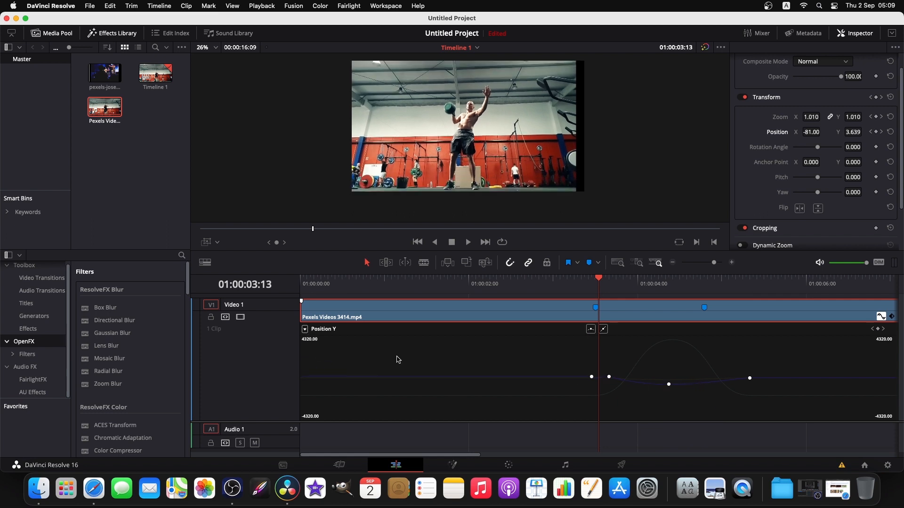
# Show the Zoom X curve, lower its peak keyframe to 3.76 and raise the first keyframe to 1.19 at 01:00:03:13
pyautogui.click(305, 329)
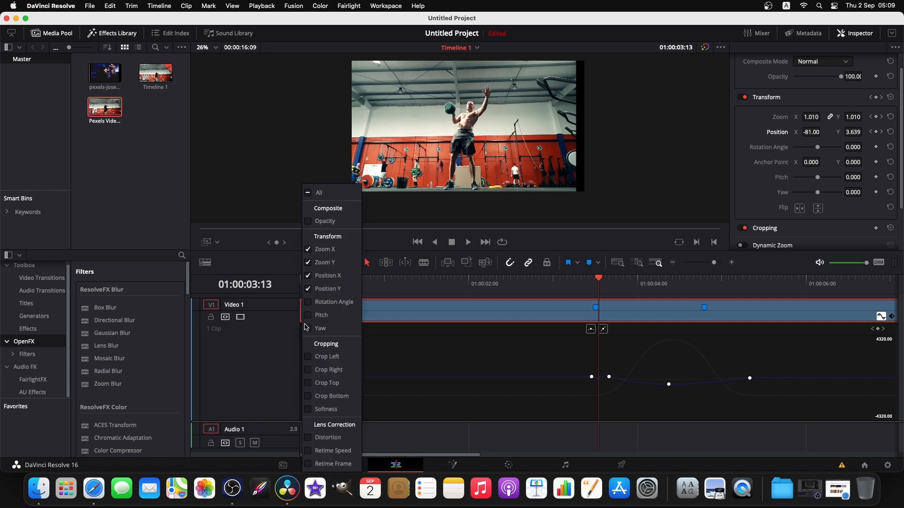
pyautogui.click(324, 250)
pyautogui.moveTo(671, 341)
pyautogui.moveTo(672, 340)
pyautogui.mouseDown()
pyautogui.moveTo(639, 346)
pyautogui.moveTo(674, 345)
pyautogui.mouseUp()
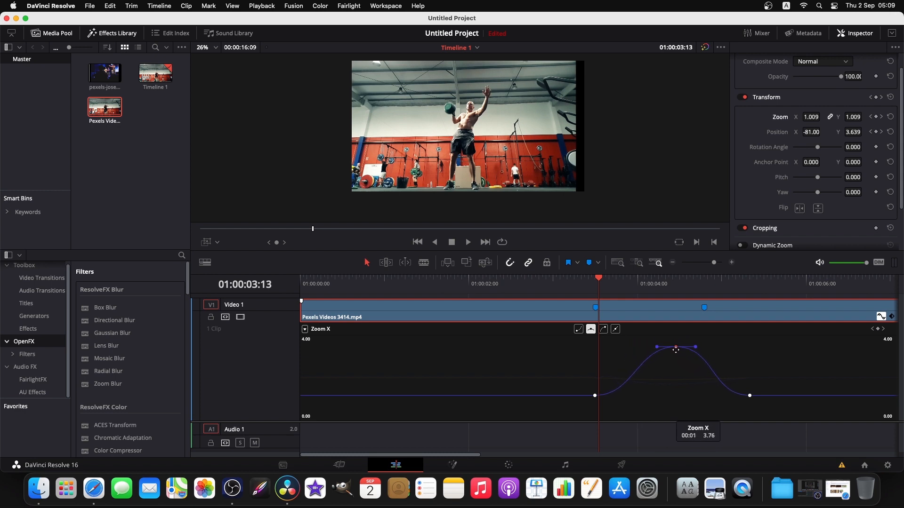
pyautogui.moveTo(595, 395); pyautogui.dragTo(597, 391)
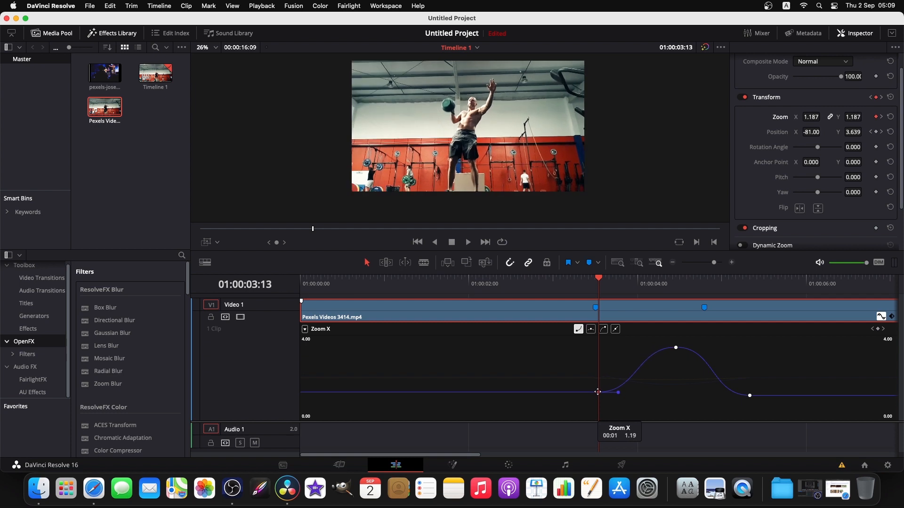
# Move the first Zoom X keyframe earlier, ahead of the first marker, and raise it slightly
pyautogui.moveTo(596, 283); pyautogui.dragTo(580, 286)
pyautogui.click(578, 286)
pyautogui.moveTo(598, 392); pyautogui.dragTo(577, 389)
# Play the clip through the reshaped zoom and return to 01:00:05:04 to check the end of the zoom-out
pyautogui.press('space')
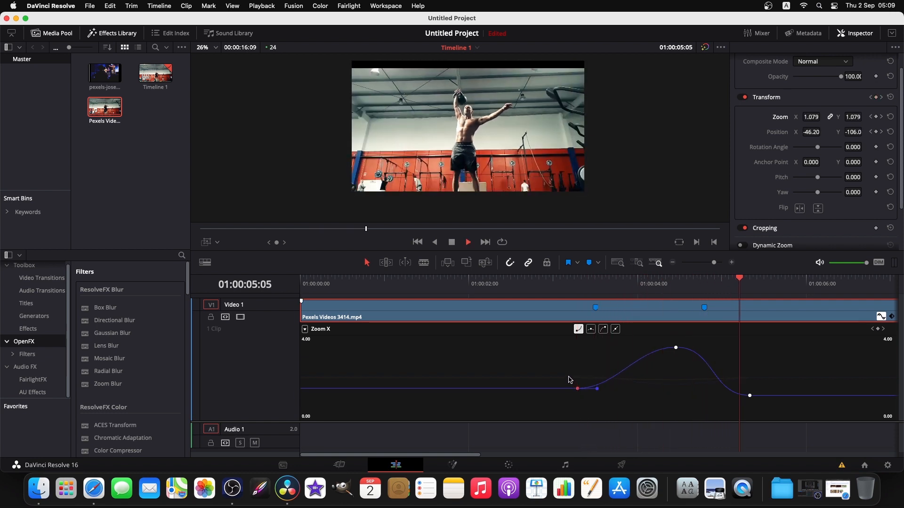
pyautogui.press('space')
pyautogui.moveTo(819, 285); pyautogui.dragTo(737, 302)
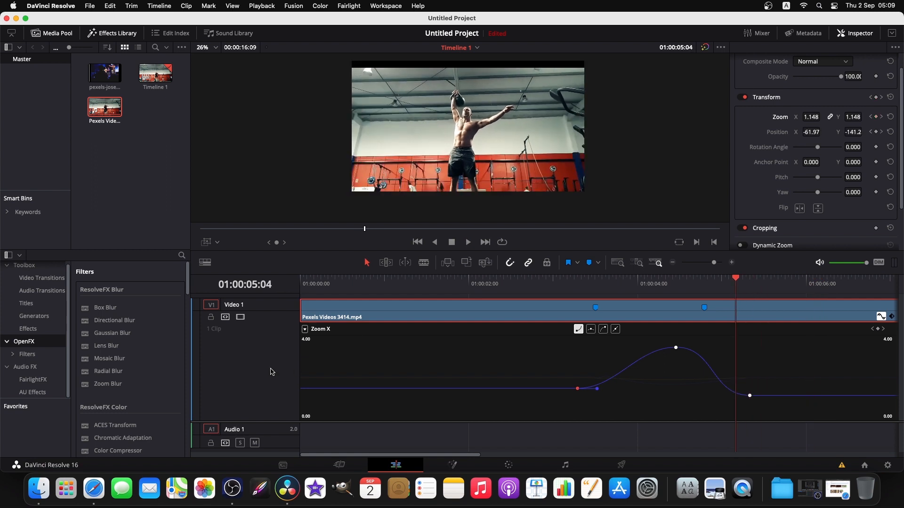
# Show the Position X curve and then the Position Y curve to inspect their keyframes around the zoom
pyautogui.click(304, 330)
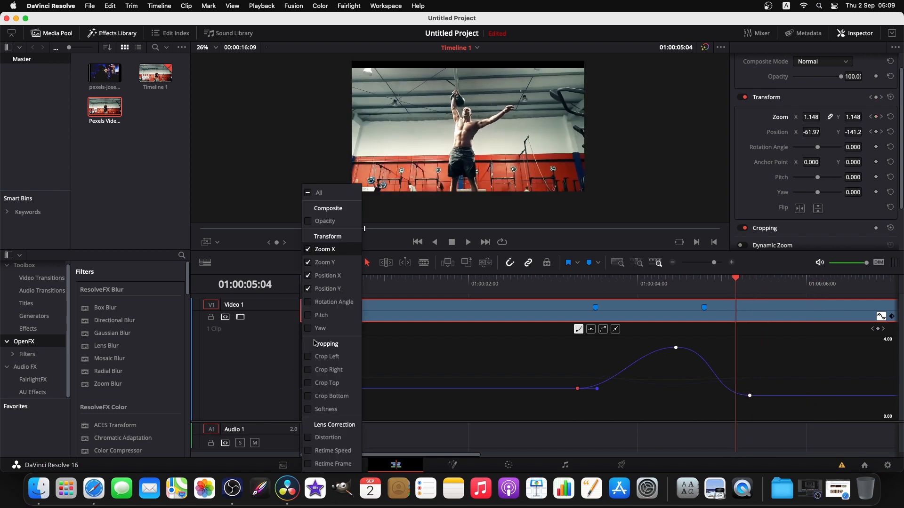
pyautogui.click(330, 275)
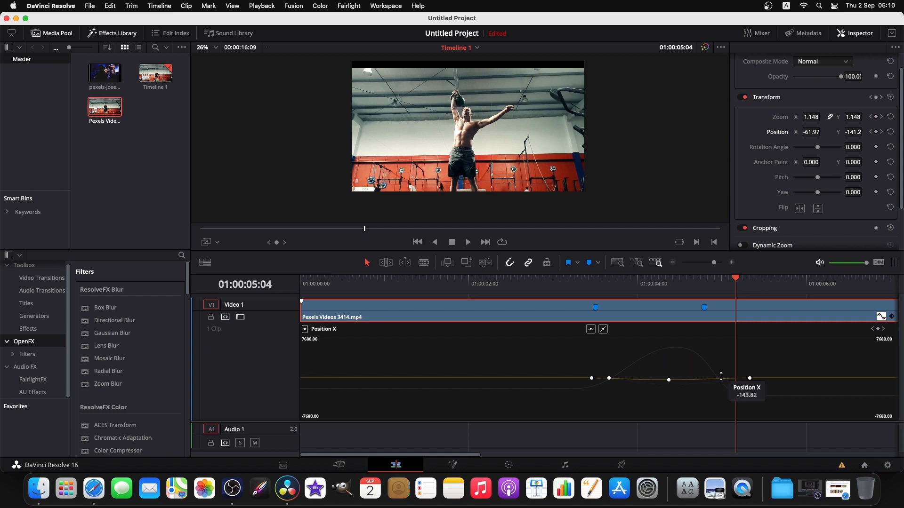
pyautogui.click(305, 331)
pyautogui.click(330, 289)
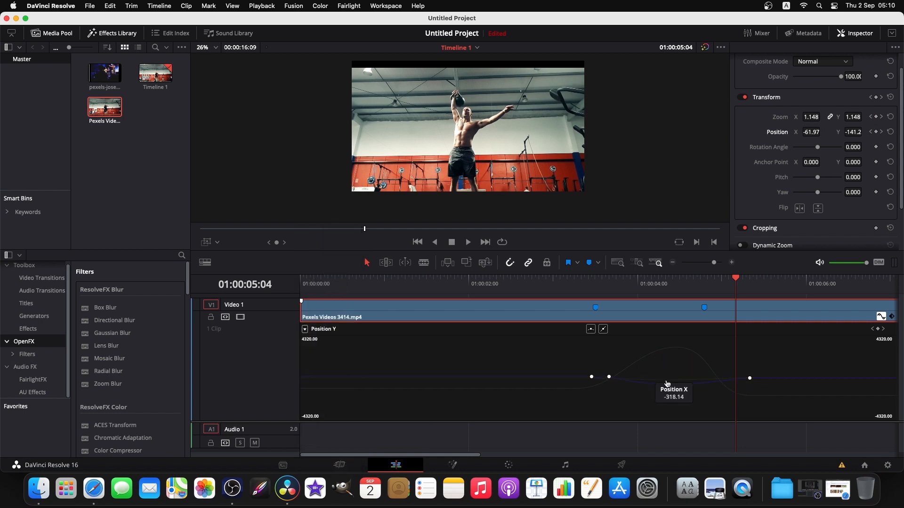
# Set the last Position Y keyframe on the clip's curve to 115.20 and play back the animated zoom
pyautogui.moveTo(749, 378); pyautogui.dragTo(750, 377)
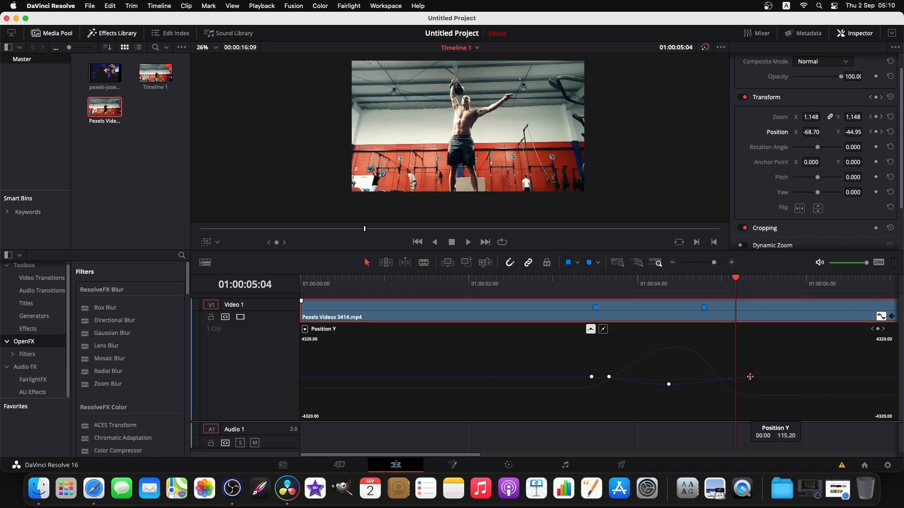
pyautogui.click(733, 280)
pyautogui.moveTo(733, 281); pyautogui.dragTo(513, 300)
pyautogui.press('space')
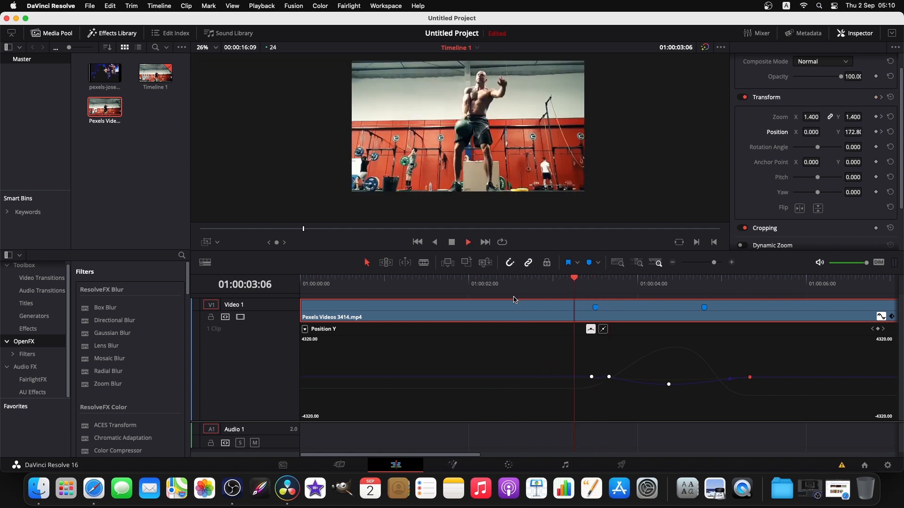
pyautogui.press('space')
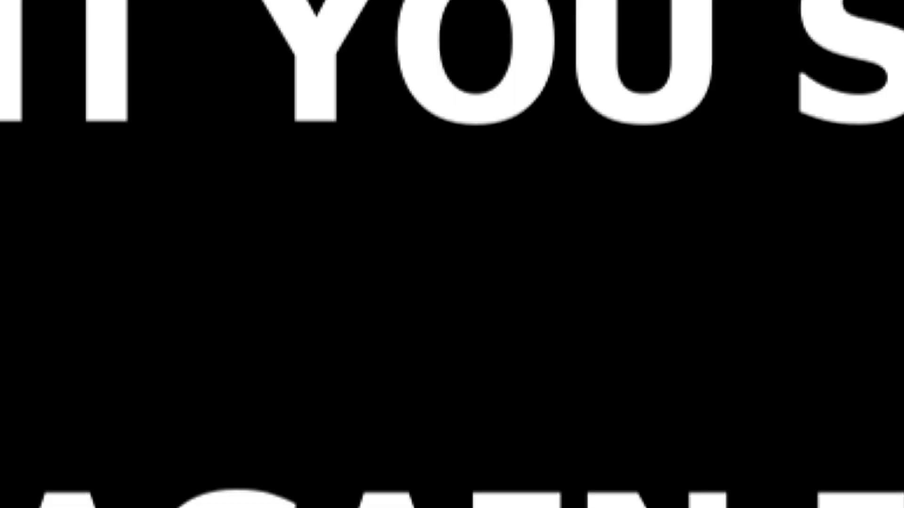
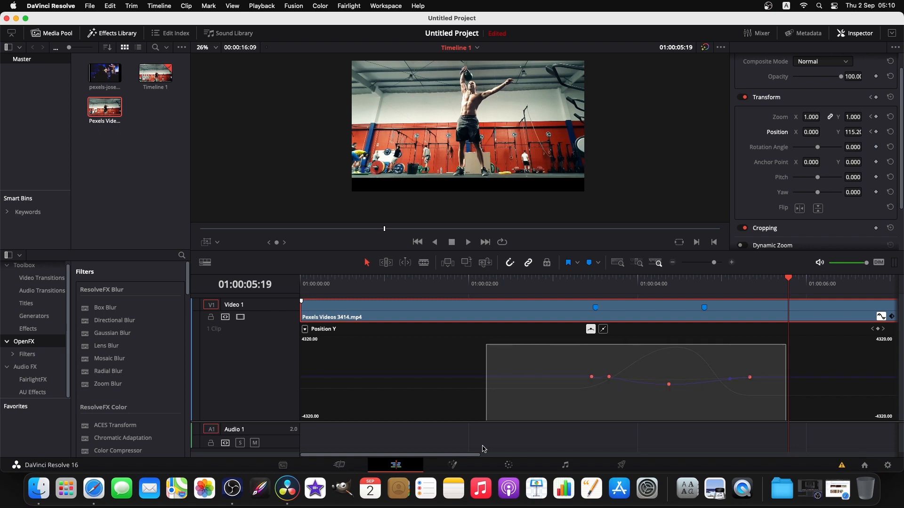
# Close the clip's keyframe curve editor and play the keyframed zoom from the start of the timeline
pyautogui.click(882, 316)
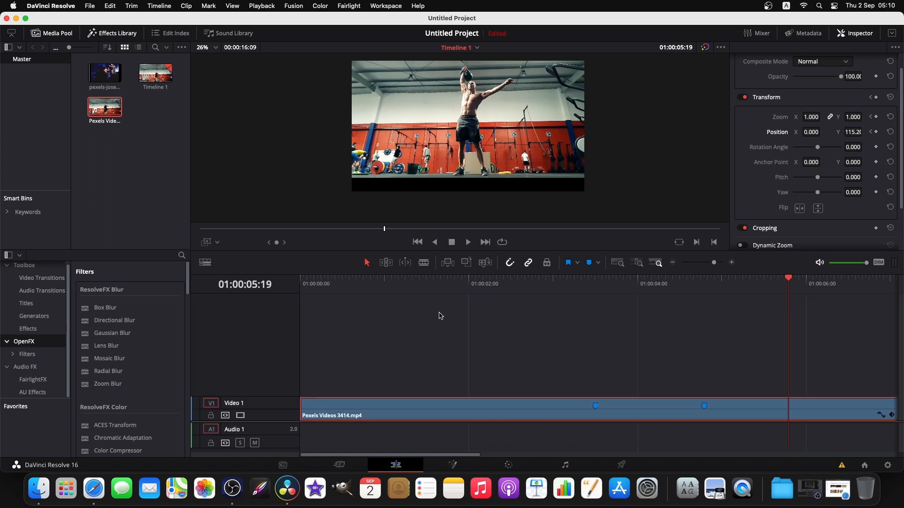
pyautogui.moveTo(447, 288); pyautogui.dragTo(238, 290)
pyautogui.press('space')
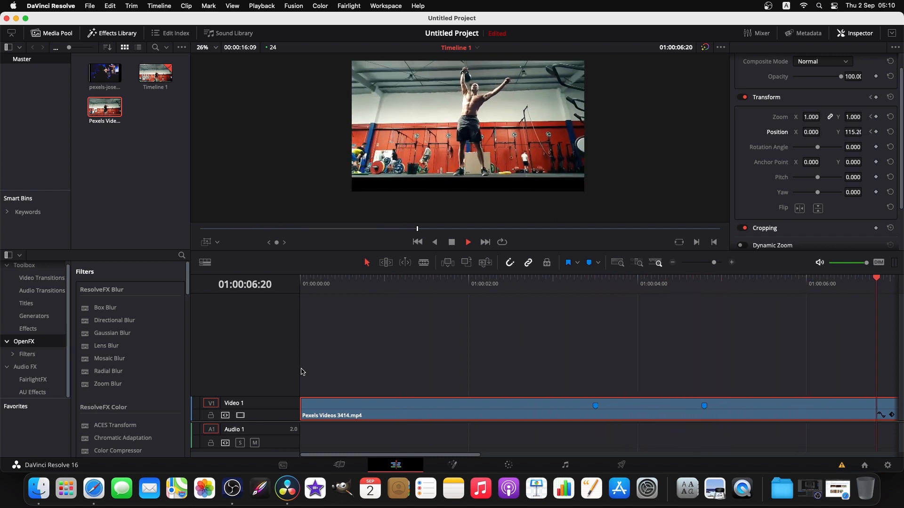
pyautogui.press('space')
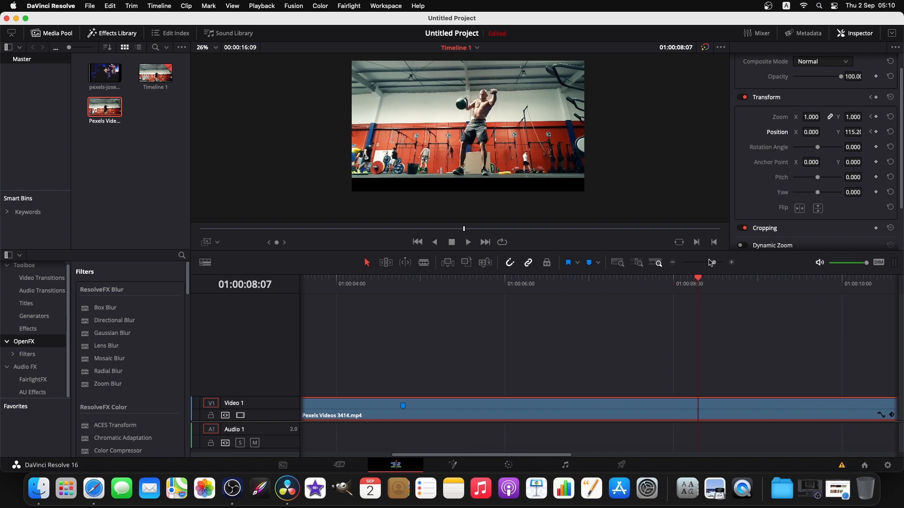
# Show more of the timeline and replay the keyframed zoom across the two keyframe markers to review its motion
pyautogui.moveTo(713, 263); pyautogui.dragTo(710, 263)
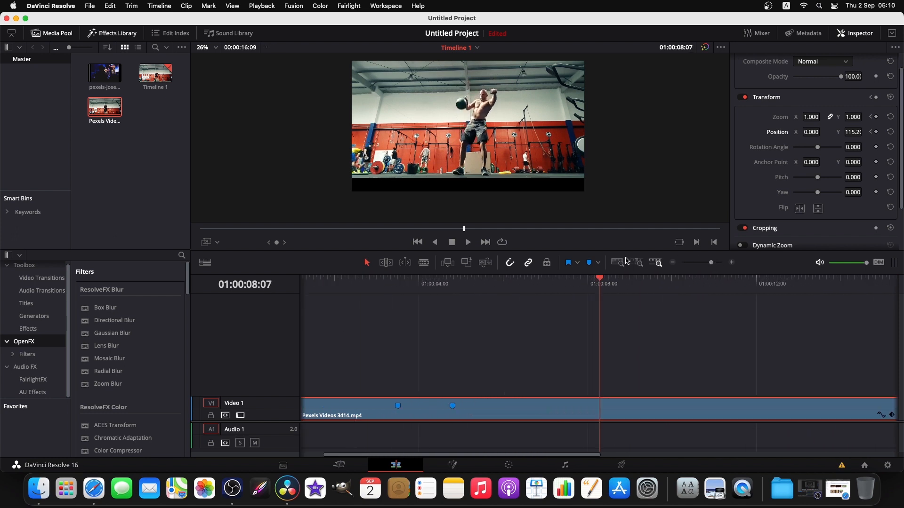
pyautogui.moveTo(599, 278); pyautogui.dragTo(338, 286)
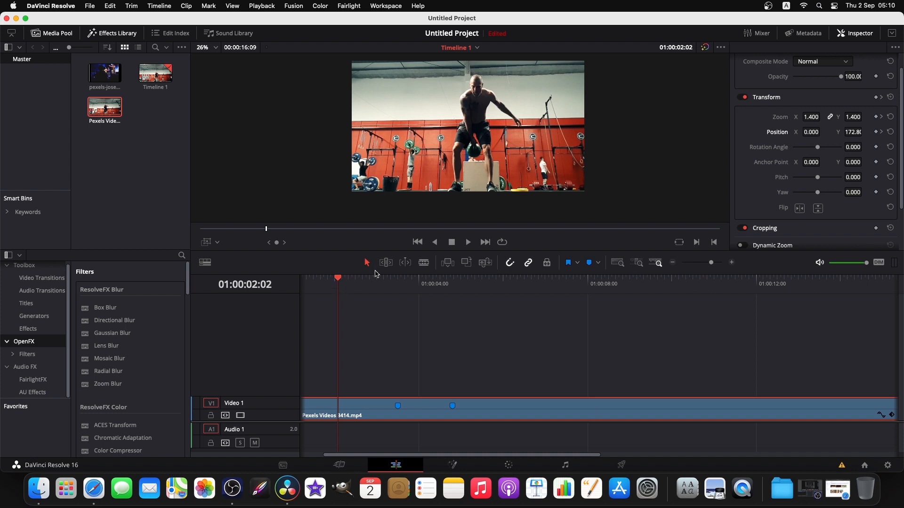
pyautogui.press('space')
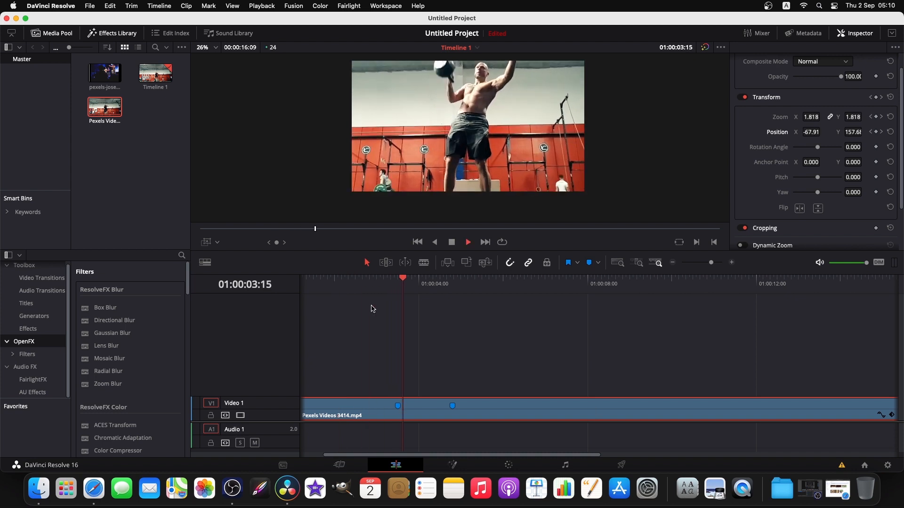
pyautogui.press('space')
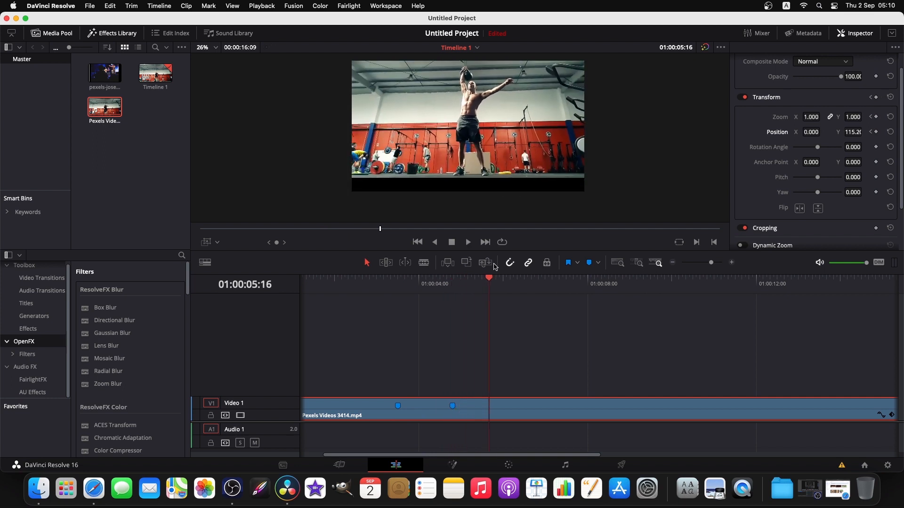
pyautogui.moveTo(491, 286); pyautogui.dragTo(380, 284)
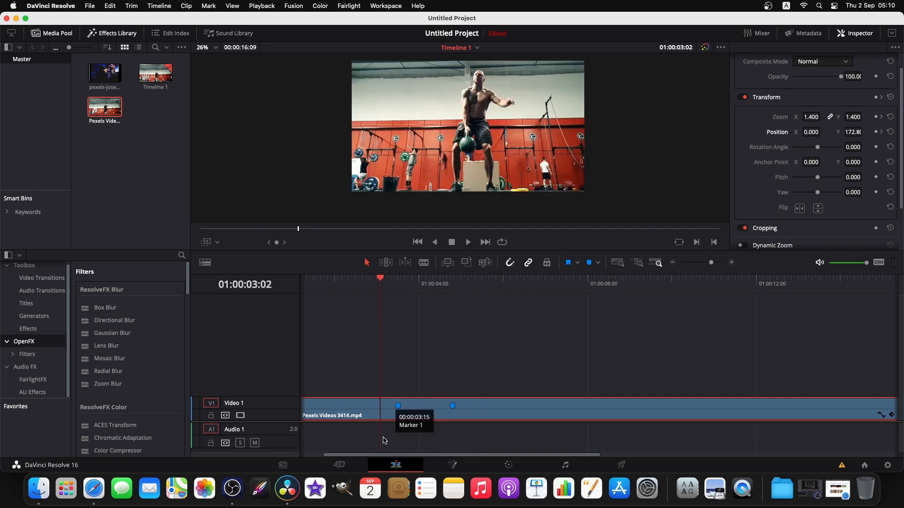
pyautogui.click(414, 430)
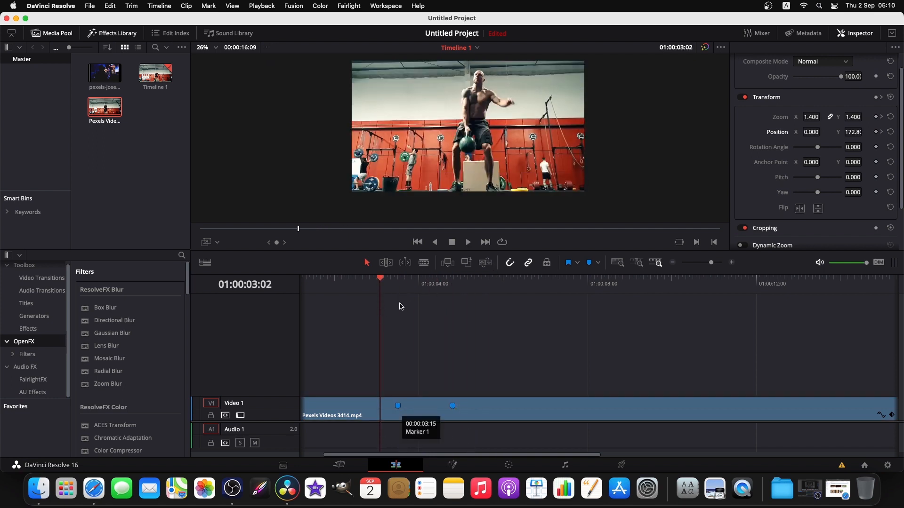
pyautogui.press('space')
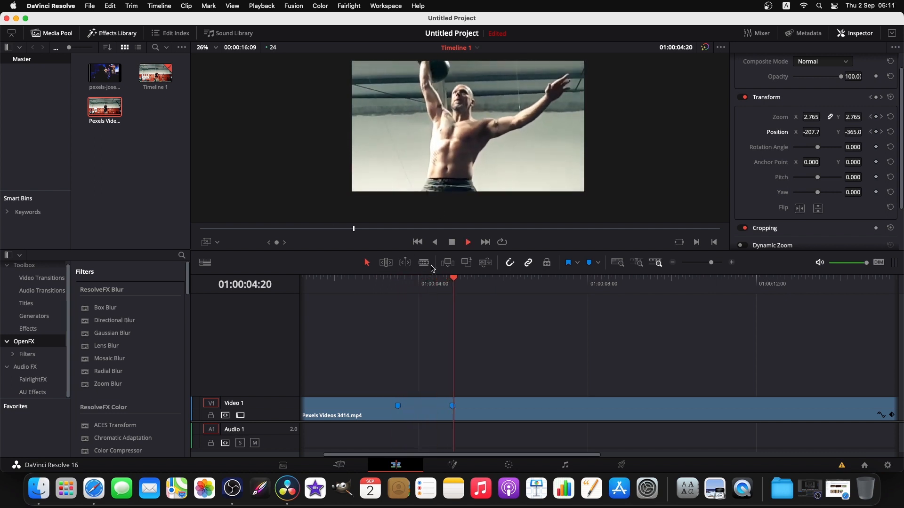
pyautogui.press('space')
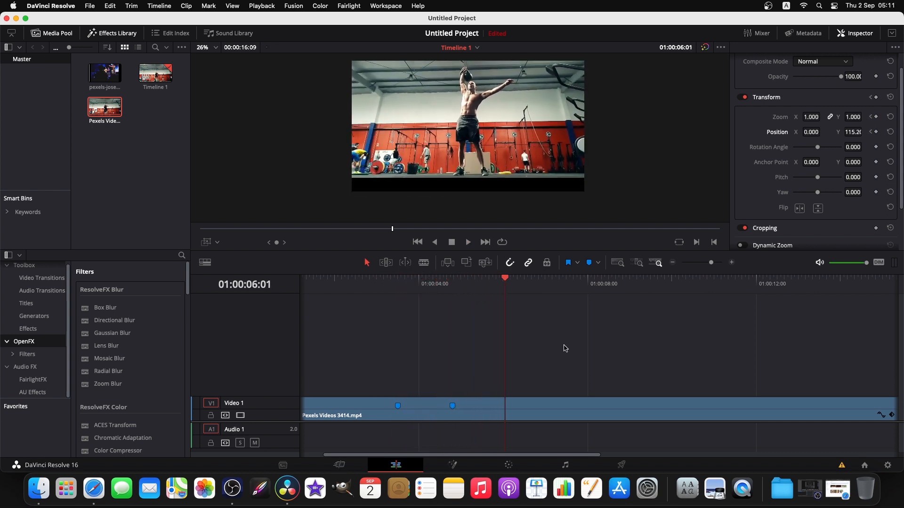
# Delete the keyframed clip and place a fresh copy of the gym video at the start of Video 1
pyautogui.click(511, 406)
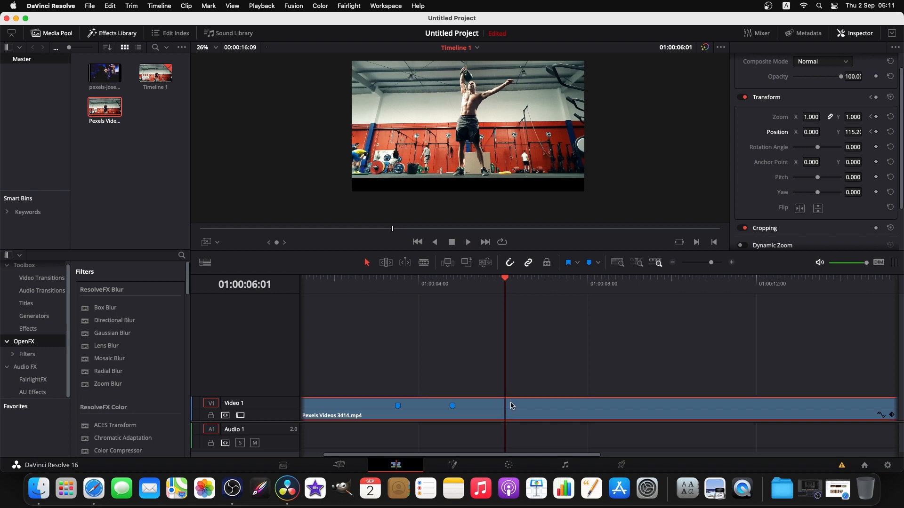
pyautogui.press('BackSpace')
pyautogui.moveTo(117, 116); pyautogui.dragTo(299, 407)
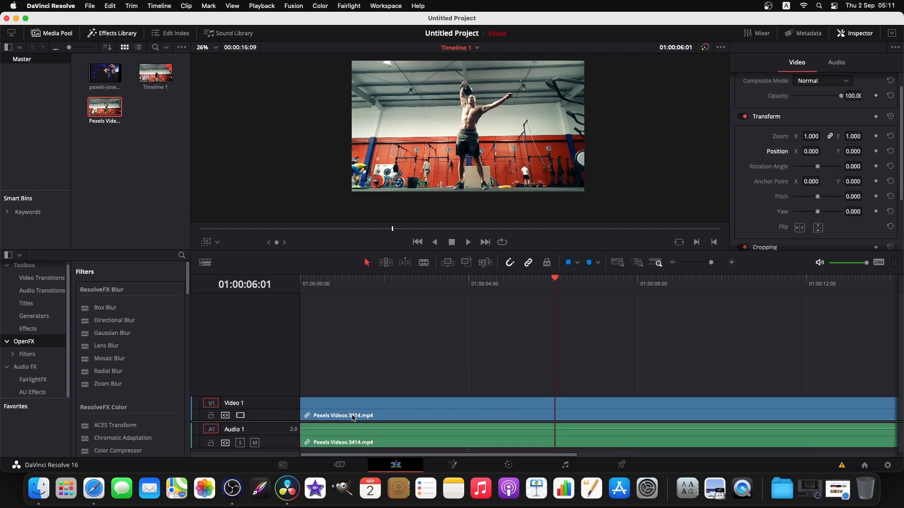
# Unlink the new clip's audio from its video and delete the audio from Audio 1
pyautogui.rightClick(353, 415)
pyautogui.click(401, 408)
pyautogui.click(400, 433)
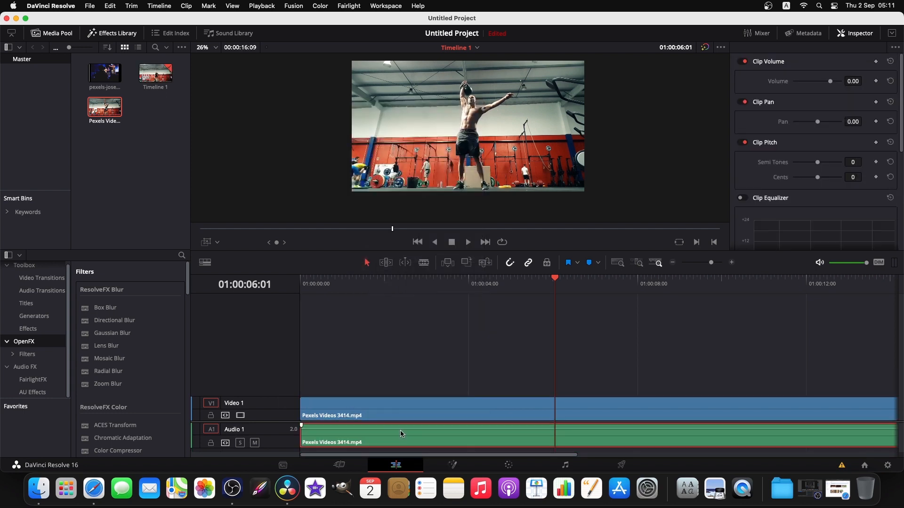
pyautogui.press('BackSpace')
# Turn on Dynamic Zoom with its on-screen frames for the video clip and preview it from the start
pyautogui.click(391, 412)
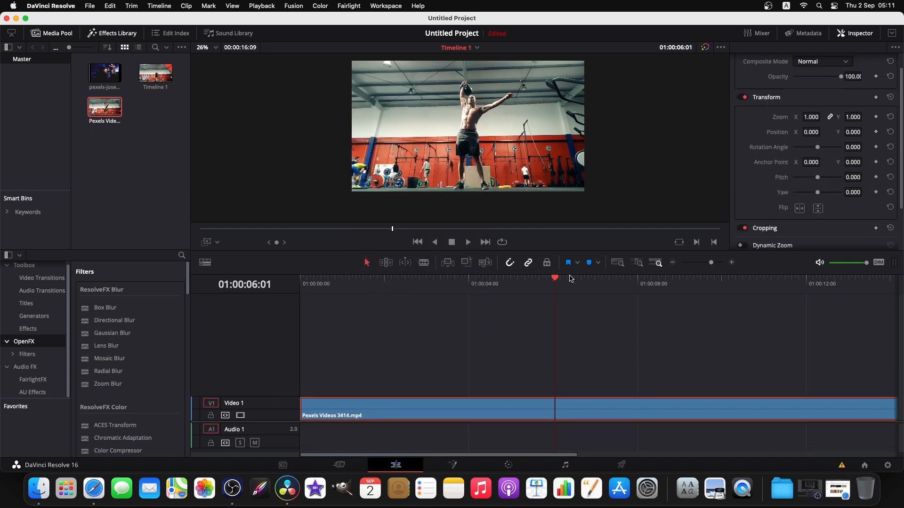
pyautogui.moveTo(553, 280); pyautogui.dragTo(299, 283)
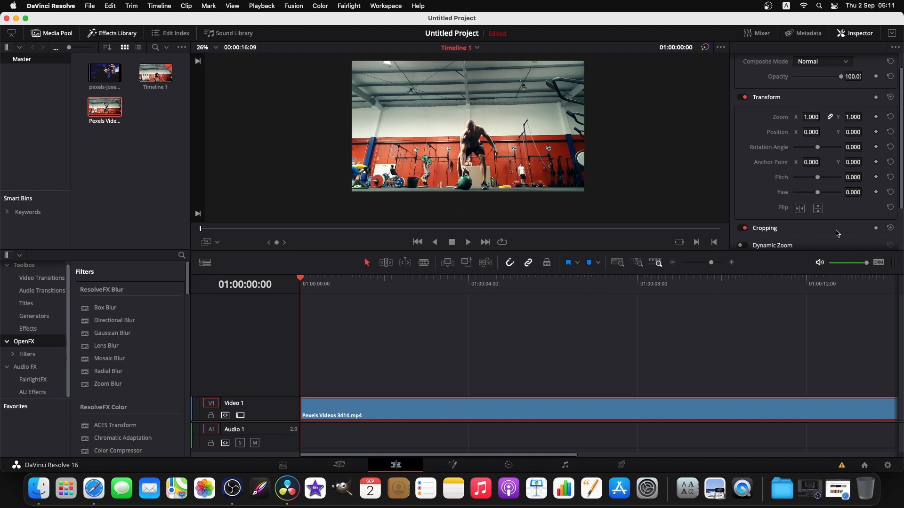
pyautogui.click(209, 246)
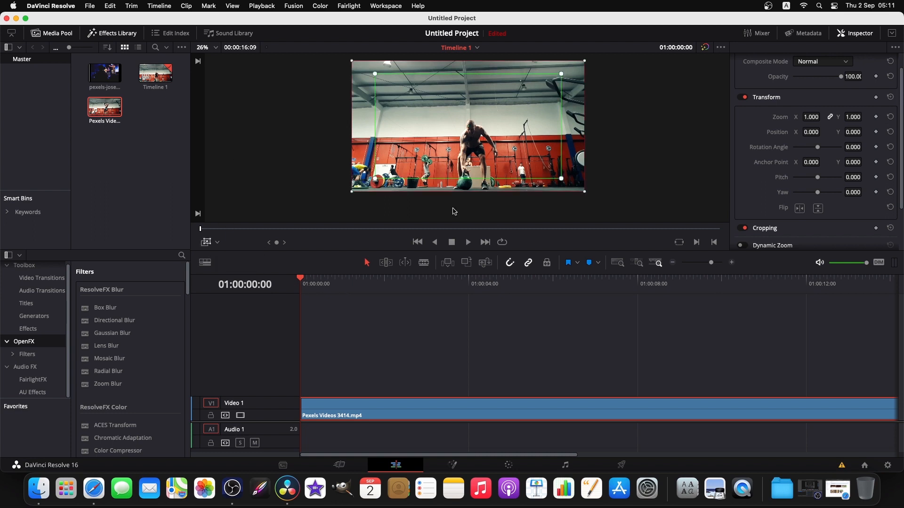
pyautogui.scroll(-3, 772, 233)
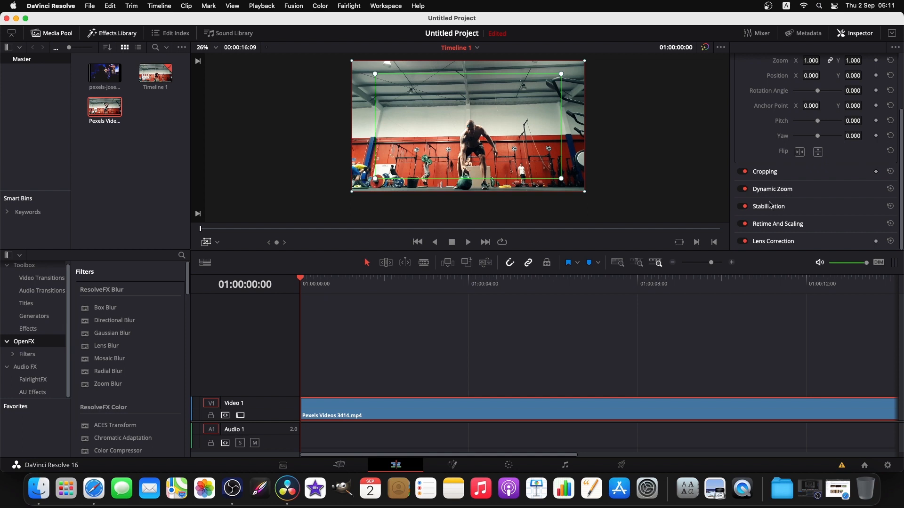
pyautogui.press('space')
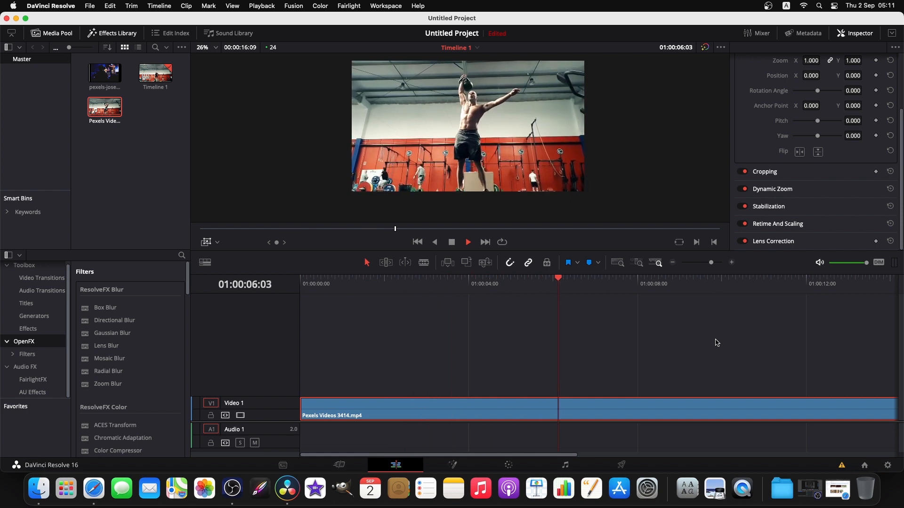
pyautogui.press('space')
# Set the Dynamic Zoom ease to Ease In and Out and preview the clip from the start
pyautogui.click(768, 190)
pyautogui.click(821, 210)
pyautogui.click(819, 254)
pyautogui.moveTo(593, 281); pyautogui.dragTo(283, 333)
pyautogui.press('space')
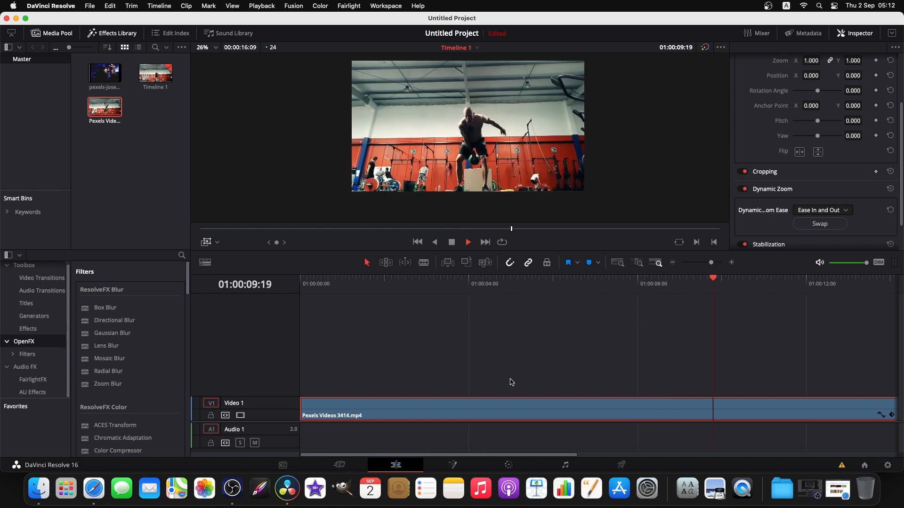
pyautogui.press('space')
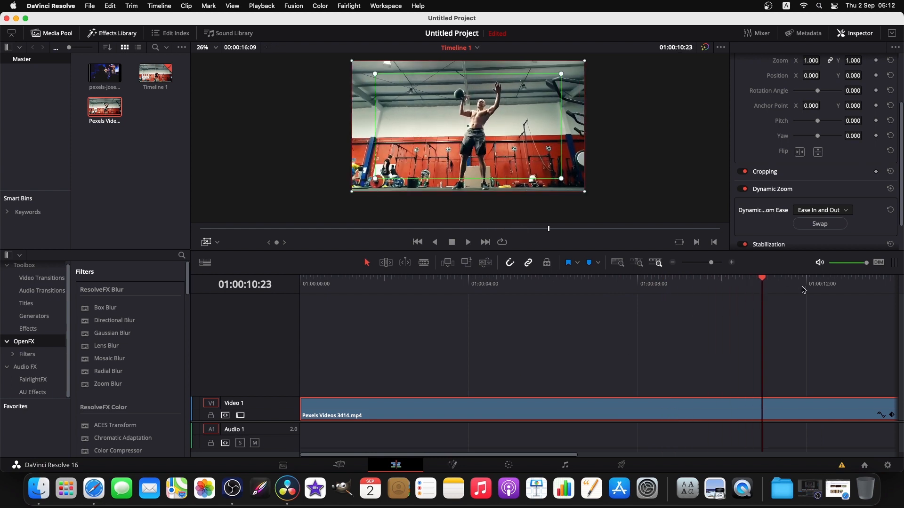
# Swap the Dynamic Zoom direction with the end frame tightened around the lifter's head and raised arms, and preview it from the start
pyautogui.click(832, 222)
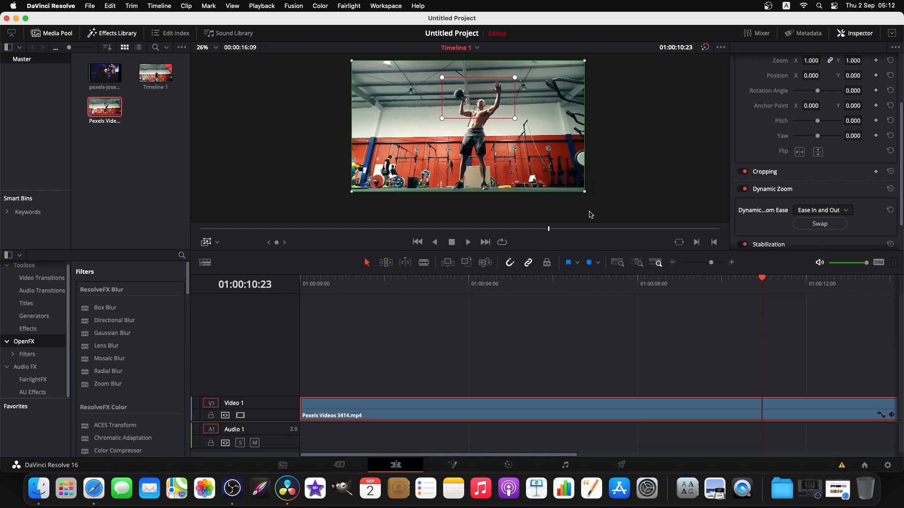
pyautogui.moveTo(645, 280); pyautogui.dragTo(301, 283)
pyautogui.click(378, 317)
pyautogui.press('space')
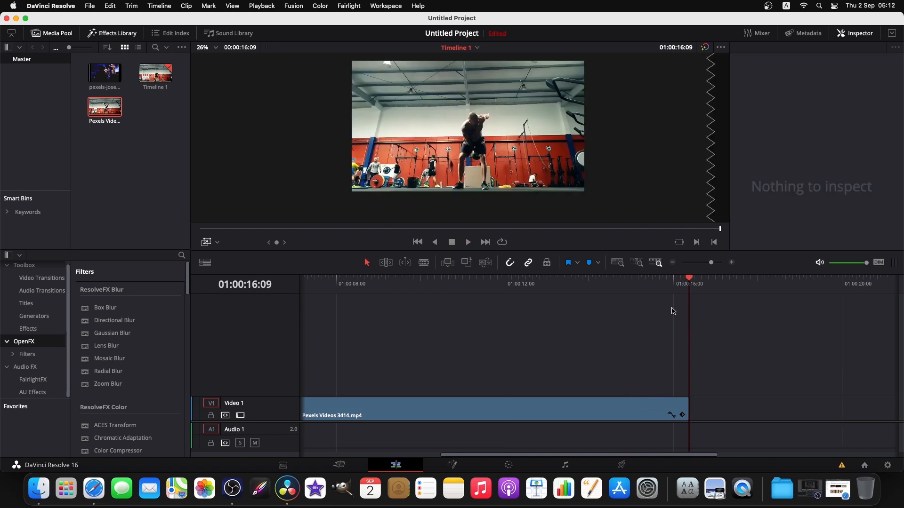
# Scrub back through the dynamic zoom, replay its opening seconds and return the playhead to the start
pyautogui.moveTo(690, 281); pyautogui.dragTo(433, 289)
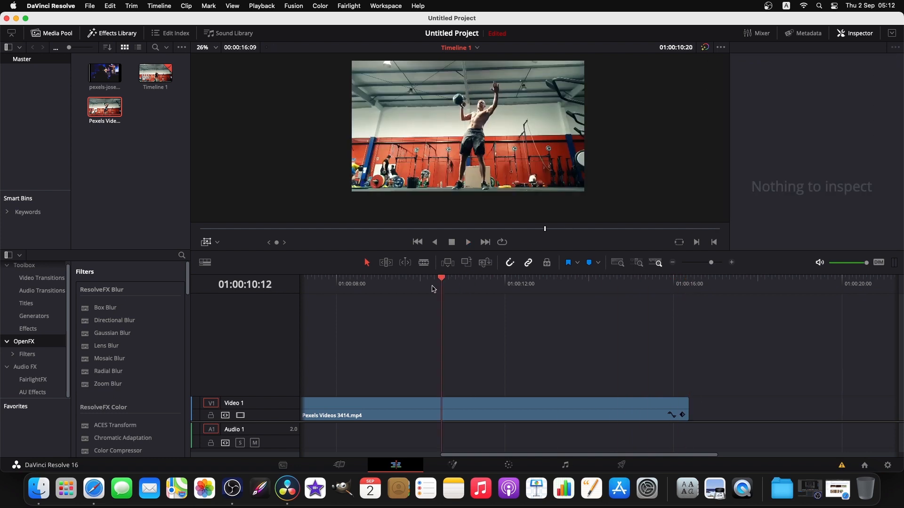
pyautogui.moveTo(372, 285); pyautogui.dragTo(214, 230)
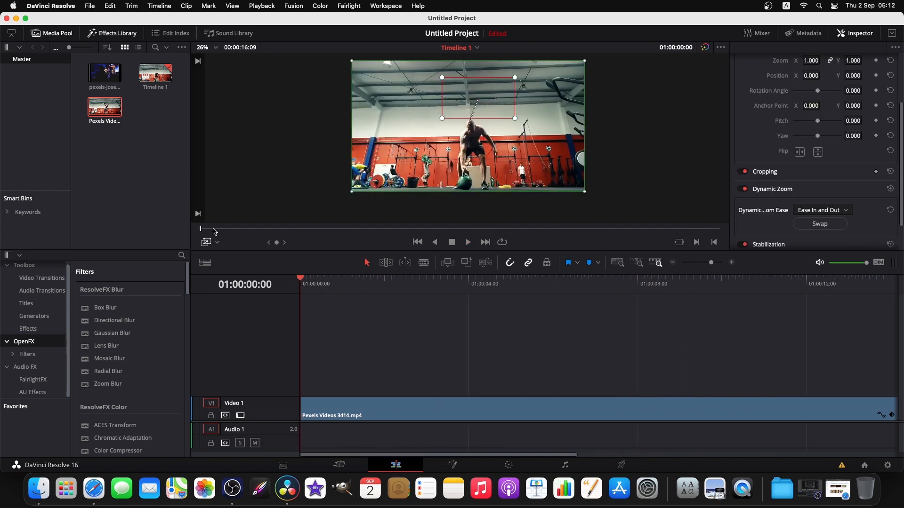
pyautogui.press('space')
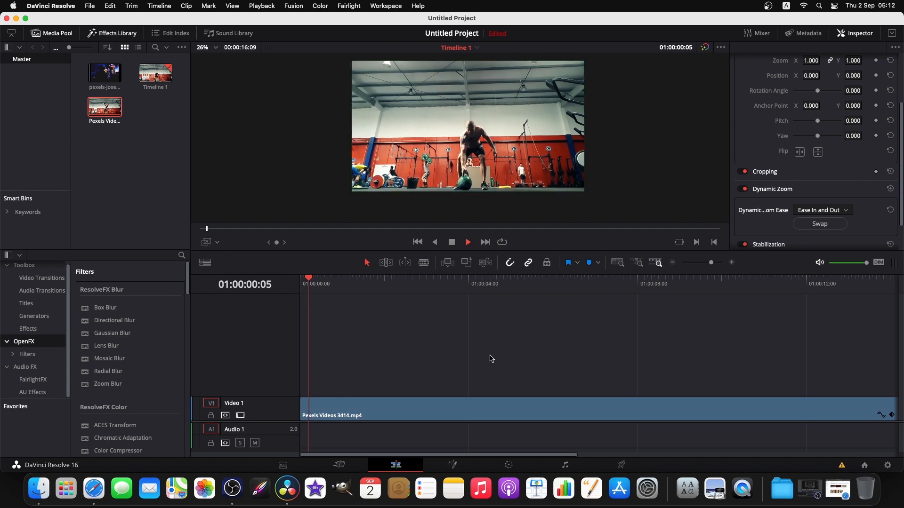
pyautogui.press('space')
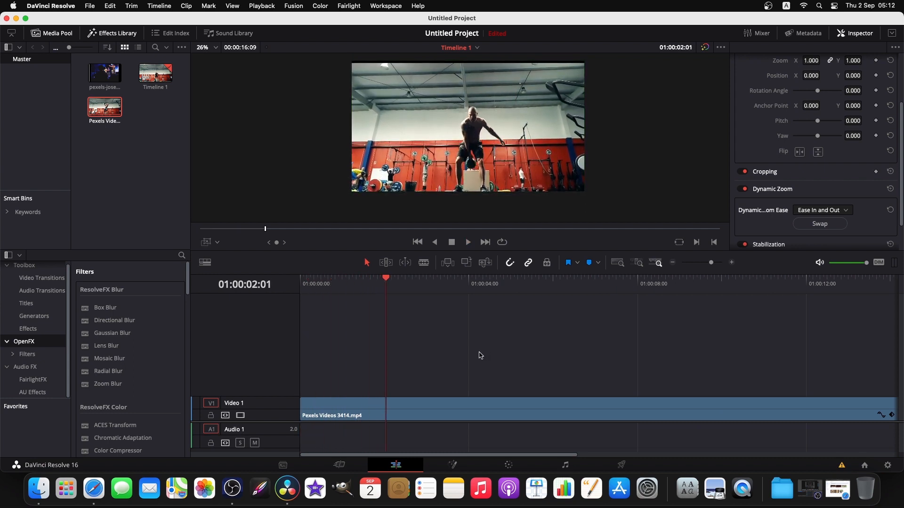
pyautogui.moveTo(387, 278); pyautogui.dragTo(298, 277)
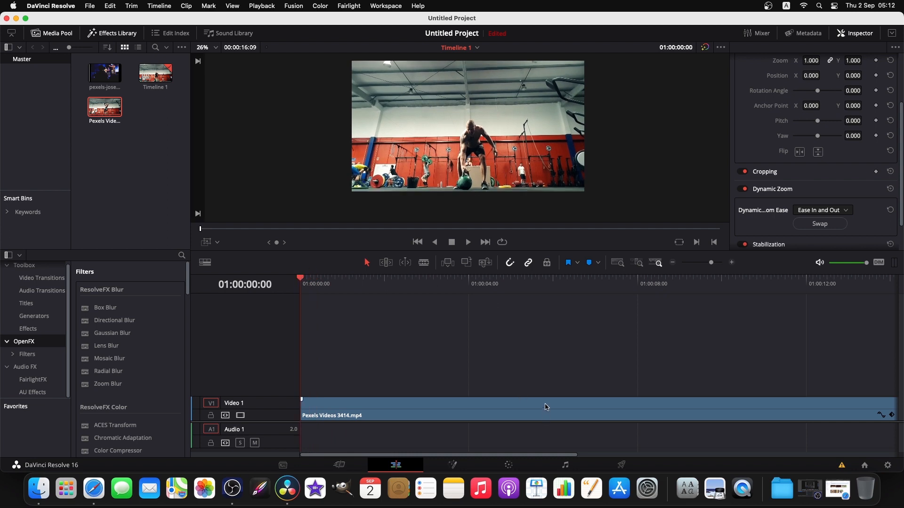
# Disable Dynamic Zoom on the video clip and open the Fusion page with the playhead at the clip's start
pyautogui.click(477, 416)
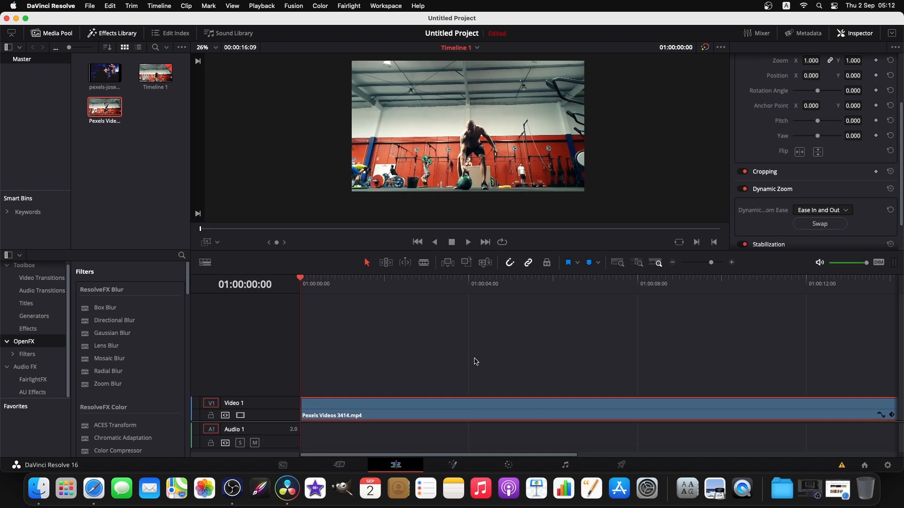
pyautogui.moveTo(306, 282); pyautogui.dragTo(531, 282)
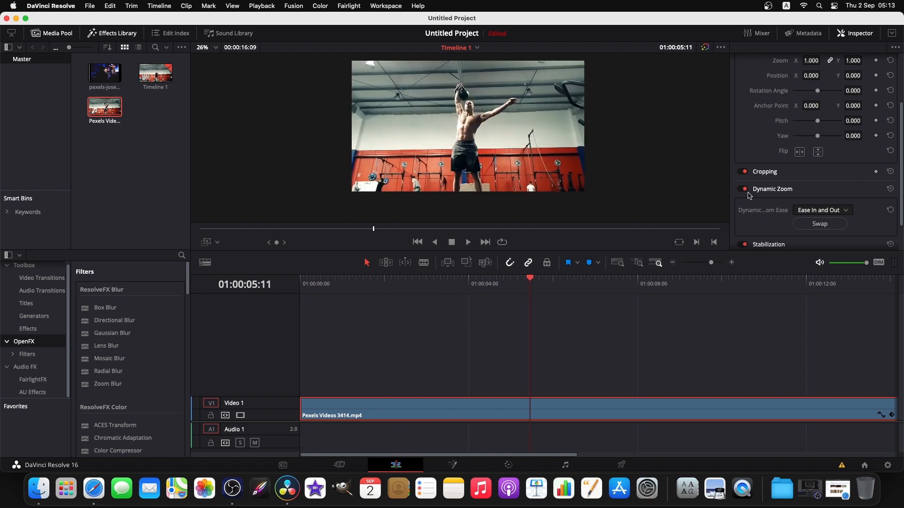
pyautogui.click(743, 189)
pyautogui.moveTo(531, 281); pyautogui.dragTo(300, 282)
pyautogui.click(453, 465)
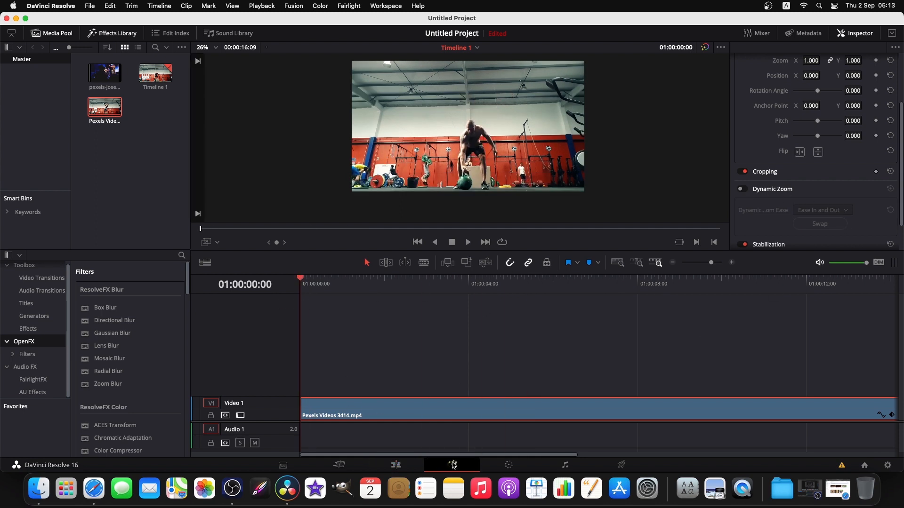
# Move MediaOut1 well away from MediaIn1, set the playhead to frame 97 from the Edit page, and return to the Fusion page
pyautogui.moveTo(439, 307); pyautogui.dragTo(580, 352)
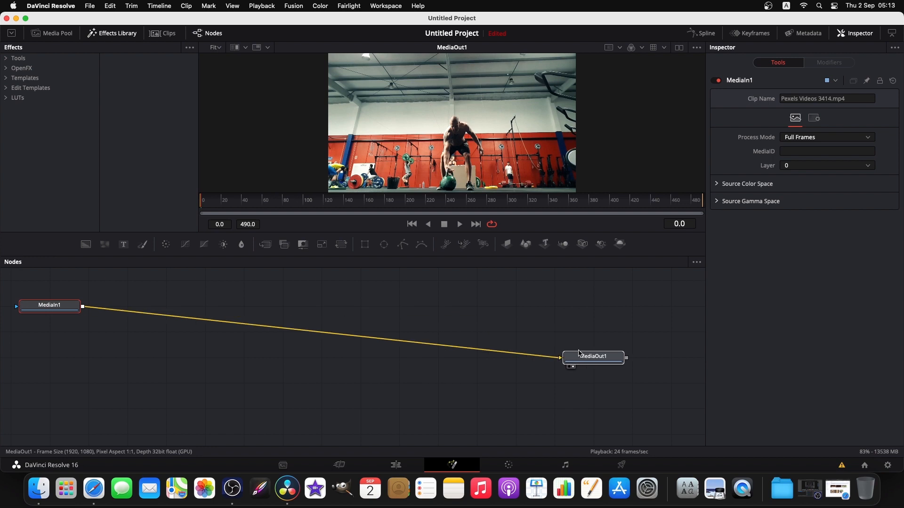
pyautogui.click(395, 465)
pyautogui.press('space')
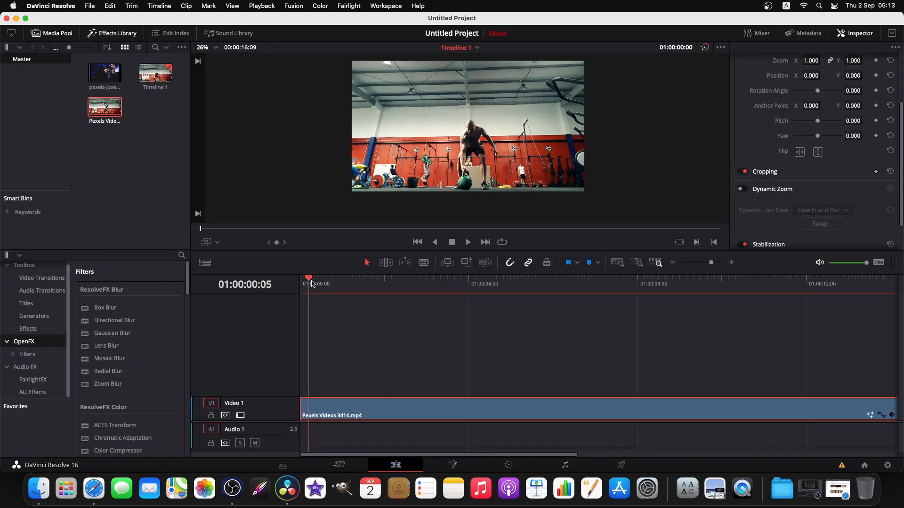
pyautogui.moveTo(371, 321); pyautogui.dragTo(437, 342)
pyautogui.click(452, 465)
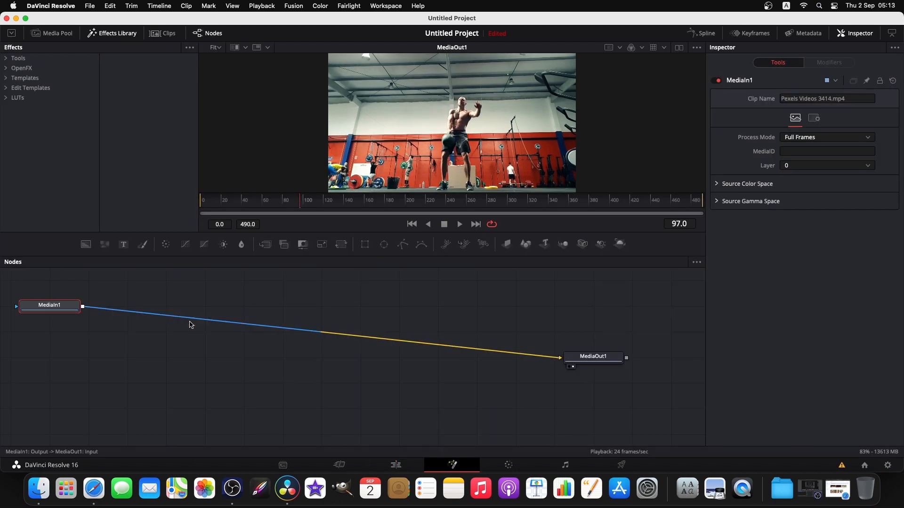
# Line up MediaIn1 and MediaOut1 on one row, and show MediaIn1 in the viewer before switching it back to MediaOut1
pyautogui.moveTo(53, 301); pyautogui.dragTo(97, 377)
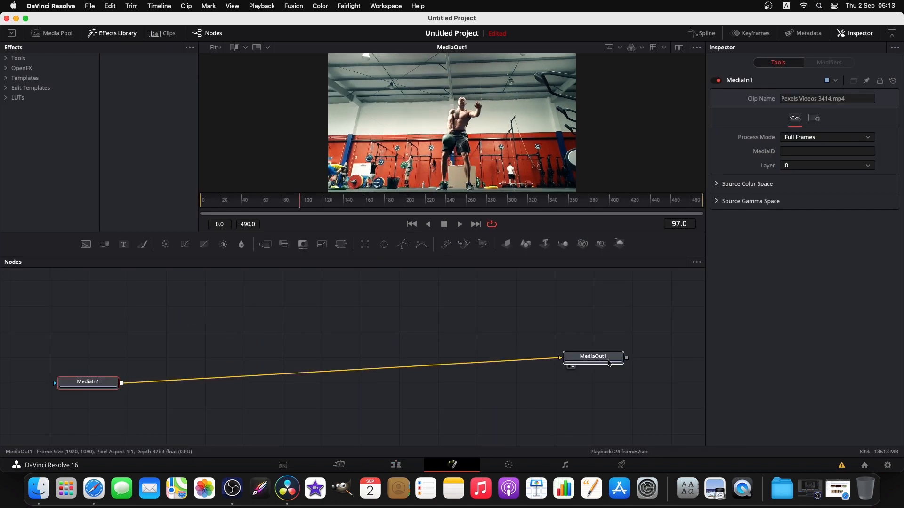
pyautogui.moveTo(577, 356); pyautogui.dragTo(615, 381)
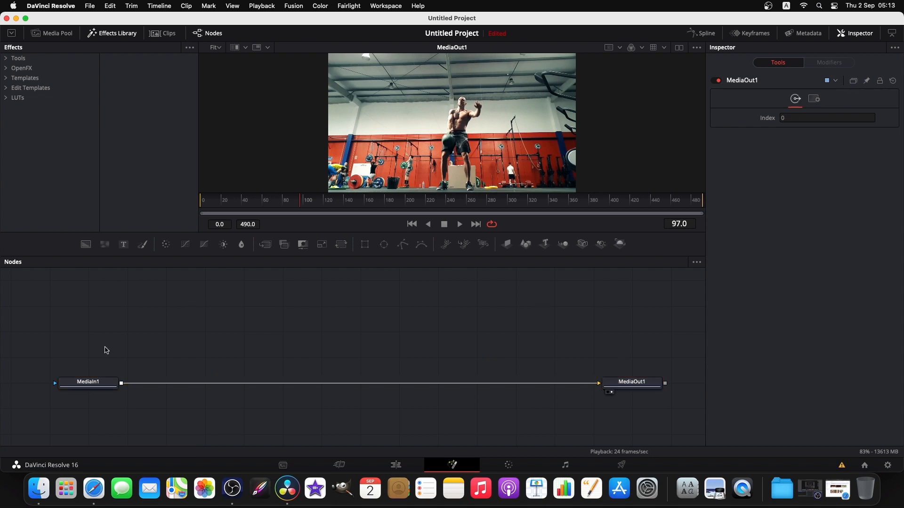
pyautogui.click(108, 382)
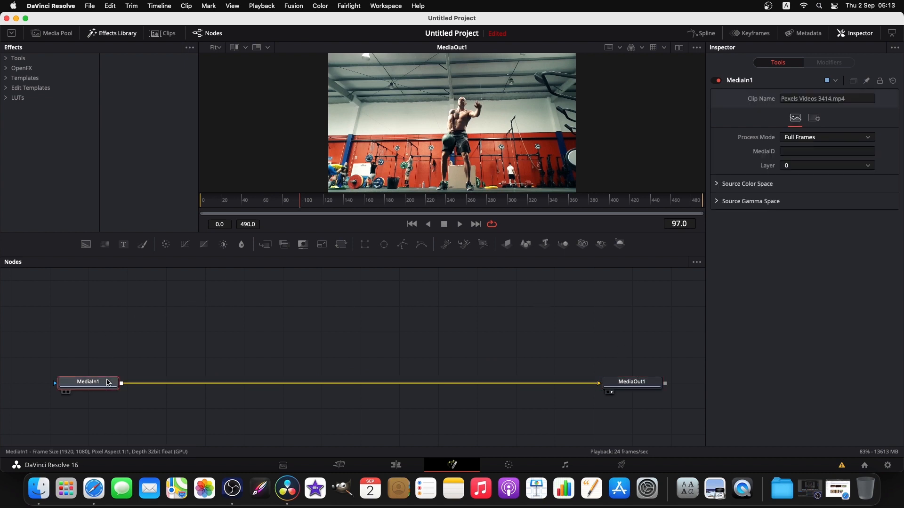
pyautogui.click(646, 387)
pyautogui.moveTo(105, 383); pyautogui.dragTo(460, 177)
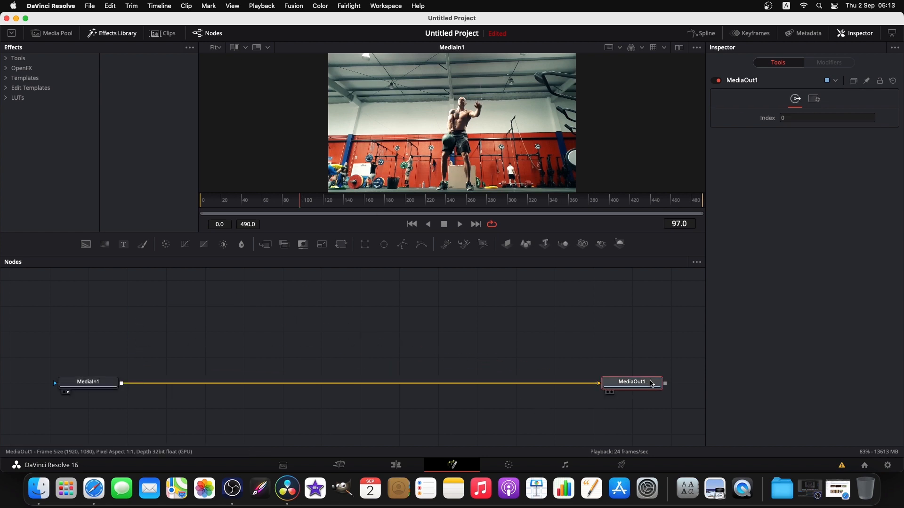
pyautogui.press('2')
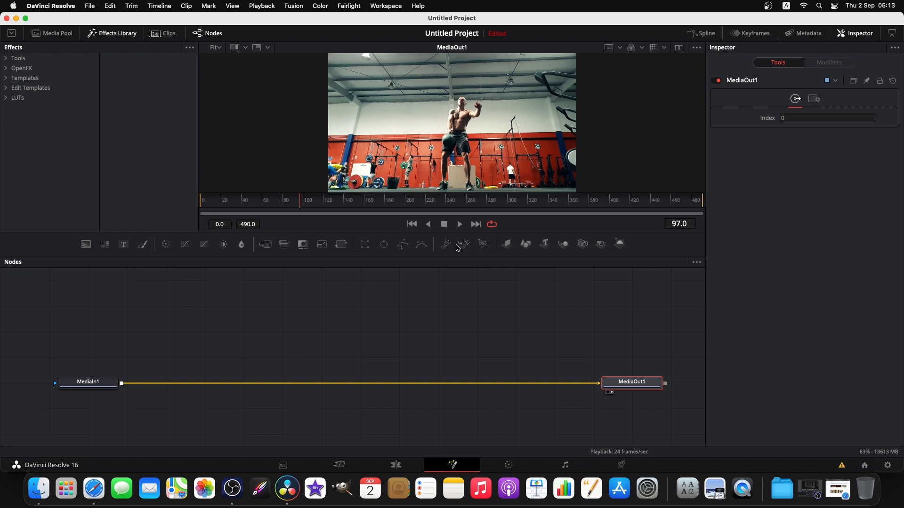
# Insert a Transform node after MediaIn1 and space it out between MediaIn1 and MediaOut1
pyautogui.click(98, 381)
pyautogui.click(341, 244)
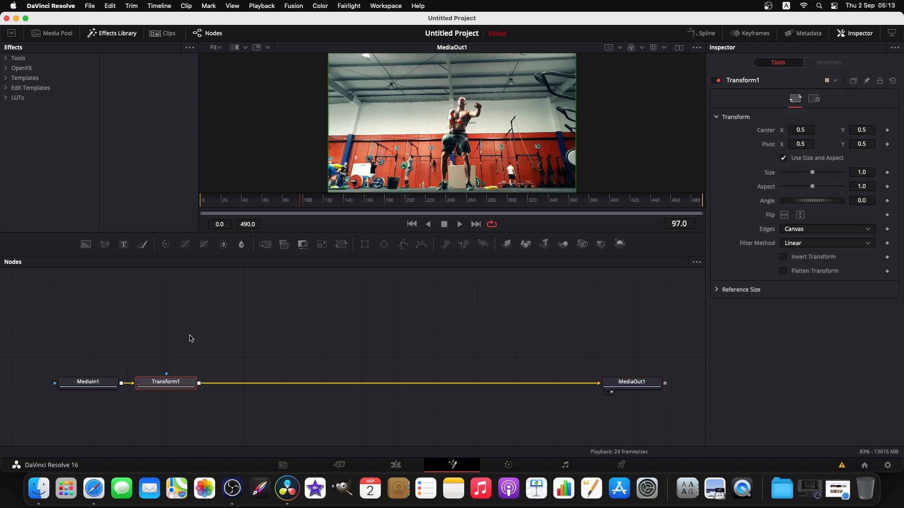
pyautogui.moveTo(177, 391); pyautogui.dragTo(289, 389)
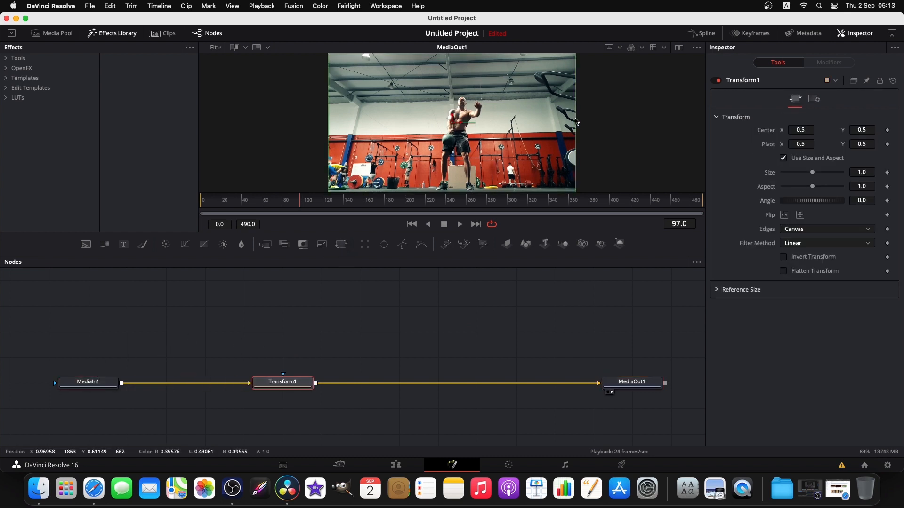
# Try resizing, moving and rotating the image with Transform1's viewer handles, and restore size 1.0, angle 0.0 and center Y 0.5
pyautogui.moveTo(577, 121); pyautogui.dragTo(457, 115)
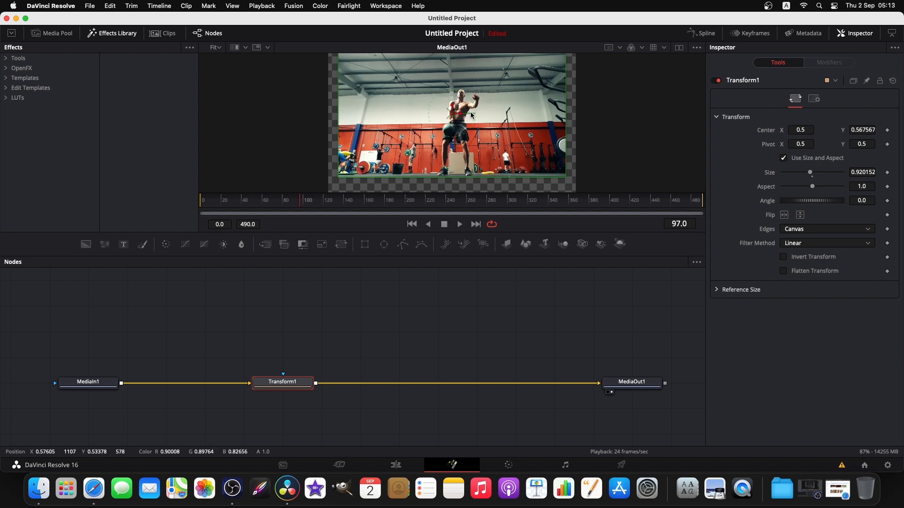
pyautogui.moveTo(475, 117); pyautogui.dragTo(549, 118)
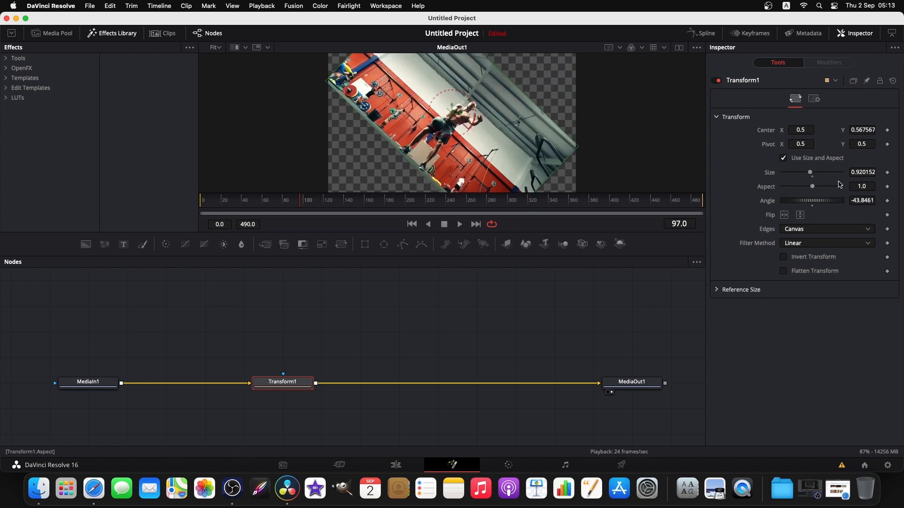
pyautogui.doubleClick(811, 172)
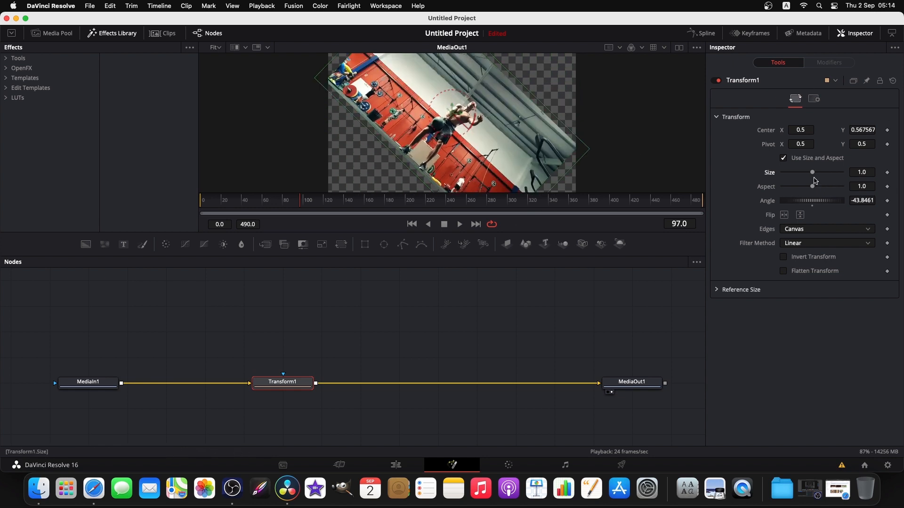
pyautogui.doubleClick(813, 206)
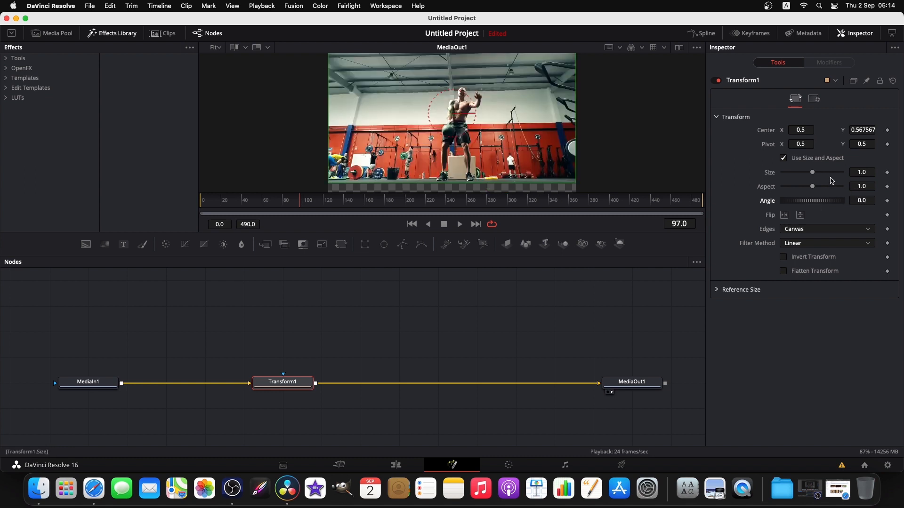
pyautogui.click(874, 131)
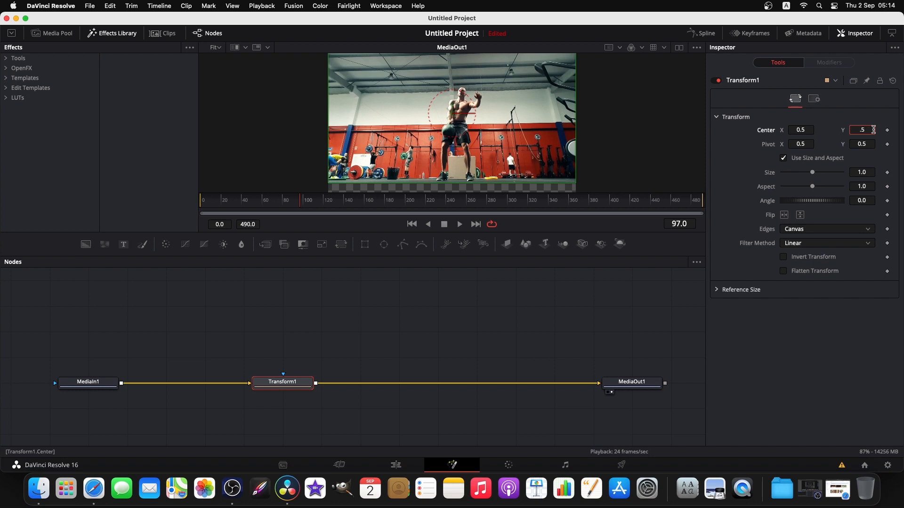
pyautogui.press('Tab')
pyautogui.click(499, 326)
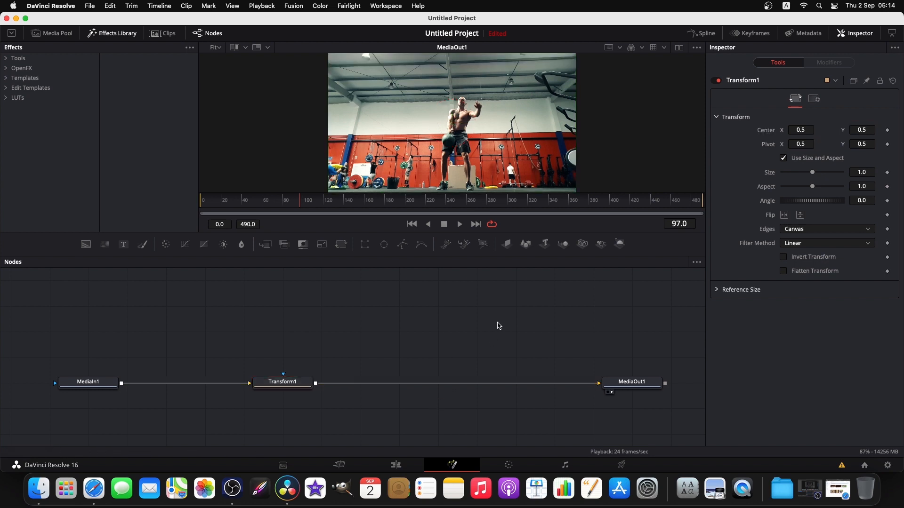
pyautogui.press('cmd+s')
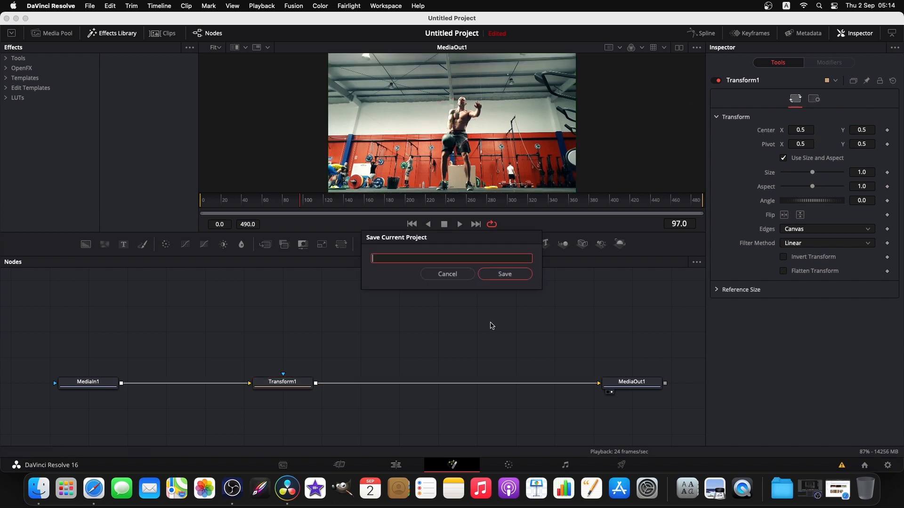
pyautogui.click(447, 274)
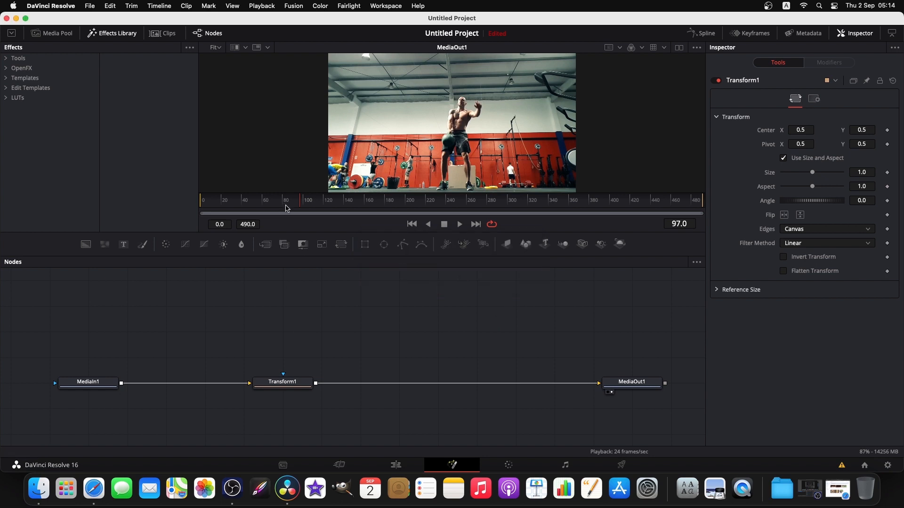
# Scrub through the clip, and at frame 20 add keyframes for Transform1's Size at 1.0 and Angle at 0.0
pyautogui.moveTo(296, 202); pyautogui.dragTo(245, 213)
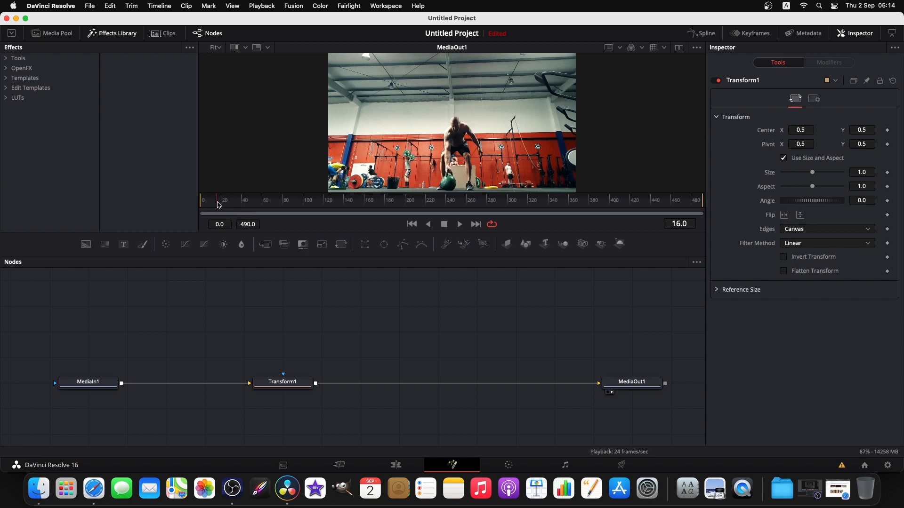
pyautogui.click(245, 206)
pyautogui.moveTo(244, 205); pyautogui.dragTo(445, 200)
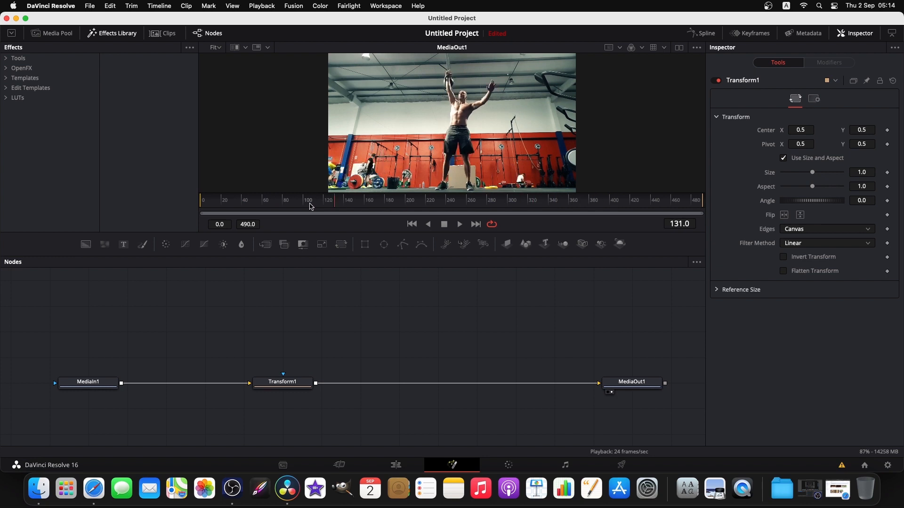
pyautogui.moveTo(225, 206); pyautogui.dragTo(324, 201)
pyautogui.moveTo(668, 201); pyautogui.dragTo(700, 211)
pyautogui.moveTo(232, 203); pyautogui.dragTo(222, 203)
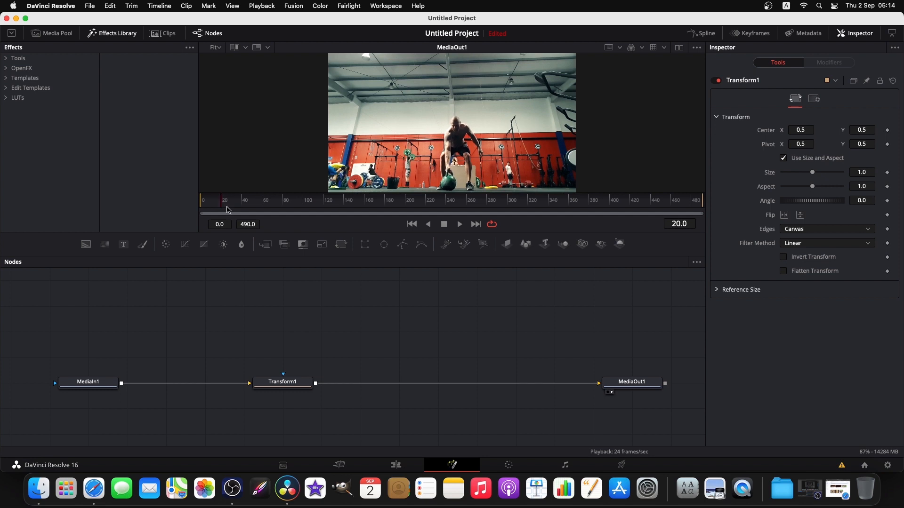
pyautogui.click(285, 382)
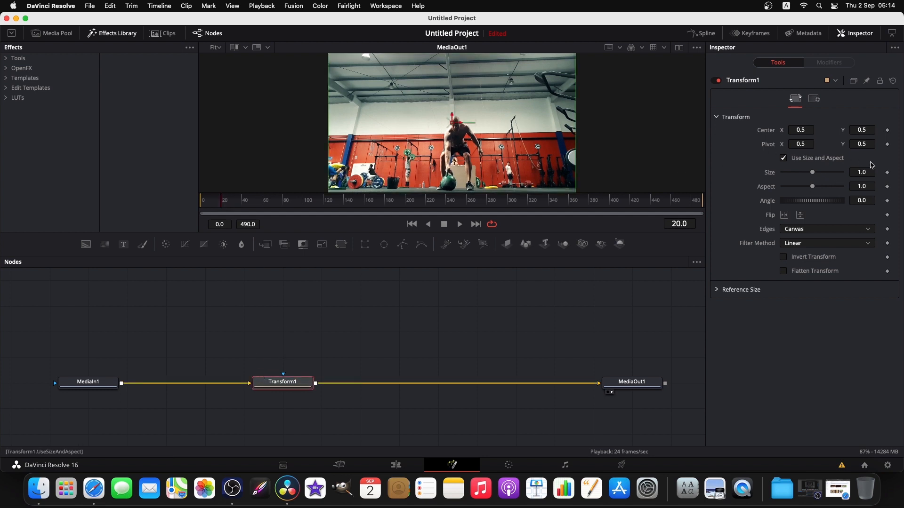
pyautogui.click(887, 173)
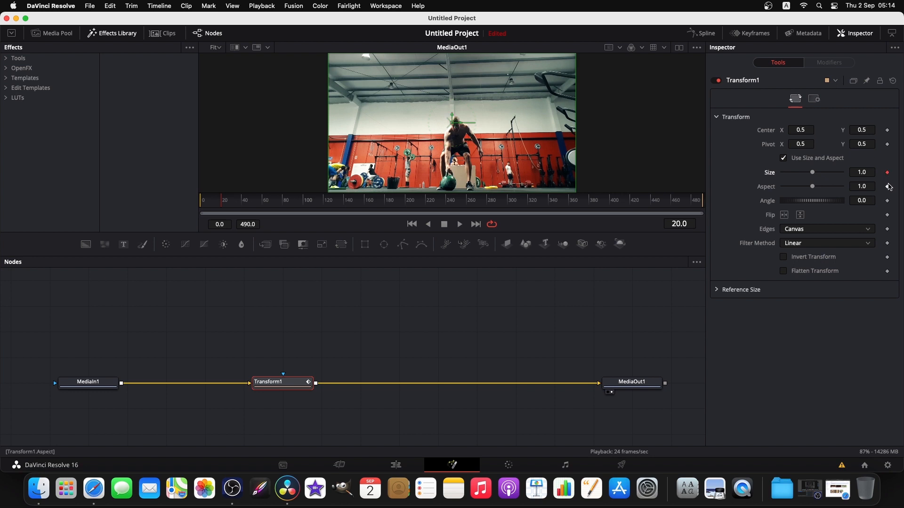
pyautogui.click(887, 201)
# At frame 60, set Transform1's Size to 2.84 and its Angle to 367.8
pyautogui.moveTo(256, 204); pyautogui.dragTo(264, 205)
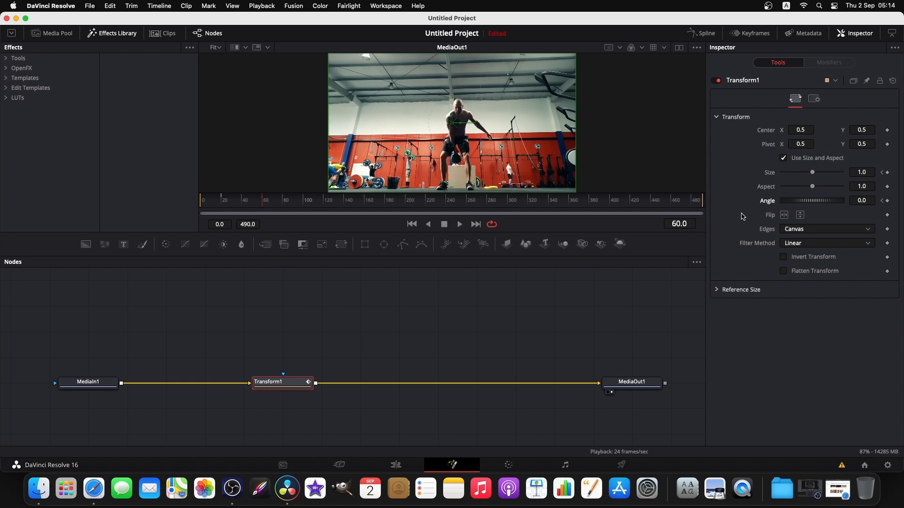
pyautogui.moveTo(817, 175); pyautogui.dragTo(880, 207)
pyautogui.click(813, 191)
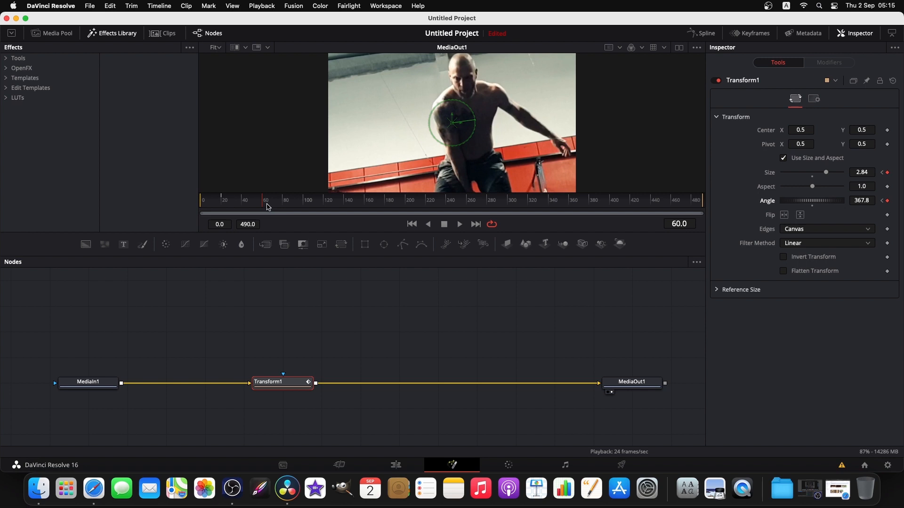
# Preview the rotating zoom from the clip's start and scrub back to frame 24
pyautogui.moveTo(262, 203); pyautogui.dragTo(211, 210)
pyautogui.click(398, 317)
pyautogui.click(206, 206)
pyautogui.press('space')
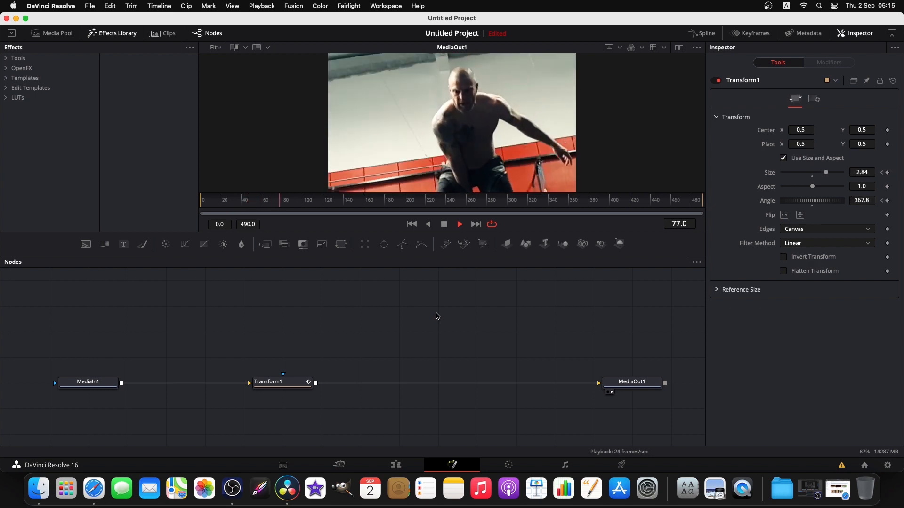
pyautogui.press('space')
pyautogui.moveTo(292, 200); pyautogui.dragTo(228, 212)
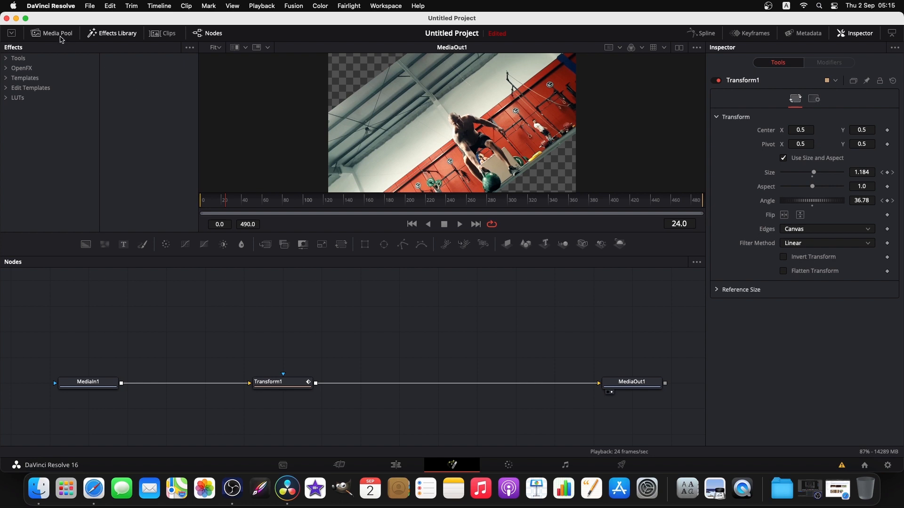
# Show the Media Pool instead of the Effects Library and add the gym clip as a second media input above MediaIn1
pyautogui.click(112, 37)
pyautogui.click(52, 33)
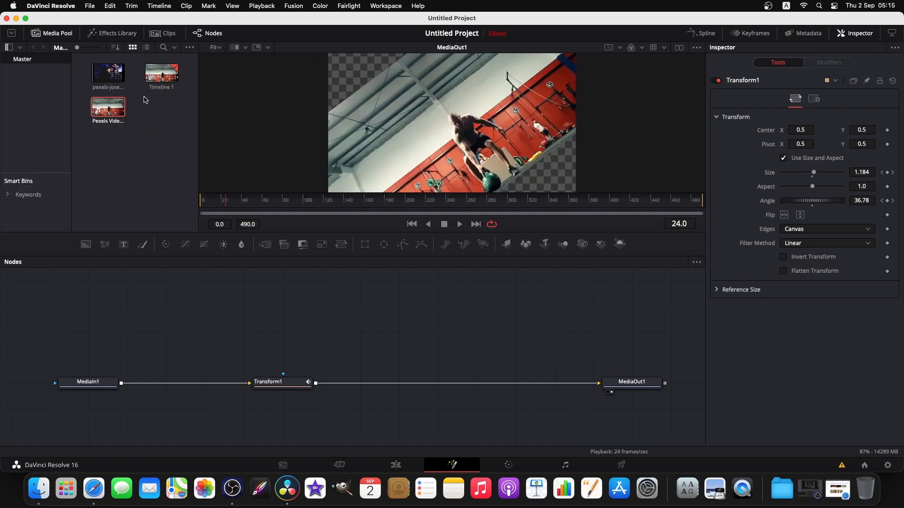
pyautogui.moveTo(113, 110); pyautogui.dragTo(95, 325)
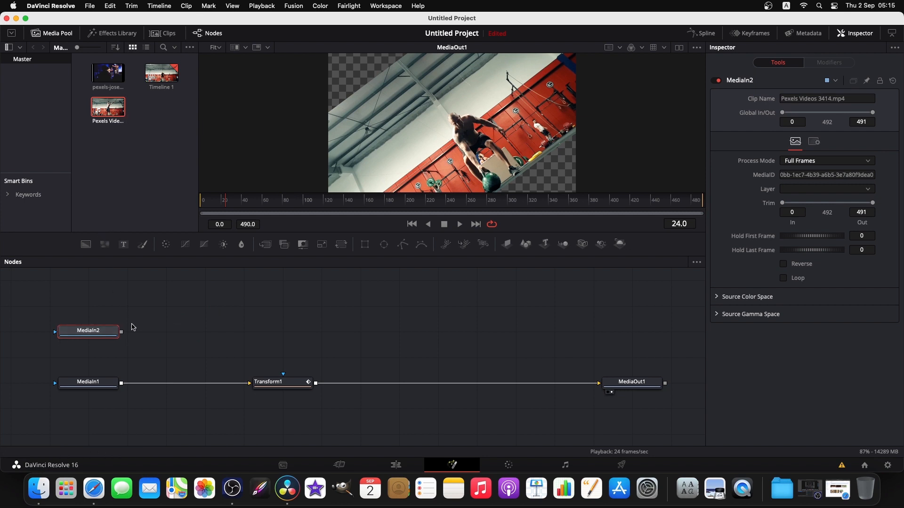
# Merge MediaIn2 over MediaIn1 ahead of Transform1 and place MediaIn2 directly above the merge node
pyautogui.moveTo(121, 332); pyautogui.dragTo(176, 428)
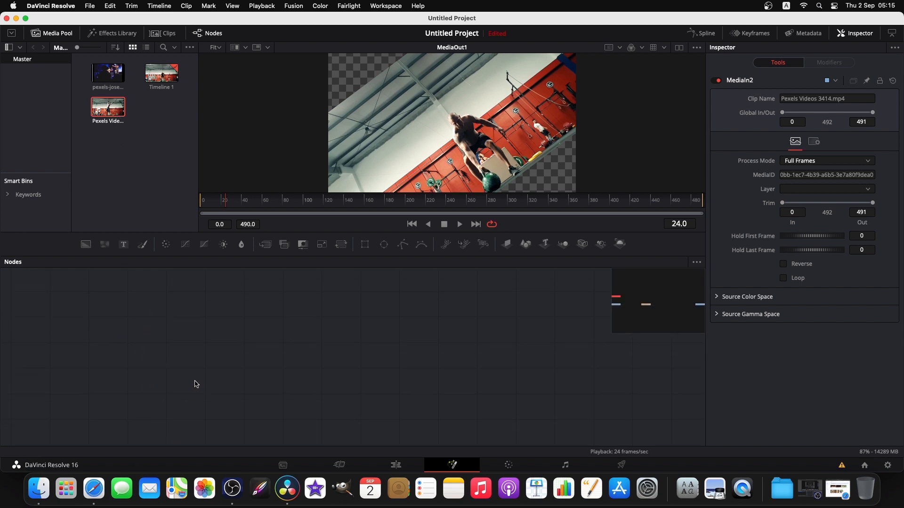
pyautogui.moveTo(663, 307)
pyautogui.mouseDown()
pyautogui.moveTo(659, 317)
pyautogui.moveTo(658, 303)
pyautogui.mouseUp()
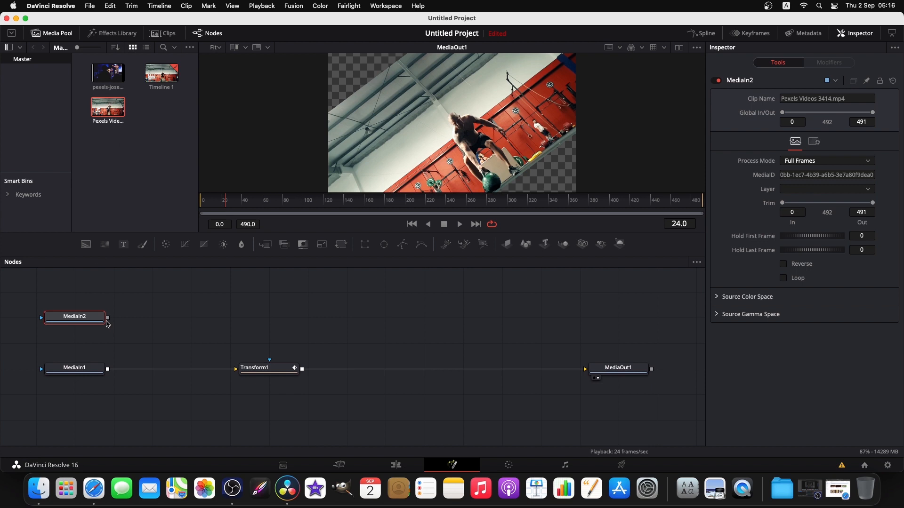
pyautogui.moveTo(108, 320); pyautogui.dragTo(108, 370)
pyautogui.moveTo(93, 321); pyautogui.dragTo(170, 321)
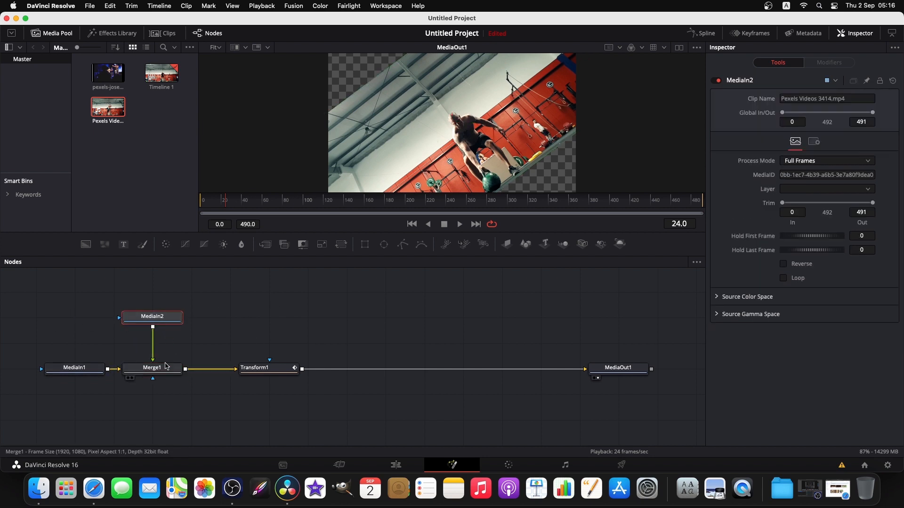
# Try reducing the Size of Merge1 to about 0.86 and reset it to 1.0
pyautogui.click(141, 368)
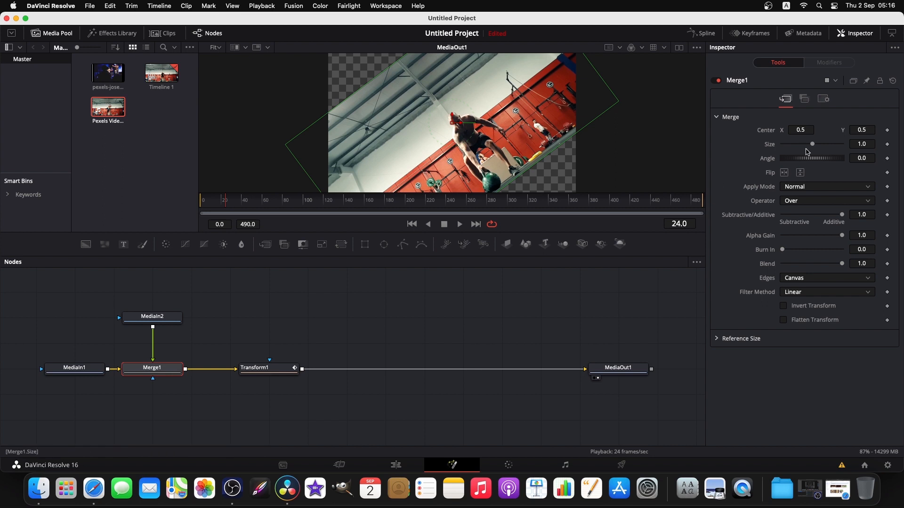
pyautogui.moveTo(813, 148); pyautogui.dragTo(810, 150)
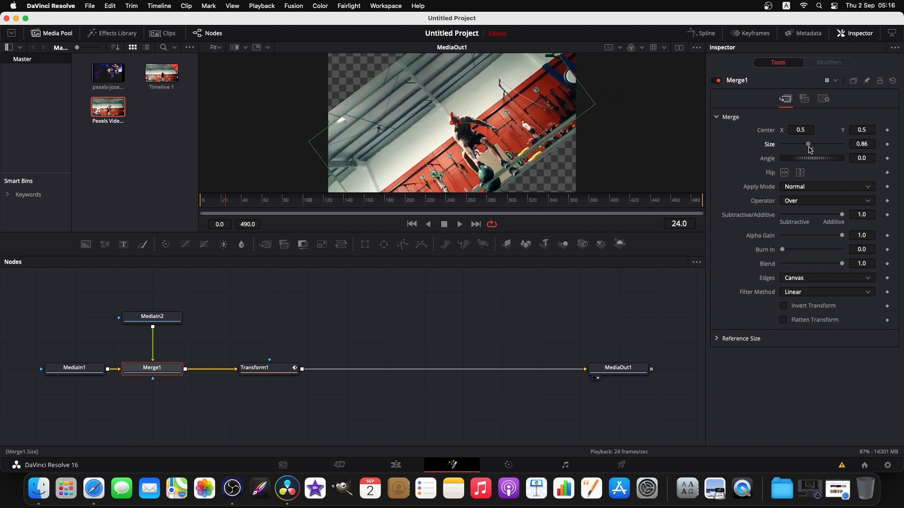
pyautogui.doubleClick(813, 149)
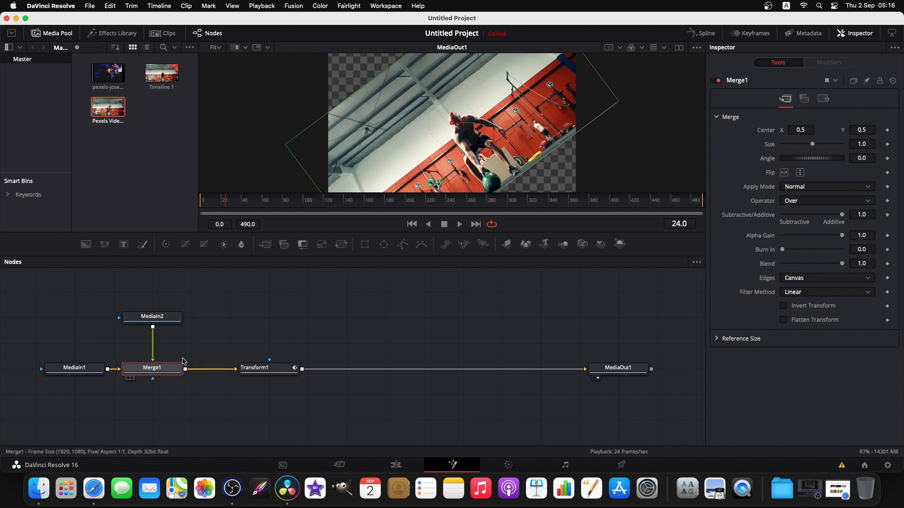
# Insert a Transform node between MediaIn2 and Merge1 and enlarge its Size to about 1.72
pyautogui.click(164, 321)
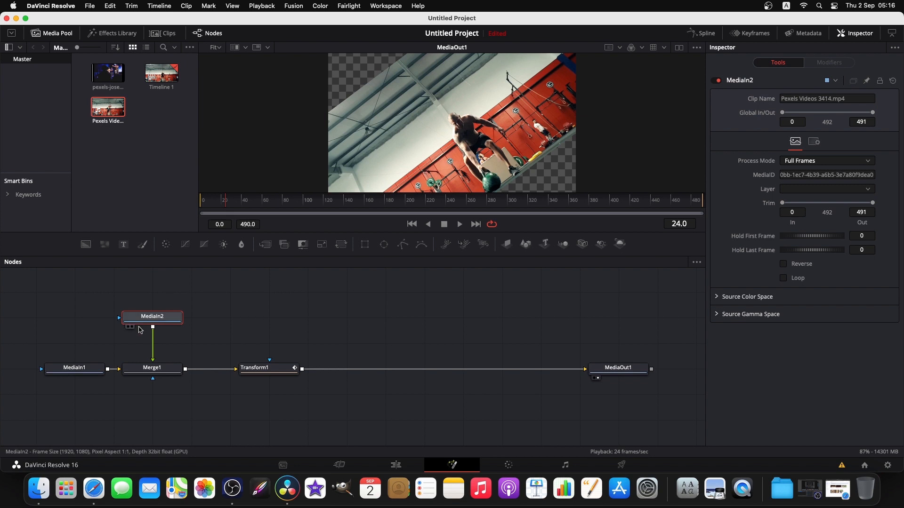
pyautogui.moveTo(162, 311); pyautogui.dragTo(162, 285)
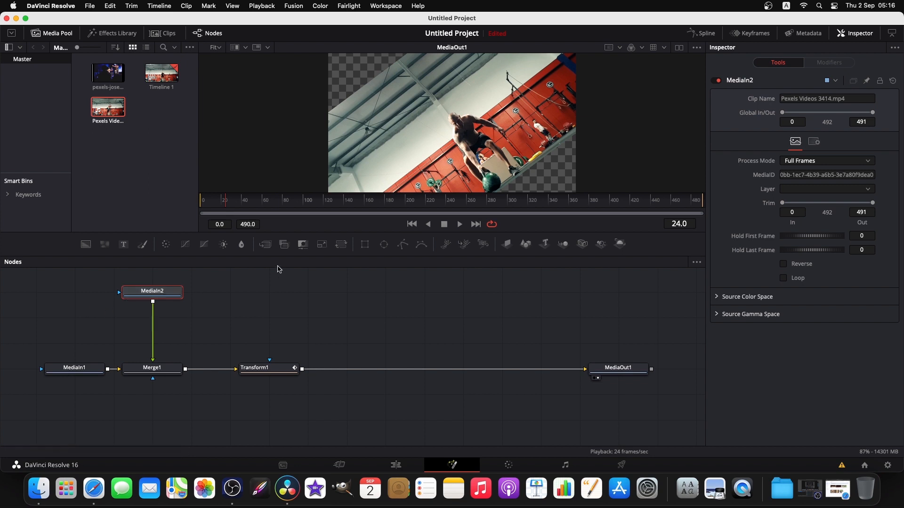
pyautogui.click(343, 244)
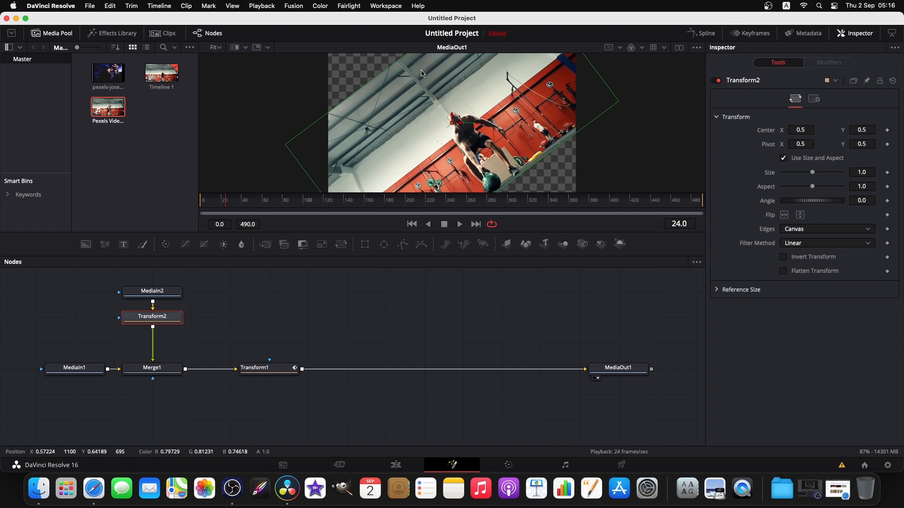
pyautogui.moveTo(384, 74); pyautogui.dragTo(305, 55)
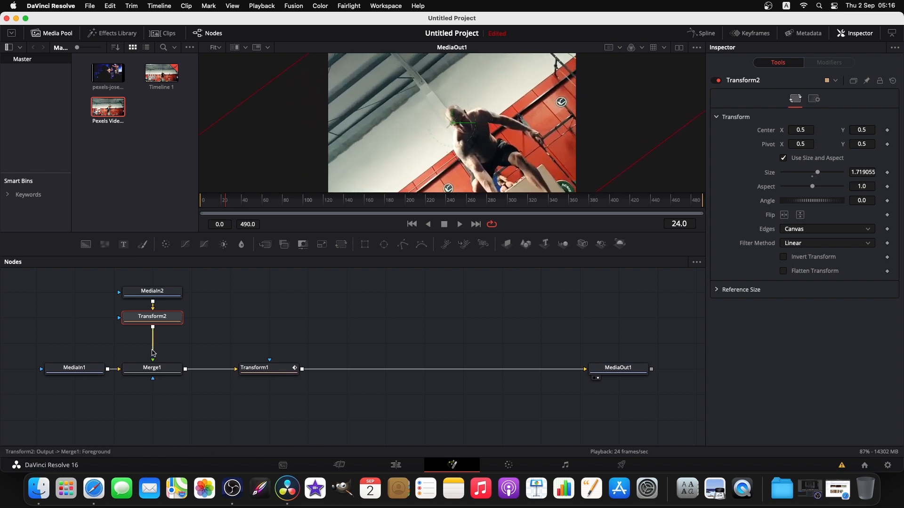
# Swap Merge1's inputs so Transform2 is the background and MediaIn1 the foreground, and scale Transform2 to about 1.73
pyautogui.click(153, 353)
pyautogui.click(118, 373)
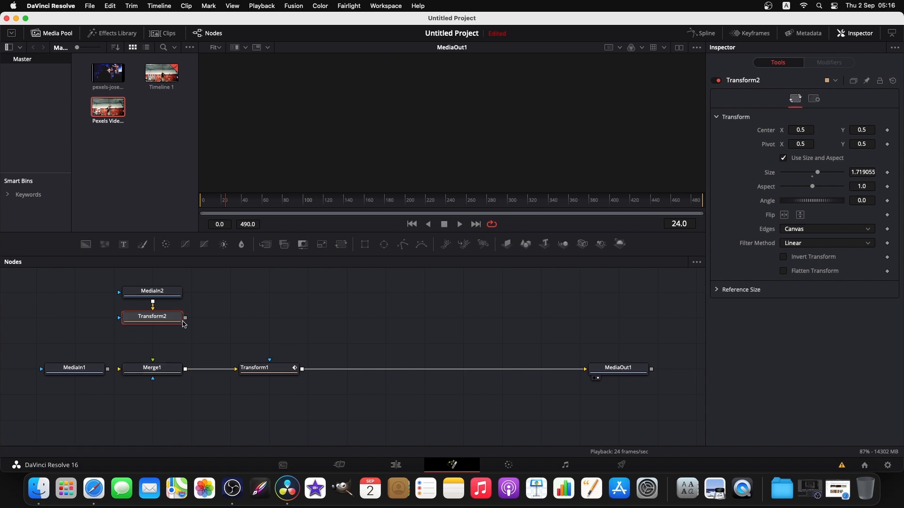
pyautogui.moveTo(186, 318); pyautogui.dragTo(122, 372)
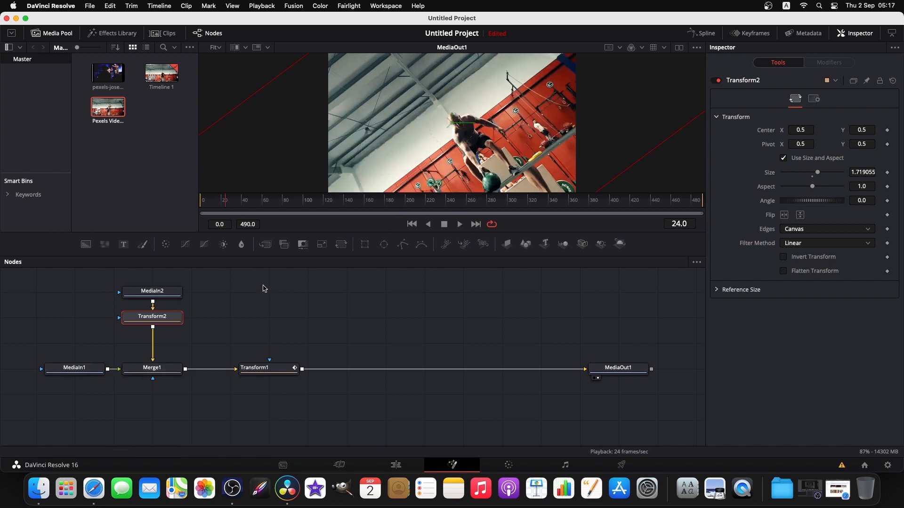
pyautogui.moveTo(641, 158)
pyautogui.mouseDown()
pyautogui.moveTo(632, 152)
pyautogui.moveTo(628, 167)
pyautogui.mouseUp()
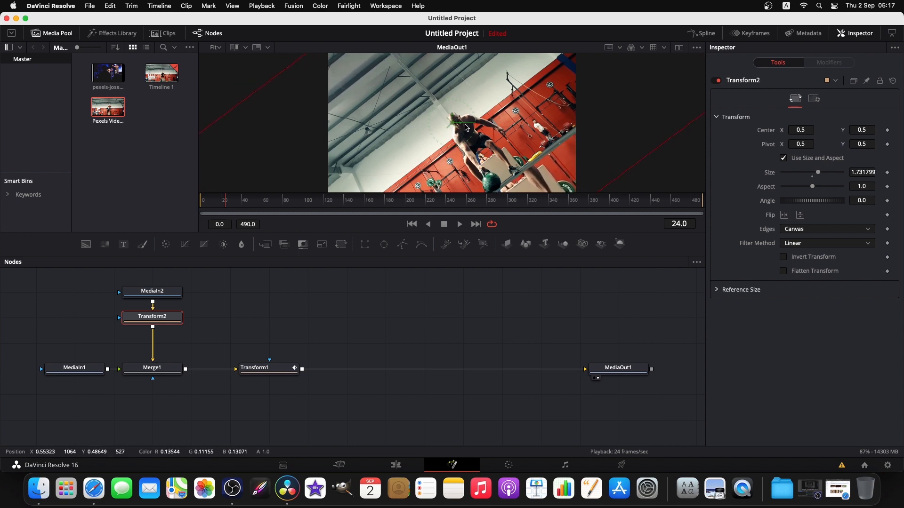
# Play the rotating zoom with the enlarged background and scrub back to frame 28
pyautogui.press('space')
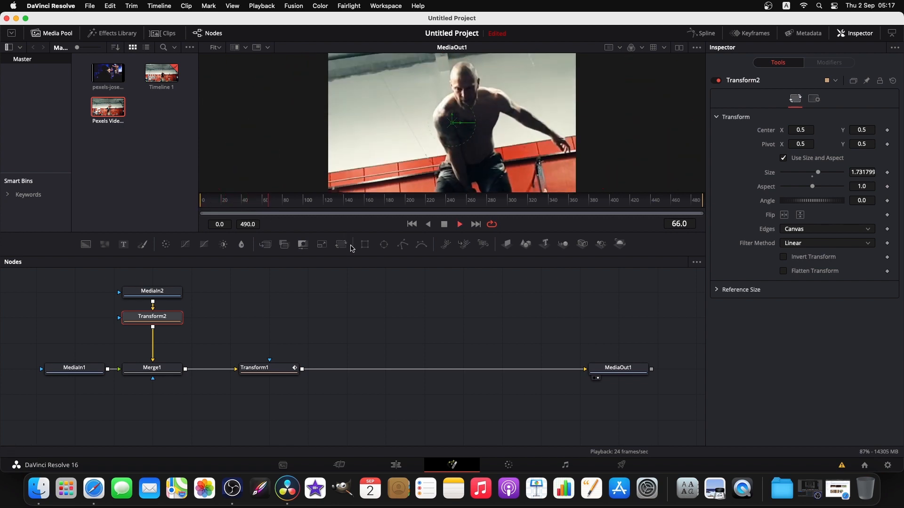
pyautogui.click(206, 200)
pyautogui.moveTo(206, 200); pyautogui.dragTo(229, 201)
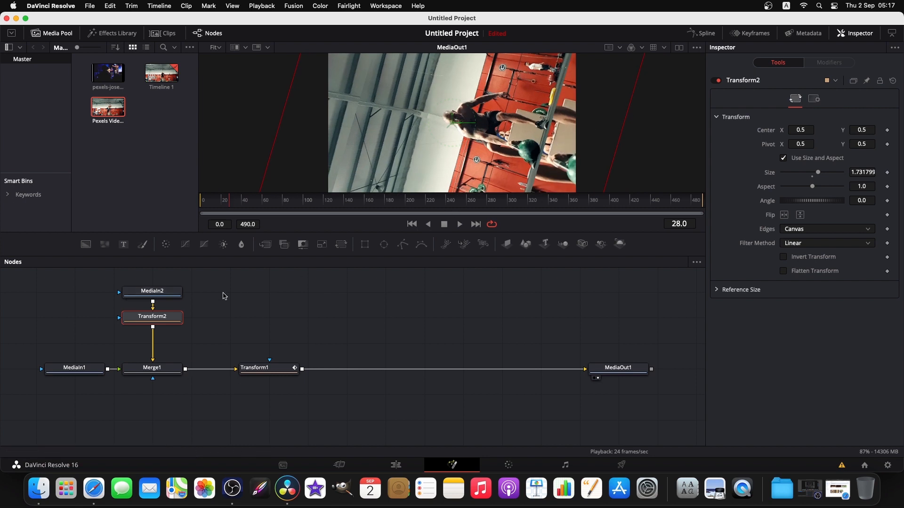
# Insert a Blur node between MediaIn2 and Transform2 and set its Blur Size to 12.6
pyautogui.keyDown('shift'); pyautogui.click(166, 296); pyautogui.keyUp('shift')
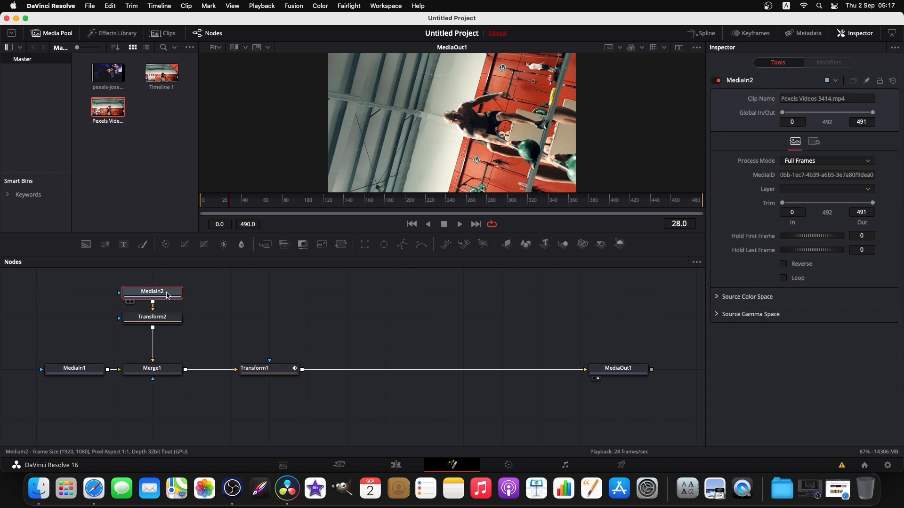
pyautogui.moveTo(166, 294); pyautogui.dragTo(167, 280)
pyautogui.scroll(2, 175, 315)
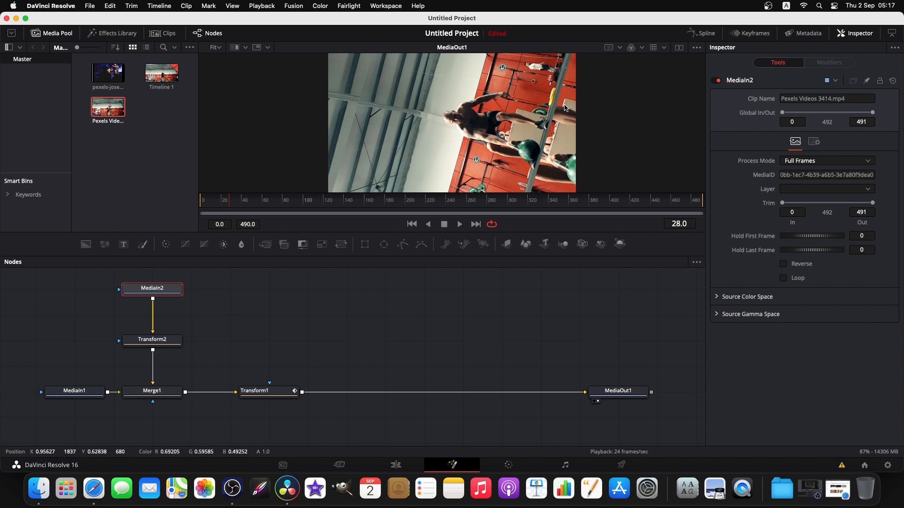
pyautogui.click(242, 245)
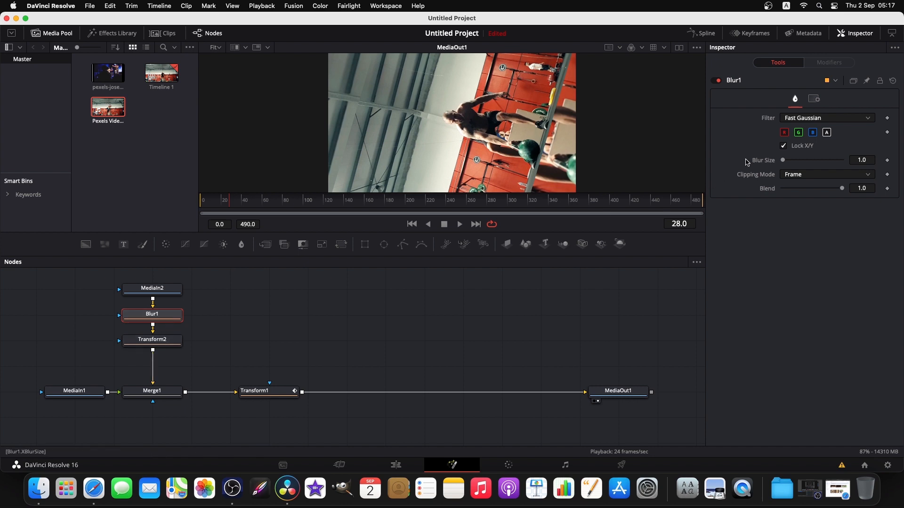
pyautogui.moveTo(786, 163); pyautogui.dragTo(792, 165)
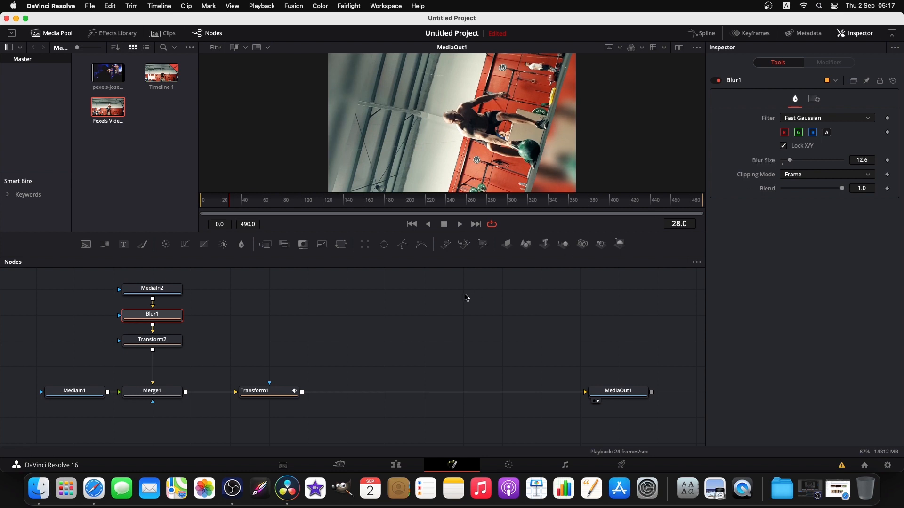
# Play the composition from the first frame to check the blurred background and return towards the start
pyautogui.moveTo(227, 203); pyautogui.dragTo(200, 204)
pyautogui.press('space')
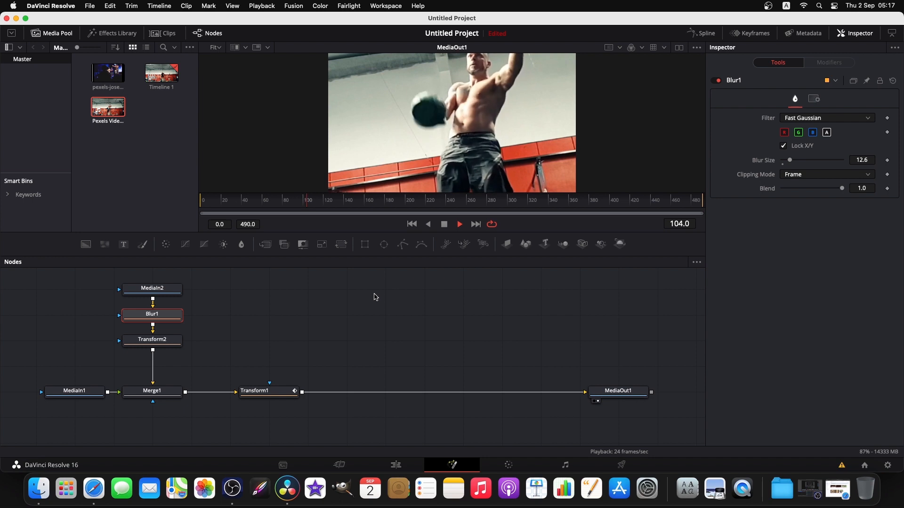
pyautogui.press('space')
pyautogui.moveTo(335, 210); pyautogui.dragTo(204, 211)
pyautogui.click(366, 328)
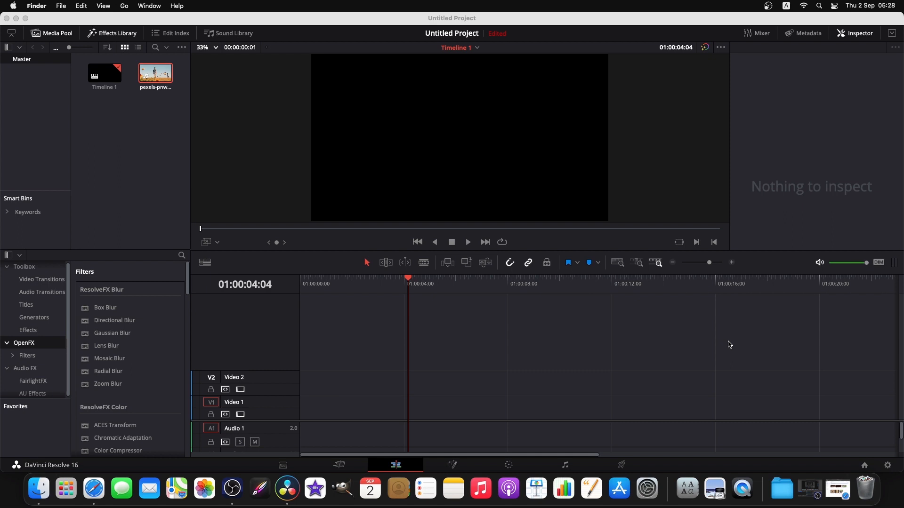
# Place the pexels-pnw-production clip at the start of Video 1, unlink its audio and delete the audio part
pyautogui.moveTo(158, 77); pyautogui.dragTo(351, 417)
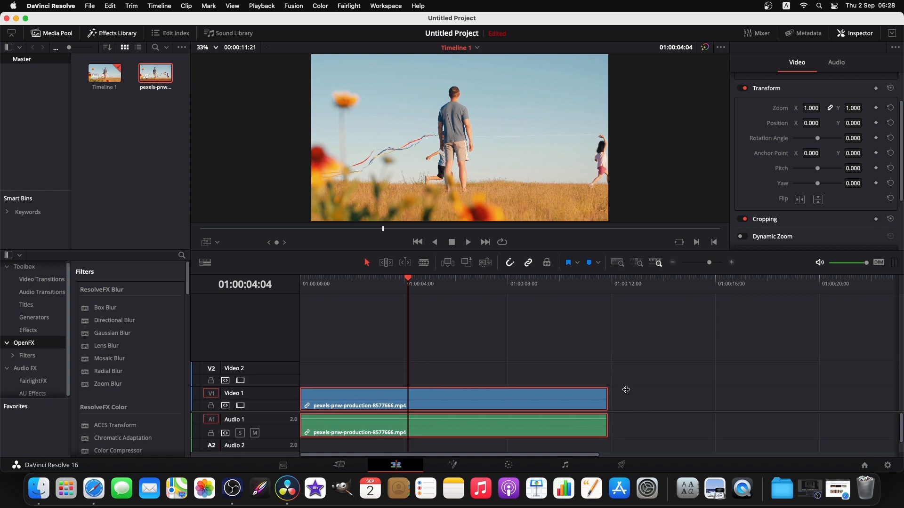
pyautogui.rightClick(384, 362)
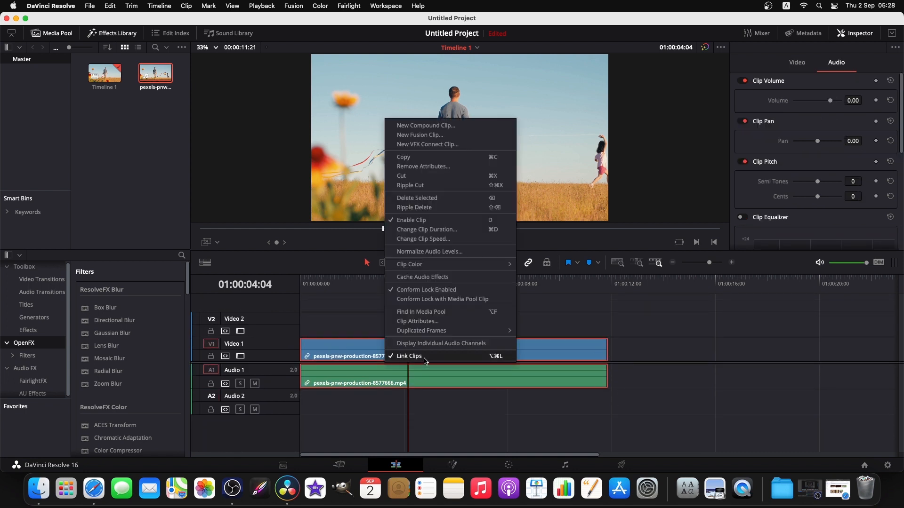
pyautogui.click(409, 356)
pyautogui.click(479, 282)
pyautogui.click(504, 394)
pyautogui.click(602, 374)
pyautogui.press('Delete')
# Scrub through the first two seconds of the clip and return the playhead to 01:00:00:00
pyautogui.moveTo(483, 281); pyautogui.dragTo(287, 286)
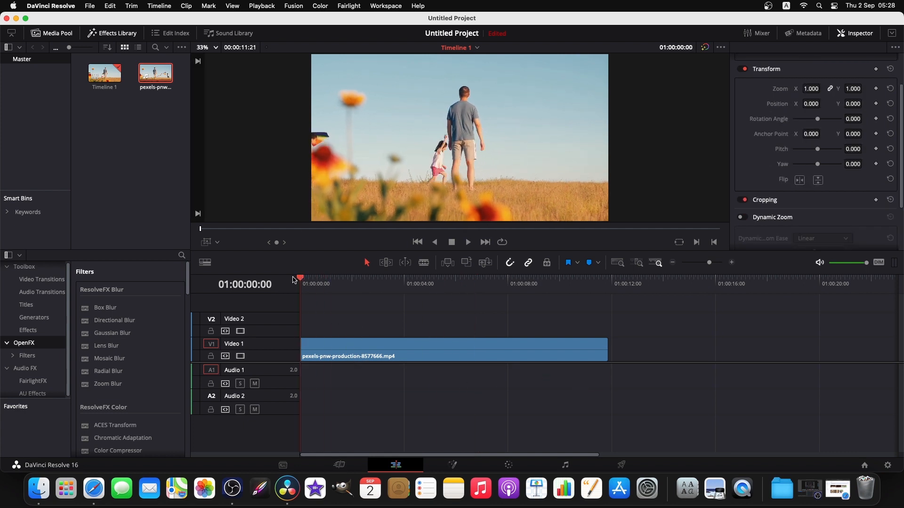
pyautogui.moveTo(303, 281); pyautogui.dragTo(361, 297)
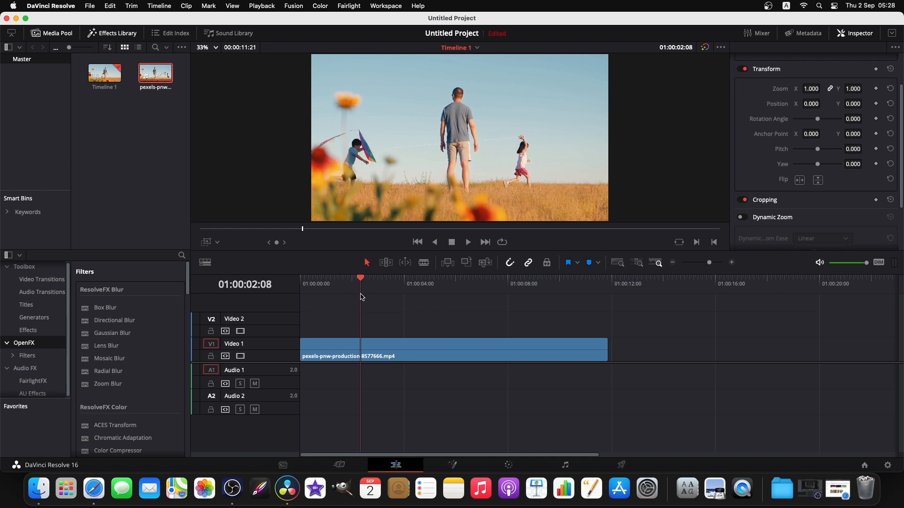
pyautogui.moveTo(361, 297)
pyautogui.mouseDown()
pyautogui.moveTo(316, 290)
pyautogui.moveTo(350, 288)
pyautogui.mouseUp()
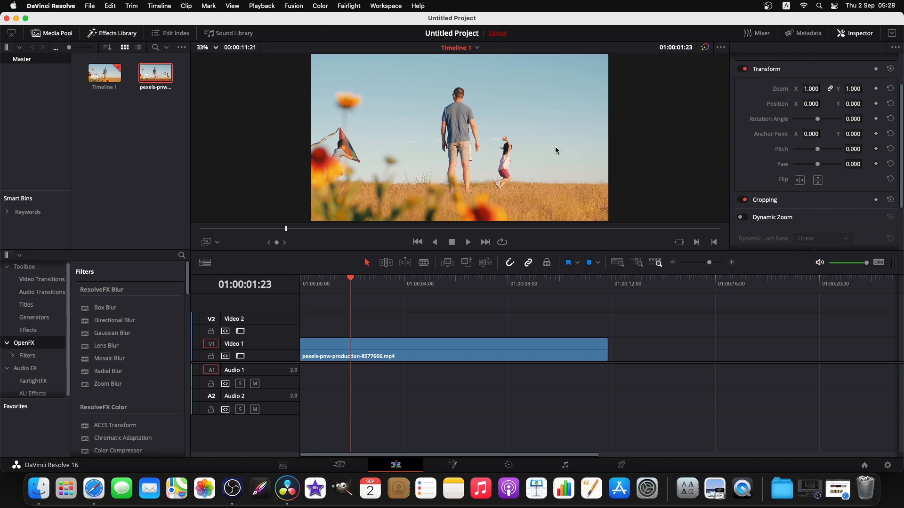
pyautogui.press('j')
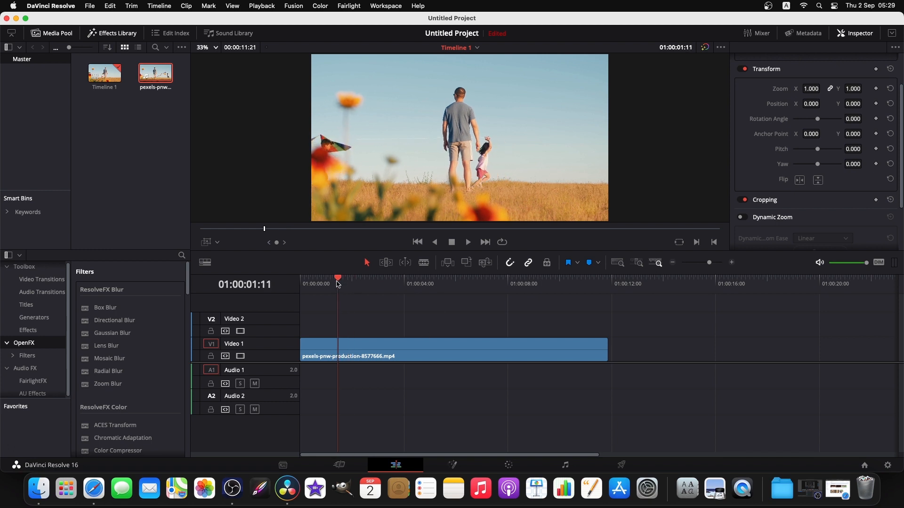
pyautogui.moveTo(307, 283); pyautogui.dragTo(304, 284)
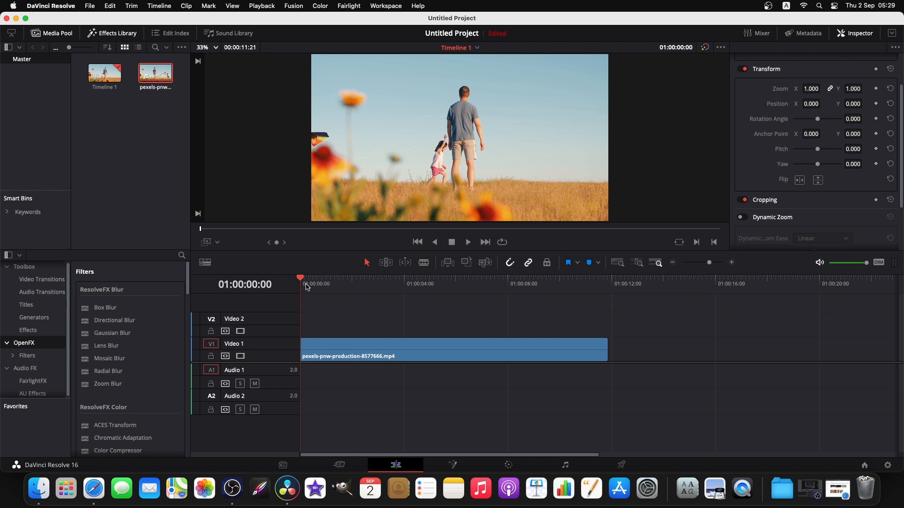
# Add Zoom and Position keyframes at the very start of the clip
pyautogui.click(345, 352)
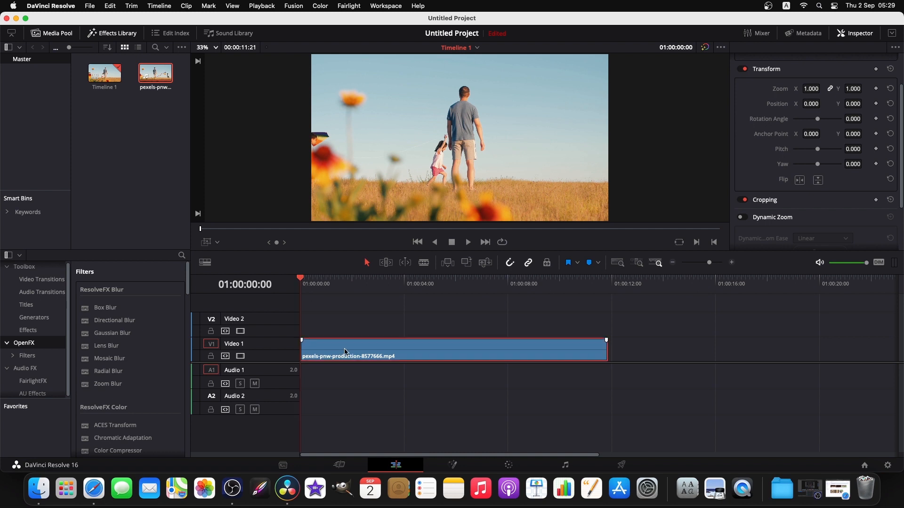
pyautogui.click(876, 89)
pyautogui.click(876, 104)
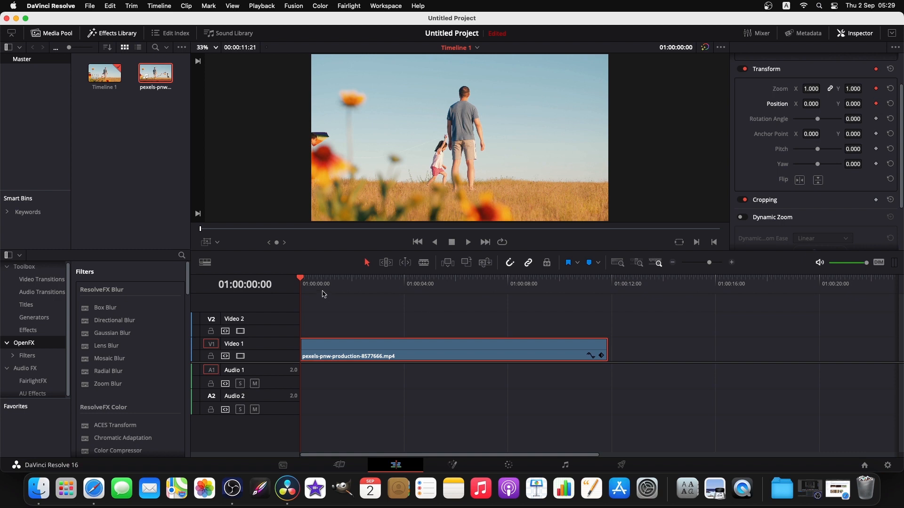
# At 01:00:02:11, add Zoom and Position keyframes with Zoom 1.500 and Position Y -185
pyautogui.moveTo(302, 281); pyautogui.dragTo(364, 292)
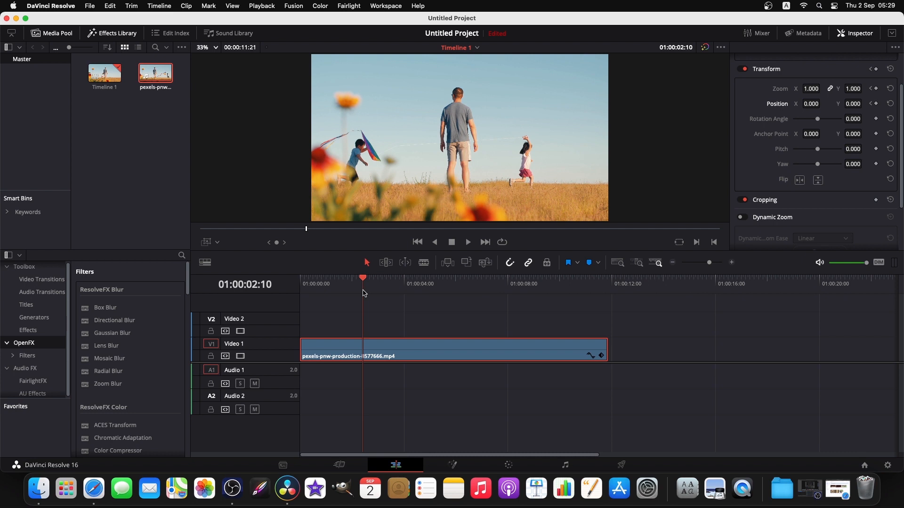
pyautogui.moveTo(362, 293); pyautogui.dragTo(364, 293)
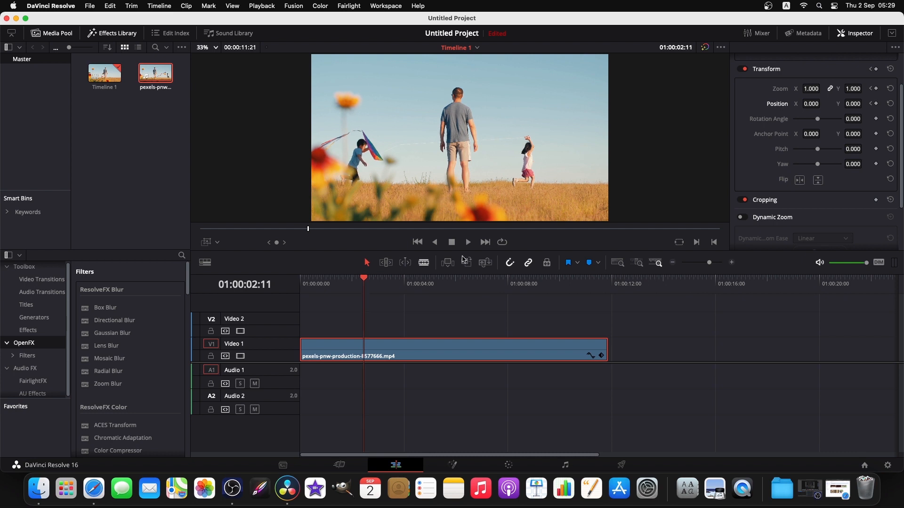
pyautogui.click(876, 89)
pyautogui.click(877, 104)
pyautogui.moveTo(811, 88); pyautogui.dragTo(867, 104)
pyautogui.moveTo(810, 88); pyautogui.dragTo(864, 104)
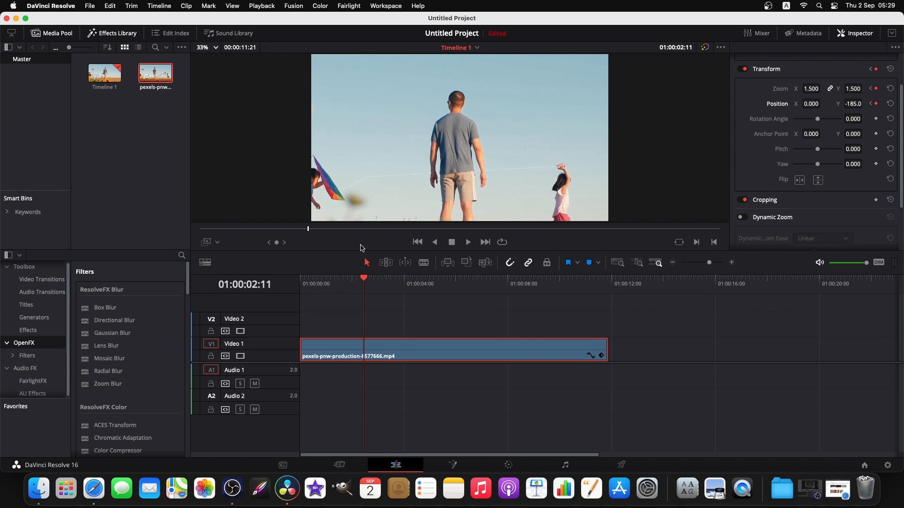
# Preview the keyframed zoom-in from the start of the clip
pyautogui.moveTo(363, 280); pyautogui.dragTo(304, 281)
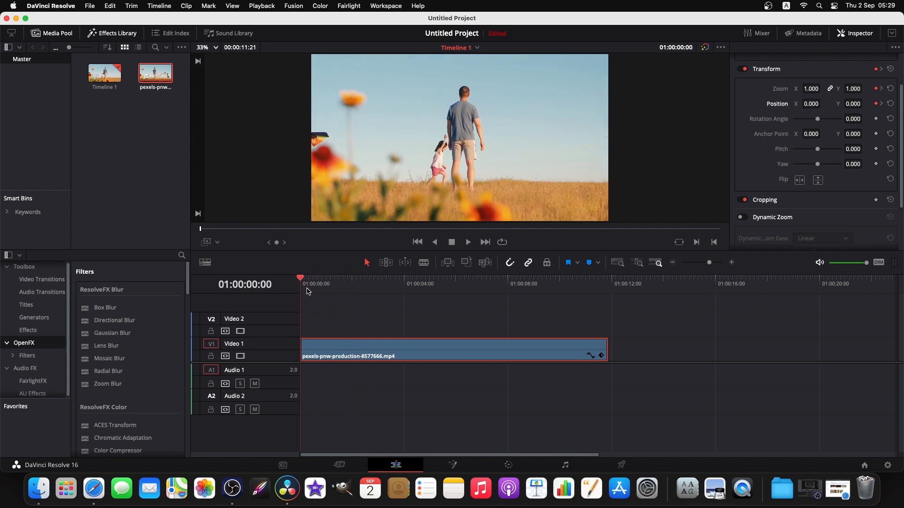
pyautogui.press('space')
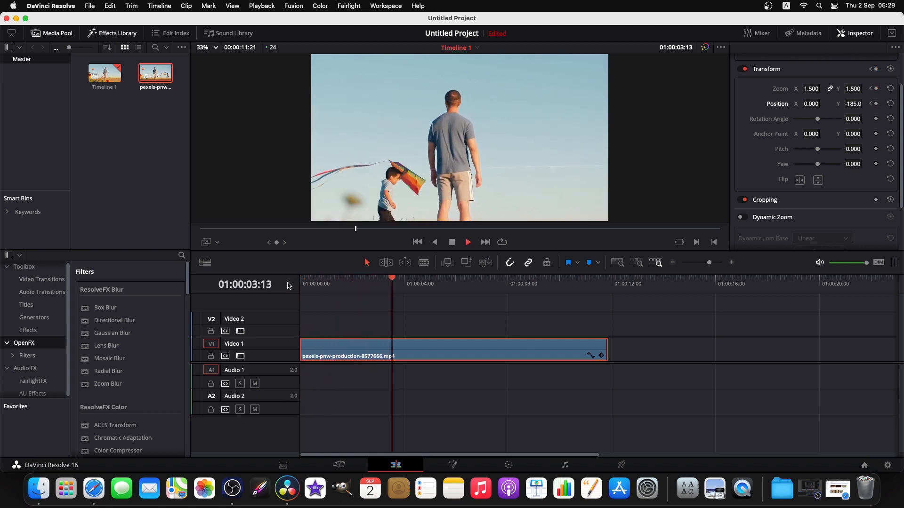
pyautogui.press('space')
# Show the clip's keyframe curve and add Zoom and Position keyframes at 01:00:04:02 to hold the zoom
pyautogui.moveTo(397, 274); pyautogui.dragTo(406, 281)
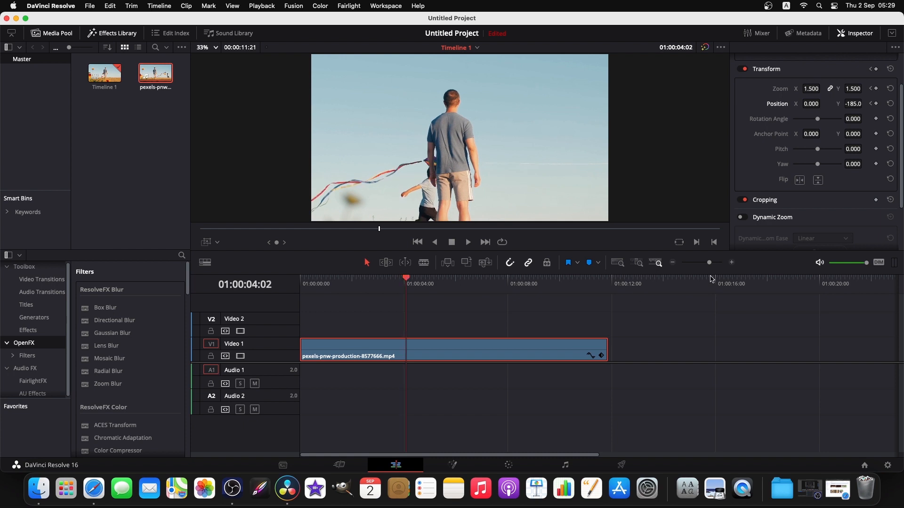
pyautogui.click(590, 357)
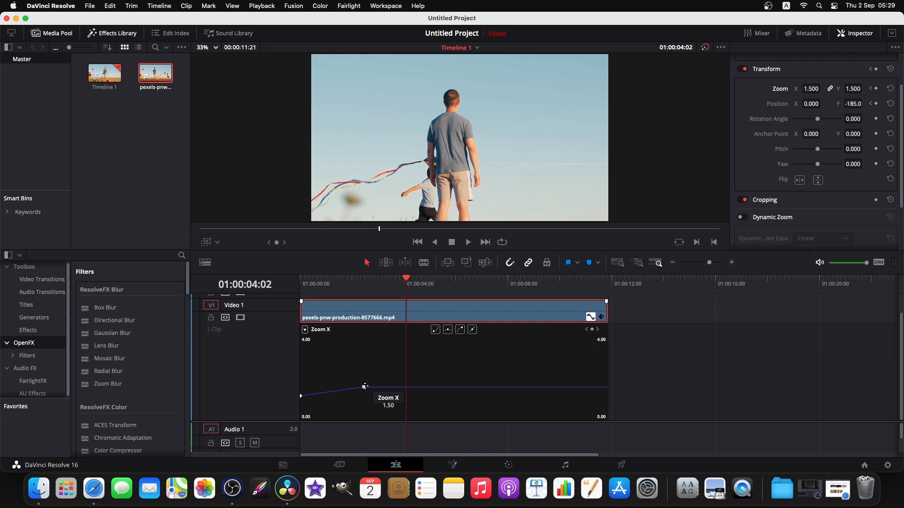
pyautogui.click(876, 89)
pyautogui.click(875, 104)
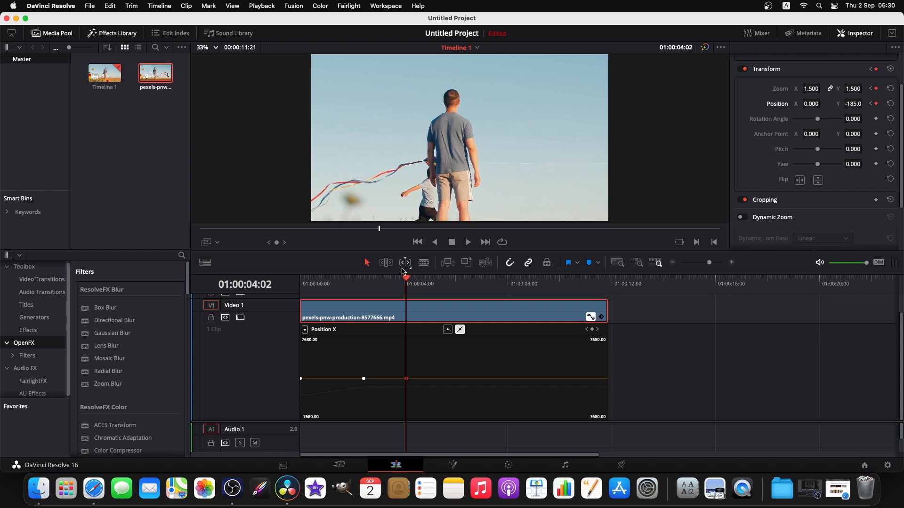
# At 01:00:06:08, keyframe Zoom to 1.300 and Position Y to -9, and return the playhead to the 01:00:02:11 keyframe
pyautogui.moveTo(412, 282); pyautogui.dragTo(464, 284)
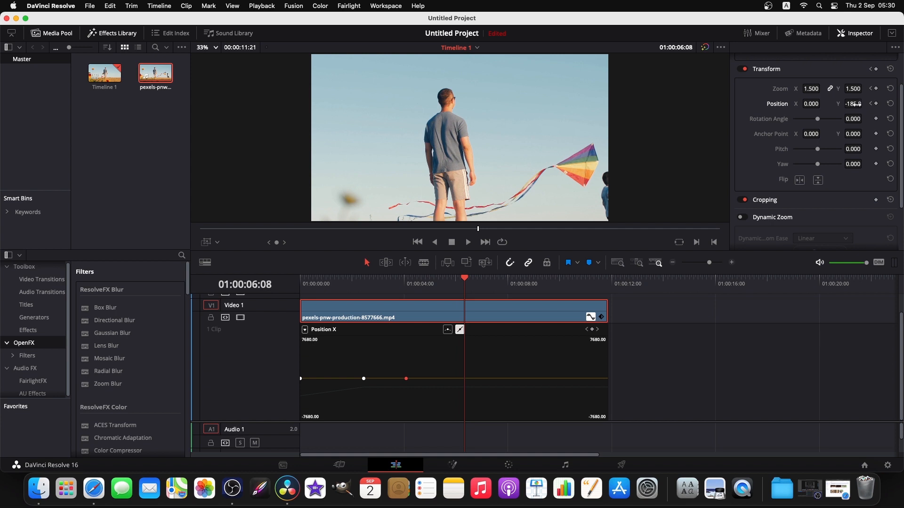
pyautogui.moveTo(853, 103)
pyautogui.mouseDown()
pyautogui.moveTo(864, 103)
pyautogui.moveTo(856, 88)
pyautogui.moveTo(864, 89)
pyautogui.moveTo(864, 103)
pyautogui.mouseUp()
pyautogui.click(532, 355)
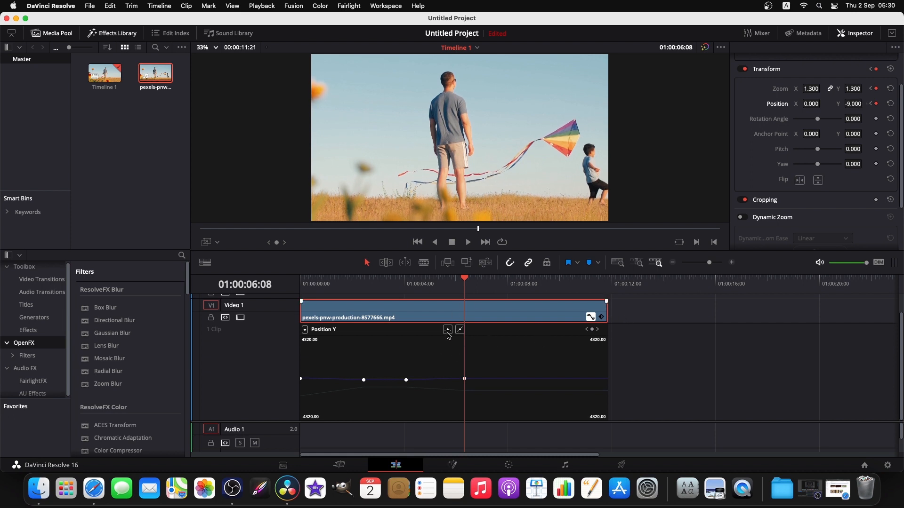
pyautogui.moveTo(468, 281); pyautogui.dragTo(364, 301)
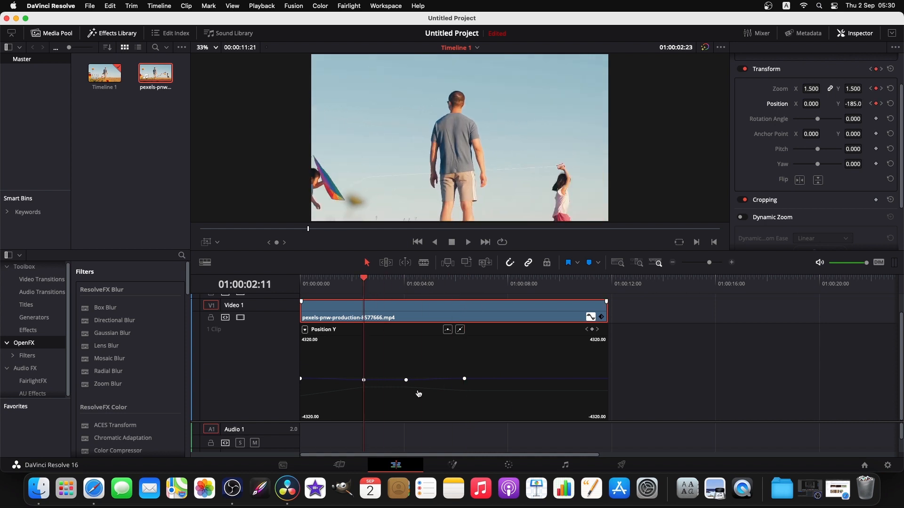
# Display the clip's Zoom X keyframe curve, and hide the curve editor
pyautogui.click(305, 329)
pyautogui.click(327, 251)
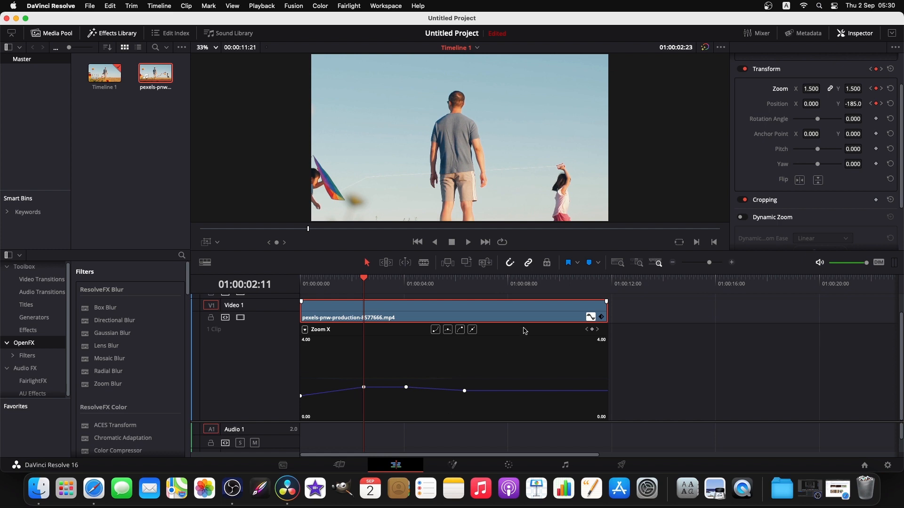
pyautogui.click(590, 317)
pyautogui.moveTo(484, 412)
pyautogui.mouseDown()
pyautogui.moveTo(481, 393)
pyautogui.moveTo(474, 404)
pyautogui.mouseUp()
pyautogui.click(483, 366)
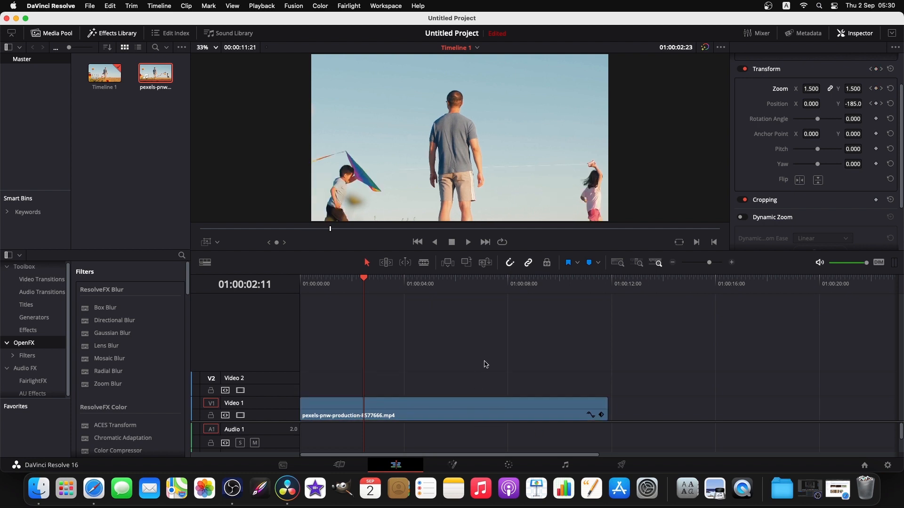
# Preview the full keyframed zoom from the start of the clip and return the playhead to 01:00:00:00
pyautogui.moveTo(364, 282); pyautogui.dragTo(298, 289)
pyautogui.press('space')
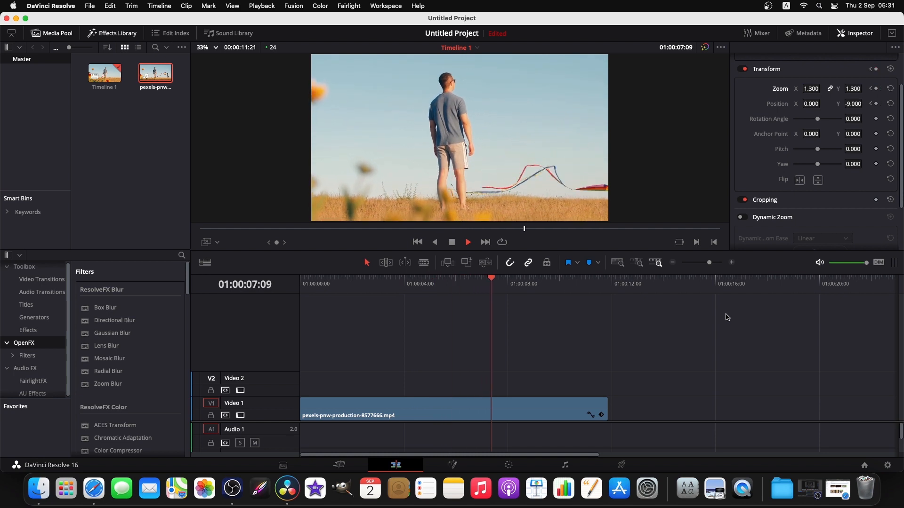
pyautogui.moveTo(504, 280); pyautogui.dragTo(284, 289)
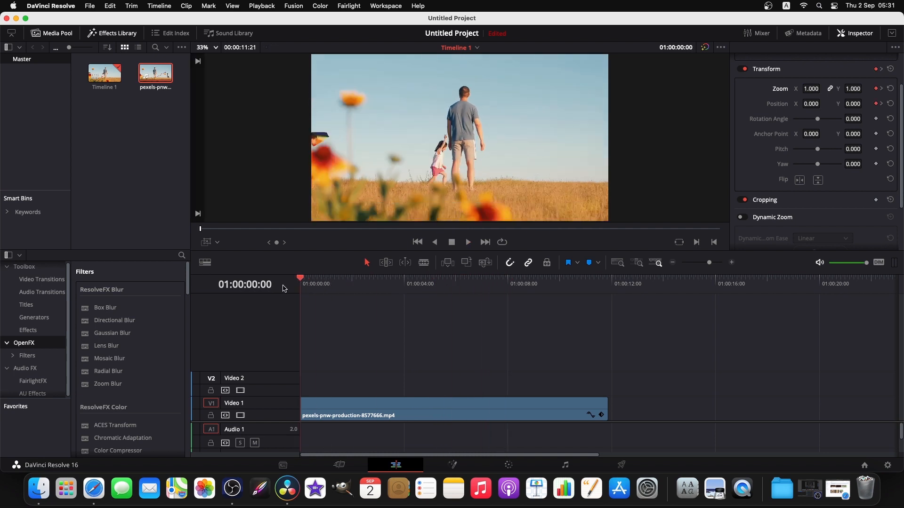
# Apply the Gaussian Blur effect to the clip and open its effect settings
pyautogui.click(382, 409)
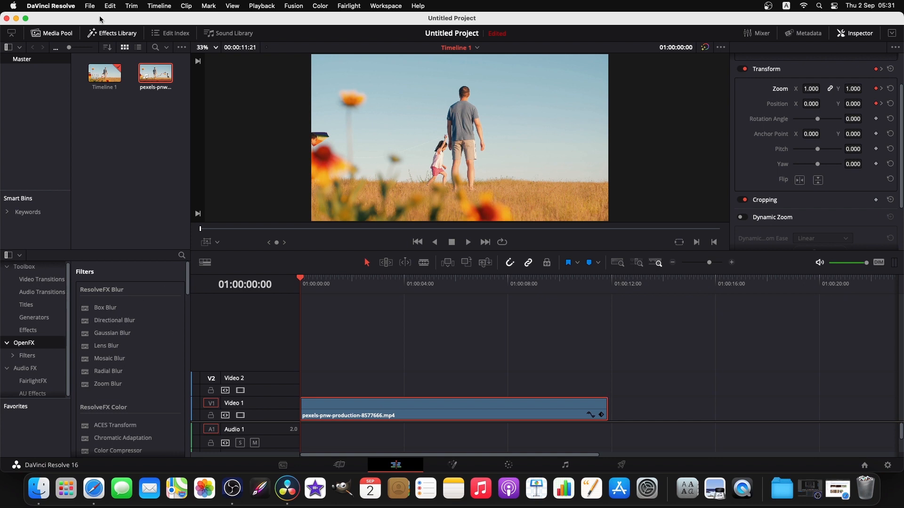
pyautogui.click(105, 34)
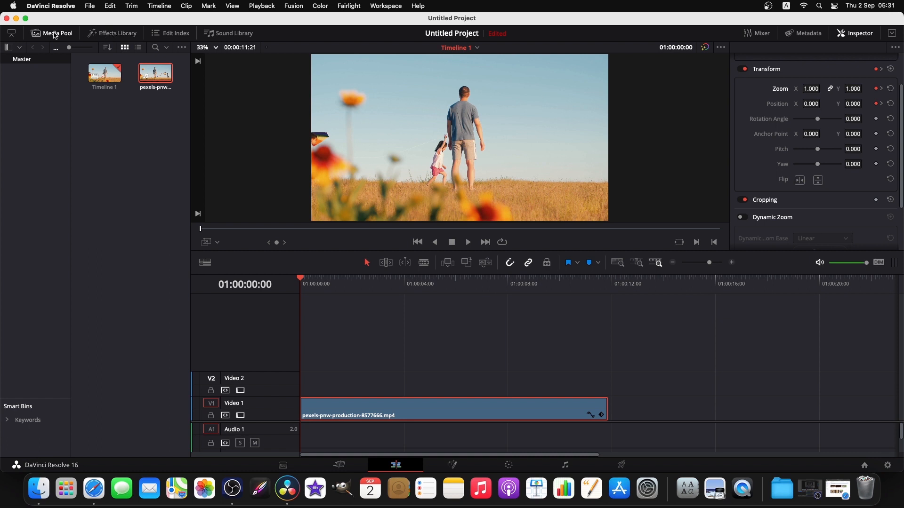
pyautogui.click(118, 34)
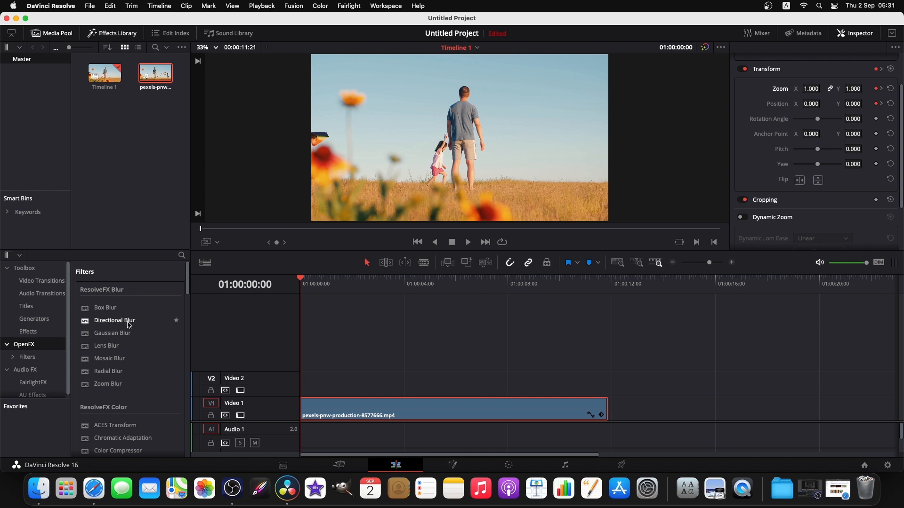
pyautogui.moveTo(125, 334); pyautogui.dragTo(347, 405)
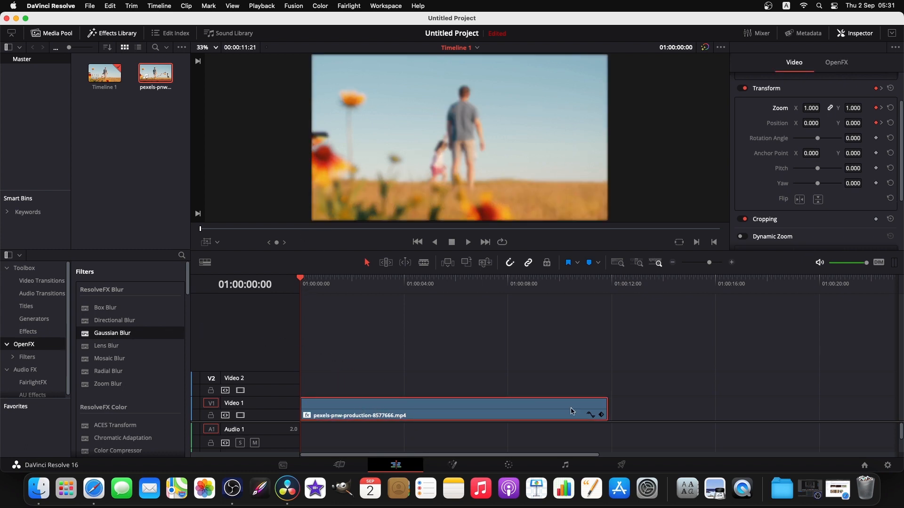
pyautogui.click(846, 61)
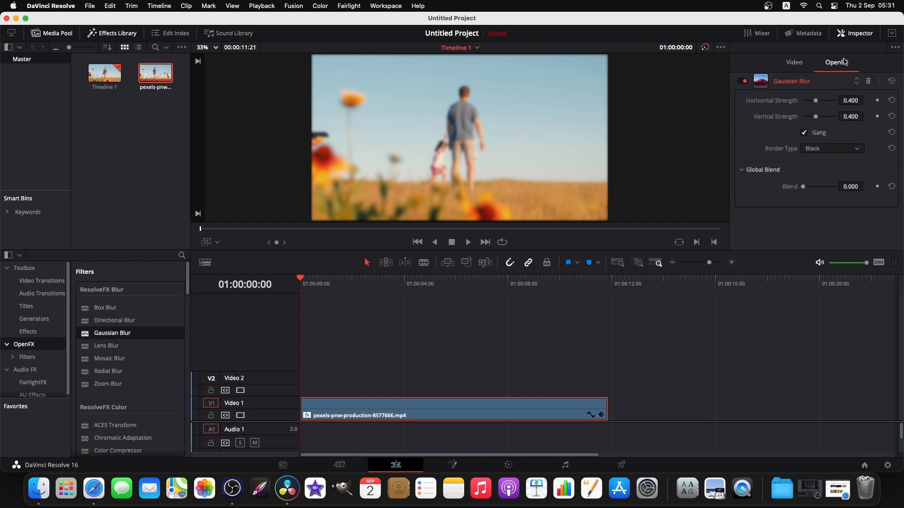
# Show the clip's keyframe curve and add Gaussian Blur Horizontal and Vertical Strength keyframes at 01:00:00:00
pyautogui.click(591, 415)
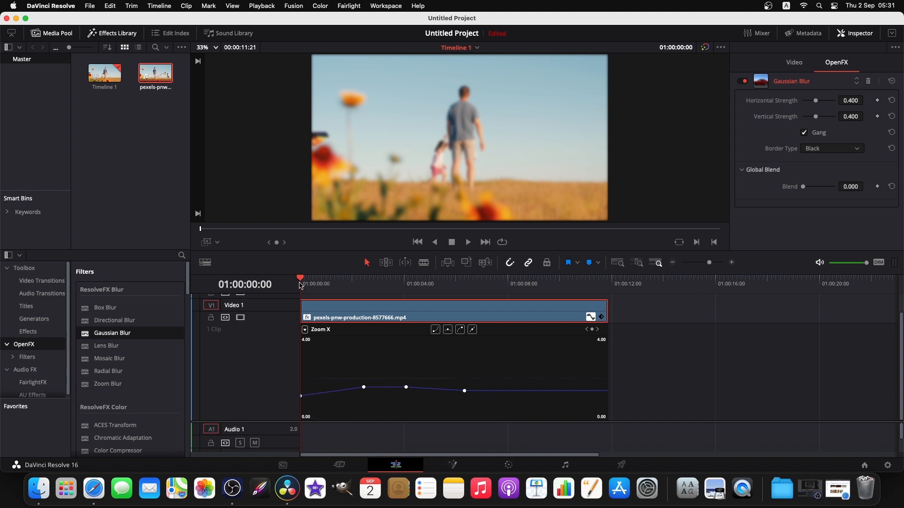
pyautogui.moveTo(302, 281); pyautogui.dragTo(359, 287)
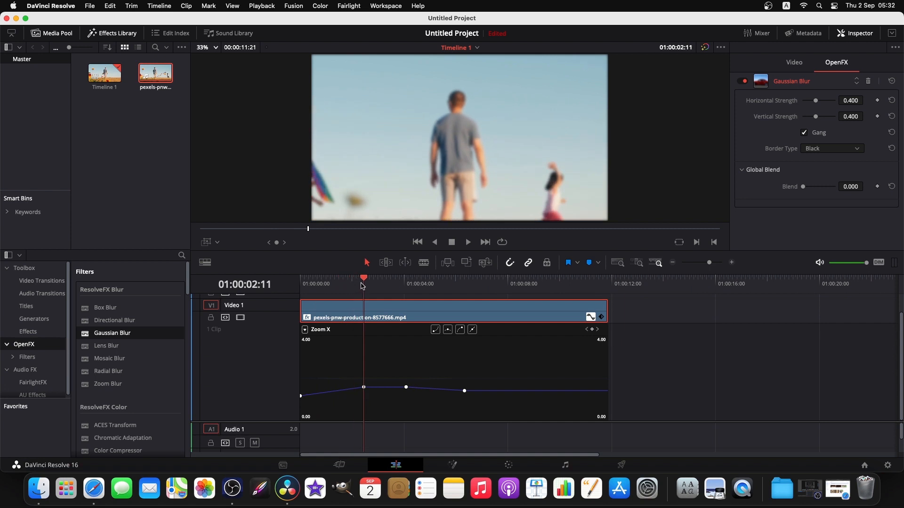
pyautogui.moveTo(368, 285); pyautogui.dragTo(403, 286)
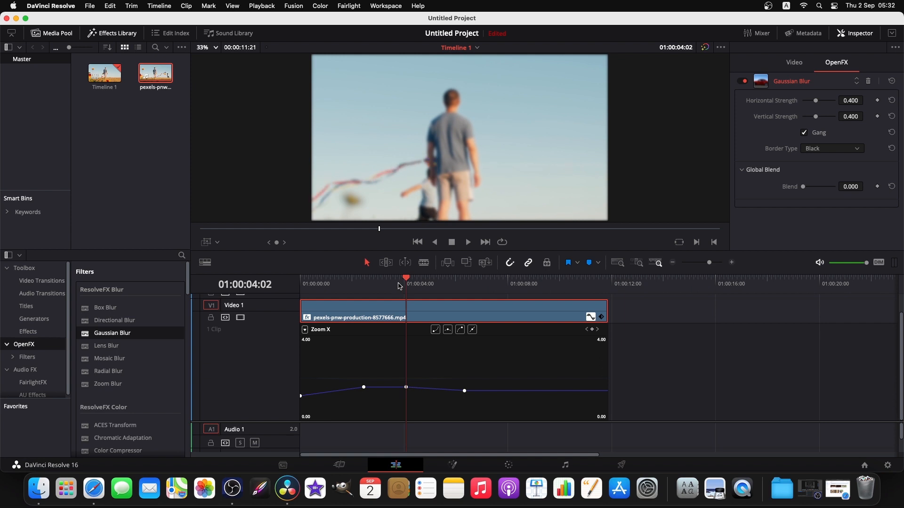
pyautogui.moveTo(409, 281); pyautogui.dragTo(302, 300)
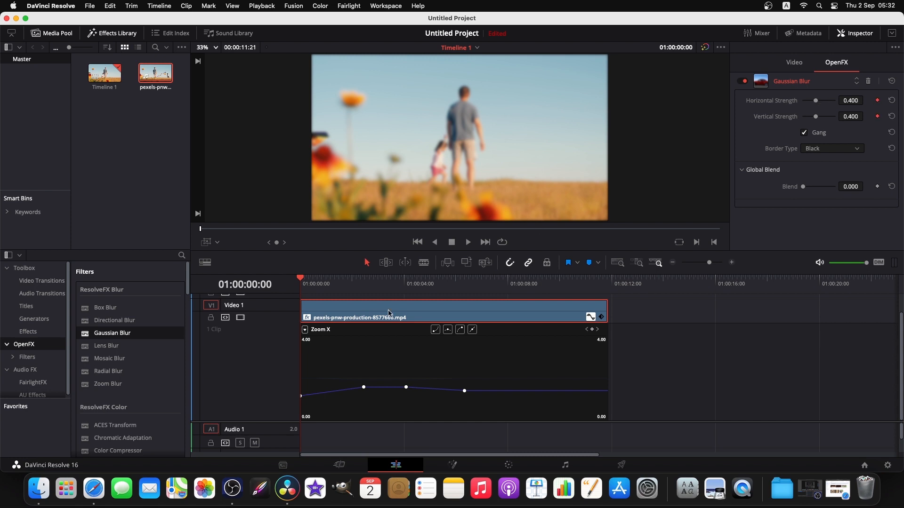
# Add blur strength keyframes at 01:00:01:05, and set both strengths to 0.000 at the start of the clip
pyautogui.moveTo(302, 281); pyautogui.dragTo(362, 292)
pyautogui.click(876, 100)
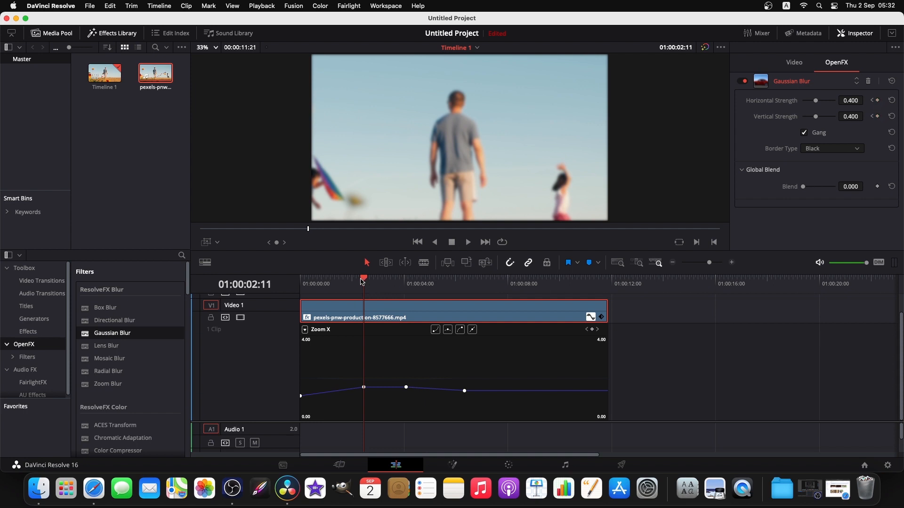
pyautogui.moveTo(364, 281); pyautogui.dragTo(332, 286)
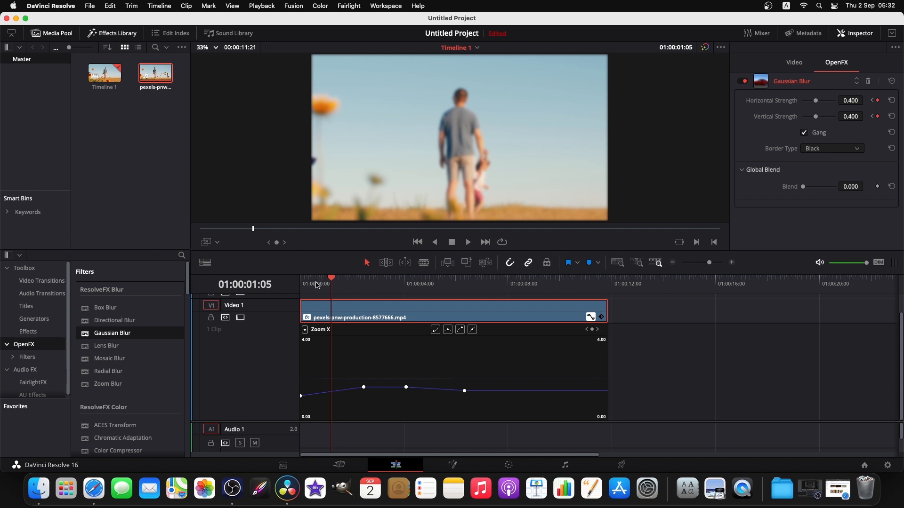
pyautogui.moveTo(331, 281); pyautogui.dragTo(301, 287)
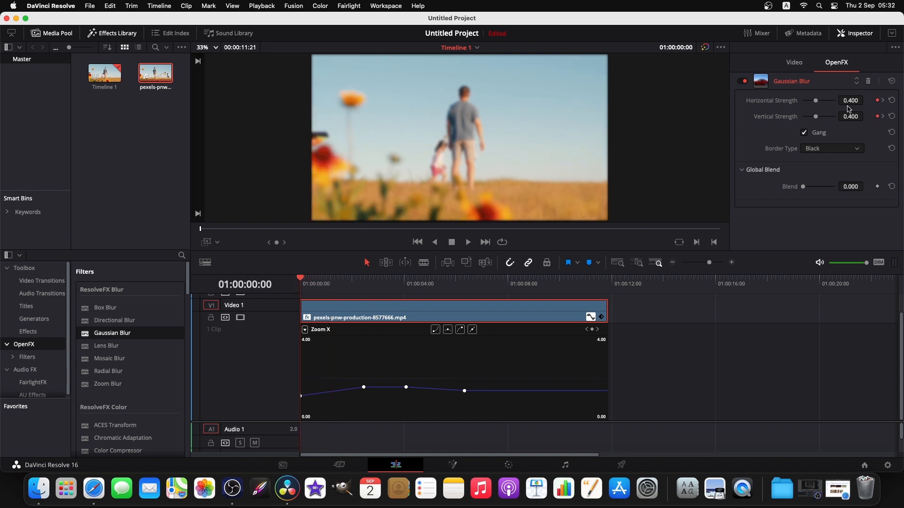
pyautogui.moveTo(818, 104); pyautogui.dragTo(794, 104)
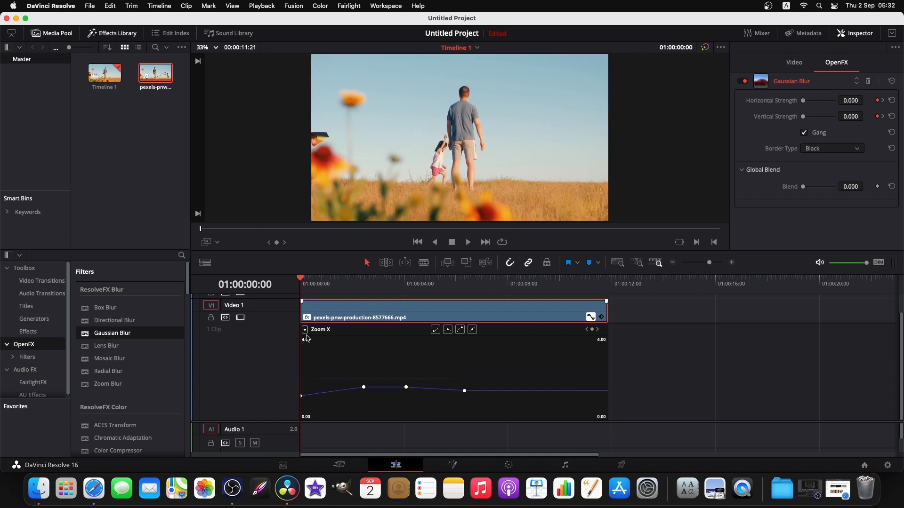
# Display the Gaussian Blur Horizontal Strength and Vertical Strength parameters in the clip's curve editor
pyautogui.click(305, 330)
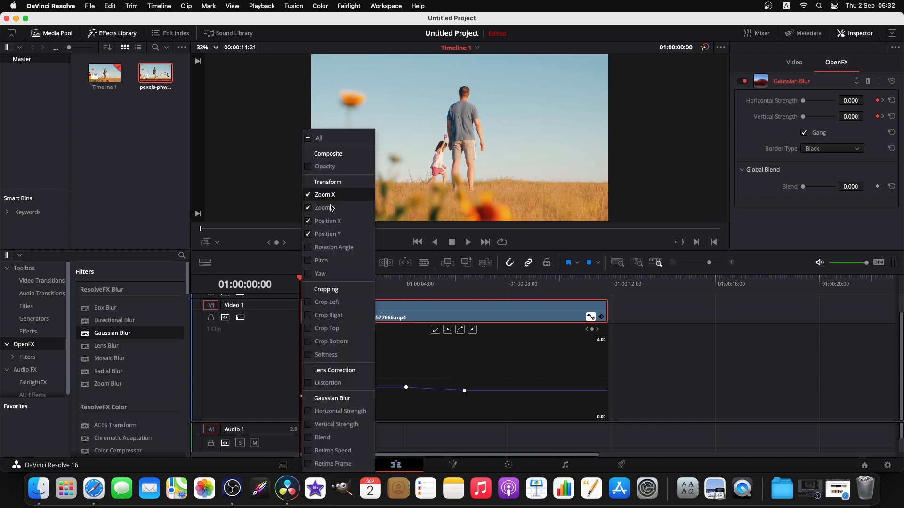
pyautogui.click(309, 412)
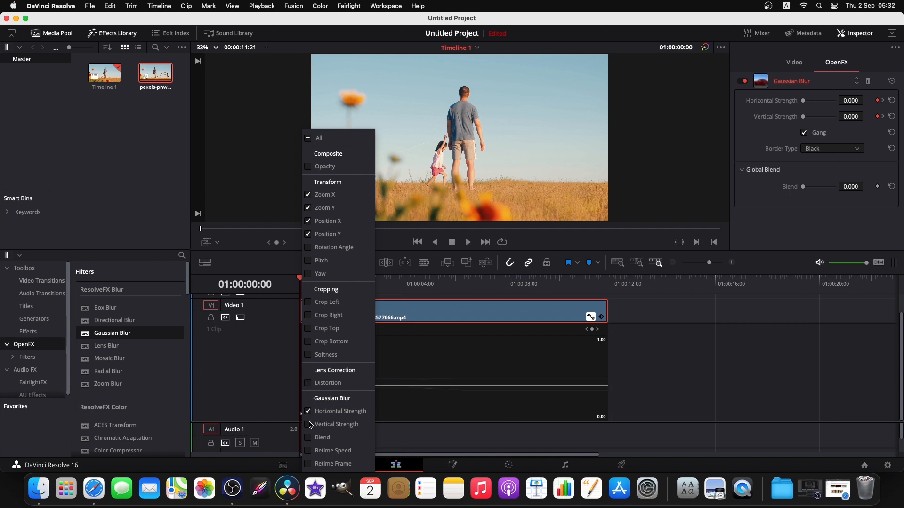
pyautogui.click(395, 366)
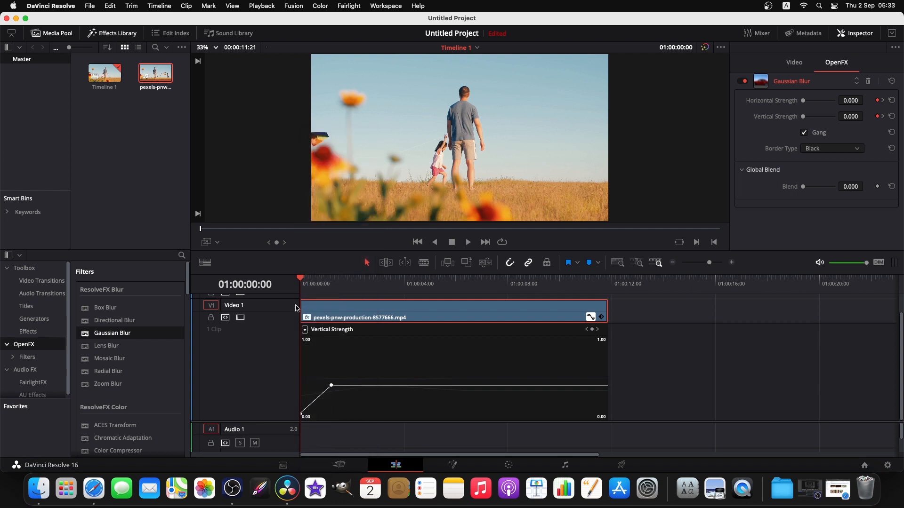
# At 01:00:00:17, keyframe the Gaussian Blur Horizontal and Vertical Strength to 0.368
pyautogui.moveTo(307, 280); pyautogui.dragTo(315, 281)
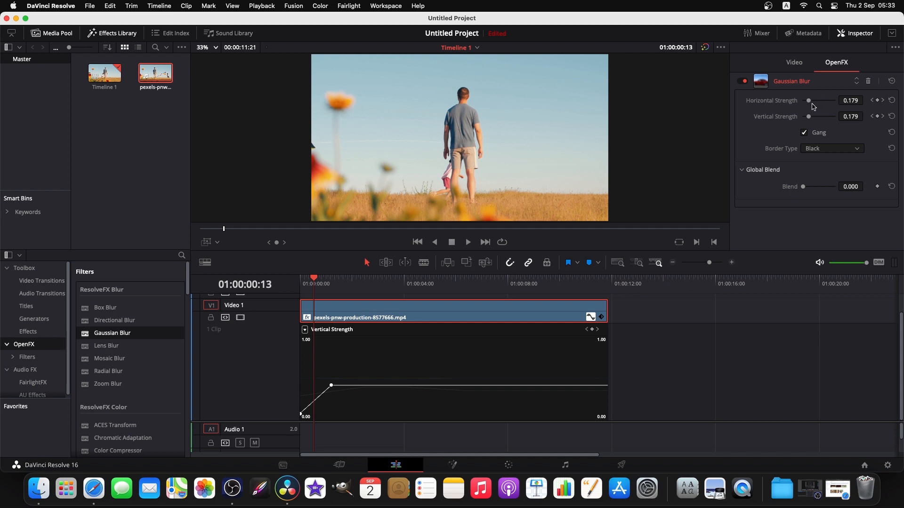
pyautogui.moveTo(319, 282); pyautogui.dragTo(318, 281)
pyautogui.moveTo(811, 101); pyautogui.dragTo(816, 106)
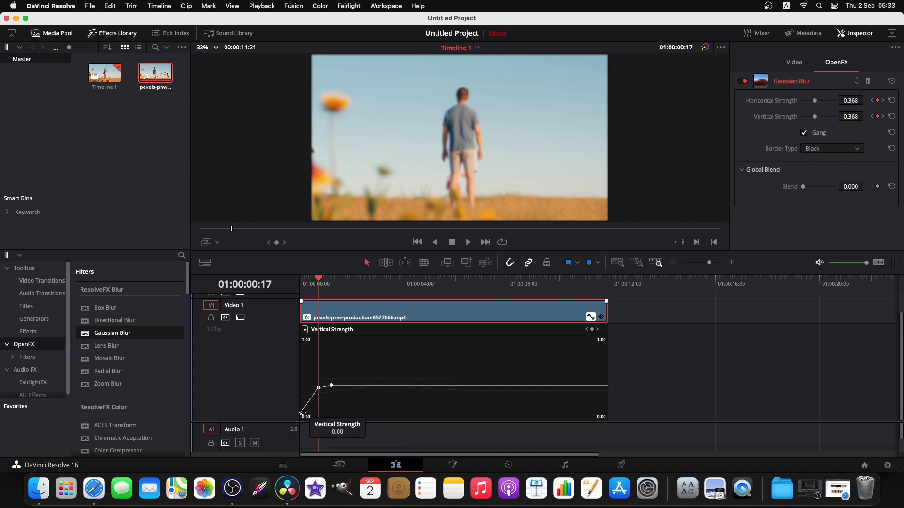
pyautogui.moveTo(379, 345)
pyautogui.mouseDown()
pyautogui.moveTo(300, 422)
pyautogui.moveTo(375, 362)
pyautogui.mouseUp()
# At 01:00:02:00, keyframe both blur strengths to 0.000 and preview the blurred zoom-in from the clip's start
pyautogui.moveTo(323, 279); pyautogui.dragTo(352, 287)
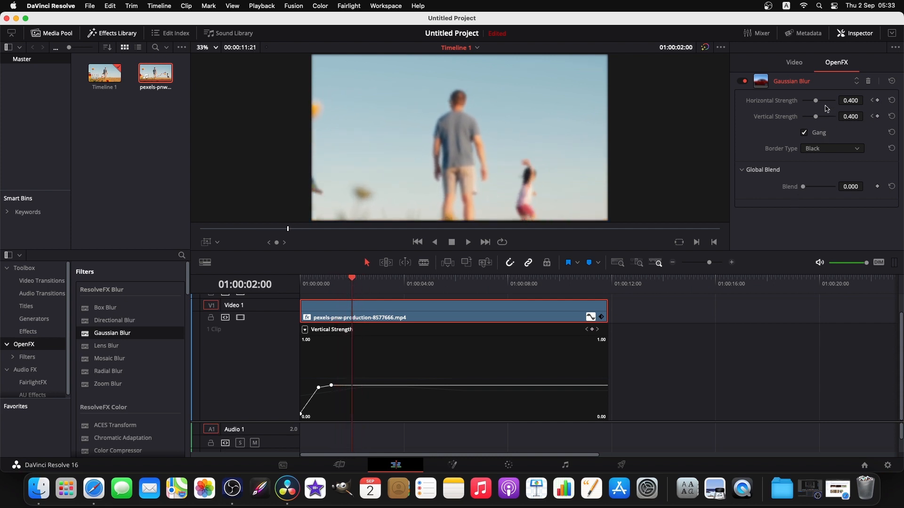
pyautogui.moveTo(816, 101); pyautogui.dragTo(802, 104)
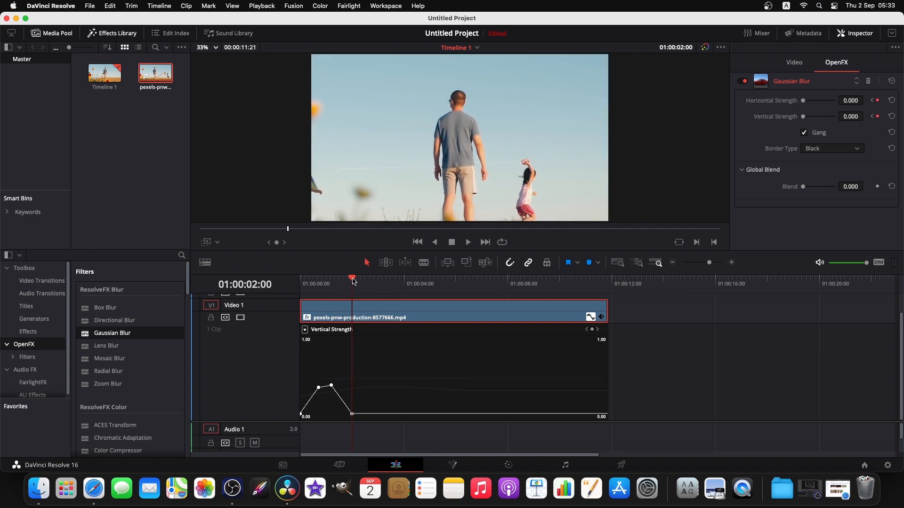
pyautogui.moveTo(353, 281); pyautogui.dragTo(300, 282)
pyautogui.press('space')
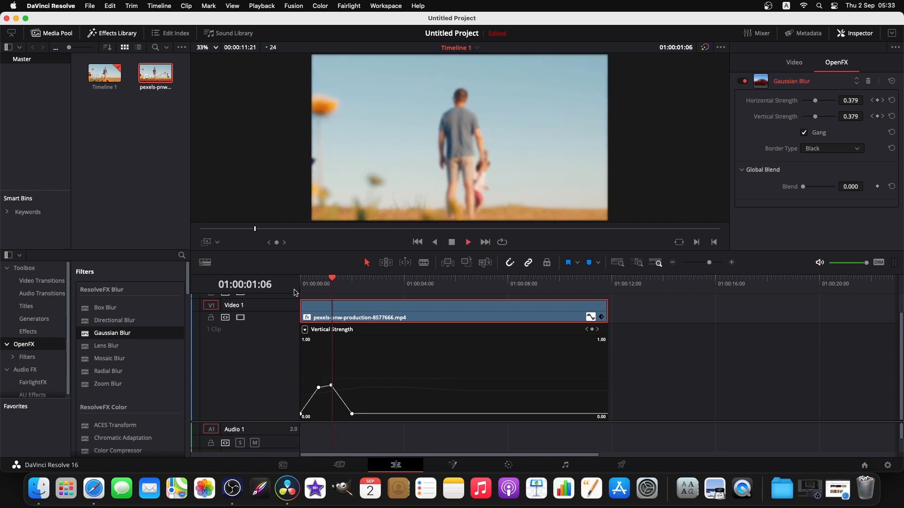
pyautogui.press('space')
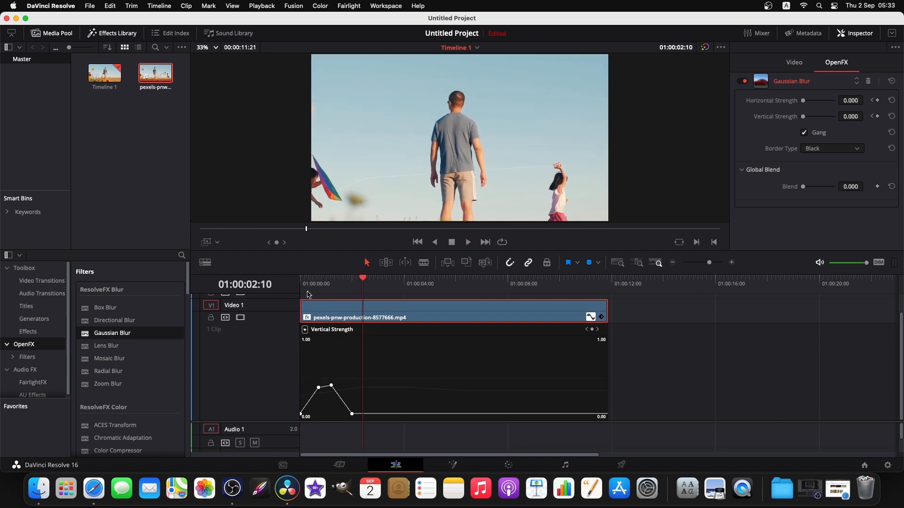
# Add Gaussian Blur strength keyframes of 0.000 at 01:00:04:02, 01:00:05:07 and 01:00:06:08
pyautogui.moveTo(371, 286); pyautogui.dragTo(412, 295)
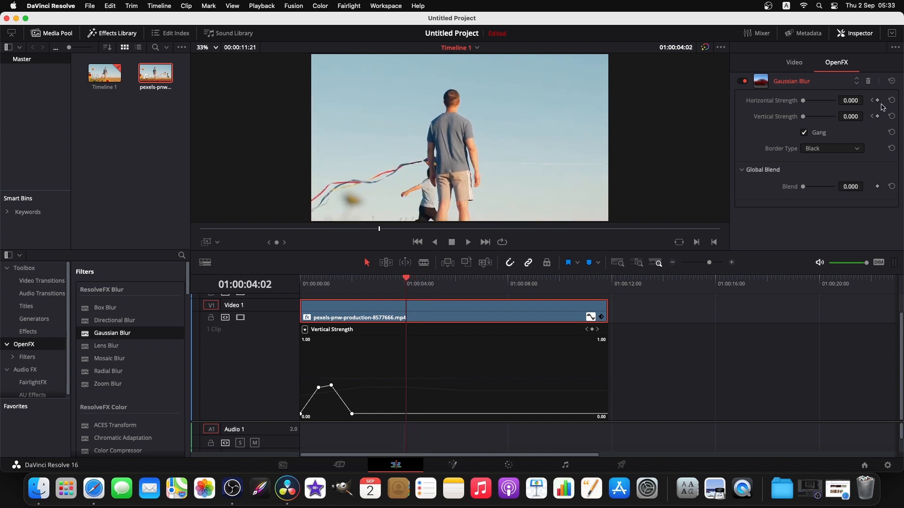
pyautogui.moveTo(407, 281); pyautogui.dragTo(438, 287)
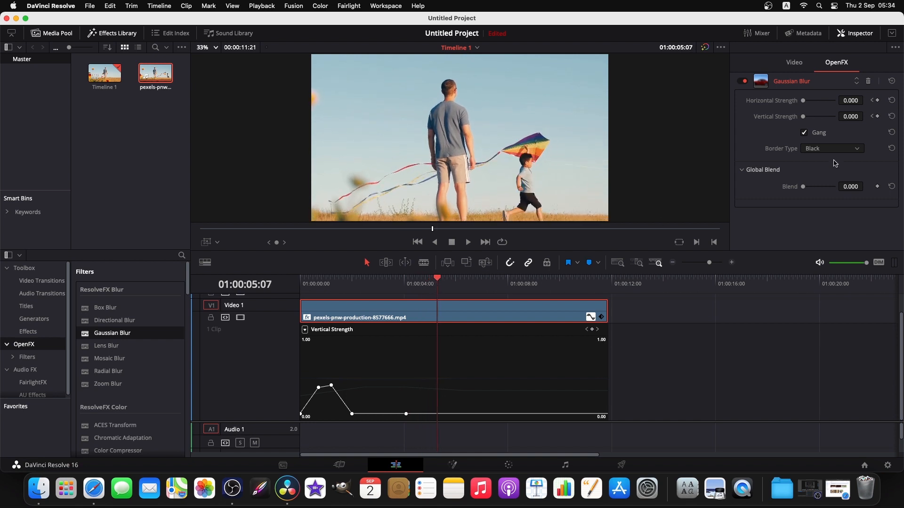
pyautogui.moveTo(442, 281); pyautogui.dragTo(461, 282)
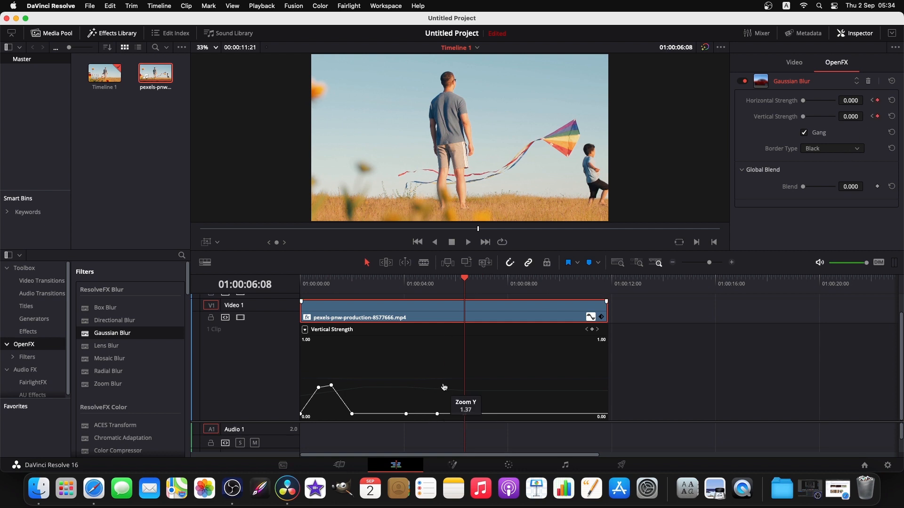
# Raise the Vertical Strength keyframe at 01:00:05:07 on the curve into a second blur peak, and preview from the start
pyautogui.moveTo(463, 285); pyautogui.dragTo(424, 285)
pyautogui.moveTo(436, 414); pyautogui.dragTo(437, 382)
pyautogui.moveTo(428, 285); pyautogui.dragTo(280, 305)
pyautogui.press('space')
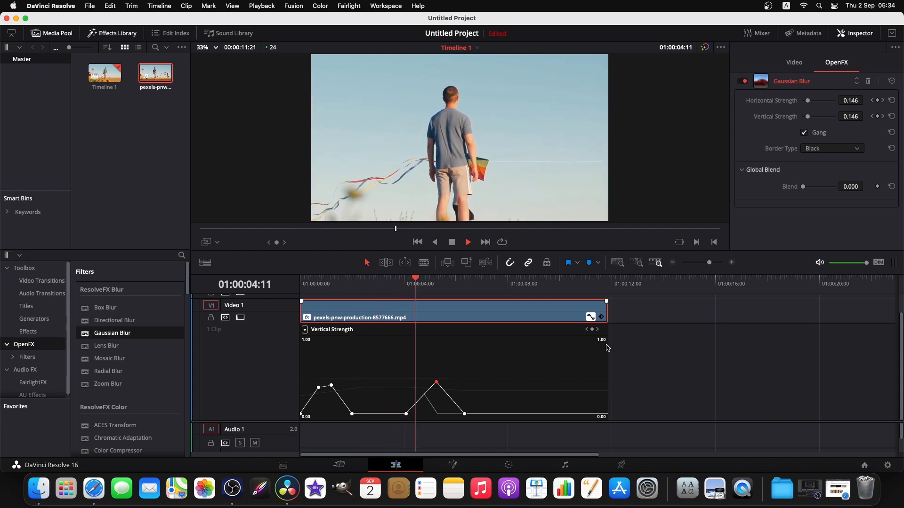
pyautogui.press('space')
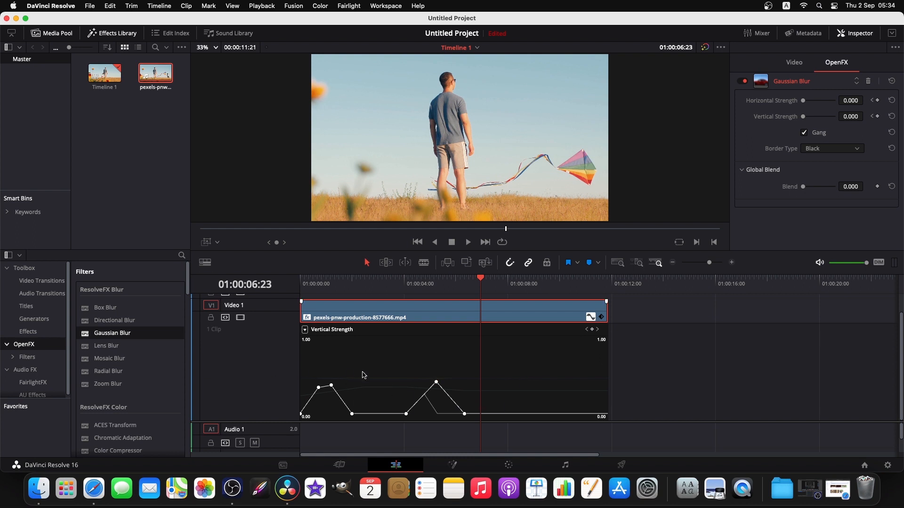
# Select all keyframes on the Gaussian Blur Vertical Strength curve
pyautogui.moveTo(538, 350); pyautogui.dragTo(282, 460)
pyautogui.scroll(1, 423, 366)
pyautogui.scroll(-1, 527, 347)
pyautogui.moveTo(709, 265); pyautogui.dragTo(711, 265)
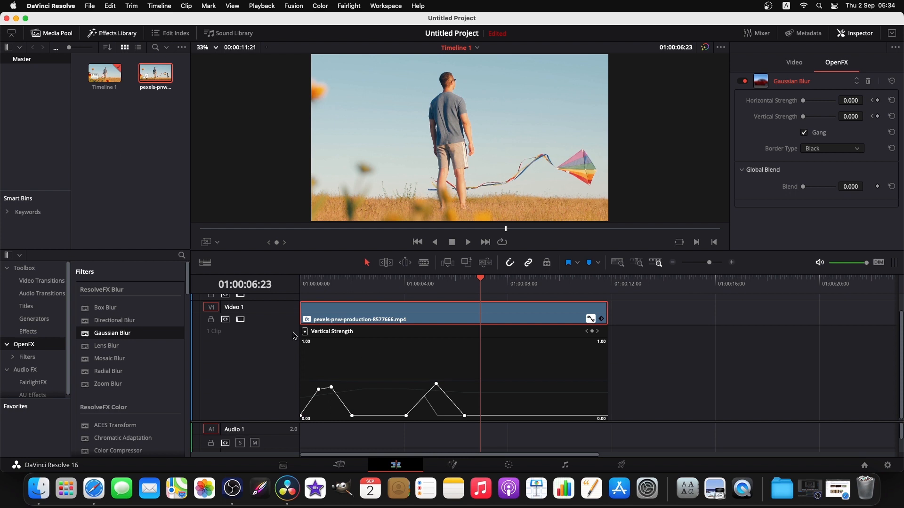
pyautogui.click(306, 332)
pyautogui.click(385, 387)
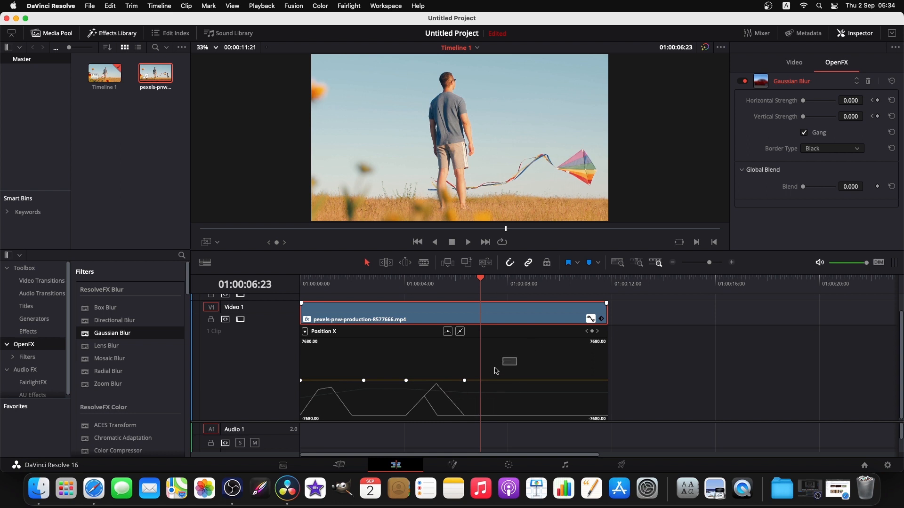
pyautogui.click(448, 395)
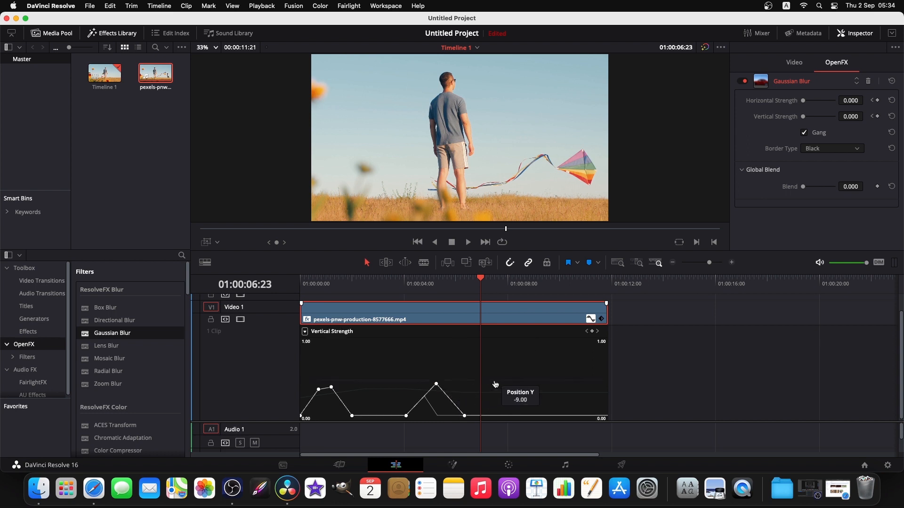
pyautogui.moveTo(520, 352); pyautogui.dragTo(296, 438)
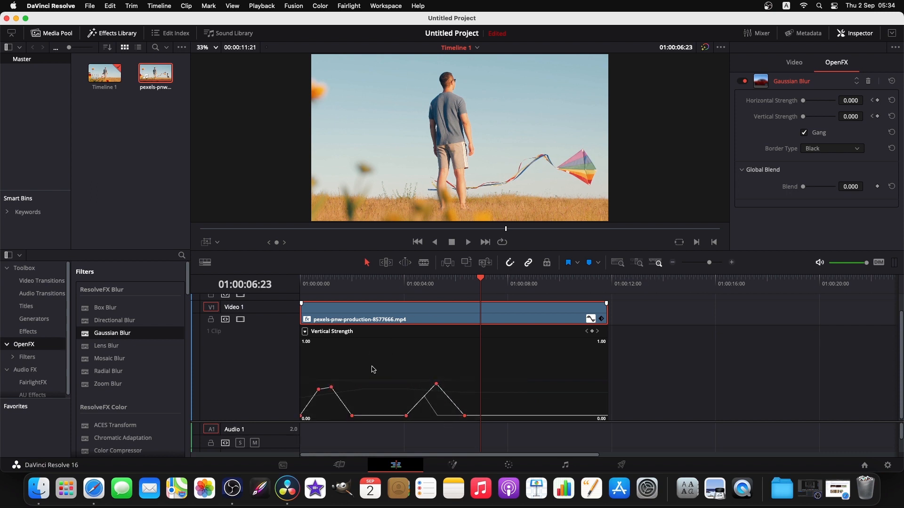
# Preview the blurred zoom transitions from the start of the timeline and scrub past the second one
pyautogui.press('Home')
pyautogui.press('space')
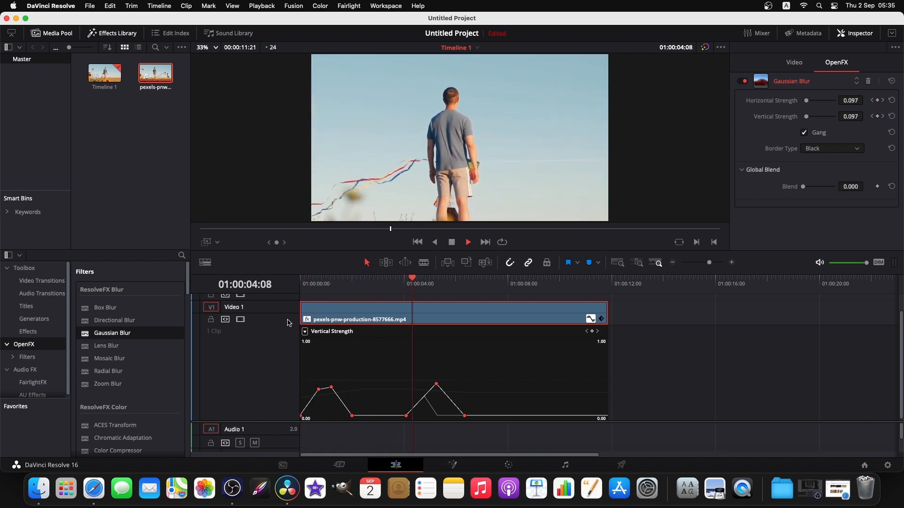
pyautogui.press('space')
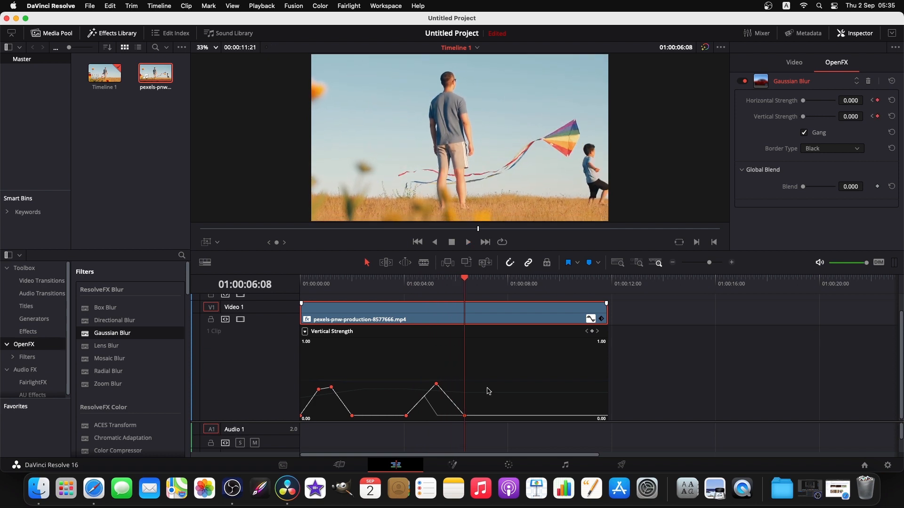
pyautogui.click(450, 280)
pyautogui.moveTo(441, 283); pyautogui.dragTo(481, 295)
# Hide the clip's keyframe curve, preview the blurred zooms again from the start, and return the playhead to 01:00:00:00
pyautogui.click(590, 320)
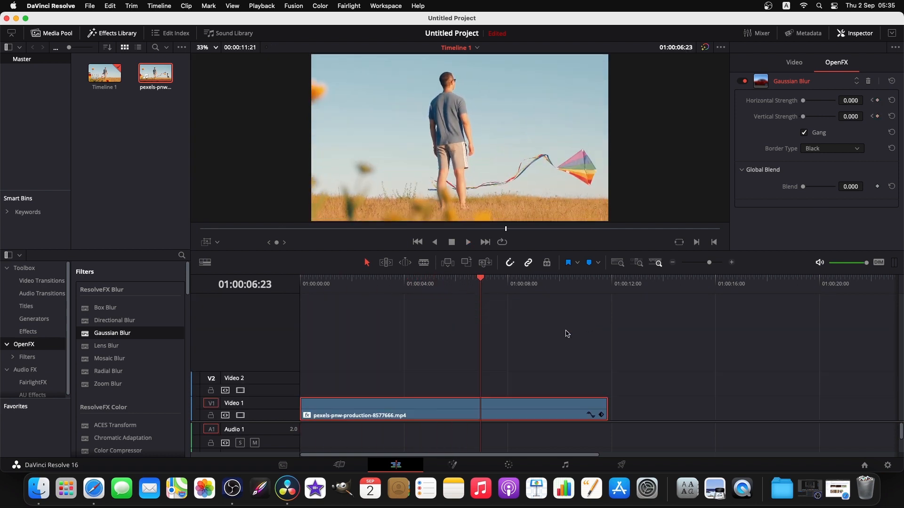
pyautogui.press('Home')
pyautogui.press('space')
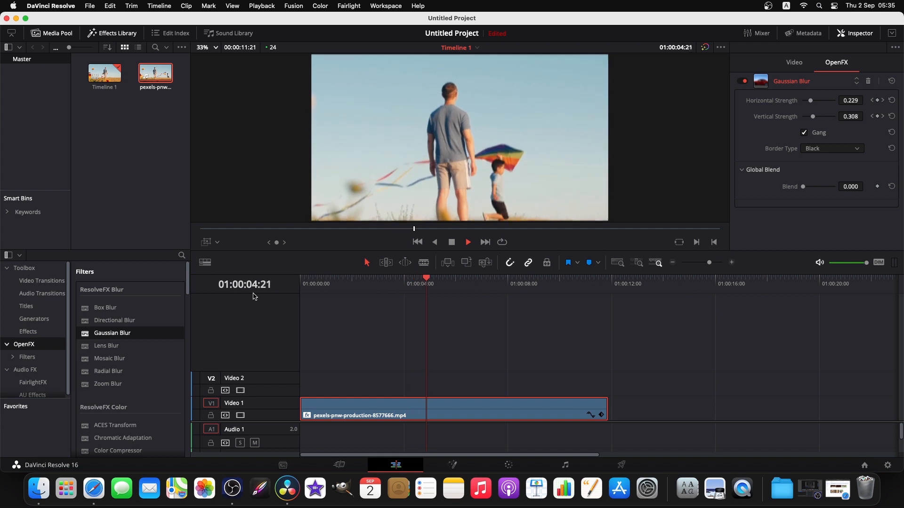
pyautogui.click(415, 312)
pyautogui.moveTo(488, 281); pyautogui.dragTo(301, 318)
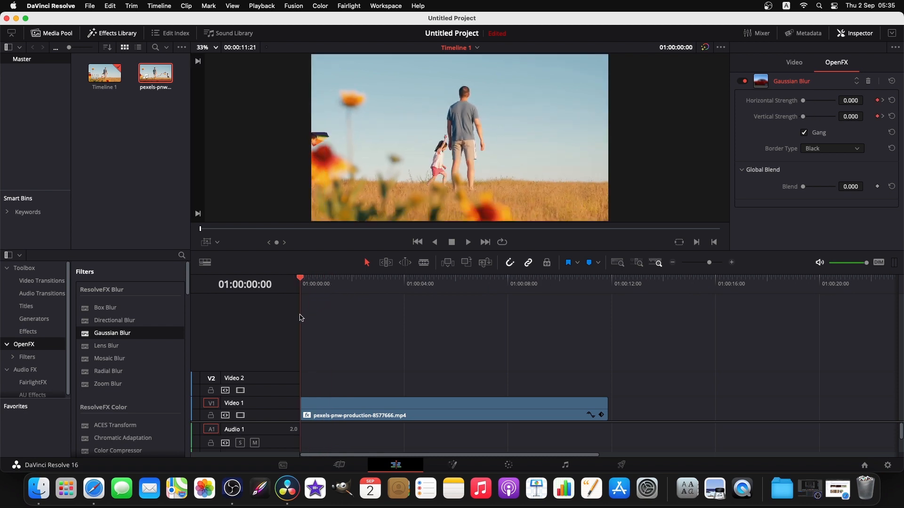
pyautogui.scroll(-2, 506, 126)
pyautogui.scroll(3, 505, 126)
pyautogui.scroll(-2, 504, 125)
pyautogui.scroll(2, 503, 125)
pyautogui.scroll(-1, 503, 125)
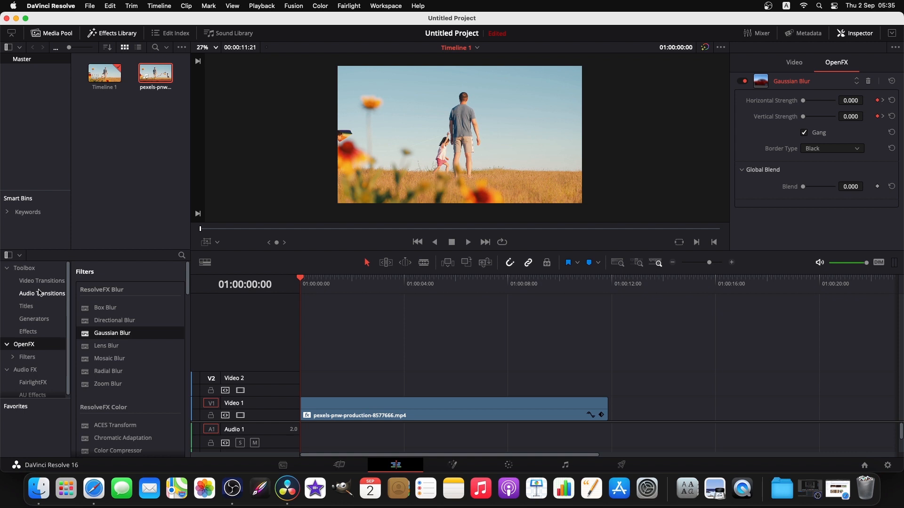
# Add a Fusion Composition on Video 2, extend it to the length of the kite clip, and place it directly after that clip
pyautogui.click(44, 335)
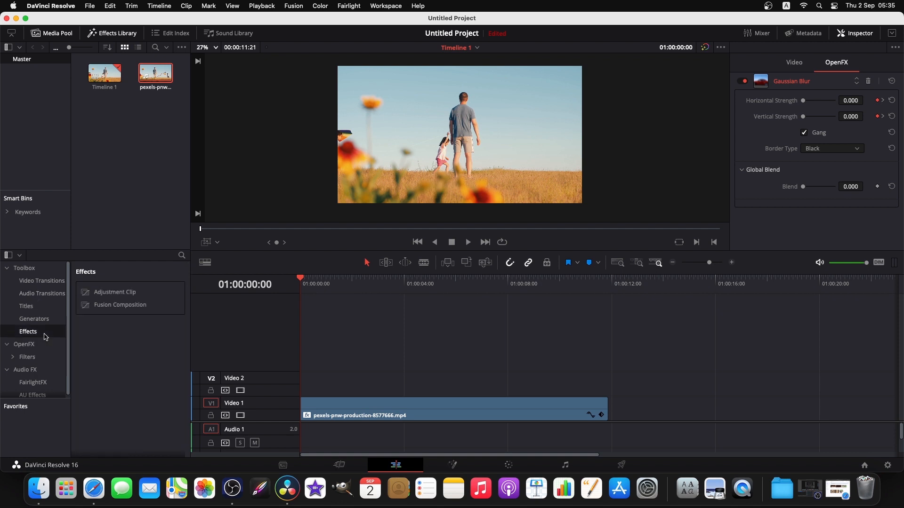
pyautogui.moveTo(120, 305); pyautogui.dragTo(342, 382)
pyautogui.moveTo(428, 383); pyautogui.dragTo(607, 383)
pyautogui.moveTo(530, 382); pyautogui.dragTo(836, 389)
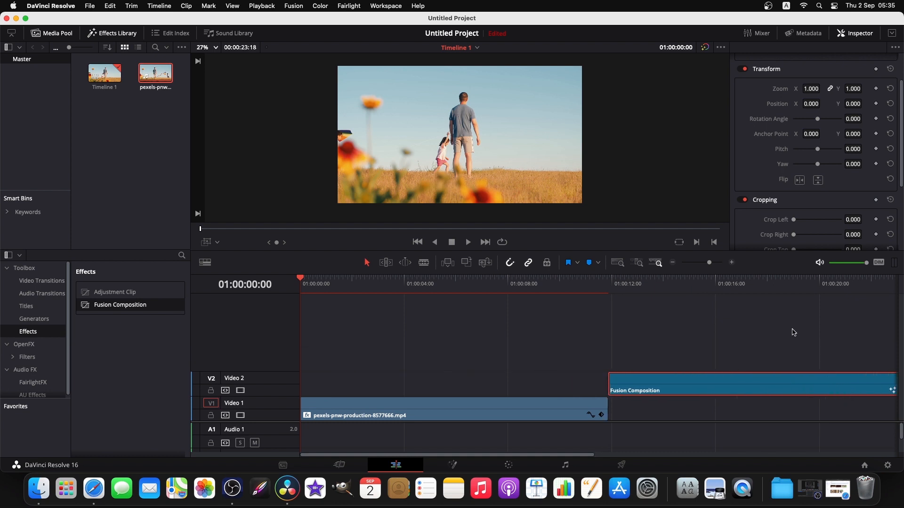
# Open the Fusion Composition in the Fusion page, move MediaOut1 well away, and add a Background node ahead of it
pyautogui.click(720, 291)
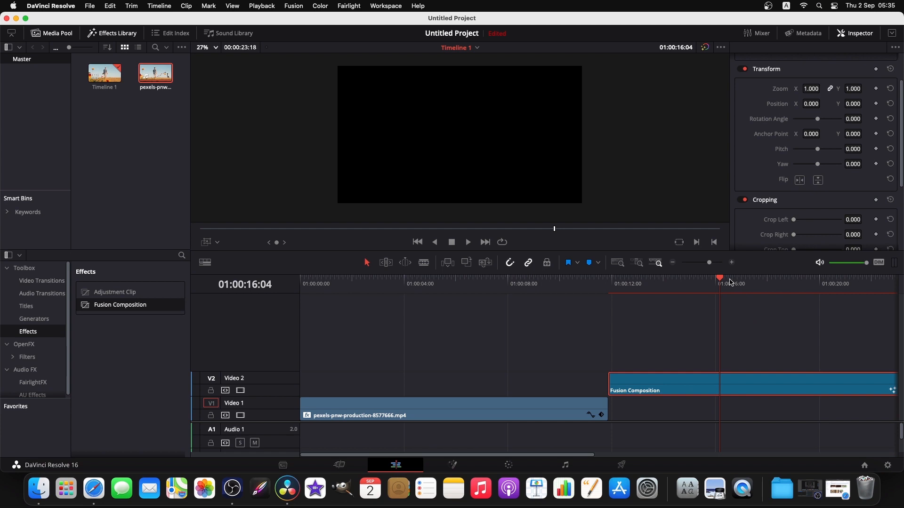
pyautogui.moveTo(721, 281)
pyautogui.mouseDown()
pyautogui.moveTo(711, 281)
pyautogui.moveTo(730, 281)
pyautogui.mouseUp()
pyautogui.click(452, 465)
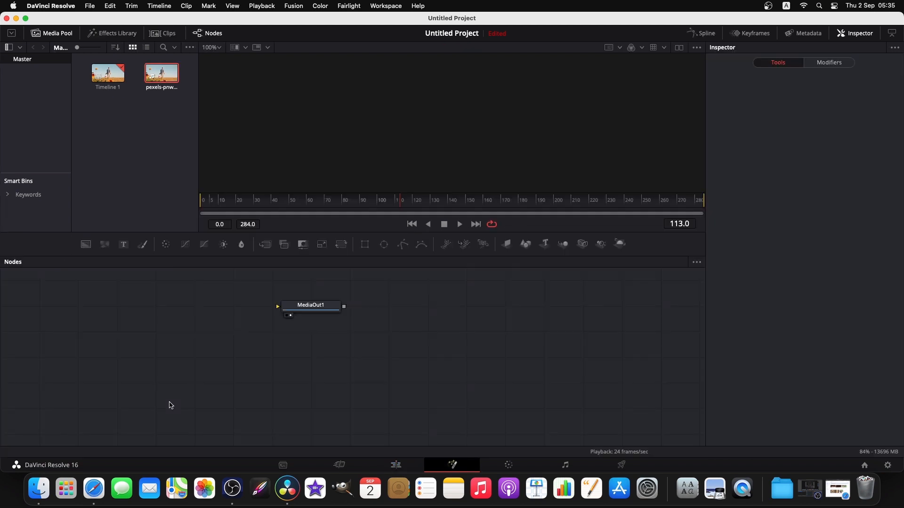
pyautogui.moveTo(301, 309); pyautogui.dragTo(612, 359)
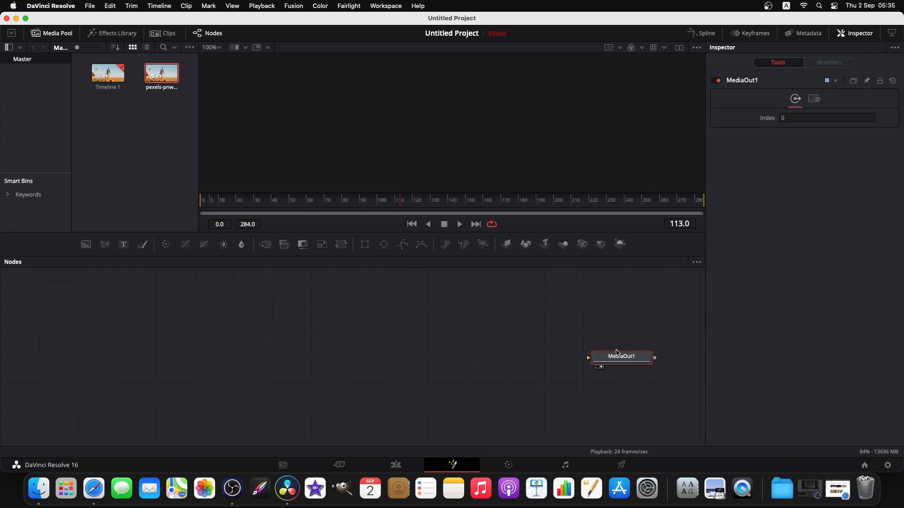
pyautogui.moveTo(88, 245); pyautogui.dragTo(155, 356)
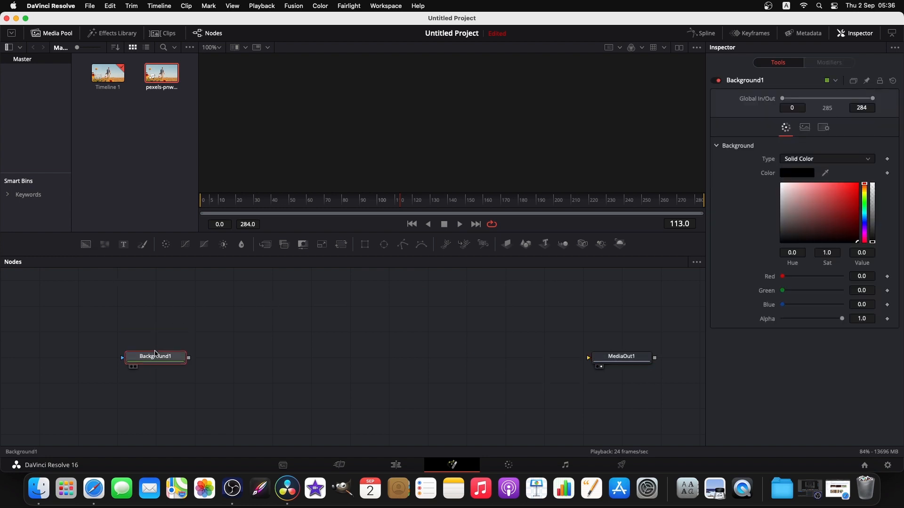
# Mask Background1 with an Ellipse and connect the background's output to MediaOut1
pyautogui.moveTo(162, 312); pyautogui.dragTo(192, 396)
pyautogui.click(384, 245)
pyautogui.moveTo(189, 358); pyautogui.dragTo(590, 358)
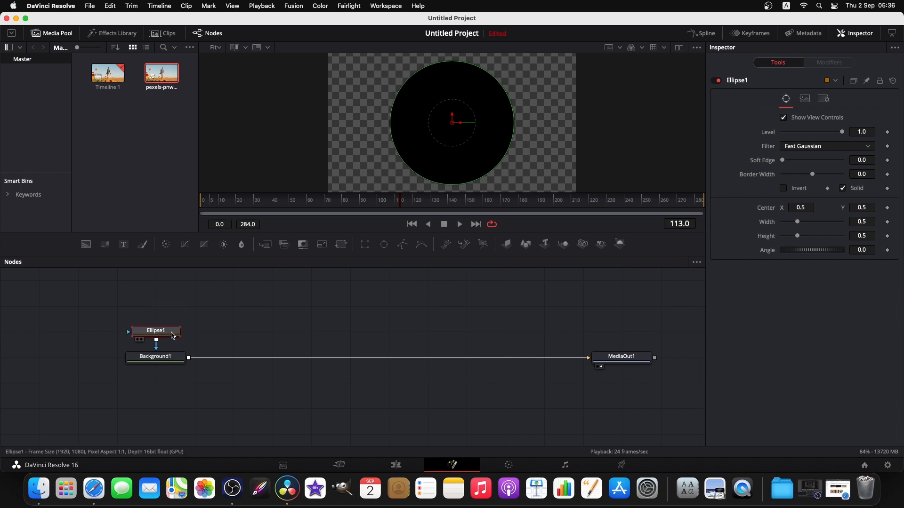
# Replace the Ellipse mask on Background1 with a Rectangle mask
pyautogui.moveTo(171, 335)
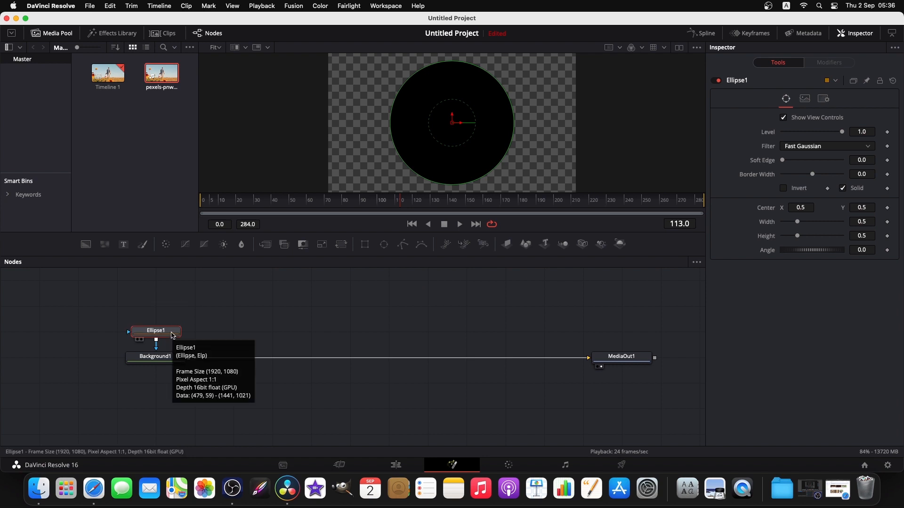
pyautogui.press('Delete')
pyautogui.click(164, 356)
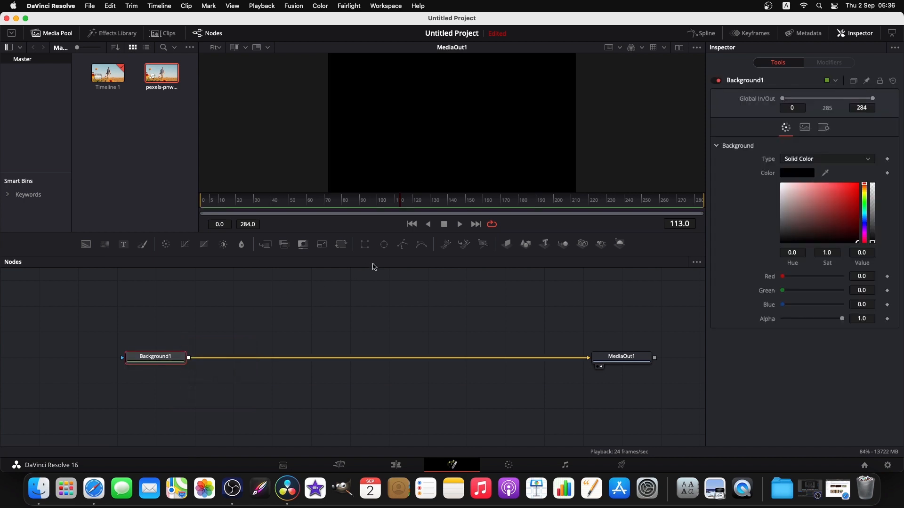
pyautogui.click(366, 244)
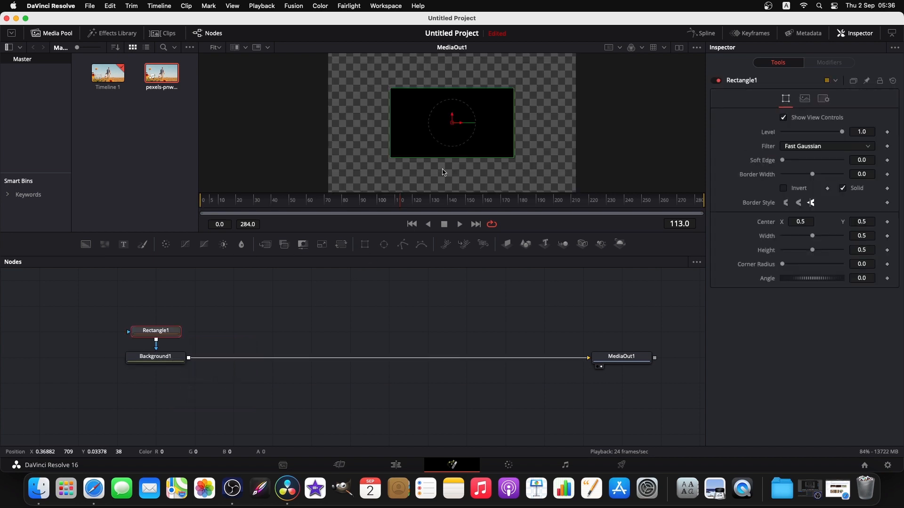
# Reshape the rectangle into a thin bar near the frame's upper edge, about 0.883 wide and 0.041 high, centred at Y about 0.953
pyautogui.moveTo(461, 88); pyautogui.dragTo(452, 70)
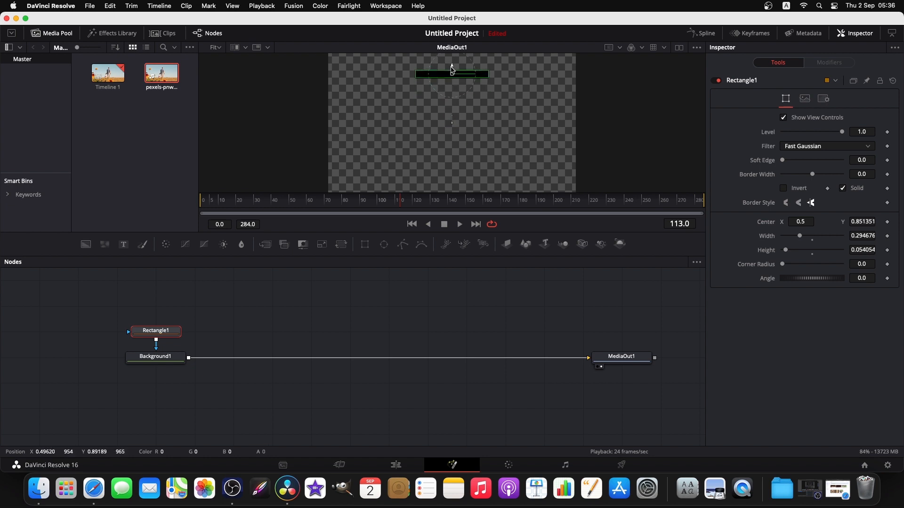
pyautogui.scroll(-2, 453, 102)
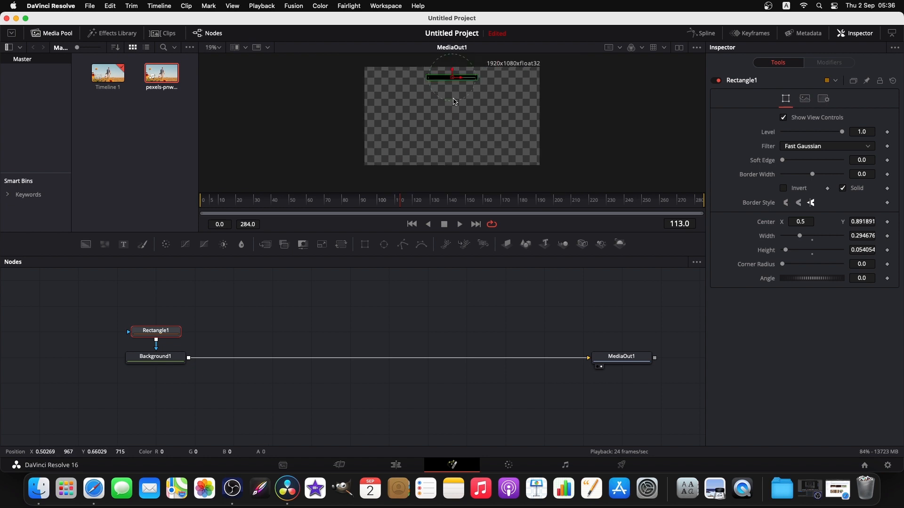
pyautogui.scroll(2, 475, 92)
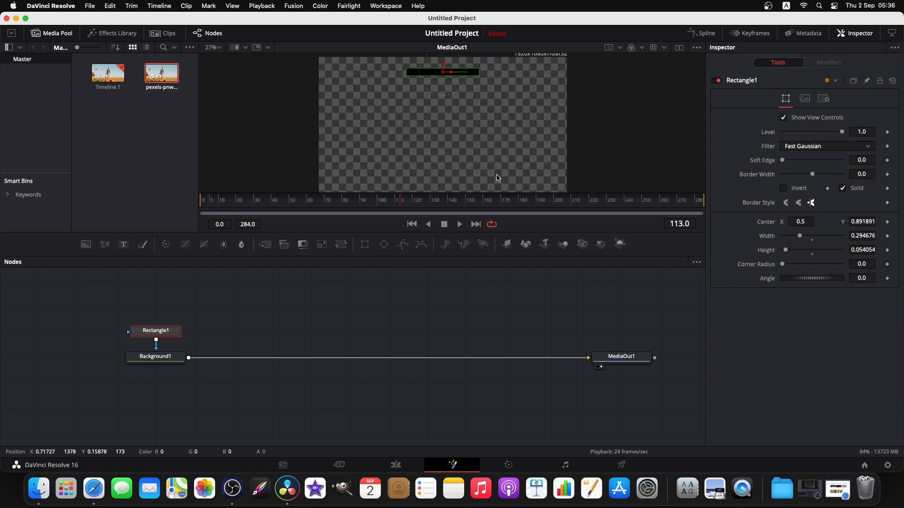
pyautogui.moveTo(498, 192); pyautogui.dragTo(497, 361)
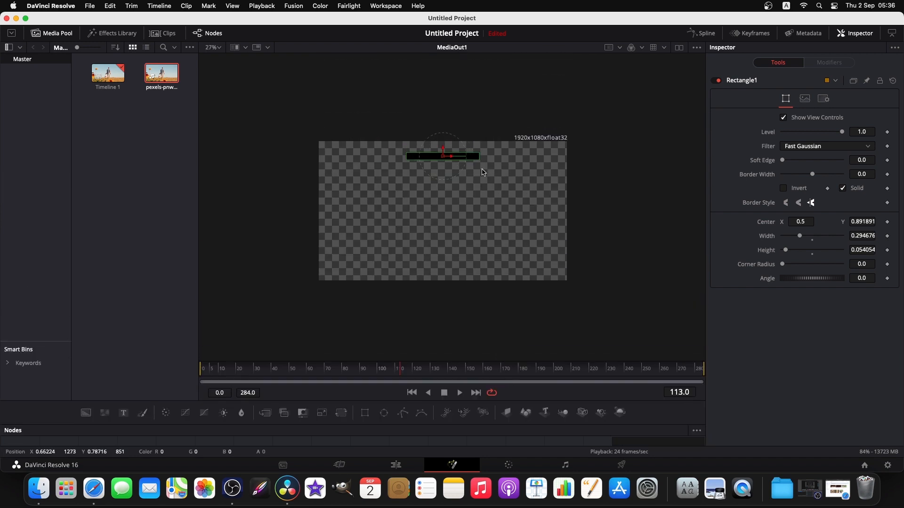
pyautogui.moveTo(481, 160); pyautogui.dragTo(552, 159)
pyautogui.moveTo(444, 150); pyautogui.dragTo(443, 142)
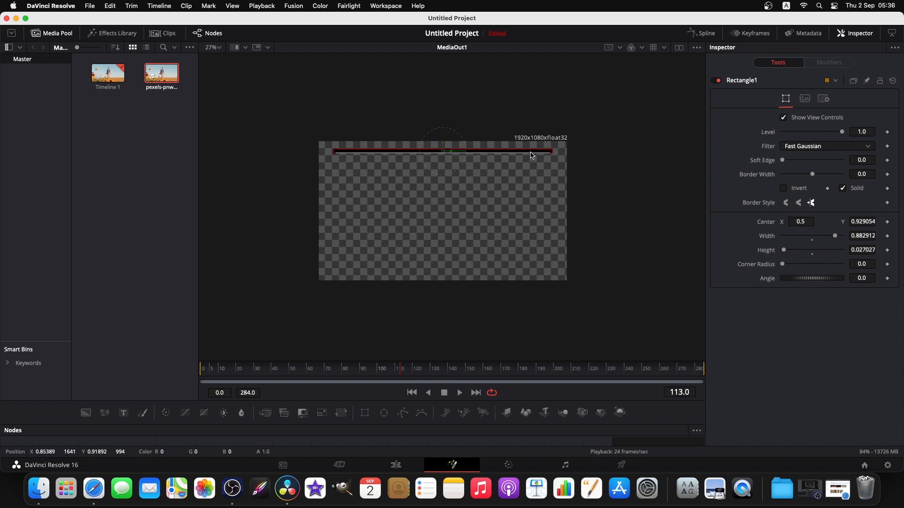
pyautogui.moveTo(442, 143); pyautogui.dragTo(443, 140)
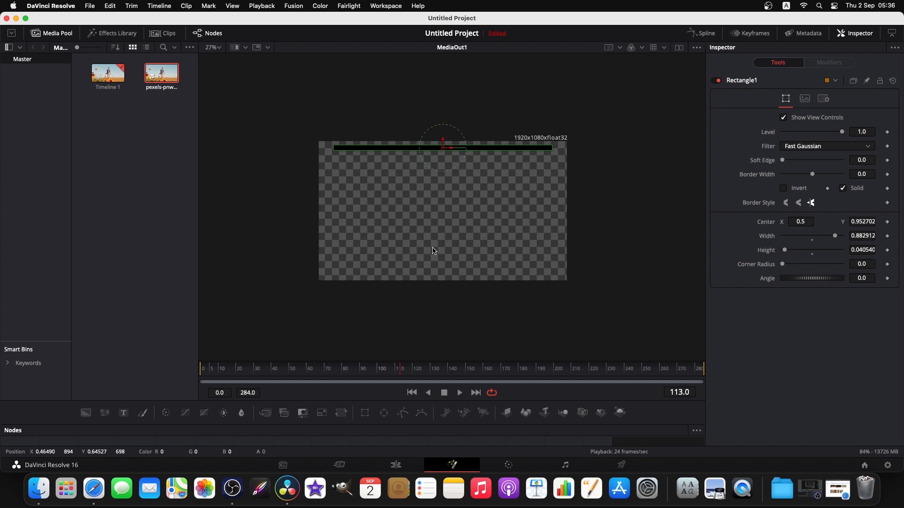
# Duplicate Rectangle1 and Background1, merge the copy with the original, and move it to the frame's lower edge at Center Y about -0.405
pyautogui.moveTo(432, 362); pyautogui.dragTo(462, 227)
pyautogui.moveTo(196, 342); pyautogui.dragTo(162, 395)
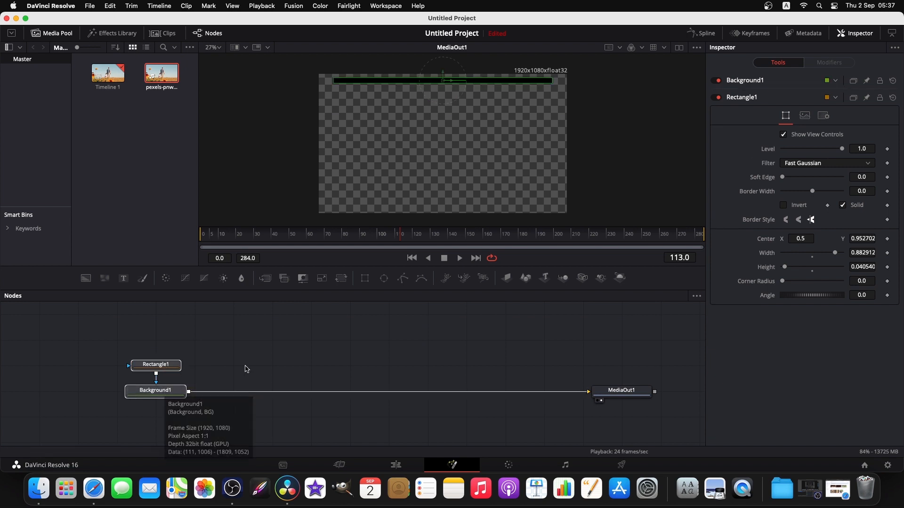
pyautogui.press('cmd+v')
pyautogui.moveTo(246, 395); pyautogui.dragTo(188, 394)
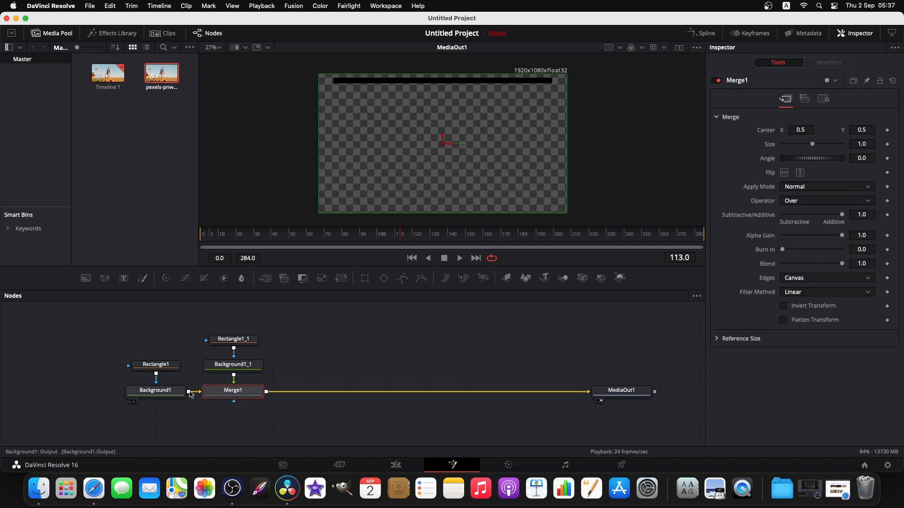
pyautogui.moveTo(444, 135); pyautogui.dragTo(451, 262)
pyautogui.click(365, 362)
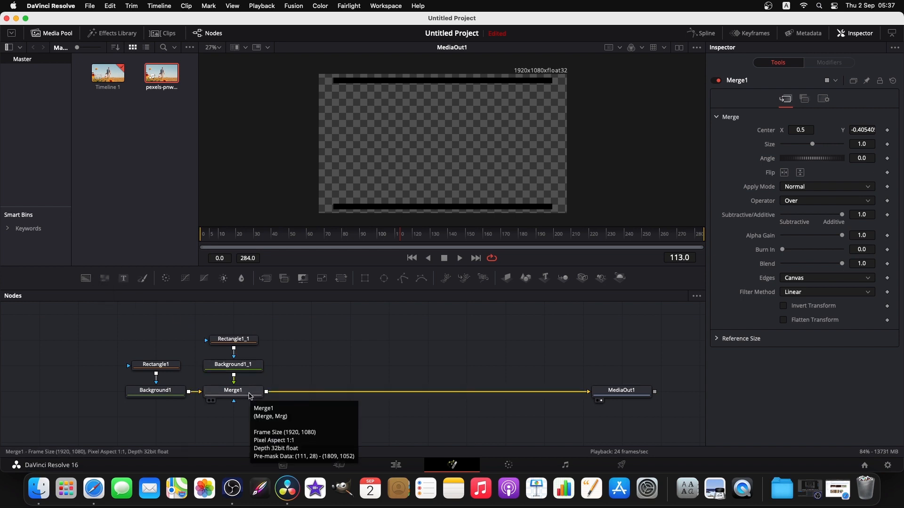
# Merge a new Background after Merge1 and mask it with a centred Ellipse about 0.056 in width and height
pyautogui.click(233, 391)
pyautogui.click(88, 281)
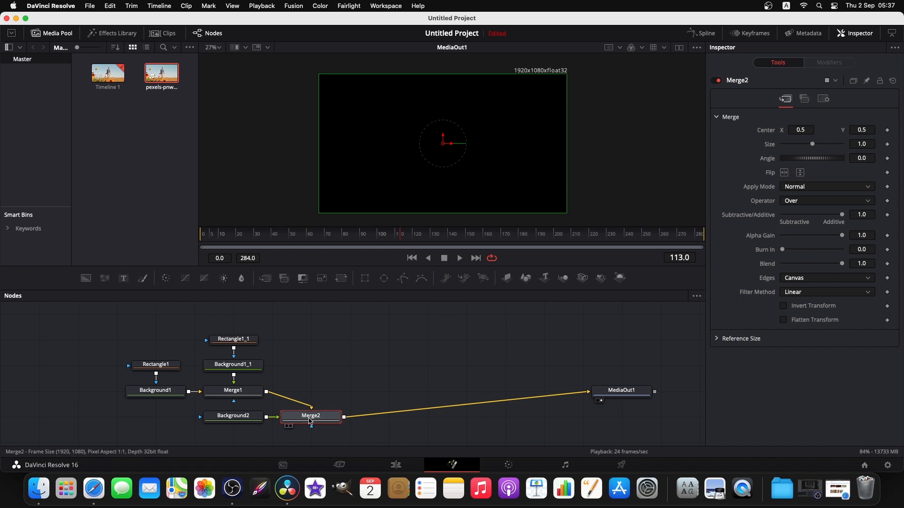
pyautogui.moveTo(236, 416); pyautogui.dragTo(313, 365)
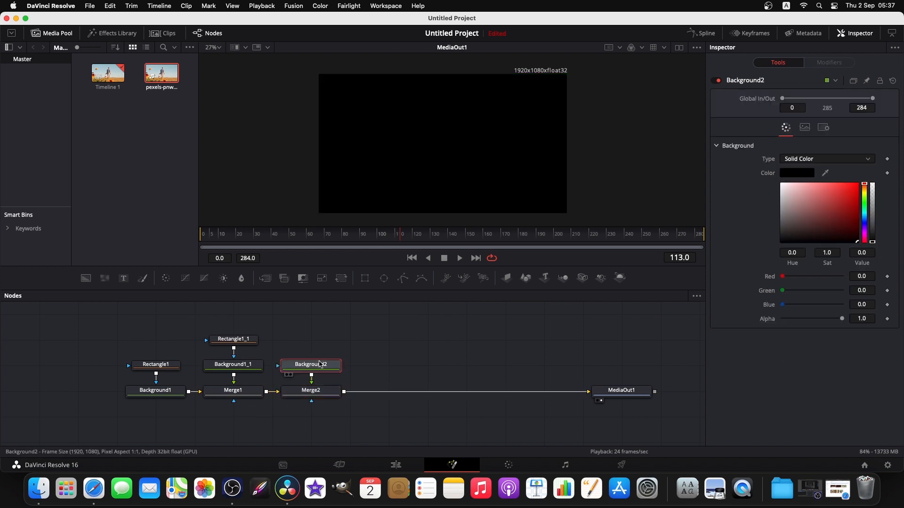
pyautogui.click(383, 278)
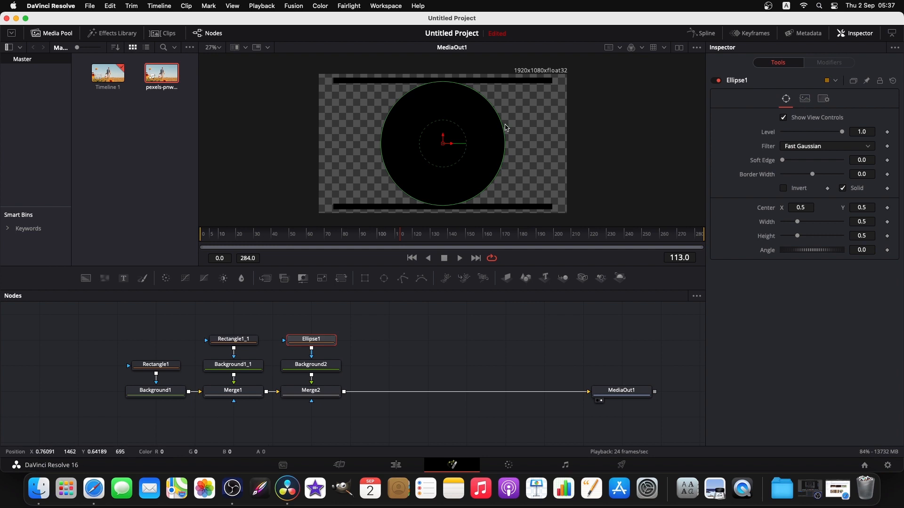
pyautogui.moveTo(496, 112); pyautogui.dragTo(449, 149)
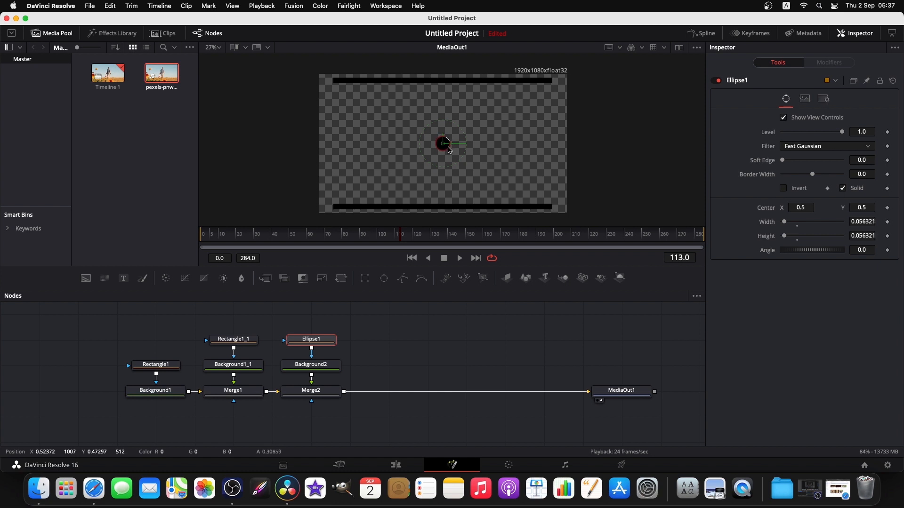
pyautogui.click(482, 322)
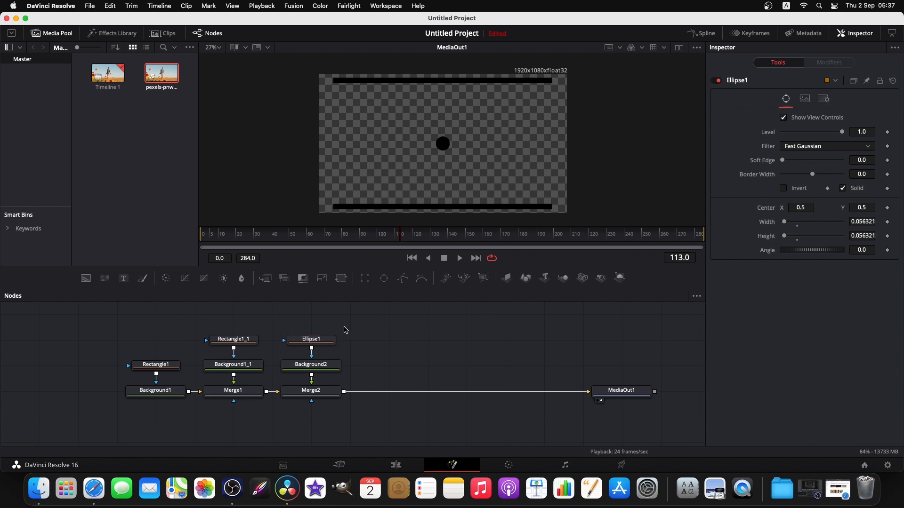
# Change Background2's colour to white at full alpha
pyautogui.click(320, 367)
pyautogui.click(829, 224)
pyautogui.moveTo(830, 223); pyautogui.dragTo(781, 183)
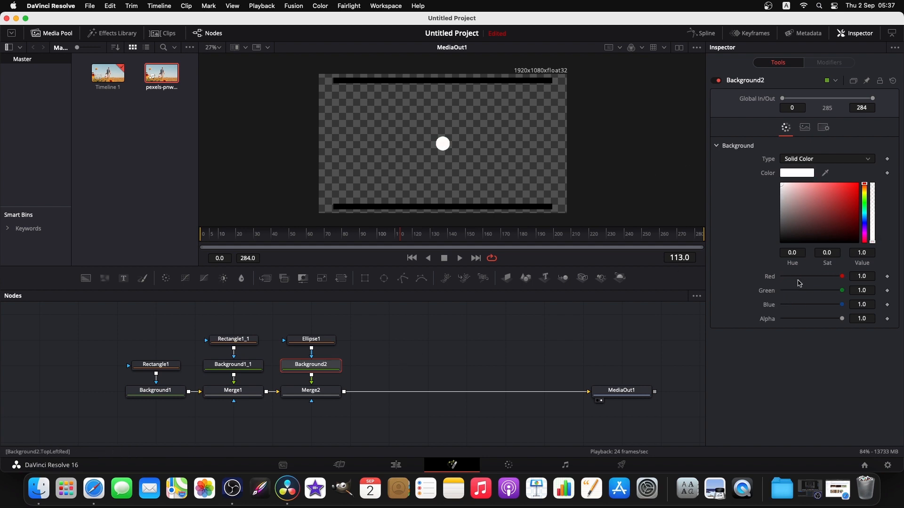
pyautogui.moveTo(843, 321)
pyautogui.mouseDown()
pyautogui.moveTo(790, 323)
pyautogui.moveTo(843, 320)
pyautogui.mouseUp()
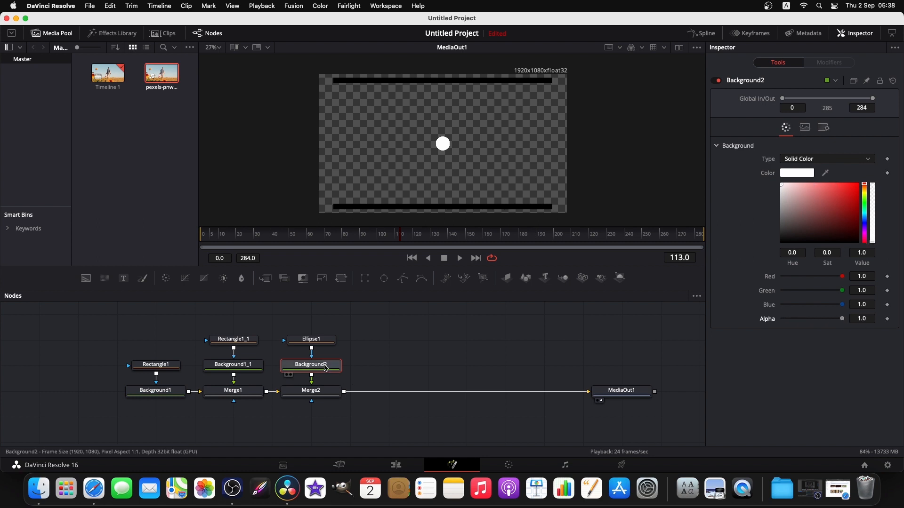
pyautogui.hotkey('shift', 'space')
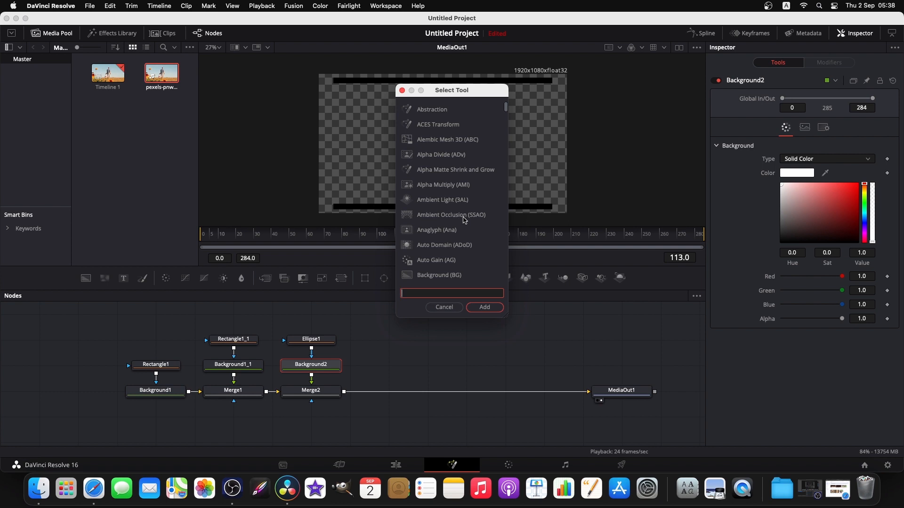
pyautogui.write('opa')
pyautogui.press('BackSpace')
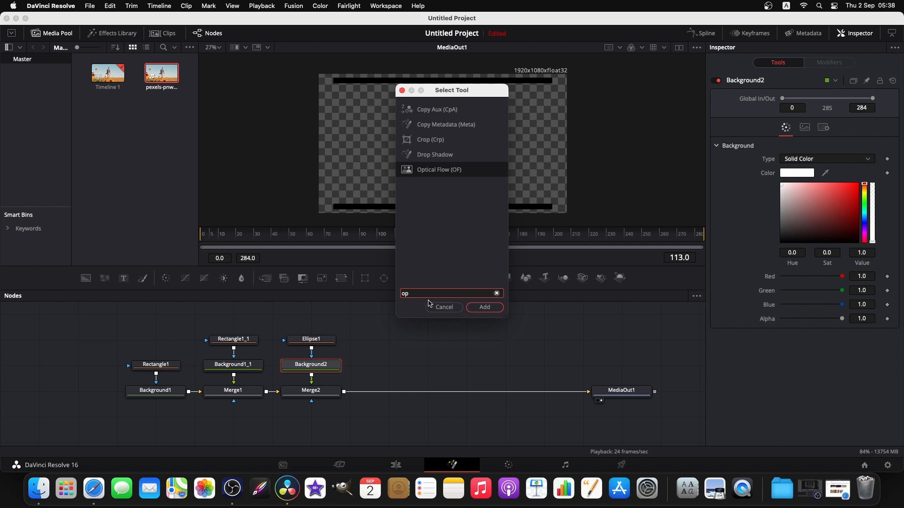
pyautogui.click(444, 307)
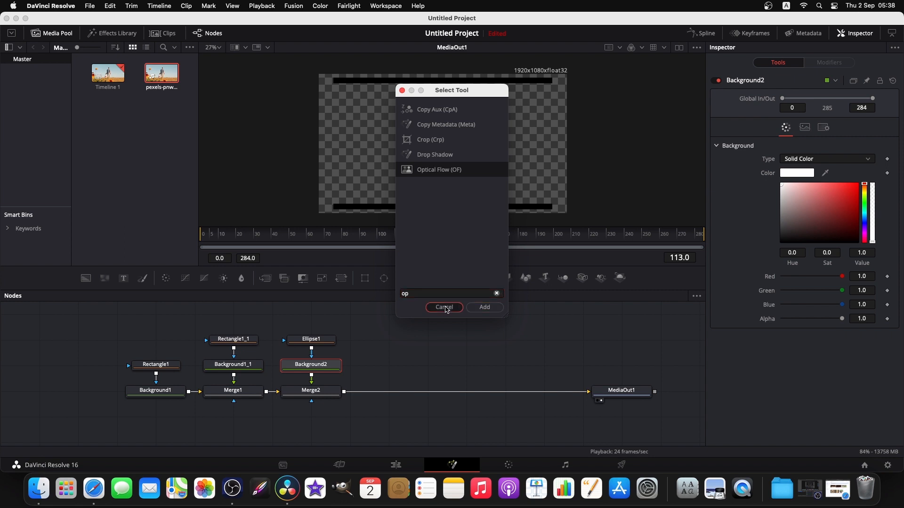
pyautogui.click(342, 278)
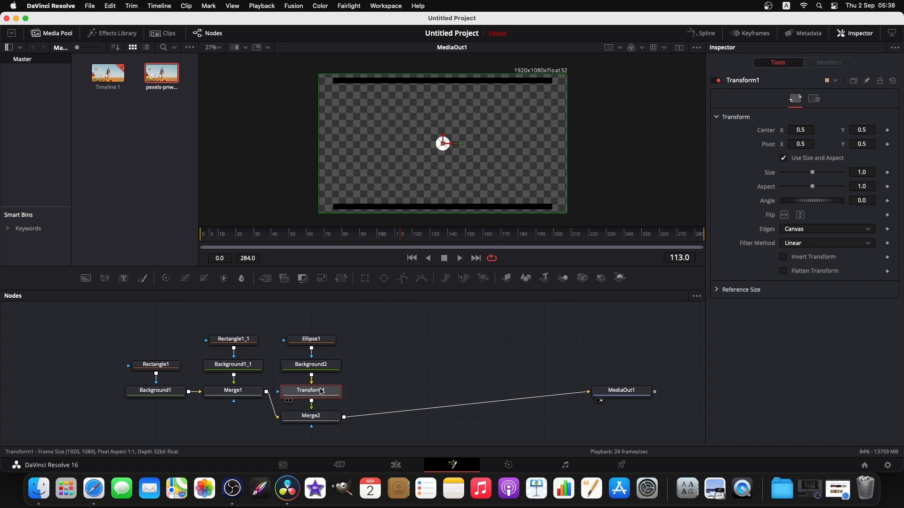
pyautogui.press('Delete')
pyautogui.moveTo(320, 417); pyautogui.dragTo(320, 392)
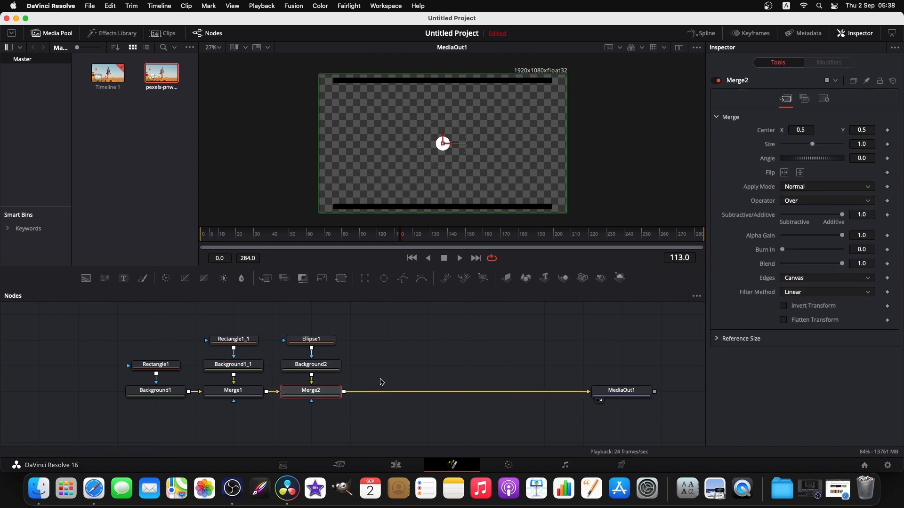
# Examine Background2's colour, image and settings controls and the mask controls of Ellipse1
pyautogui.click(332, 368)
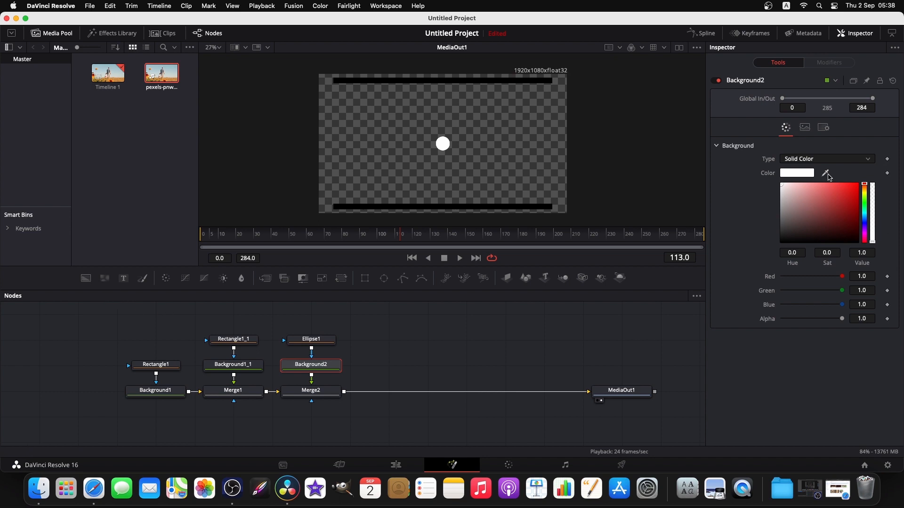
pyautogui.moveTo(873, 101)
pyautogui.mouseDown()
pyautogui.moveTo(807, 107)
pyautogui.moveTo(871, 106)
pyautogui.mouseUp()
pyautogui.click(804, 128)
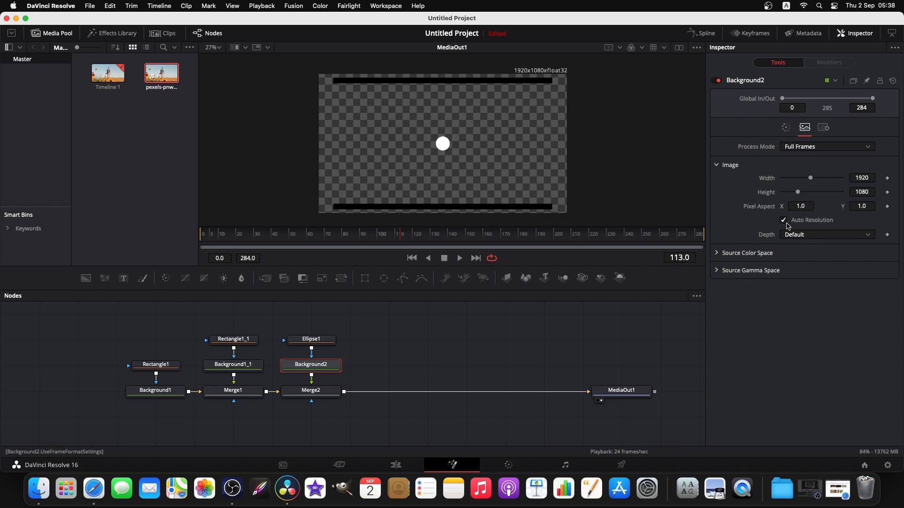
pyautogui.click(823, 127)
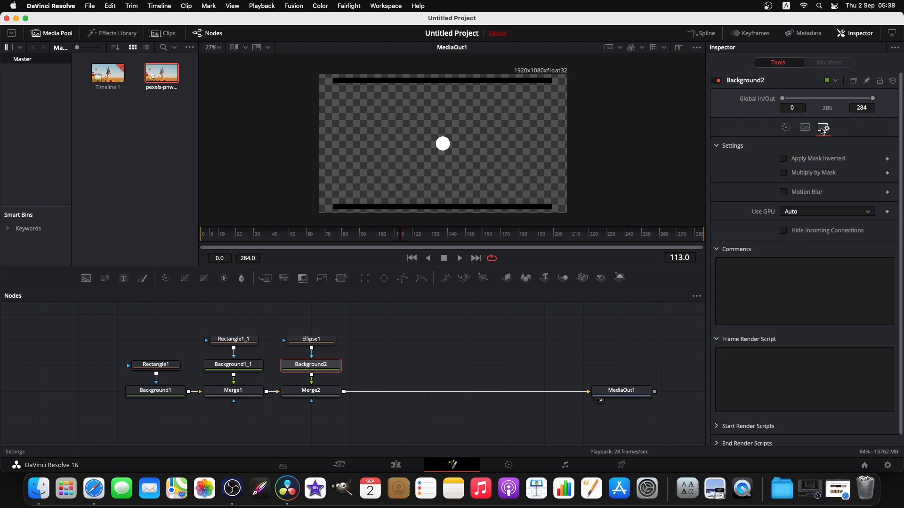
pyautogui.click(785, 127)
pyautogui.click(440, 371)
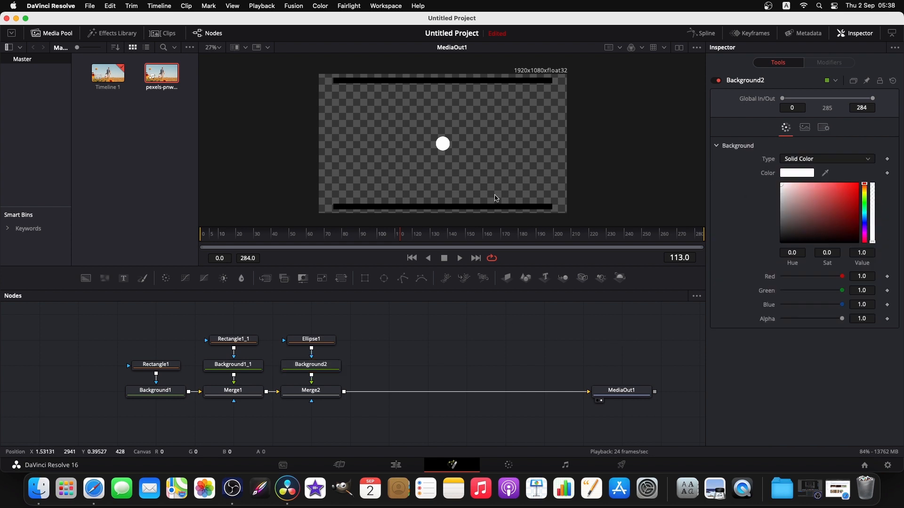
pyautogui.click(318, 368)
pyautogui.click(329, 340)
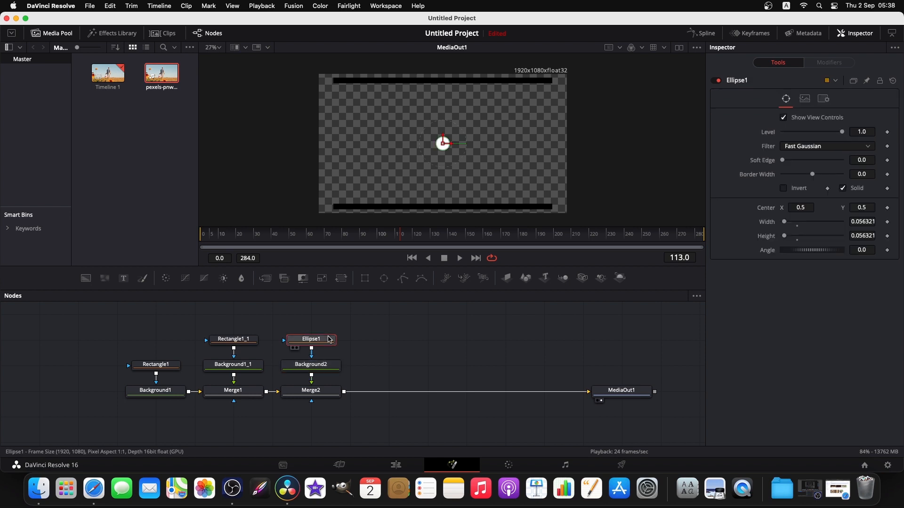
pyautogui.click(403, 330)
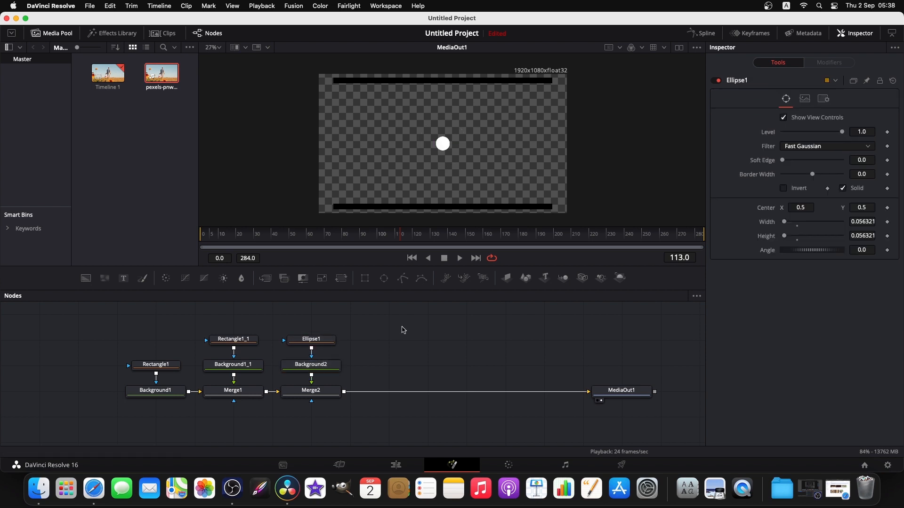
pyautogui.click(326, 340)
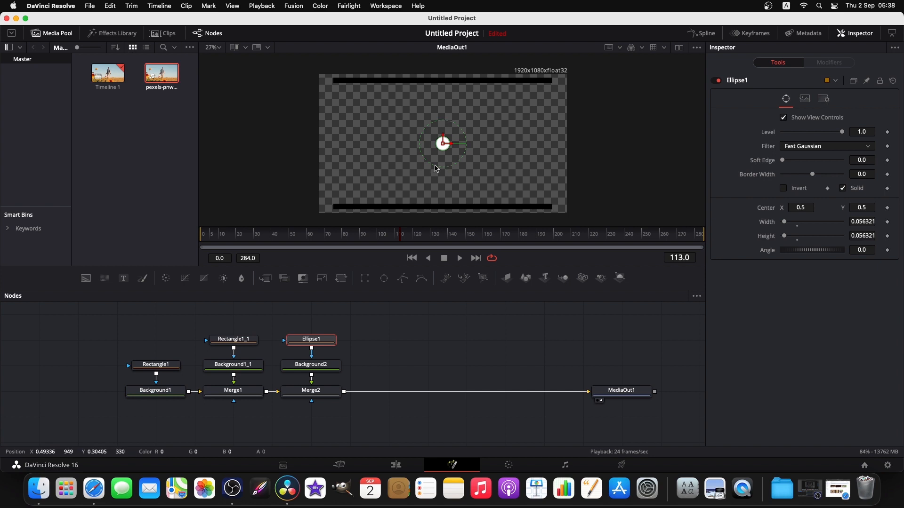
pyautogui.click(434, 331)
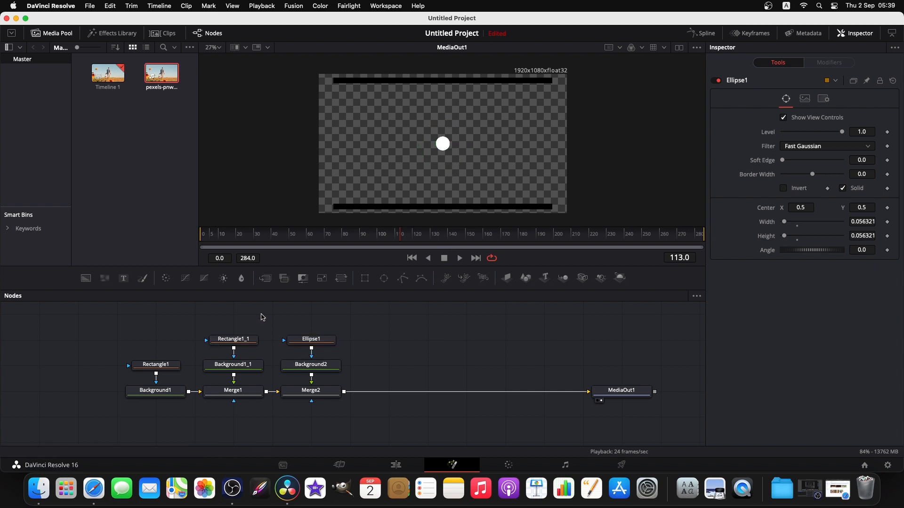
# Merge a new Background after Merge2, place it above its Merge node, and mask it with a Rectangle
pyautogui.click(324, 389)
pyautogui.click(86, 278)
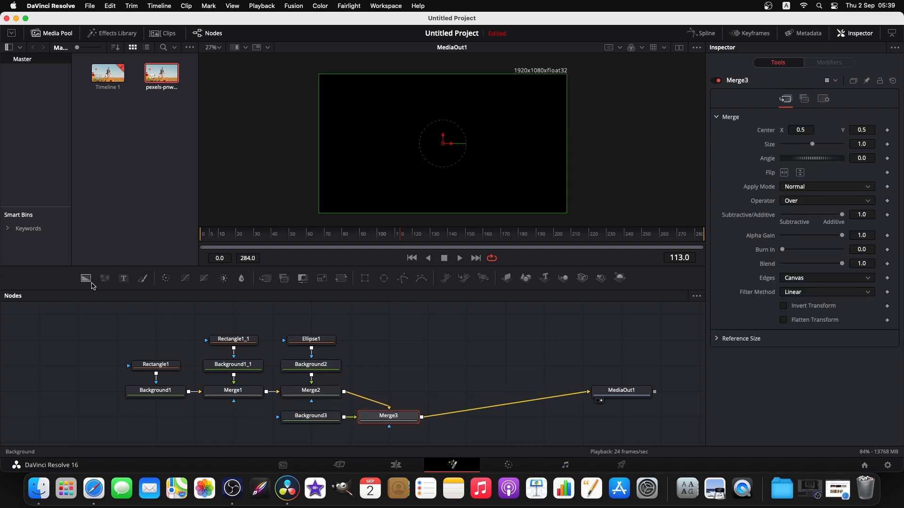
pyautogui.moveTo(304, 423); pyautogui.dragTo(420, 373)
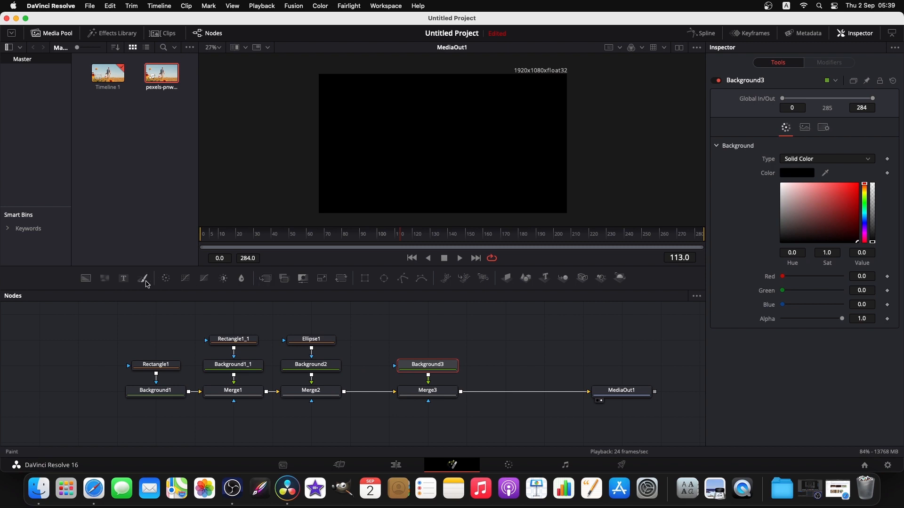
pyautogui.click(364, 278)
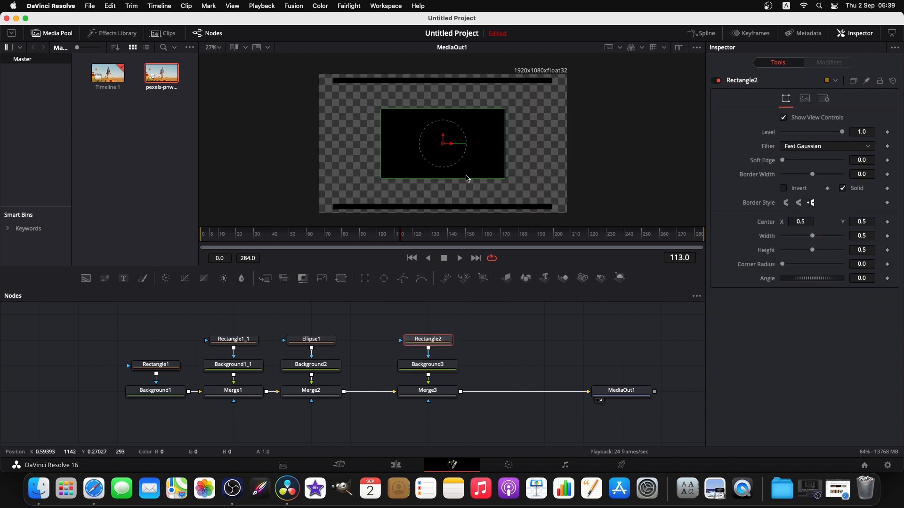
# Shrink Rectangle2 to a thin centred line about 0.136 wide and 0.014 high, and colour Background3 white
pyautogui.moveTo(466, 179); pyautogui.dragTo(473, 145)
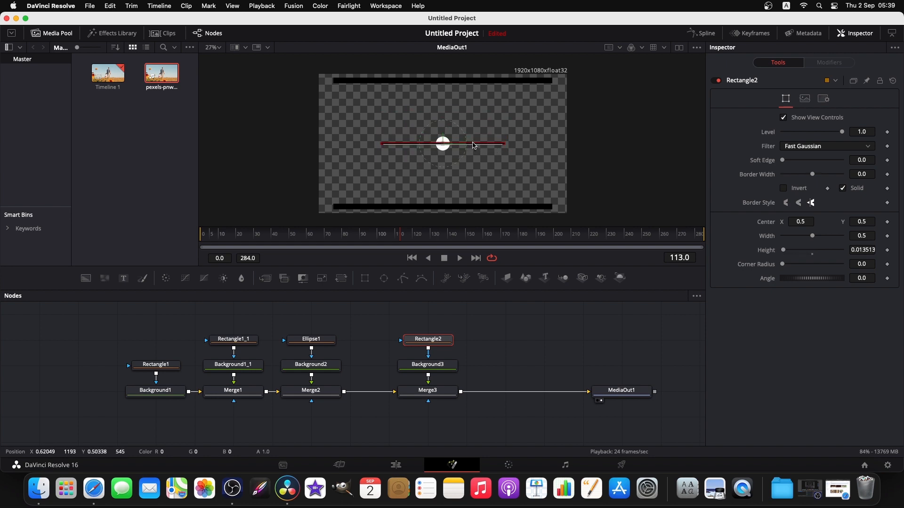
pyautogui.moveTo(503, 146); pyautogui.dragTo(460, 146)
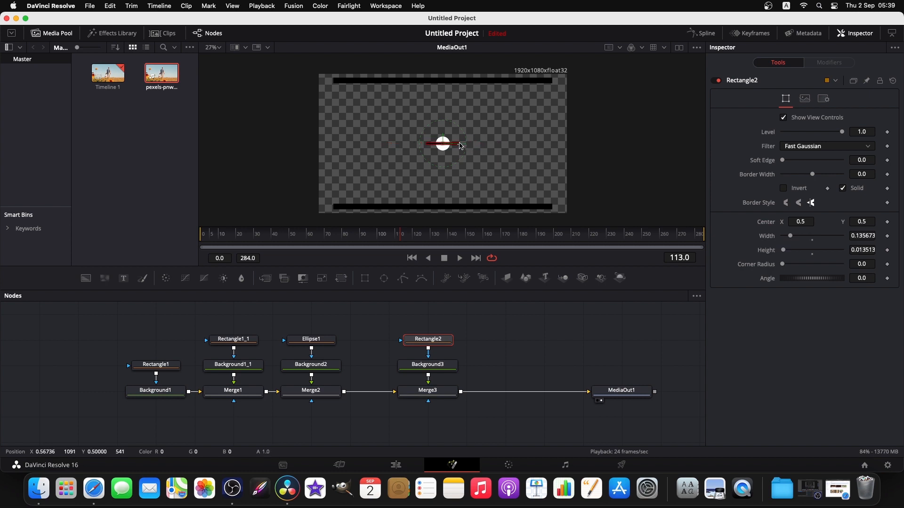
pyautogui.click(548, 354)
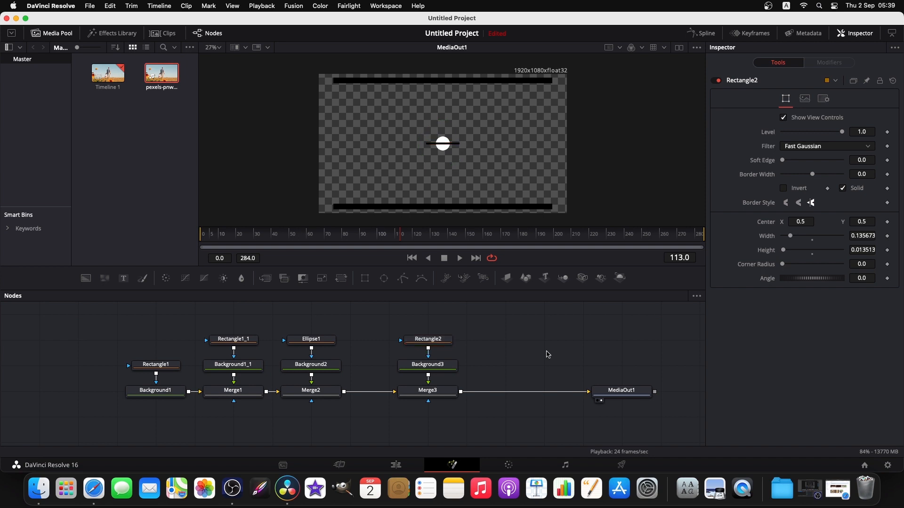
pyautogui.click(434, 365)
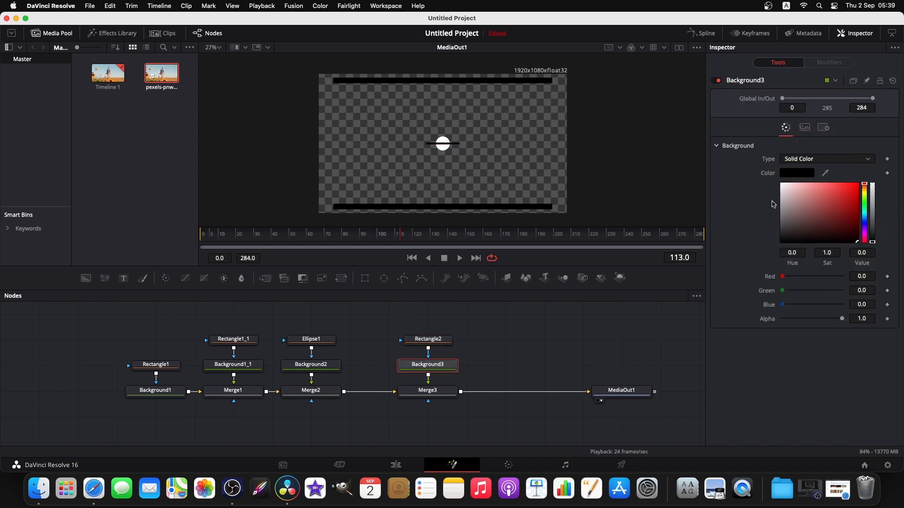
pyautogui.click(560, 333)
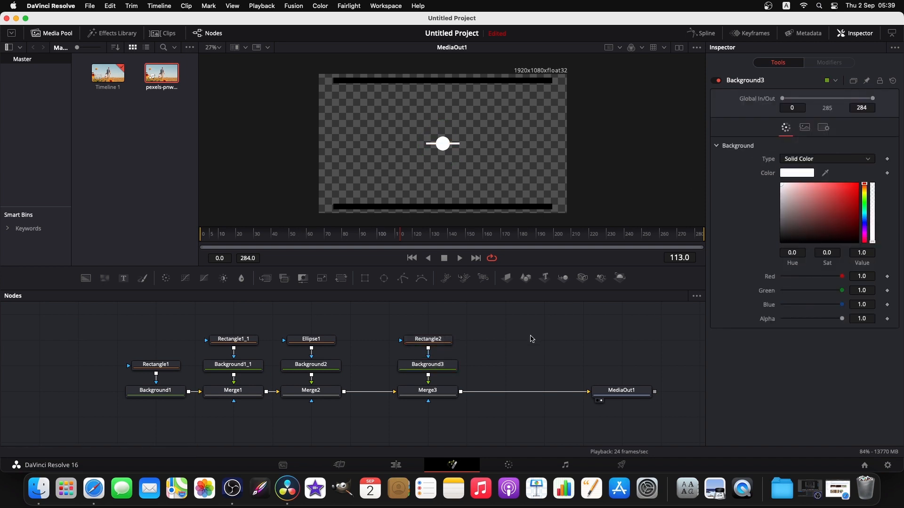
# Merge another Background after Merge3, align both new nodes with the chain, and mask the Background with an Ellipse
pyautogui.moveTo(440, 372)
pyautogui.click(413, 390)
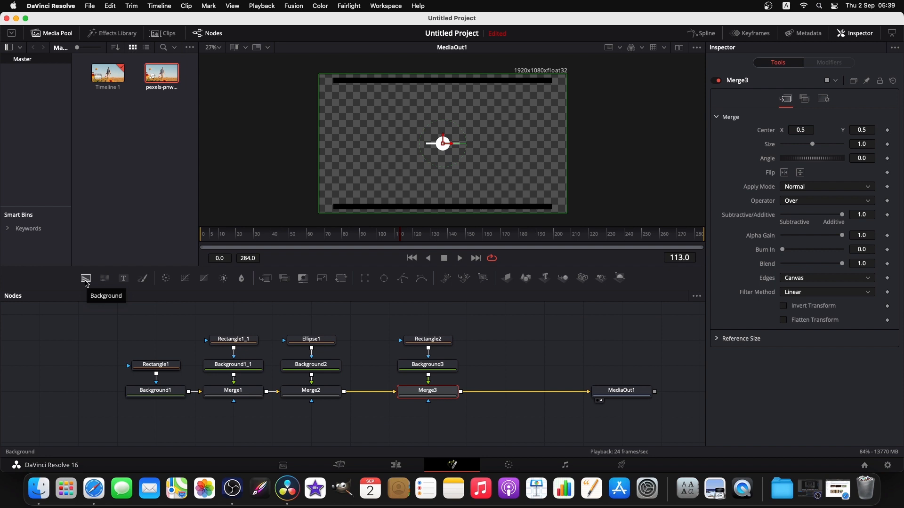
pyautogui.click(85, 283)
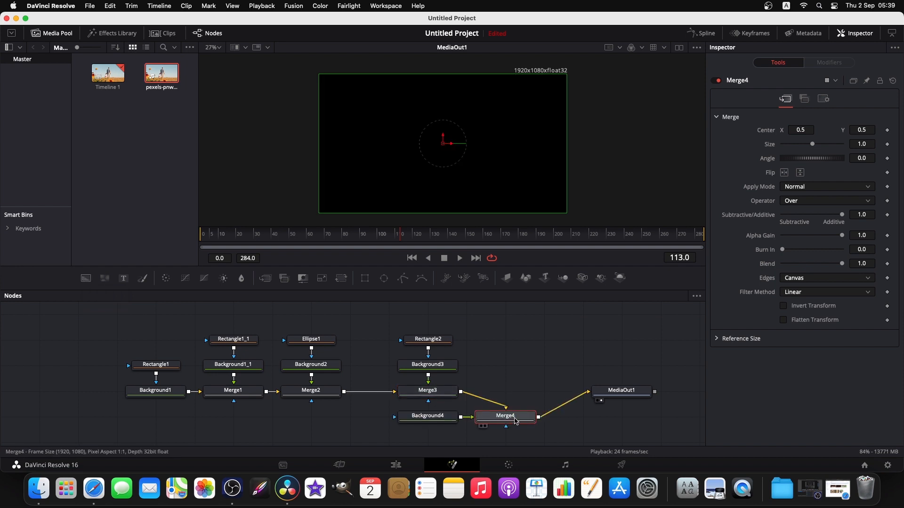
pyautogui.click(517, 388)
pyautogui.moveTo(415, 418); pyautogui.dragTo(498, 360)
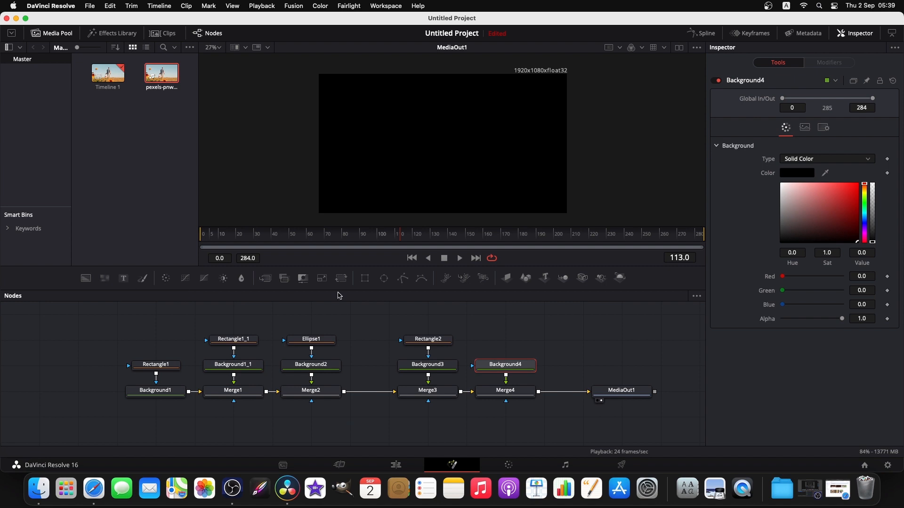
pyautogui.click(384, 278)
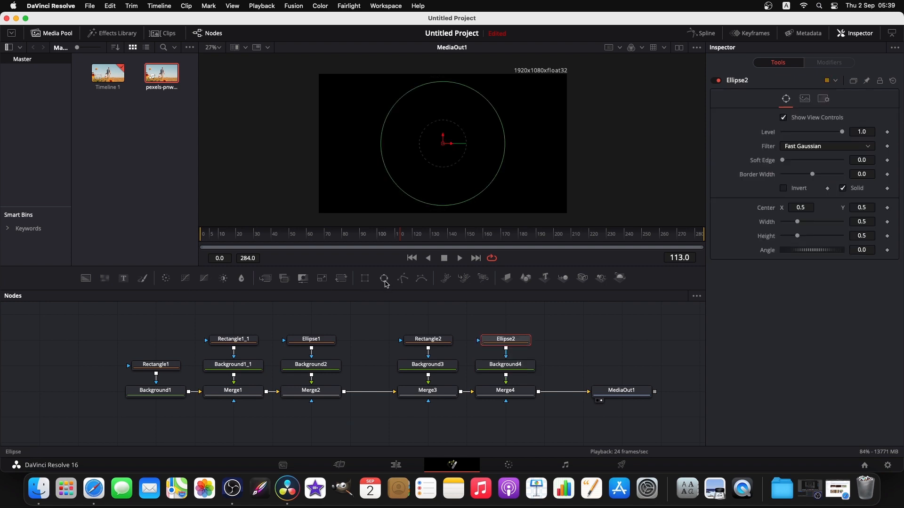
# Shrink Ellipse2 to about 0.031 in width and height, centre it at about X 0.957, Y 0.865, and colour Background4 pure red
pyautogui.moveTo(500, 115); pyautogui.dragTo(556, 93)
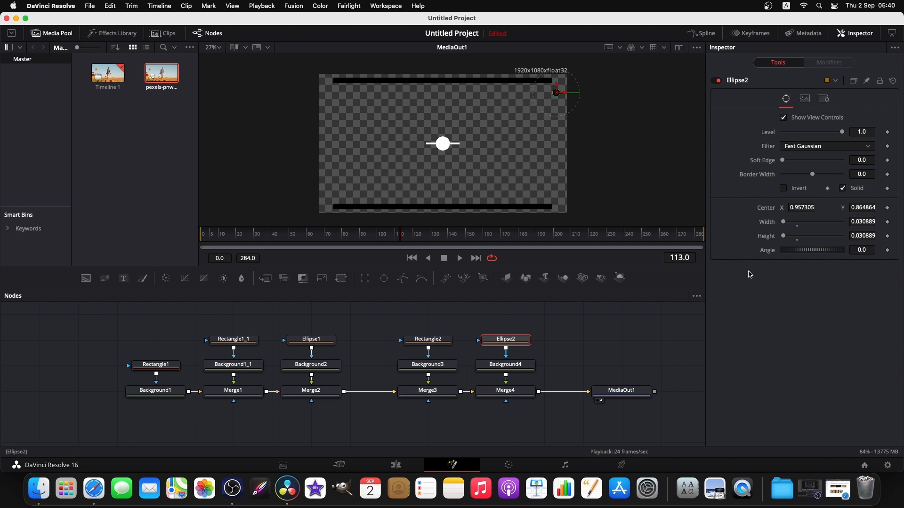
pyautogui.click(575, 339)
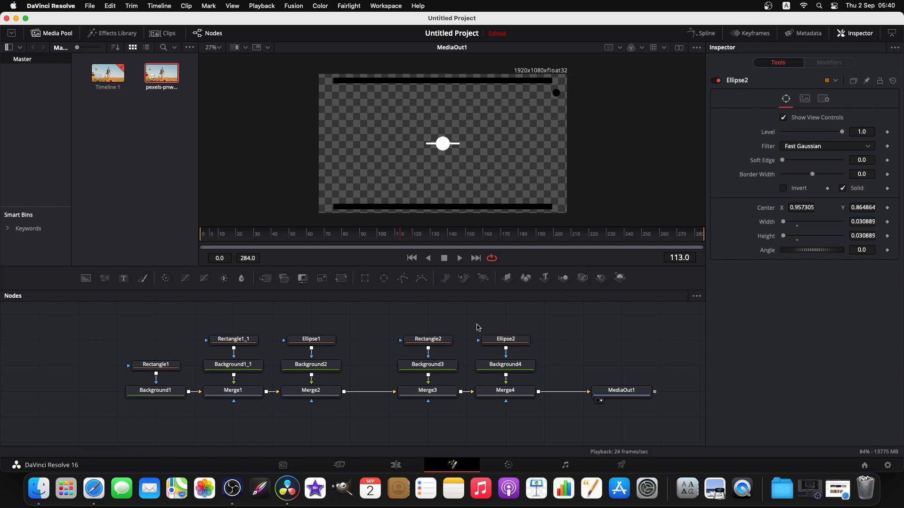
pyautogui.click(524, 372)
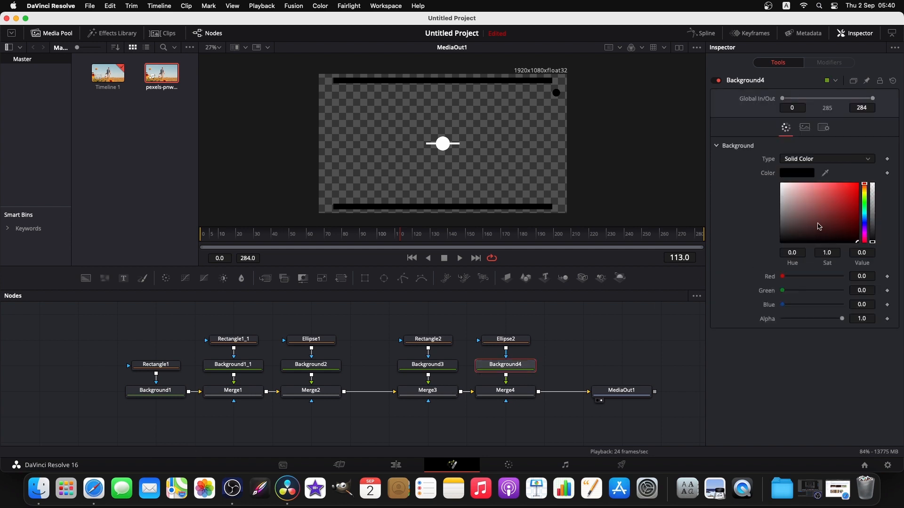
pyautogui.moveTo(820, 226); pyautogui.dragTo(867, 183)
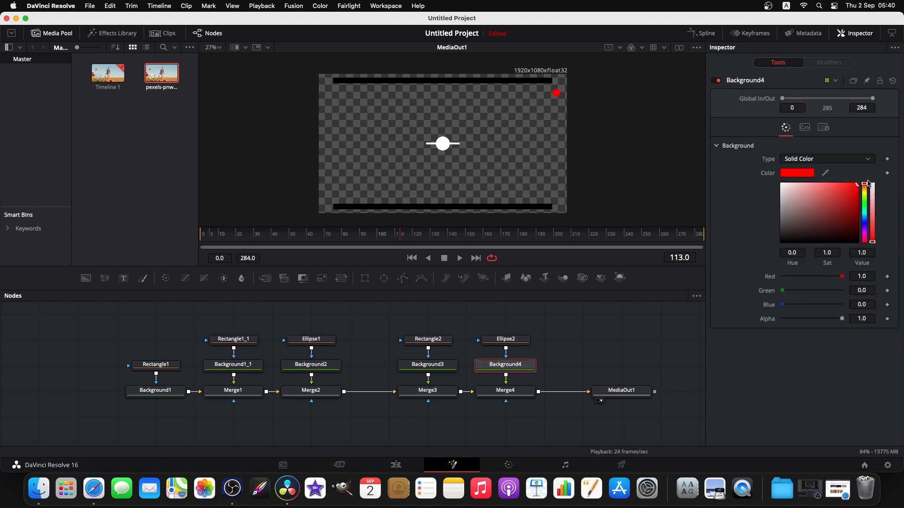
pyautogui.click(643, 356)
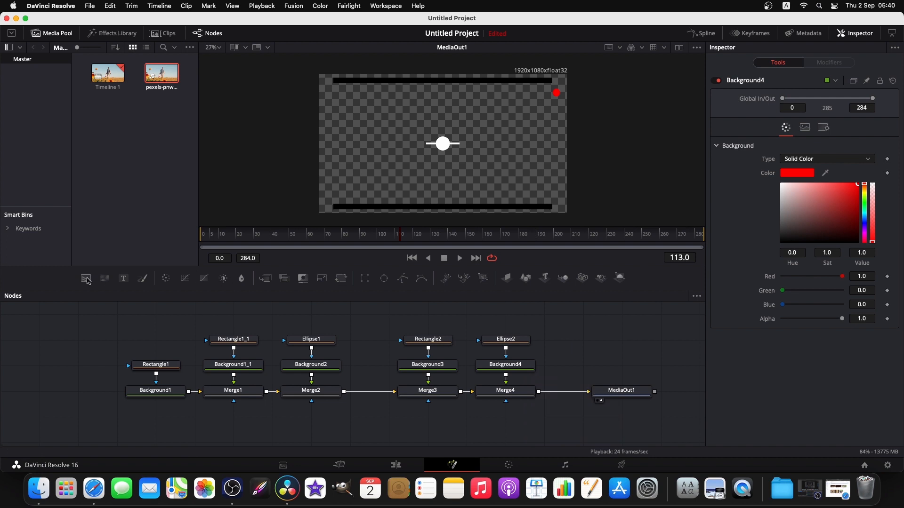
# Merge a Text node into the chain after Merge4 and set its text to "REC"
pyautogui.moveTo(216, 300); pyautogui.dragTo(539, 395)
pyautogui.click(584, 341)
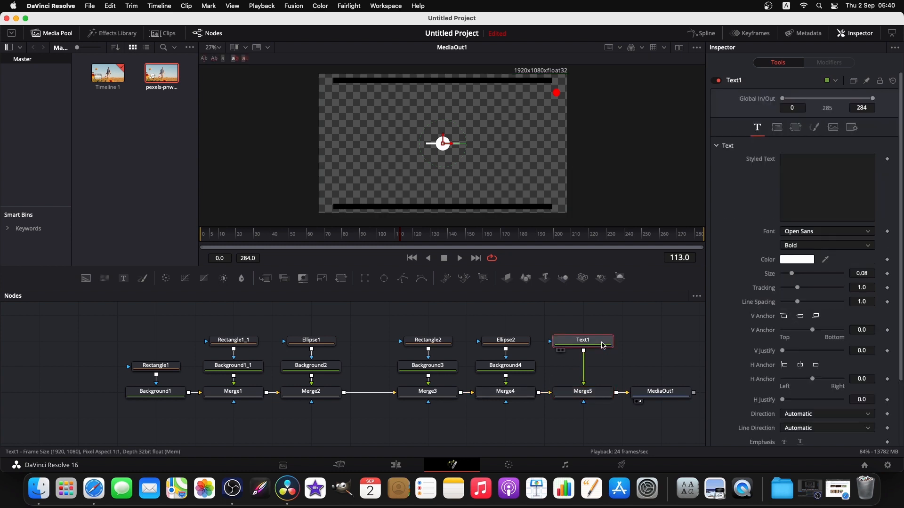
pyautogui.click(830, 161)
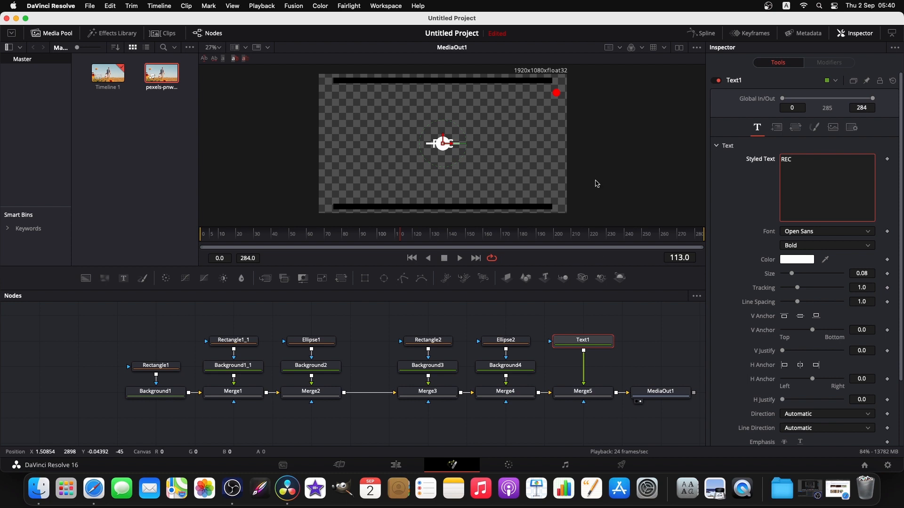
# Reduce the REC text size to 0.0709 and place it directly beside the red dot in the frame's upper-right corner
pyautogui.moveTo(445, 143); pyautogui.dragTo(539, 96)
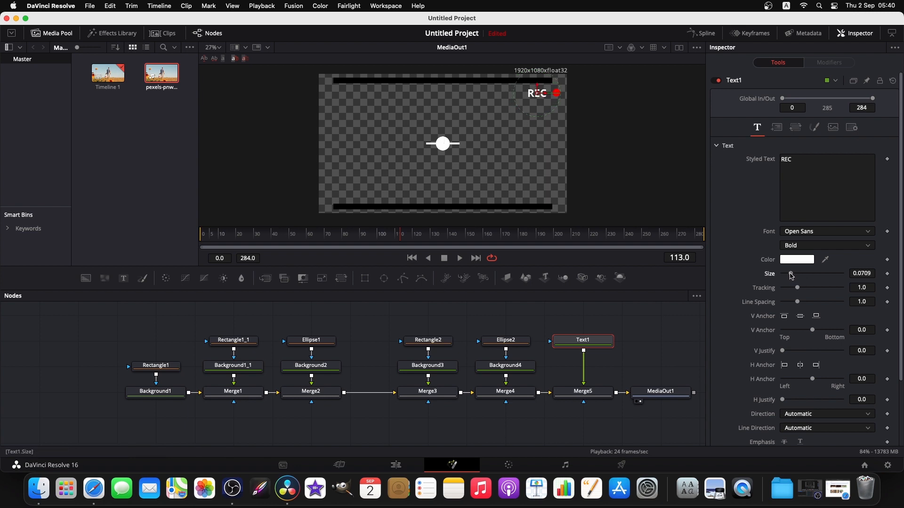
pyautogui.moveTo(543, 94); pyautogui.dragTo(540, 87)
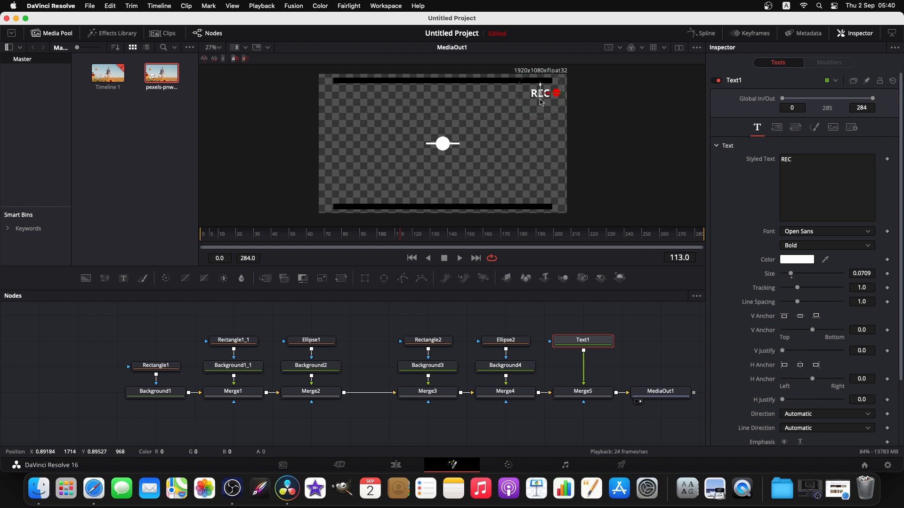
pyautogui.click(648, 337)
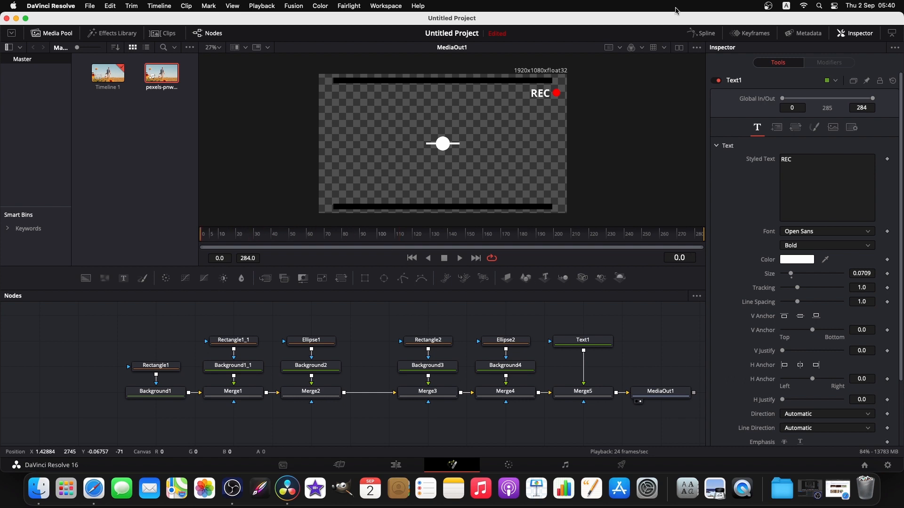
# Detach Ellipse2, Background4 and Merge4 from the chain together and move them before Background1, keeping Merge3 connected to Merge5
pyautogui.click(521, 343)
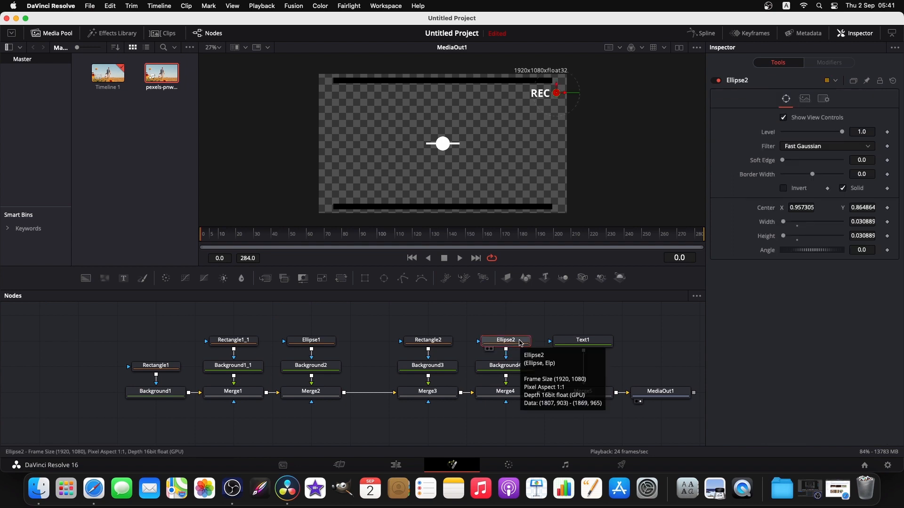
pyautogui.click(518, 369)
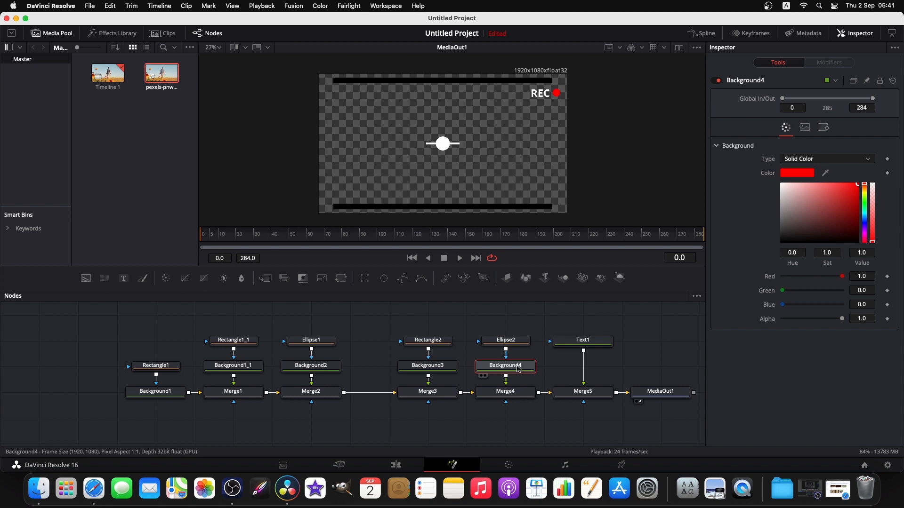
pyautogui.moveTo(535, 314); pyautogui.dragTo(47, 372)
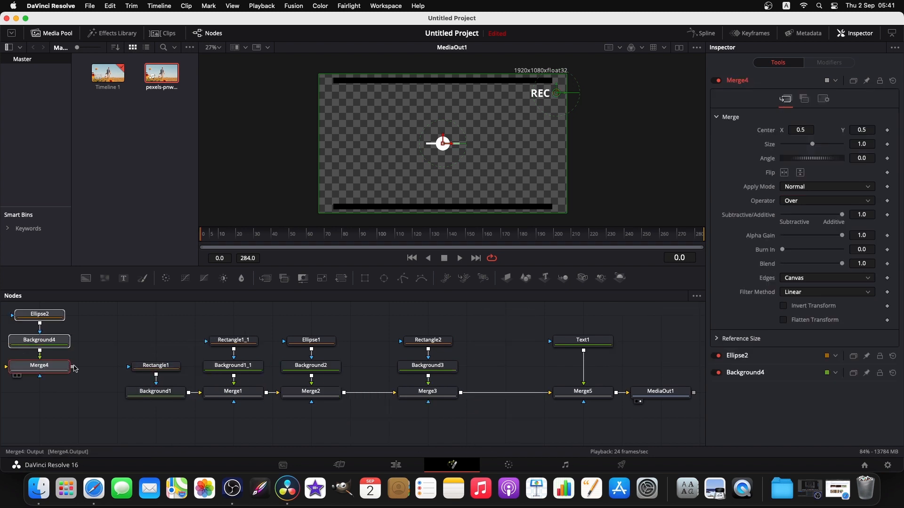
# Cut the detached Ellipse2, Background4 and Merge4 nodes out of the viewfinder composition
pyautogui.moveTo(112, 314); pyautogui.dragTo(24, 400)
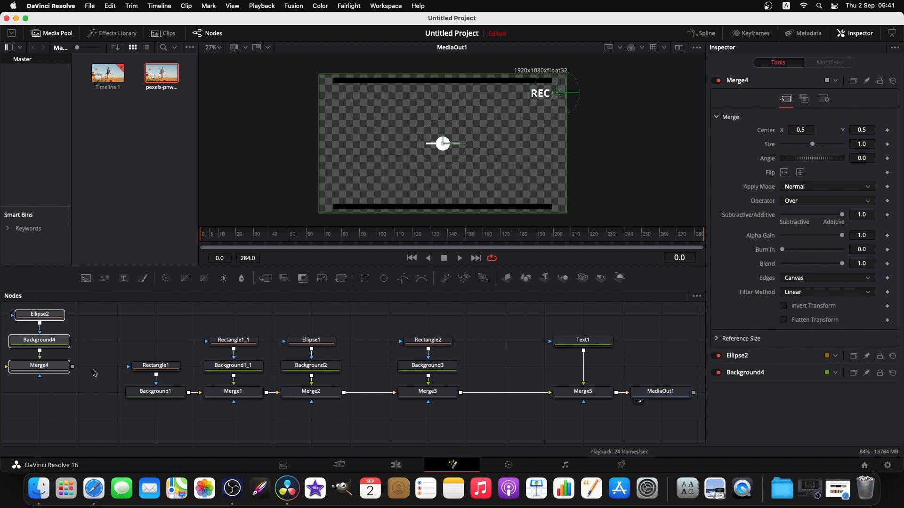
pyautogui.click(127, 324)
pyautogui.moveTo(84, 315); pyautogui.dragTo(16, 376)
pyautogui.press('Delete')
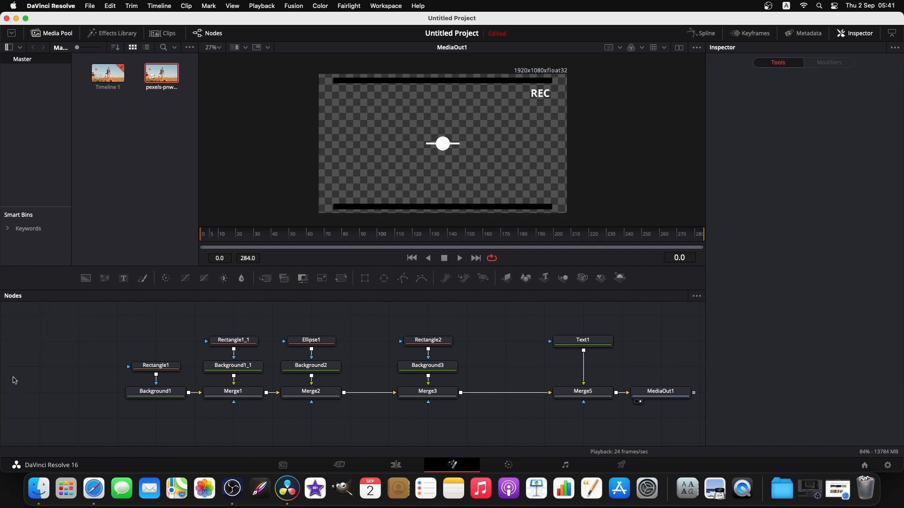
# Return to the edit page and review the viewfinder overlay over the footage at several points of the timeline
pyautogui.click(396, 466)
pyautogui.moveTo(717, 384); pyautogui.dragTo(394, 396)
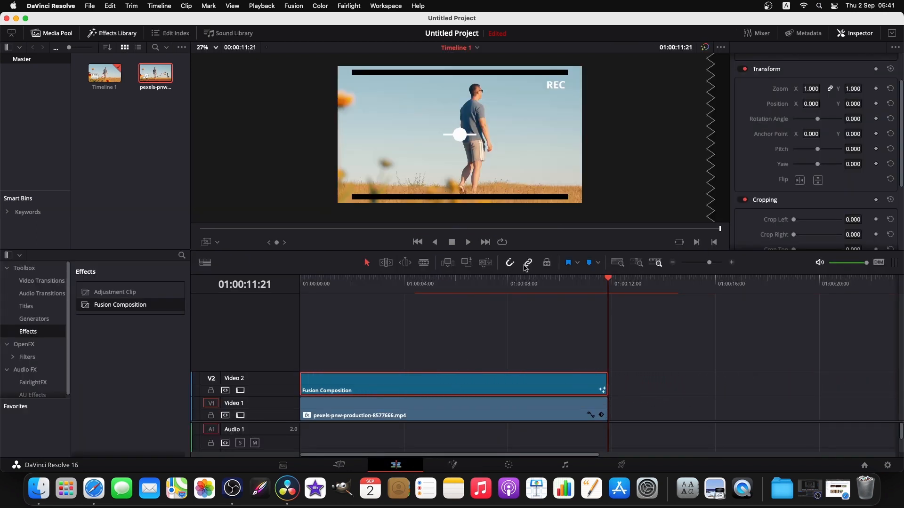
pyautogui.click(516, 280)
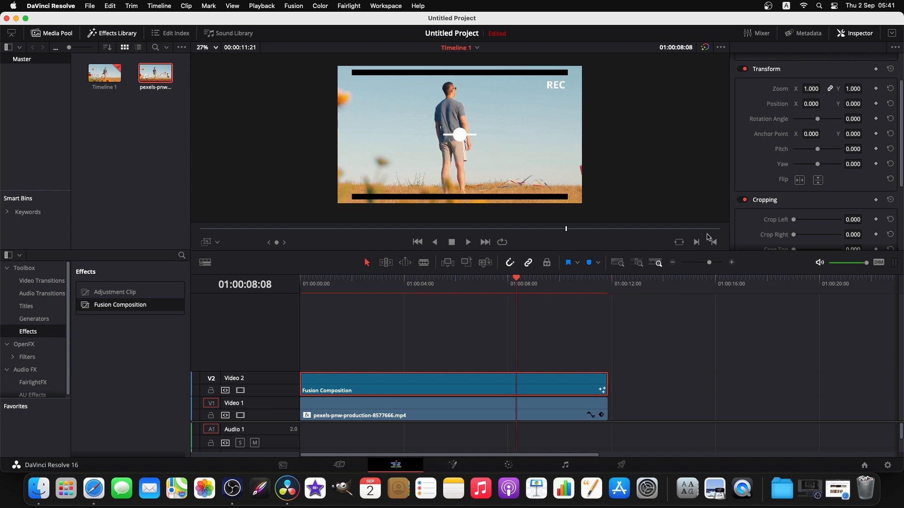
pyautogui.moveTo(522, 282); pyautogui.dragTo(373, 294)
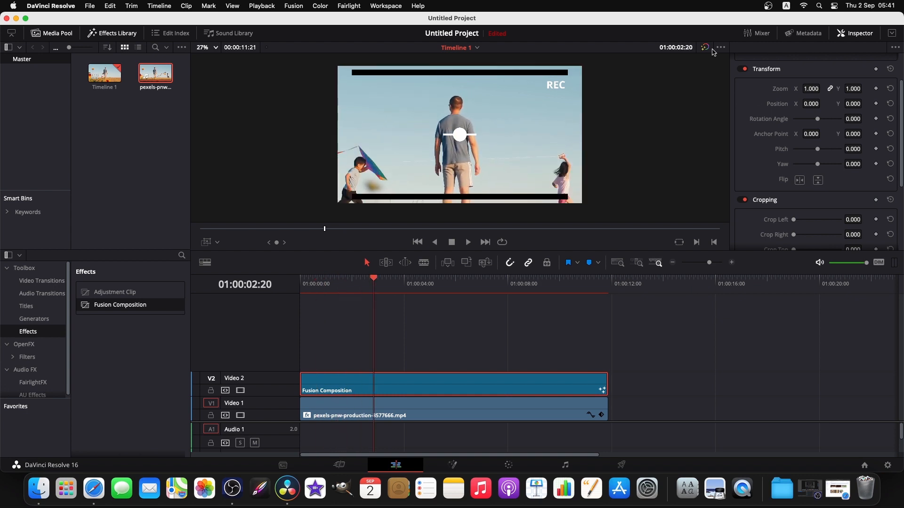
pyautogui.click(470, 325)
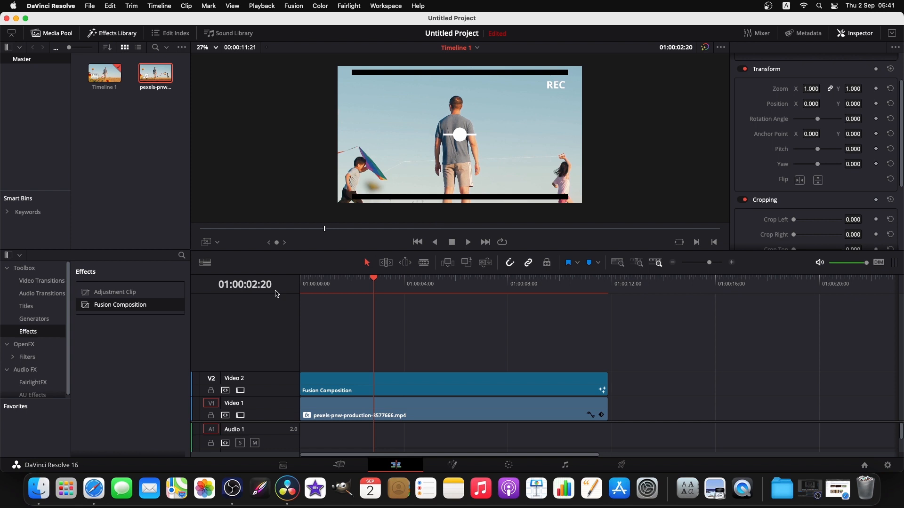
# Add a second Fusion Composition on Video 3 after the footage, extend it to the footage's length, and open it for node editing
pyautogui.moveTo(95, 302); pyautogui.dragTo(310, 362)
pyautogui.moveTo(428, 359); pyautogui.dragTo(607, 359)
pyautogui.moveTo(463, 352); pyautogui.dragTo(771, 354)
pyautogui.click(740, 287)
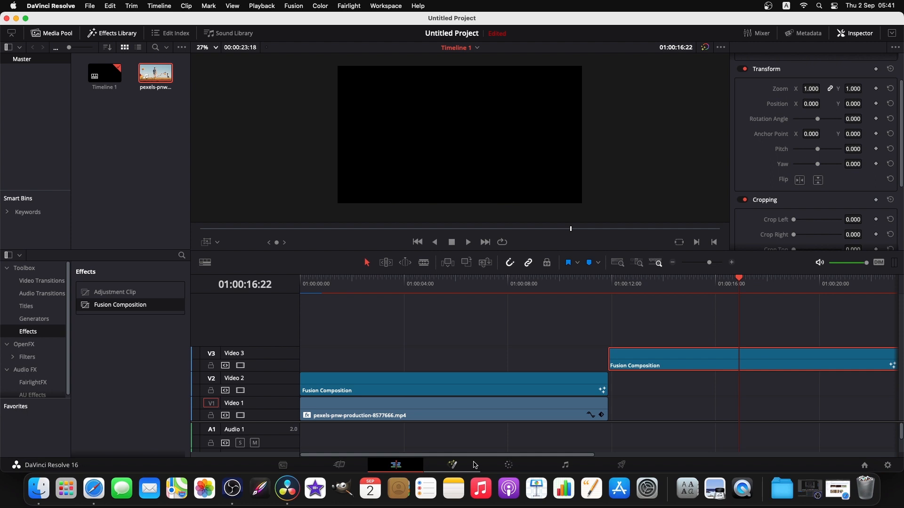
pyautogui.click(452, 465)
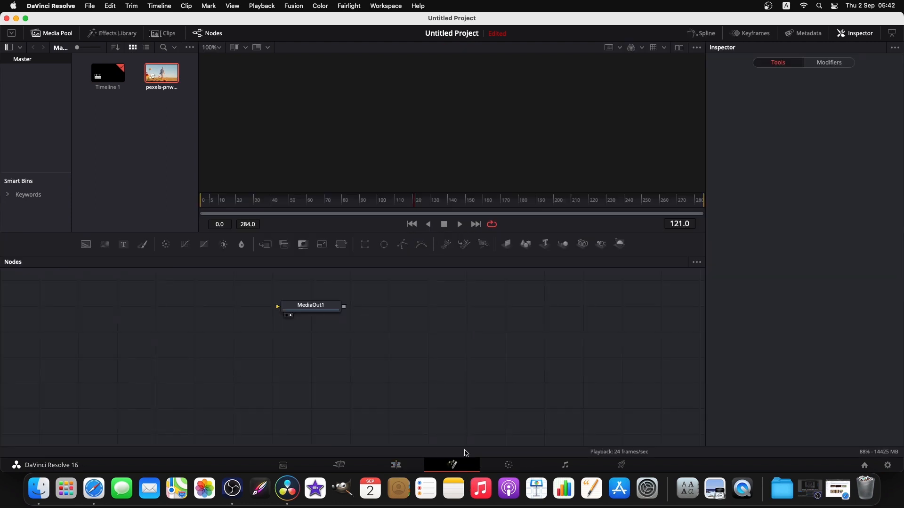
pyautogui.moveTo(331, 312); pyautogui.dragTo(641, 363)
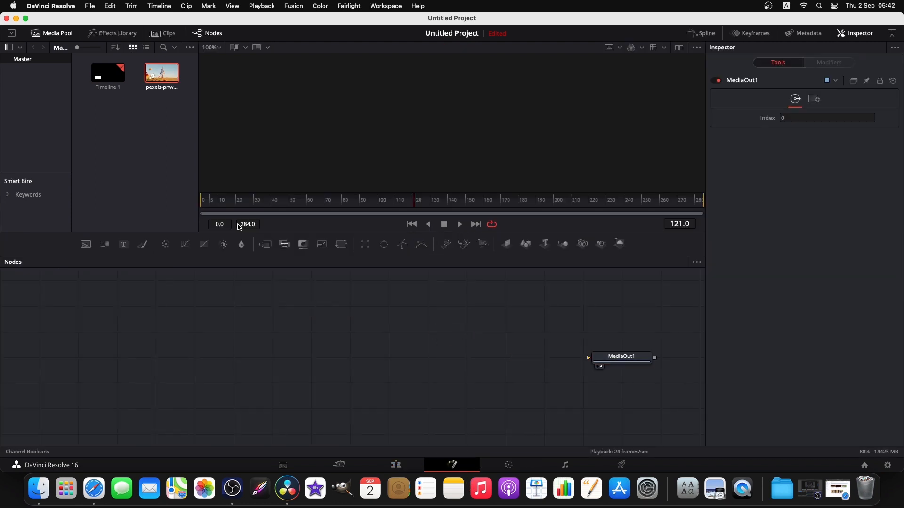
# Try reusing the cut Ellipse2, Background4 and Merge4 nodes as input for MediaOut1, and delete them again
pyautogui.rightClick(265, 325)
pyautogui.click(229, 340)
pyautogui.press('super+v')
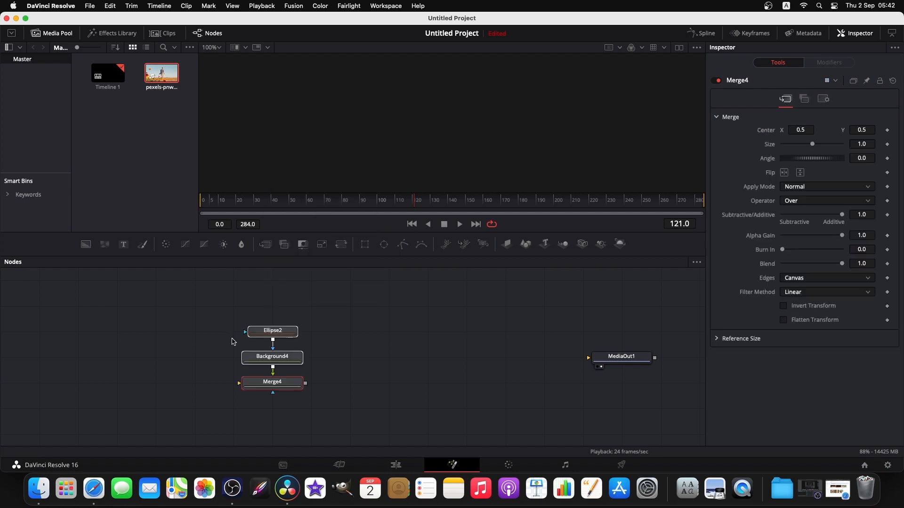
pyautogui.moveTo(278, 389); pyautogui.dragTo(604, 360)
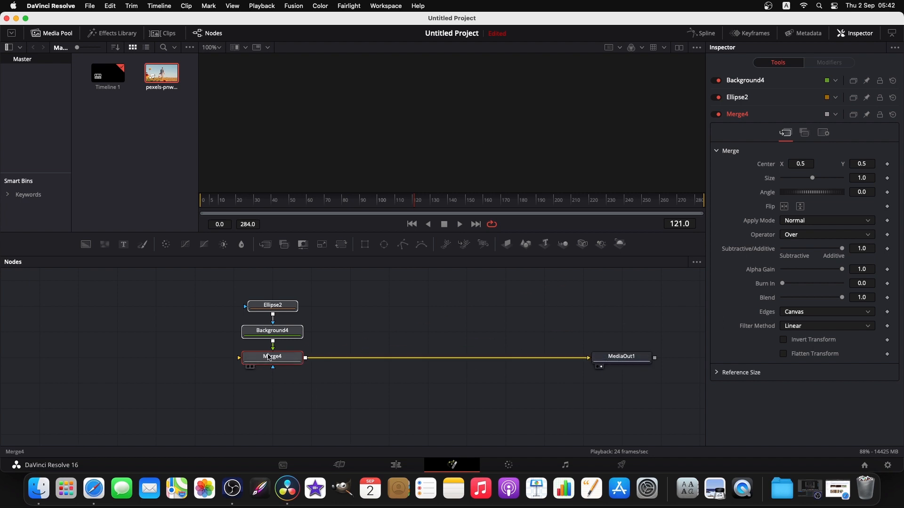
pyautogui.moveTo(319, 286); pyautogui.dragTo(273, 357)
pyautogui.click(228, 357)
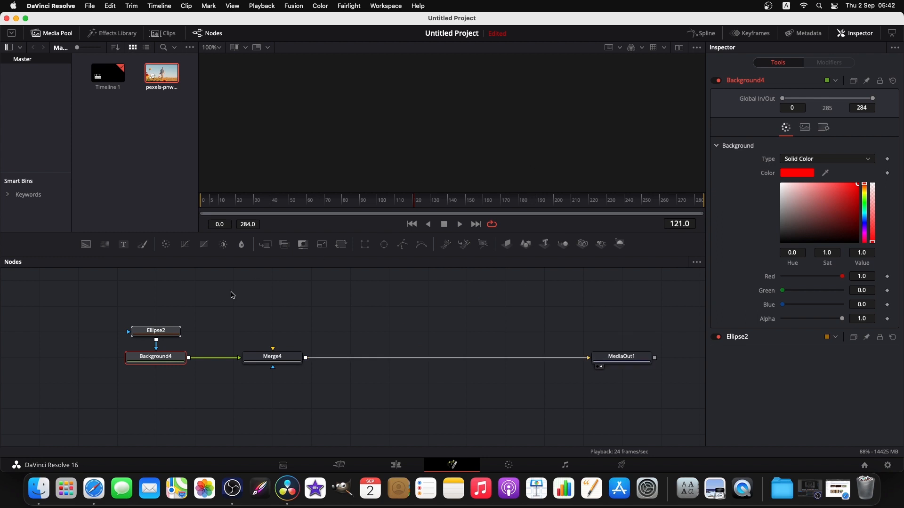
pyautogui.moveTo(351, 280); pyautogui.dragTo(44, 394)
pyautogui.press('Delete')
# Build a pure red circle about 0.387 in width and height from an Ellipse-masked Background node feeding MediaOut1
pyautogui.moveTo(104, 244); pyautogui.dragTo(589, 359)
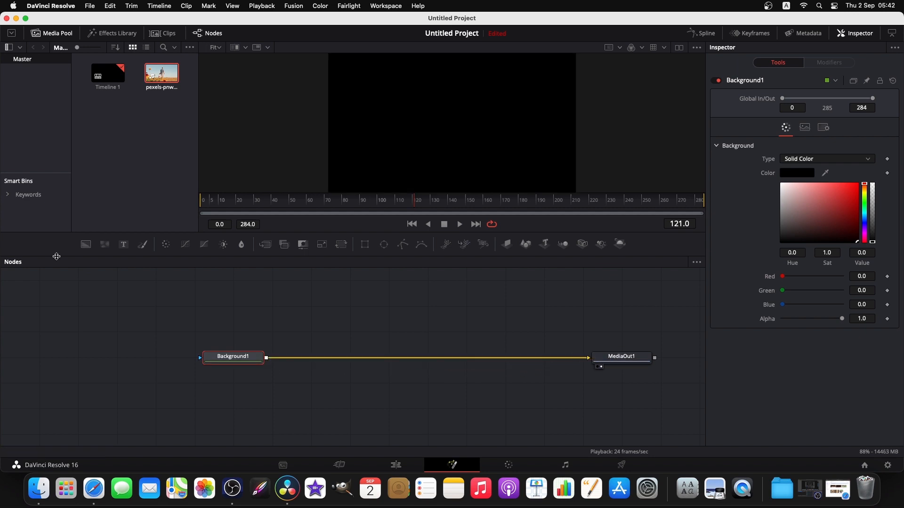
pyautogui.click(385, 245)
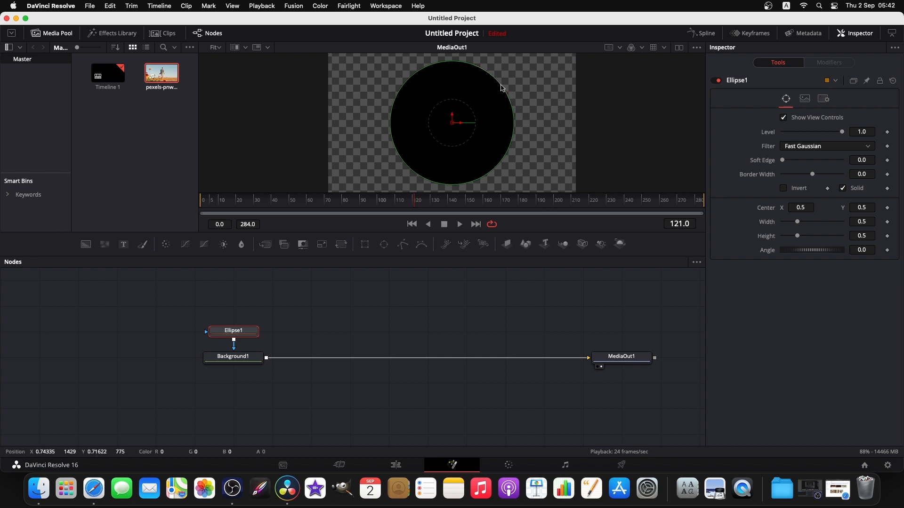
pyautogui.moveTo(498, 82); pyautogui.dragTo(492, 101)
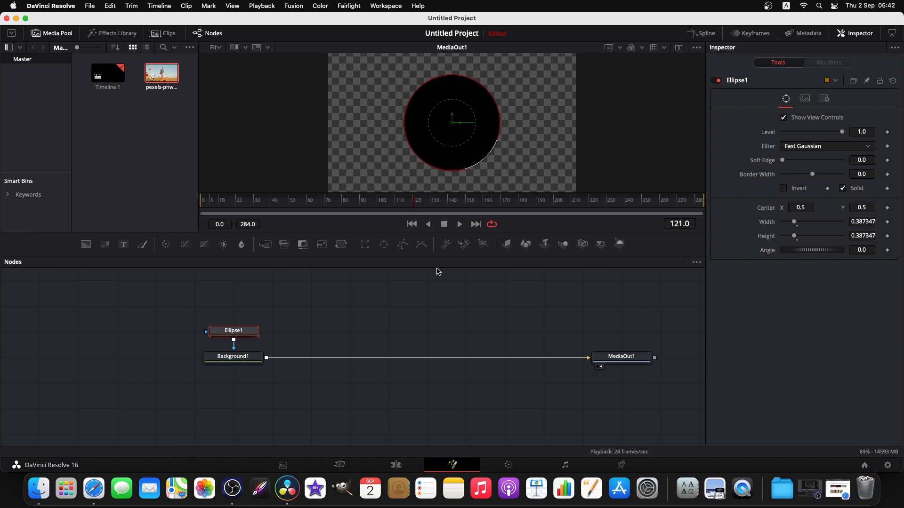
pyautogui.click(233, 356)
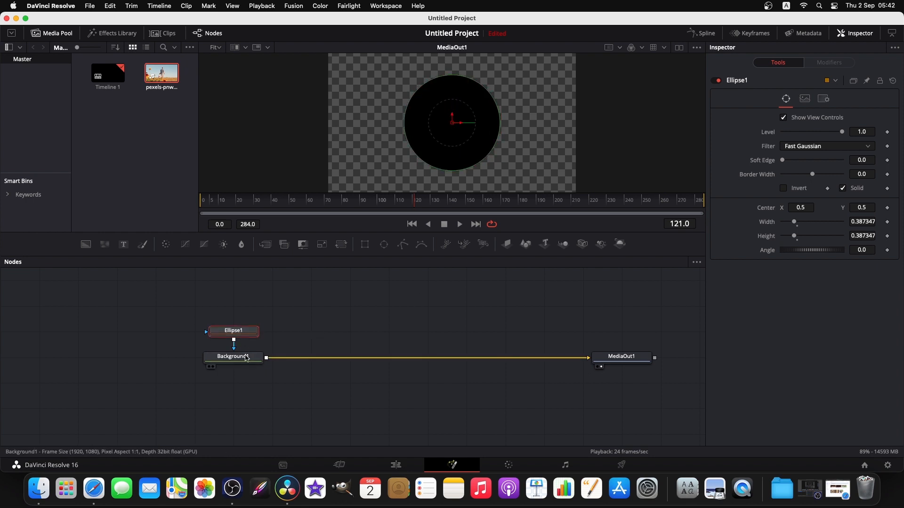
pyautogui.moveTo(865, 249); pyautogui.dragTo(897, 154)
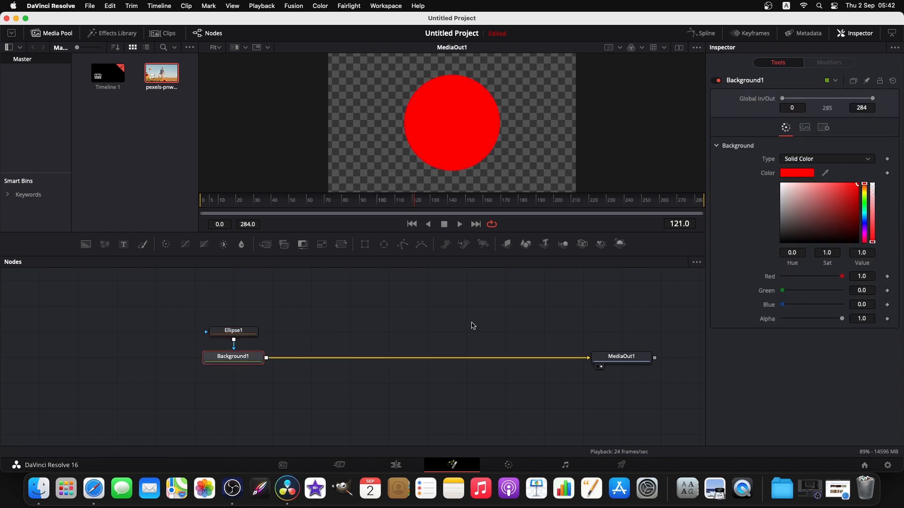
# Move the red-circle composition on Video 3 to the start of the timeline, directly above the overlay, and view it at 01:00:01:16
pyautogui.click(396, 465)
pyautogui.click(613, 365)
pyautogui.moveTo(613, 365); pyautogui.dragTo(303, 365)
pyautogui.click(343, 284)
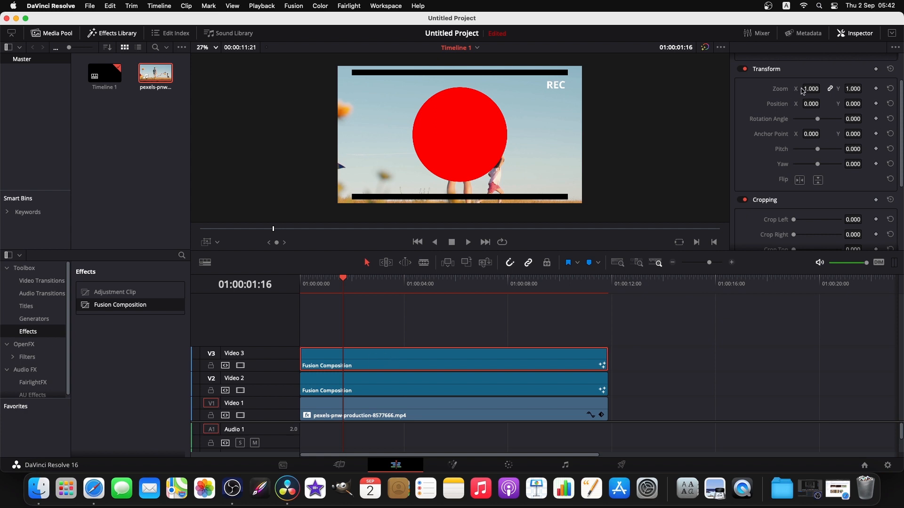
# Scale the red-circle clip to a zoom of 0.140 and place it just right of REC at about X 895, Y 392
pyautogui.moveTo(810, 88); pyautogui.dragTo(769, 88)
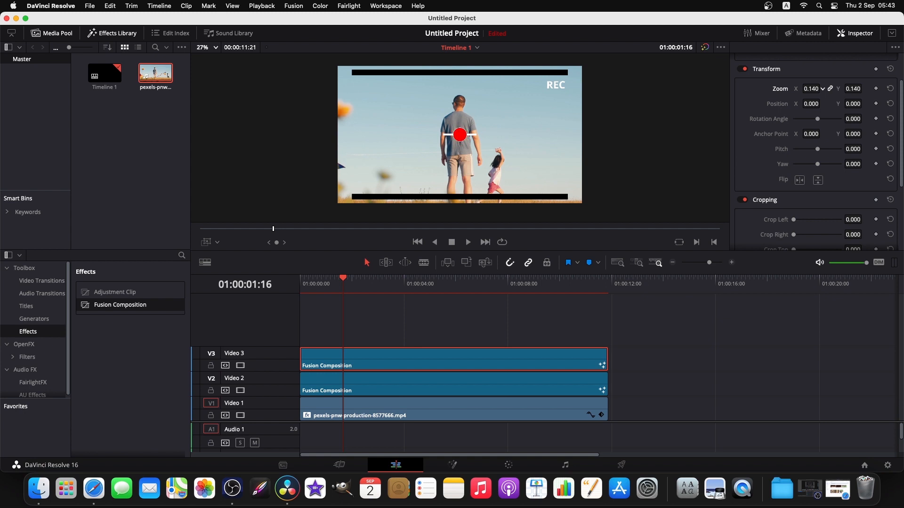
pyautogui.click(217, 242)
pyautogui.click(230, 257)
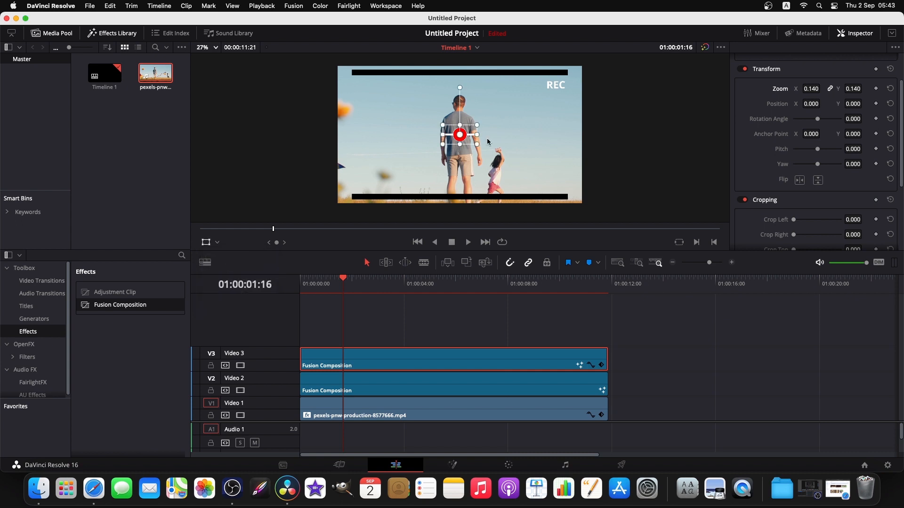
pyautogui.moveTo(469, 140); pyautogui.dragTo(586, 88)
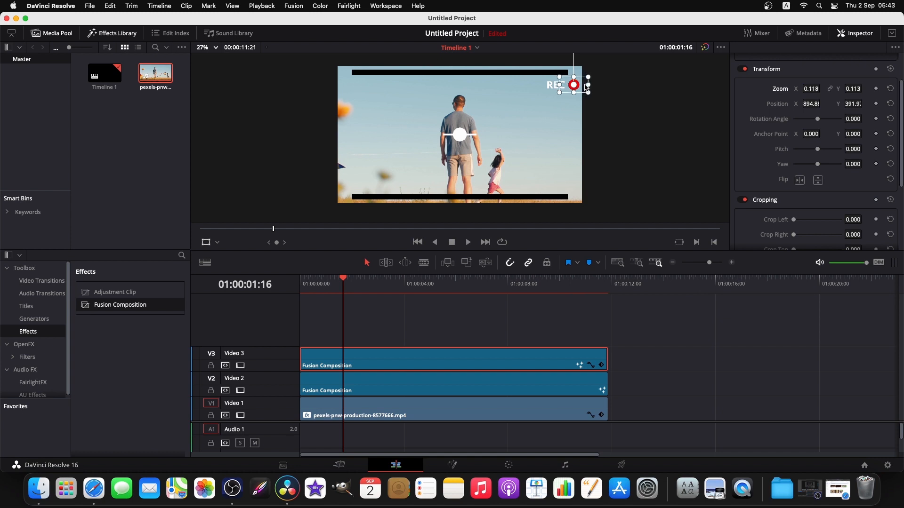
pyautogui.press('super+z')
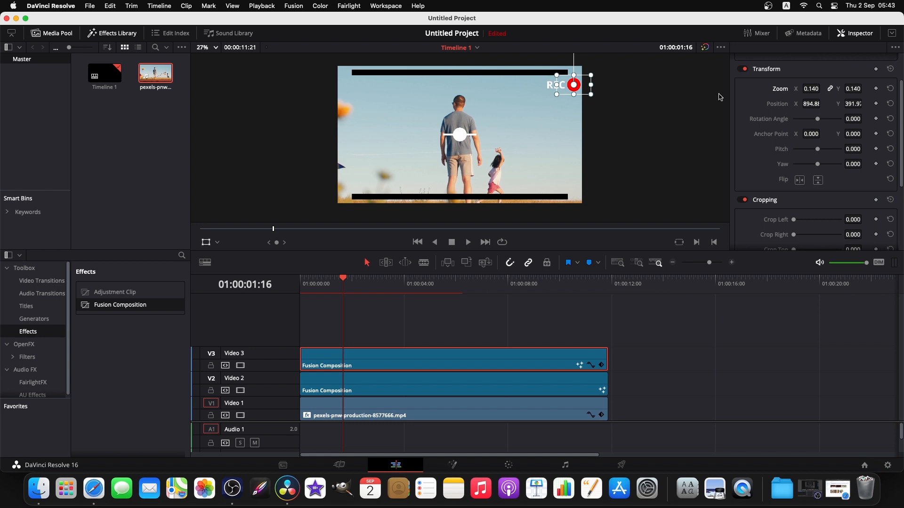
pyautogui.click(207, 241)
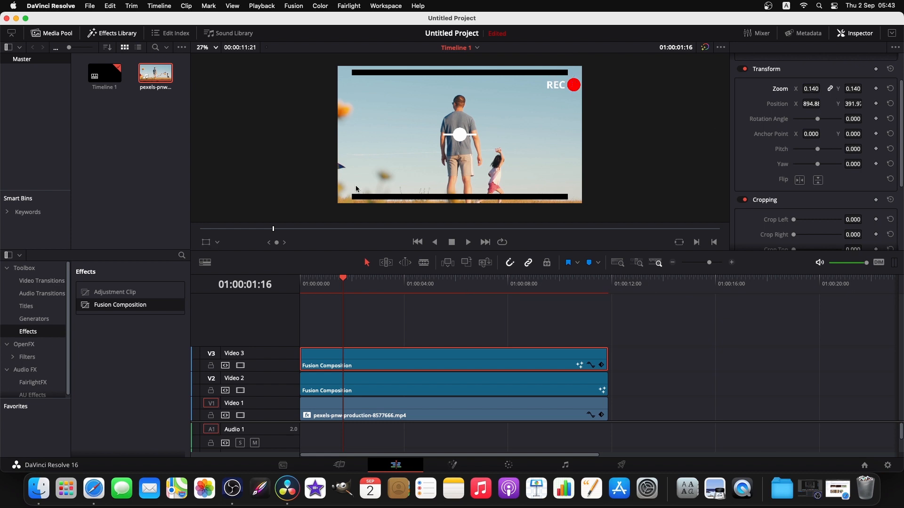
# Reduce the red dot's zoom to 0.090 and shift it closer to REC at about X 877, Y 391
pyautogui.moveTo(816, 88); pyautogui.dragTo(796, 89)
pyautogui.moveTo(852, 103); pyautogui.dragTo(851, 105)
pyautogui.click(686, 374)
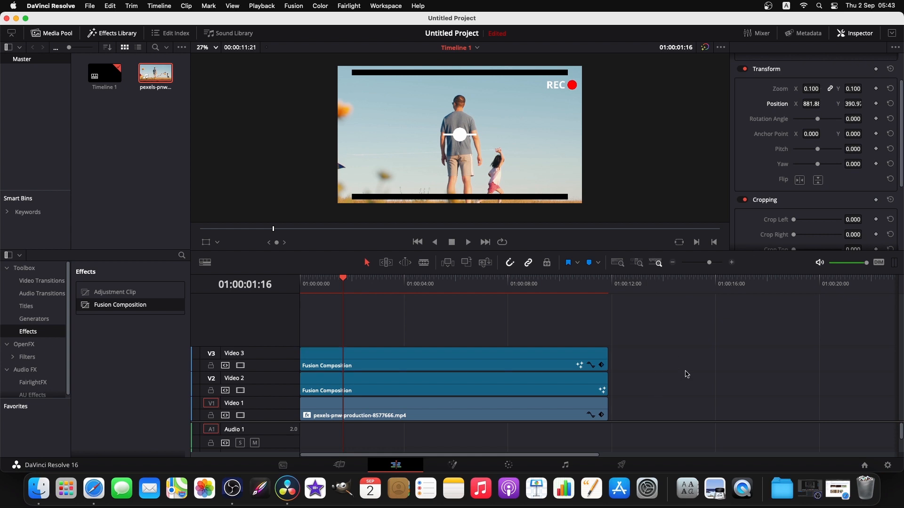
pyautogui.moveTo(812, 88); pyautogui.dragTo(822, 104)
# Play the sequence from the start to check the overlay, and raise the red dot's Y position to about 393
pyautogui.moveTo(343, 282); pyautogui.dragTo(280, 290)
pyautogui.press('space')
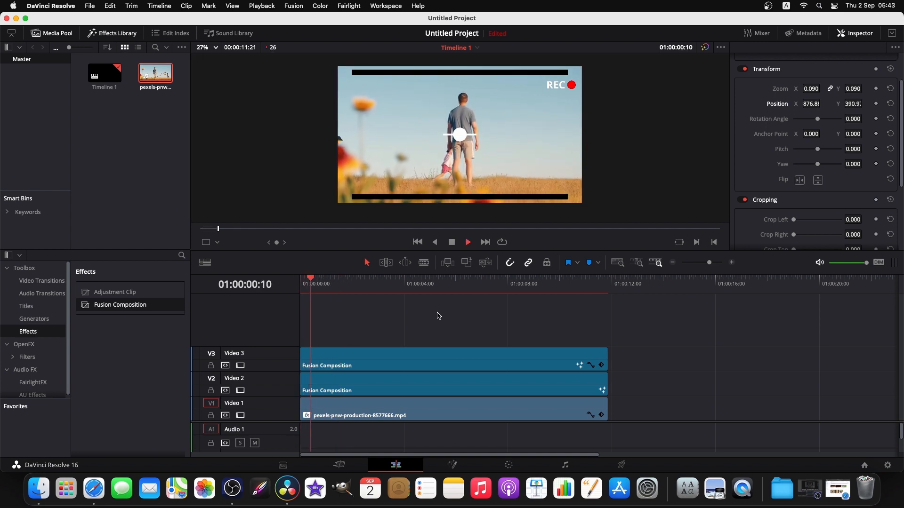
pyautogui.press('space')
pyautogui.click(535, 367)
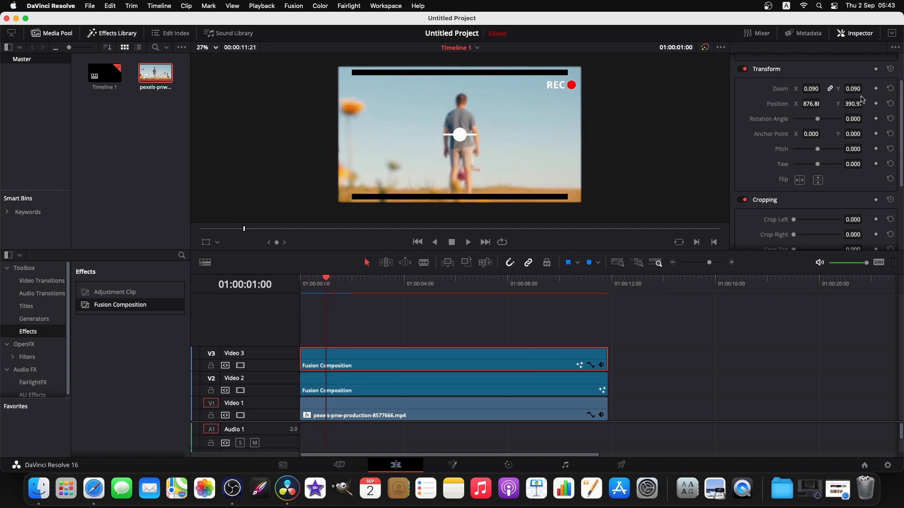
pyautogui.moveTo(853, 105); pyautogui.dragTo(864, 103)
pyautogui.press('space')
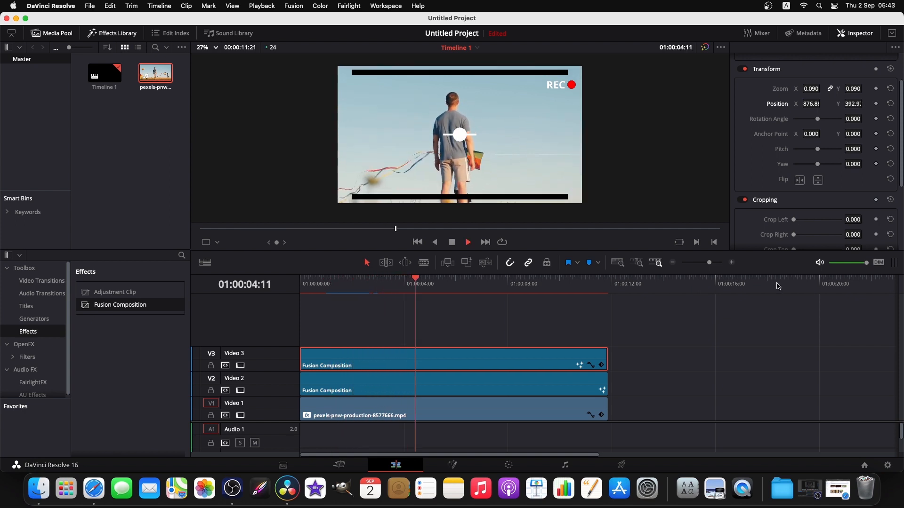
pyautogui.press('space')
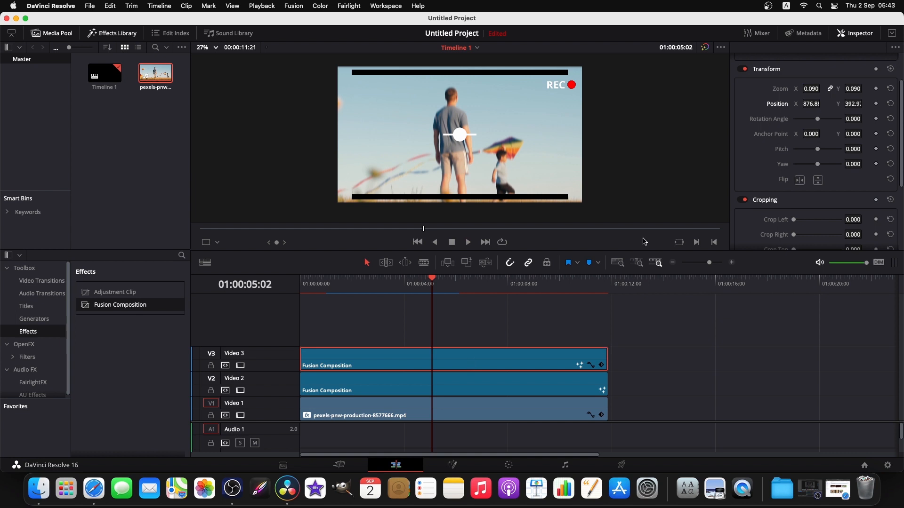
# Move the red dot to the left of REC at about X 628, Y 387, and set its zoom to 0.080
pyautogui.moveTo(818, 104)
pyautogui.mouseDown()
pyautogui.moveTo(806, 104)
pyautogui.moveTo(823, 103)
pyautogui.mouseUp()
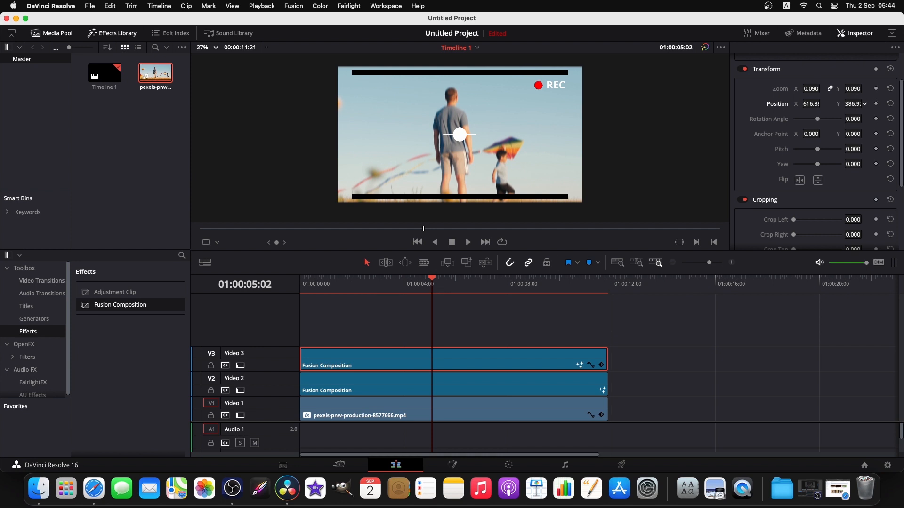
pyautogui.moveTo(810, 89); pyautogui.dragTo(803, 89)
pyautogui.moveTo(853, 103); pyautogui.dragTo(864, 103)
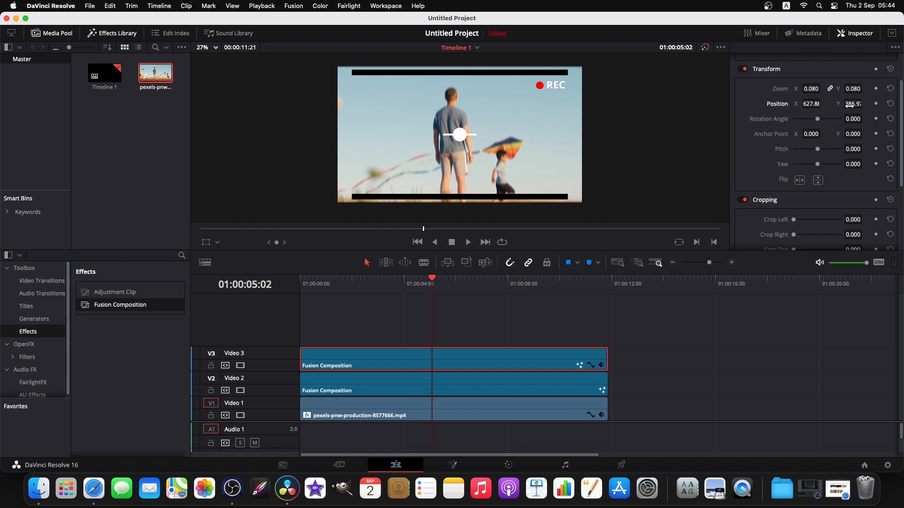
pyautogui.click(732, 301)
# Split the red-dot clip on Video 3 at 01:00:00:10 and delete everything after the cut
pyautogui.moveTo(433, 282); pyautogui.dragTo(295, 291)
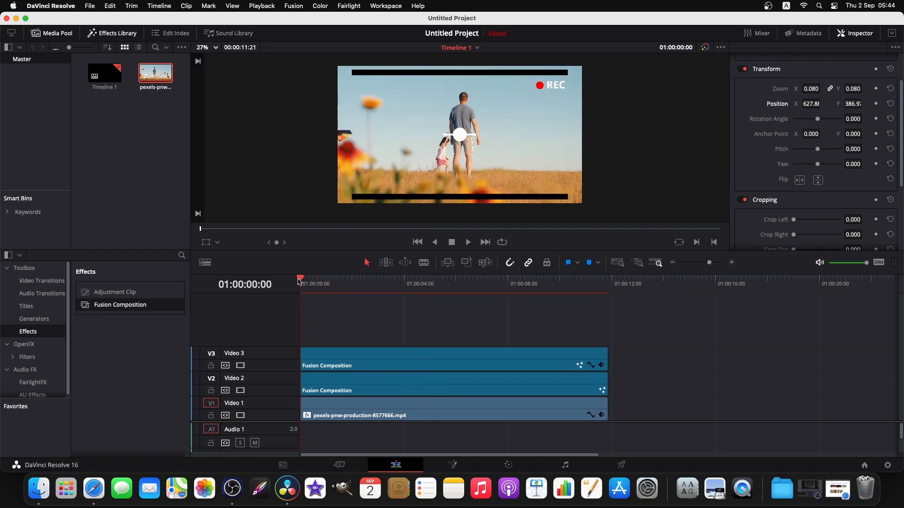
pyautogui.click(713, 264)
pyautogui.moveTo(307, 279); pyautogui.dragTo(320, 282)
pyautogui.click(370, 363)
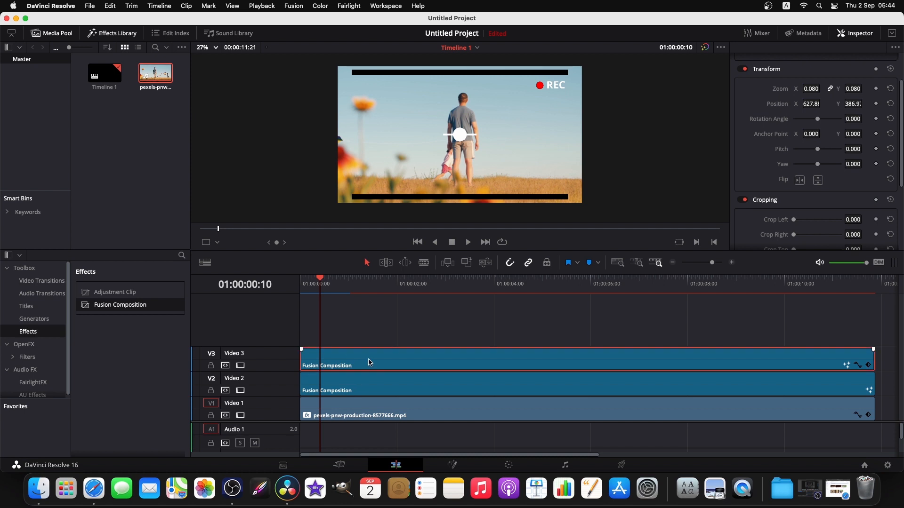
pyautogui.press('super+b')
pyautogui.press('Delete')
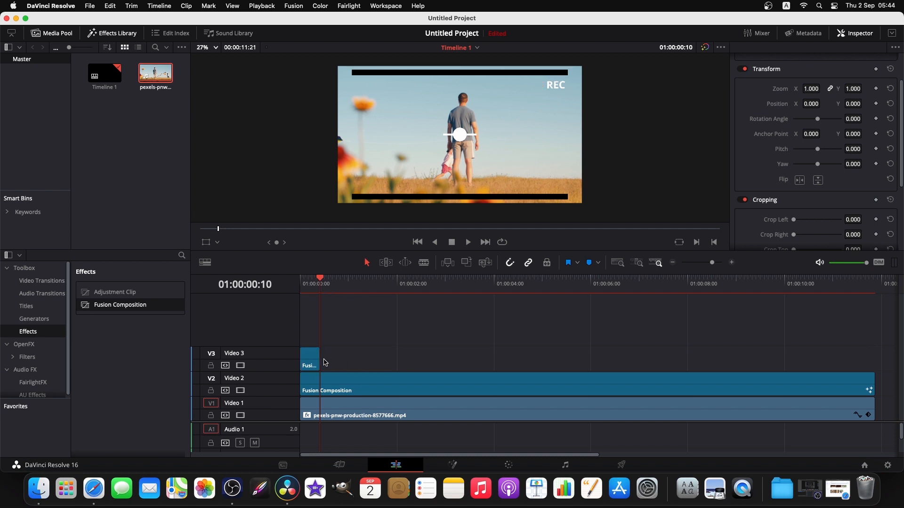
# Duplicate the short red-dot clip end to end along Video 3 until the copies reach just before 01:00:06:00
pyautogui.click(308, 364)
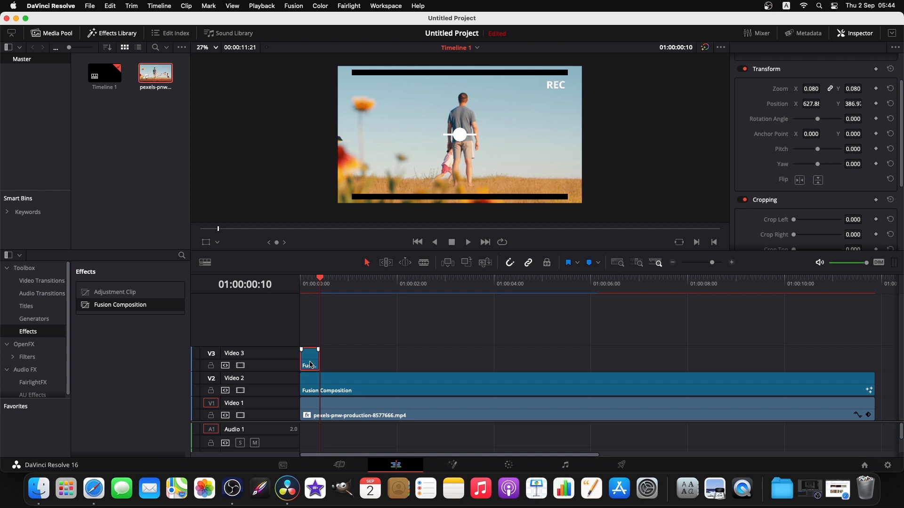
pyautogui.moveTo(310, 364); pyautogui.dragTo(420, 364)
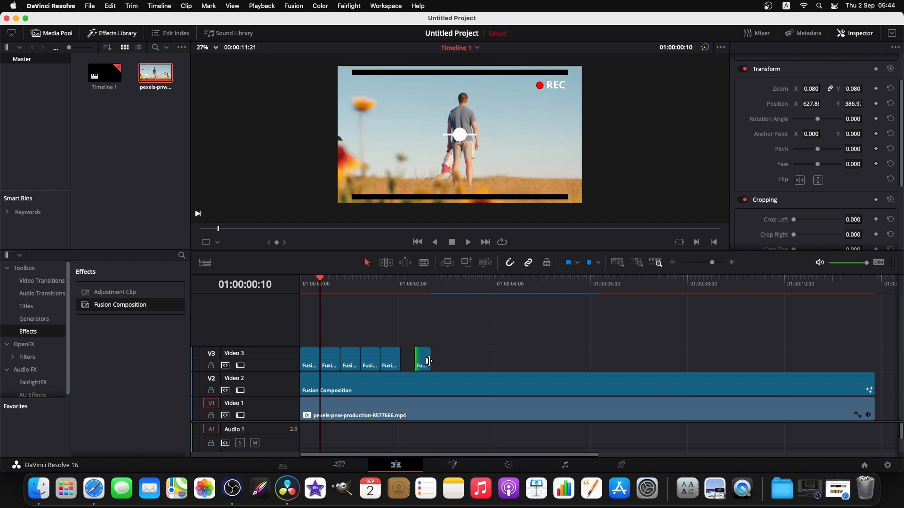
pyautogui.press('BackSpace')
pyautogui.moveTo(393, 363); pyautogui.dragTo(471, 365)
pyautogui.moveTo(472, 365); pyautogui.dragTo(572, 370)
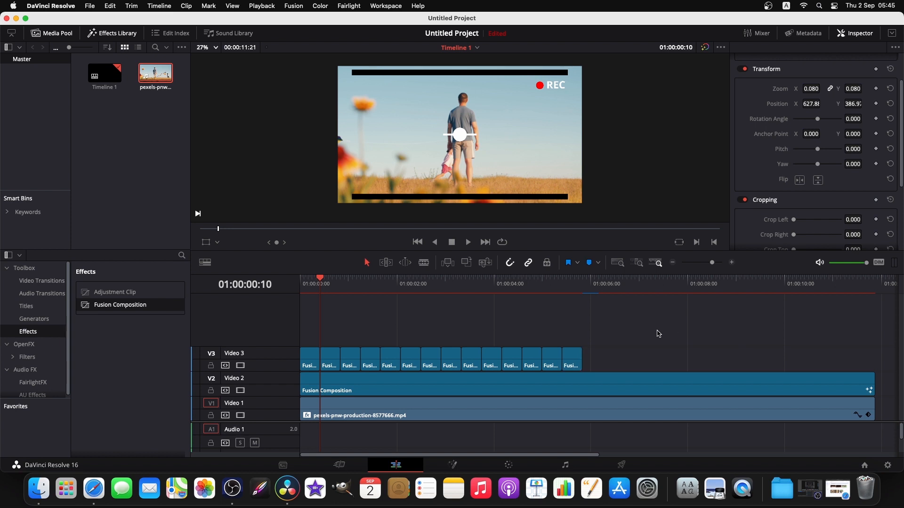
# Copy the whole row of red-dot clips on Video 3 and paste it directly after the last one, extending the row to 01:00:11:16
pyautogui.moveTo(311, 336); pyautogui.dragTo(578, 366)
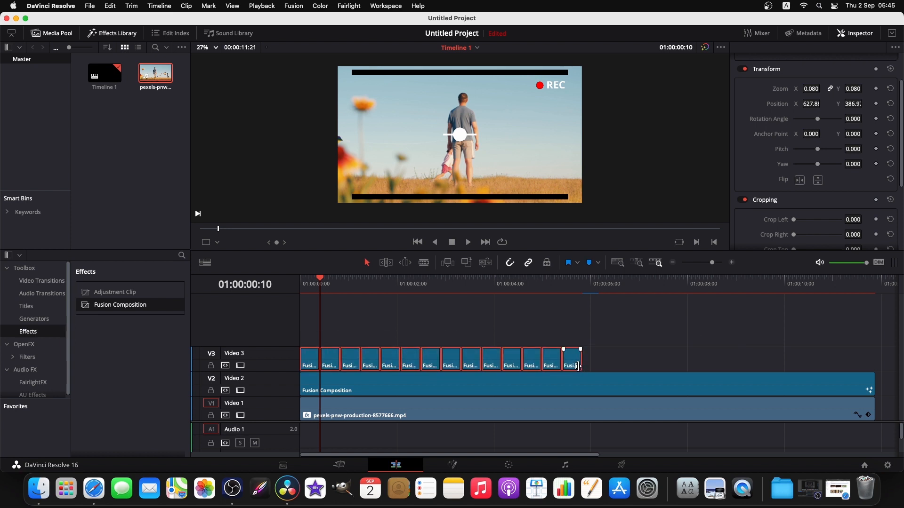
pyautogui.click(612, 350)
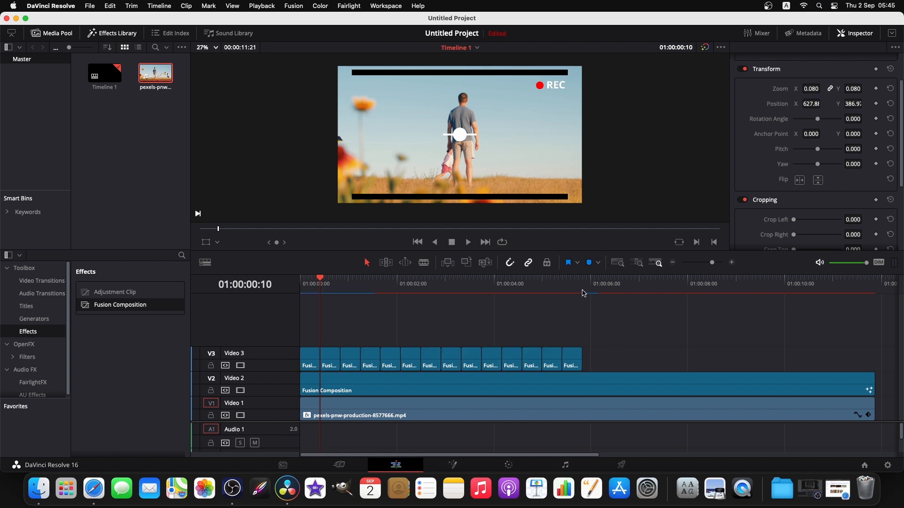
pyautogui.click(584, 291)
pyautogui.press('super+v')
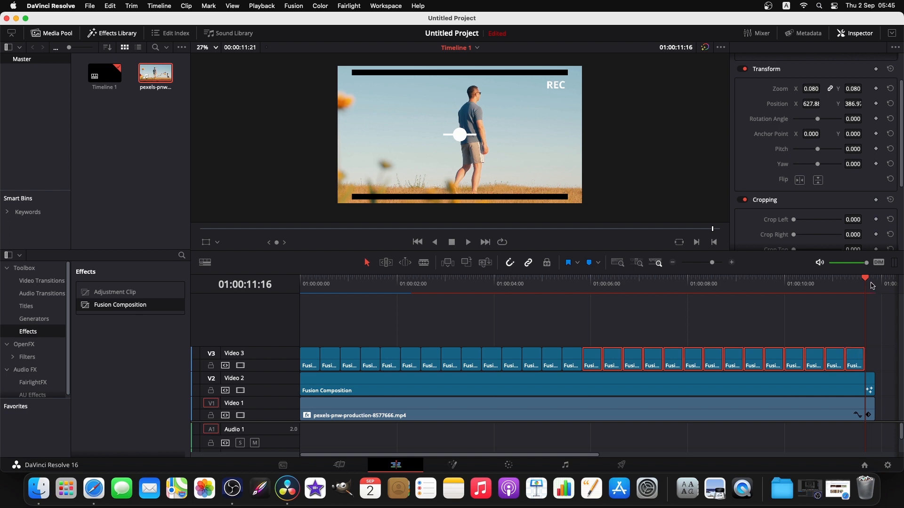
# Delete every second red-dot clip along Video 3, starting with the second, so the dot blinks at equal intervals
pyautogui.moveTo(868, 282); pyautogui.dragTo(283, 343)
pyautogui.click(383, 342)
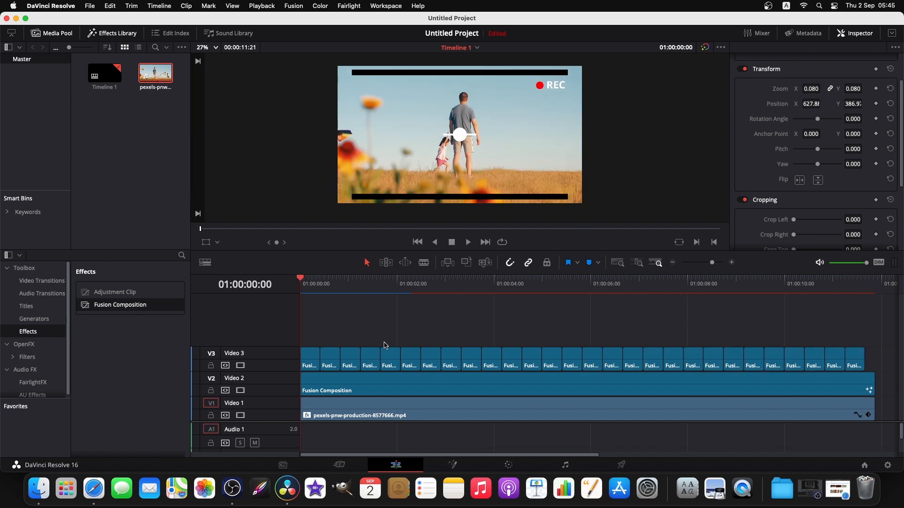
pyautogui.click(332, 360)
pyautogui.press('Delete')
pyautogui.click(369, 364)
pyautogui.press('Delete')
pyautogui.click(414, 366)
pyautogui.press('Delete')
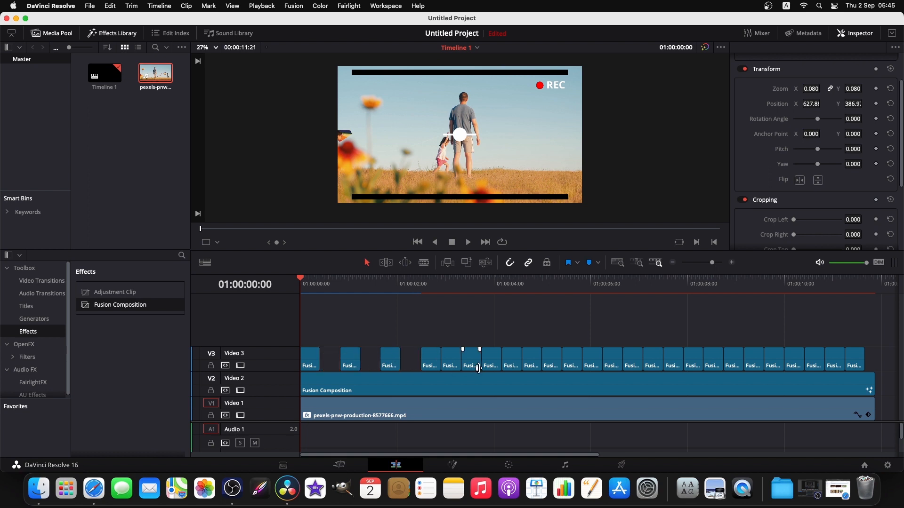
pyautogui.press('Delete')
pyautogui.click(494, 365)
pyautogui.press('Delete')
pyautogui.click(536, 366)
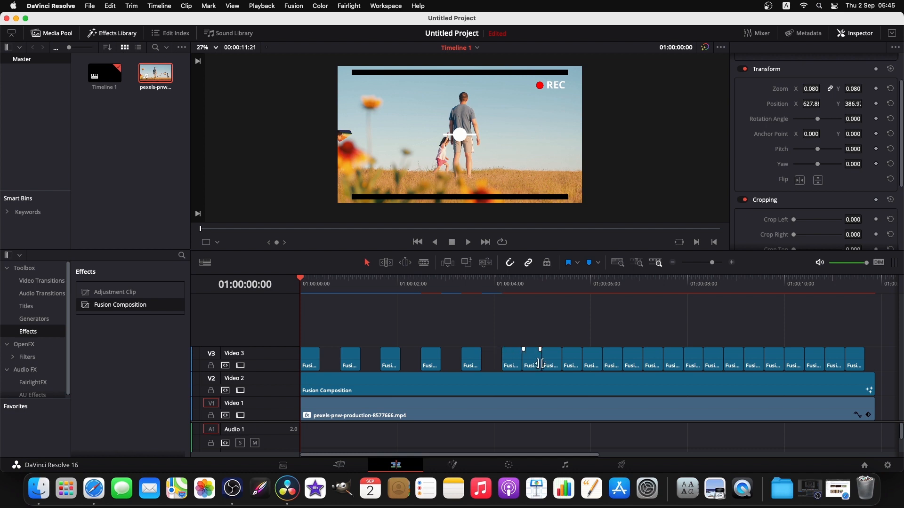
pyautogui.press('Delete')
pyautogui.click(574, 366)
pyautogui.press('Delete')
pyautogui.click(612, 365)
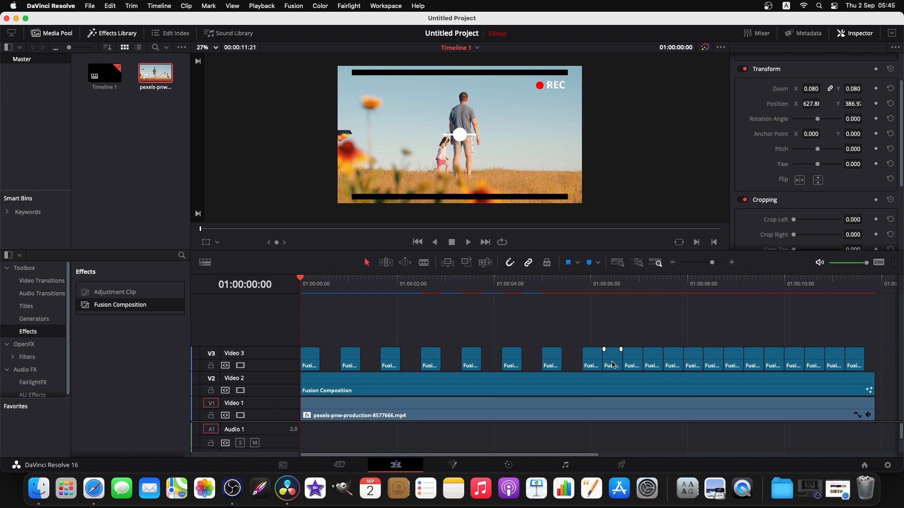
pyautogui.press('Delete')
pyautogui.click(657, 366)
pyautogui.press('Delete')
pyautogui.click(680, 366)
pyautogui.click(692, 364)
pyautogui.press('Delete')
pyautogui.click(733, 364)
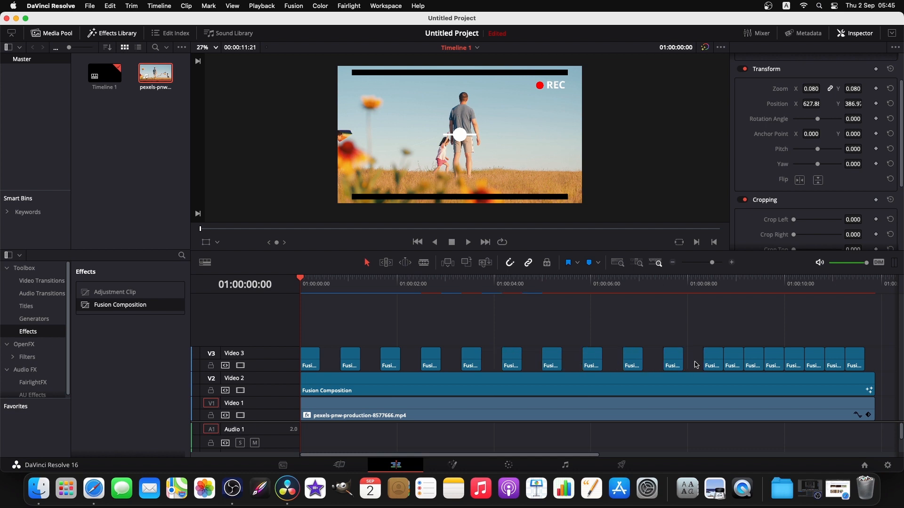
pyautogui.press('Delete')
pyautogui.click(772, 362)
pyautogui.press('Delete')
pyautogui.click(809, 363)
pyautogui.press('Delete')
pyautogui.click(851, 363)
pyautogui.press('Delete')
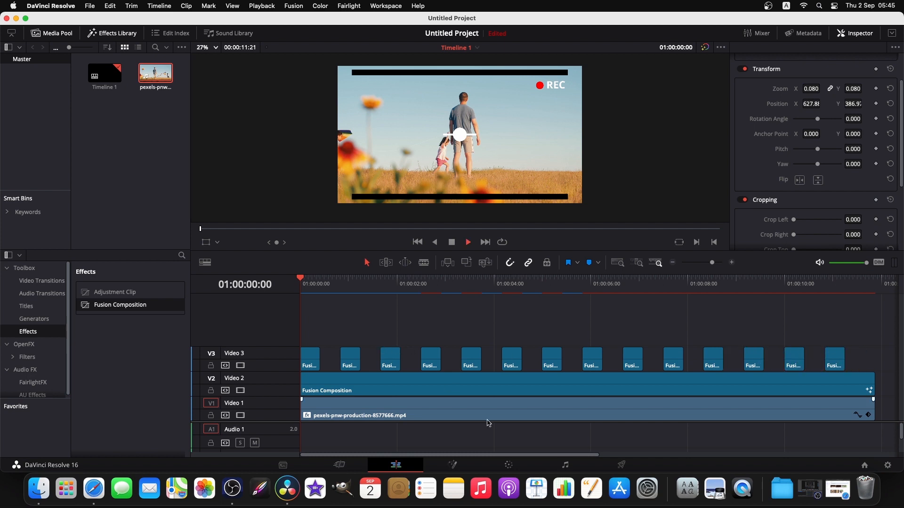
# Play the sequence from near its start to check the blinking red dot beside REC
pyautogui.press('space')
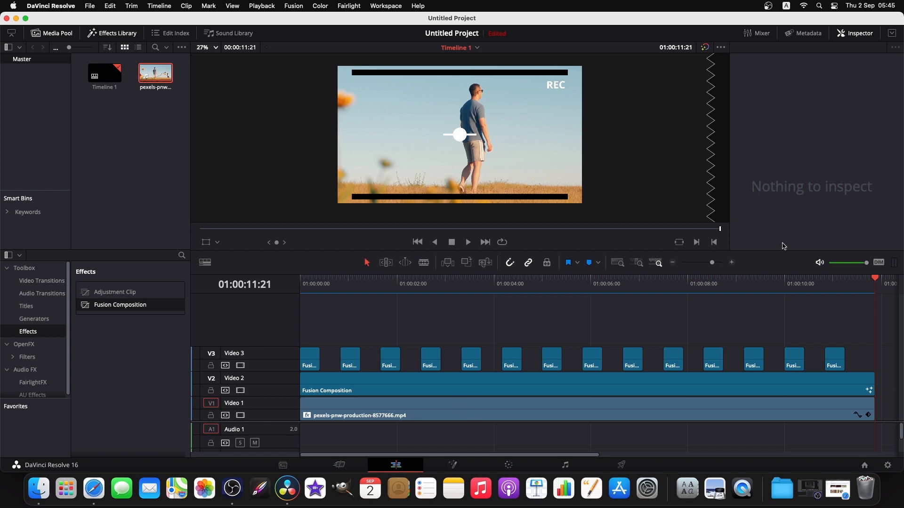
pyautogui.moveTo(872, 282); pyautogui.dragTo(321, 281)
pyautogui.press('space')
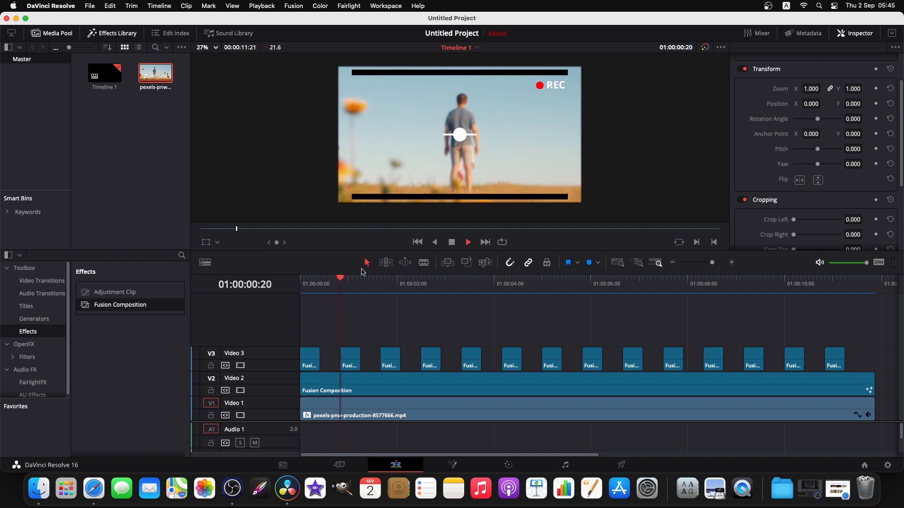
pyautogui.press('space')
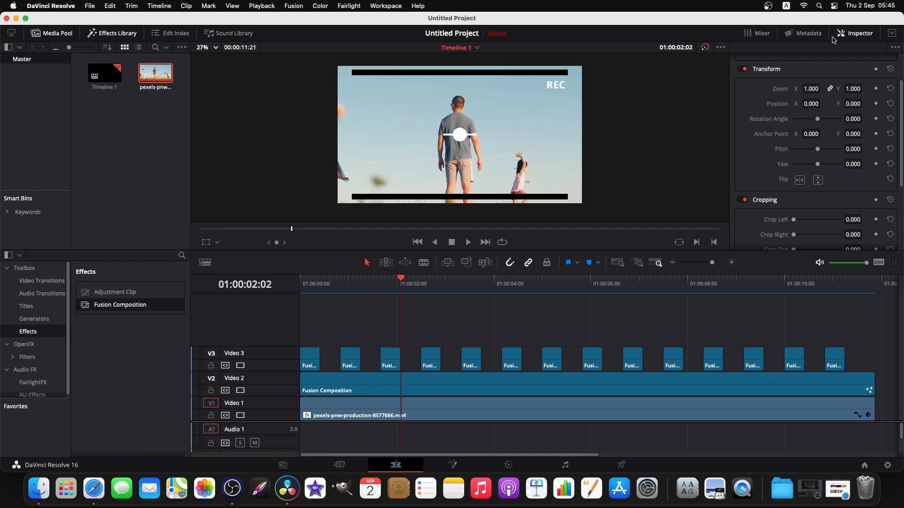
pyautogui.click(767, 6)
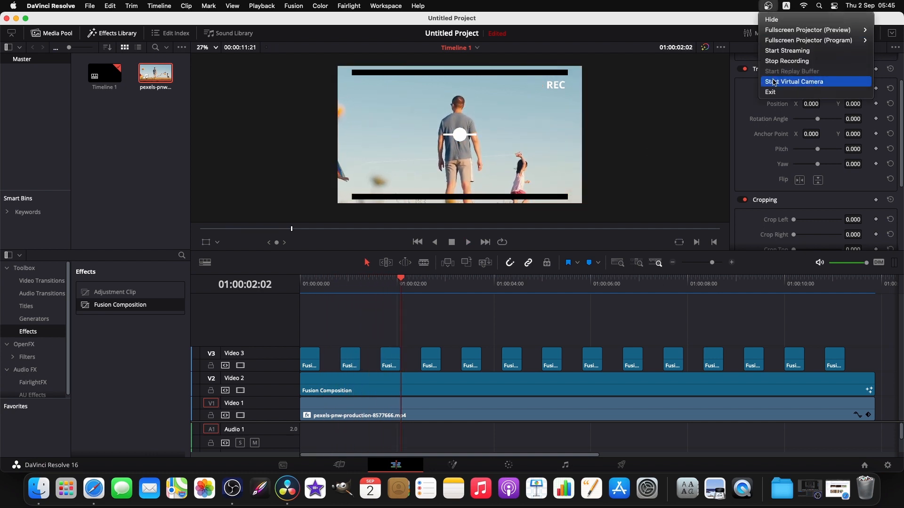
pyautogui.click(781, 61)
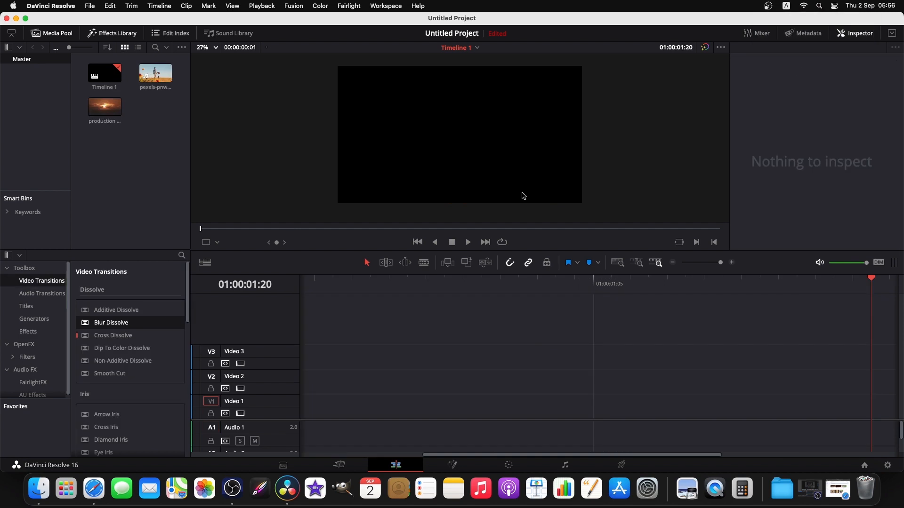
# Place the pexels-pnw-production-8577666.mp4 clip at the start of Video 1 and remove its linked audio
pyautogui.moveTo(155, 73); pyautogui.dragTo(303, 398)
pyautogui.rightClick(343, 414)
pyautogui.click(362, 404)
pyautogui.click(437, 439)
pyautogui.press('Delete')
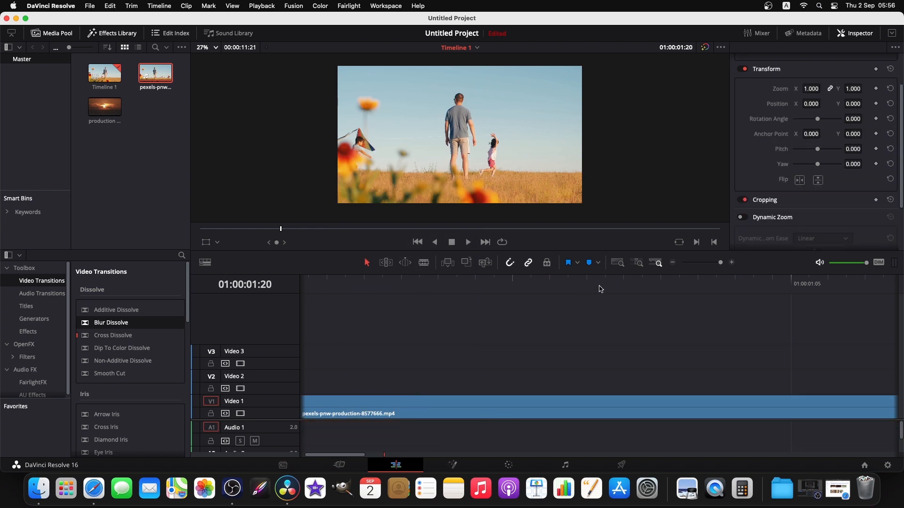
# Split the clip on Video 1 at 01:00:00:22 and delete everything after the cut
pyautogui.moveTo(570, 284); pyautogui.dragTo(700, 297)
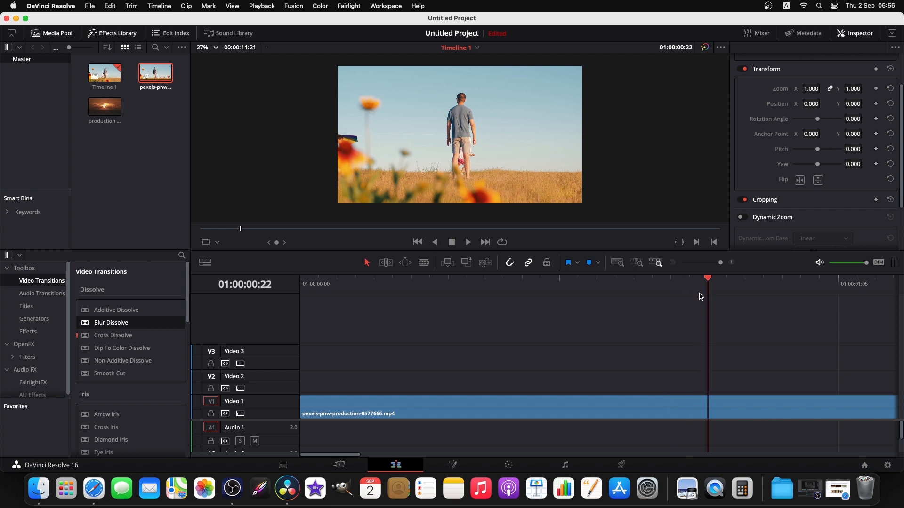
pyautogui.click(693, 417)
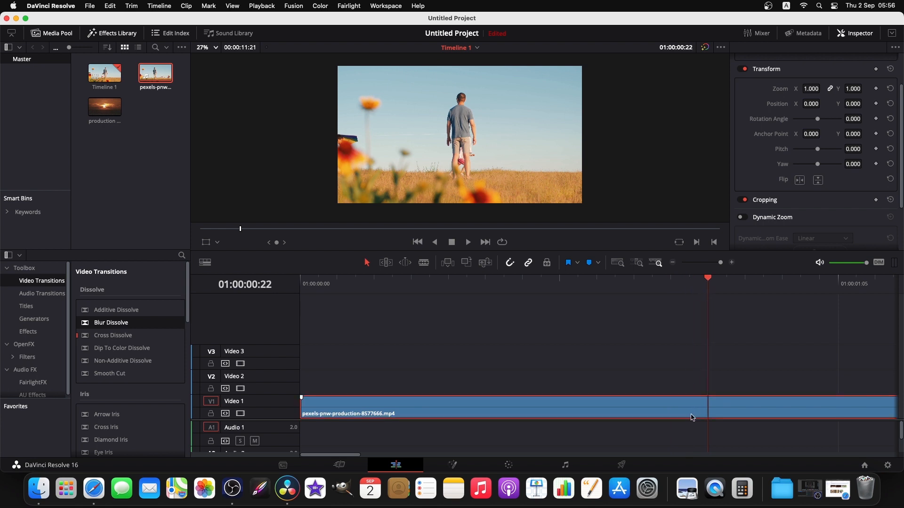
pyautogui.press('super+b')
pyautogui.click(758, 409)
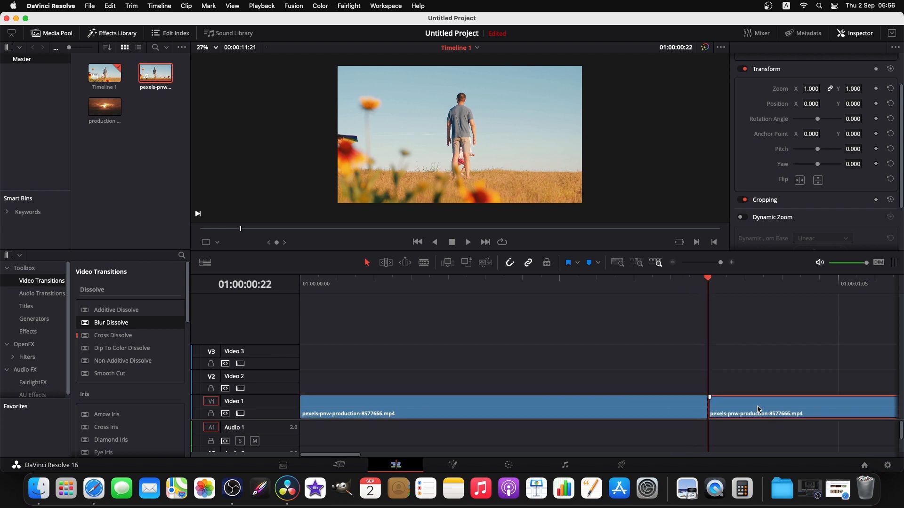
pyautogui.press('Delete')
# Place the production ID_4927330.mp4 sunset clip at the start of Video 2, split it at 01:00:00:22 and delete the remainder
pyautogui.moveTo(104, 106); pyautogui.dragTo(312, 382)
pyautogui.press('super+b')
pyautogui.click(744, 381)
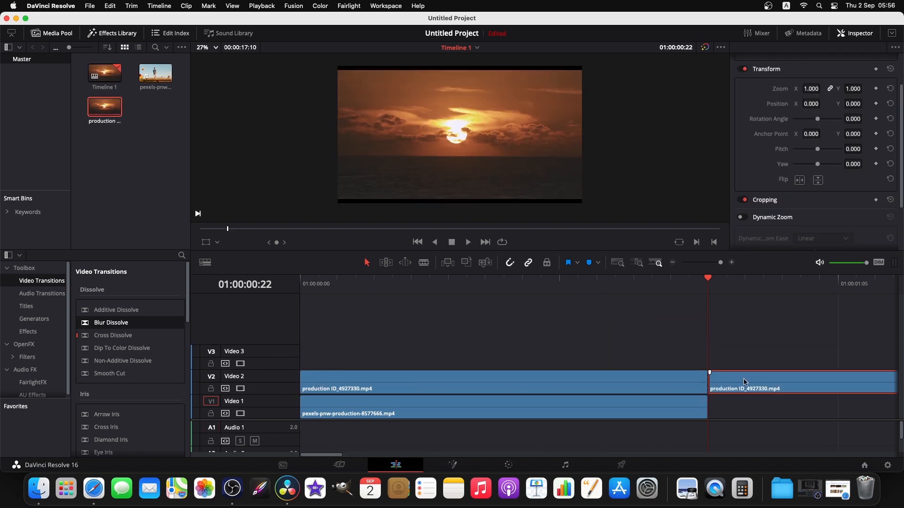
pyautogui.press('Delete')
# Move the trimmed sunset clip down to Video 1 so that it directly follows the first clip without a gap
pyautogui.click(598, 383)
pyautogui.moveTo(902, 382); pyautogui.dragTo(672, 423)
pyautogui.click(342, 414)
pyautogui.press('Delete')
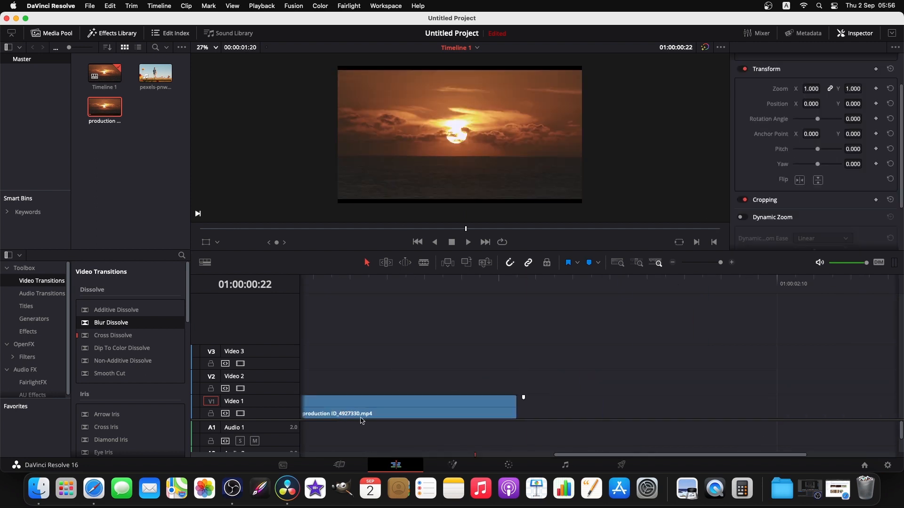
pyautogui.moveTo(565, 457); pyautogui.dragTo(341, 455)
pyautogui.moveTo(722, 265); pyautogui.dragTo(718, 265)
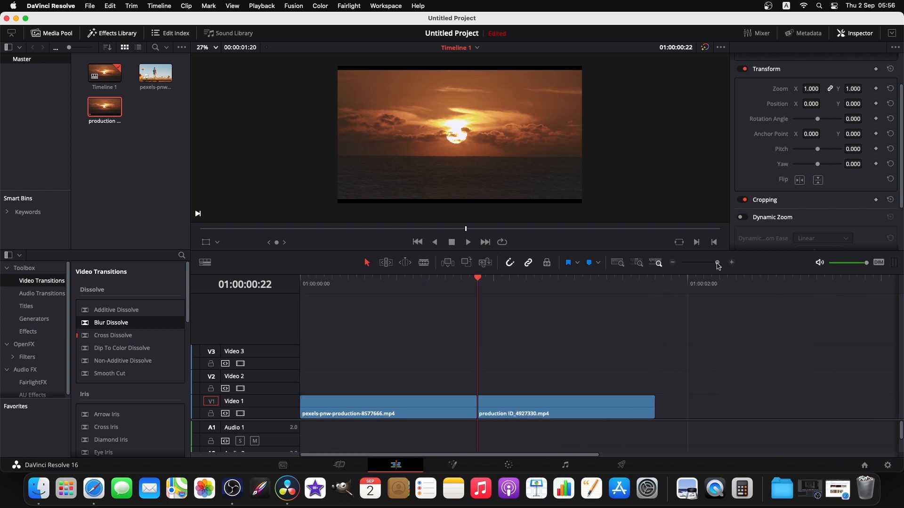